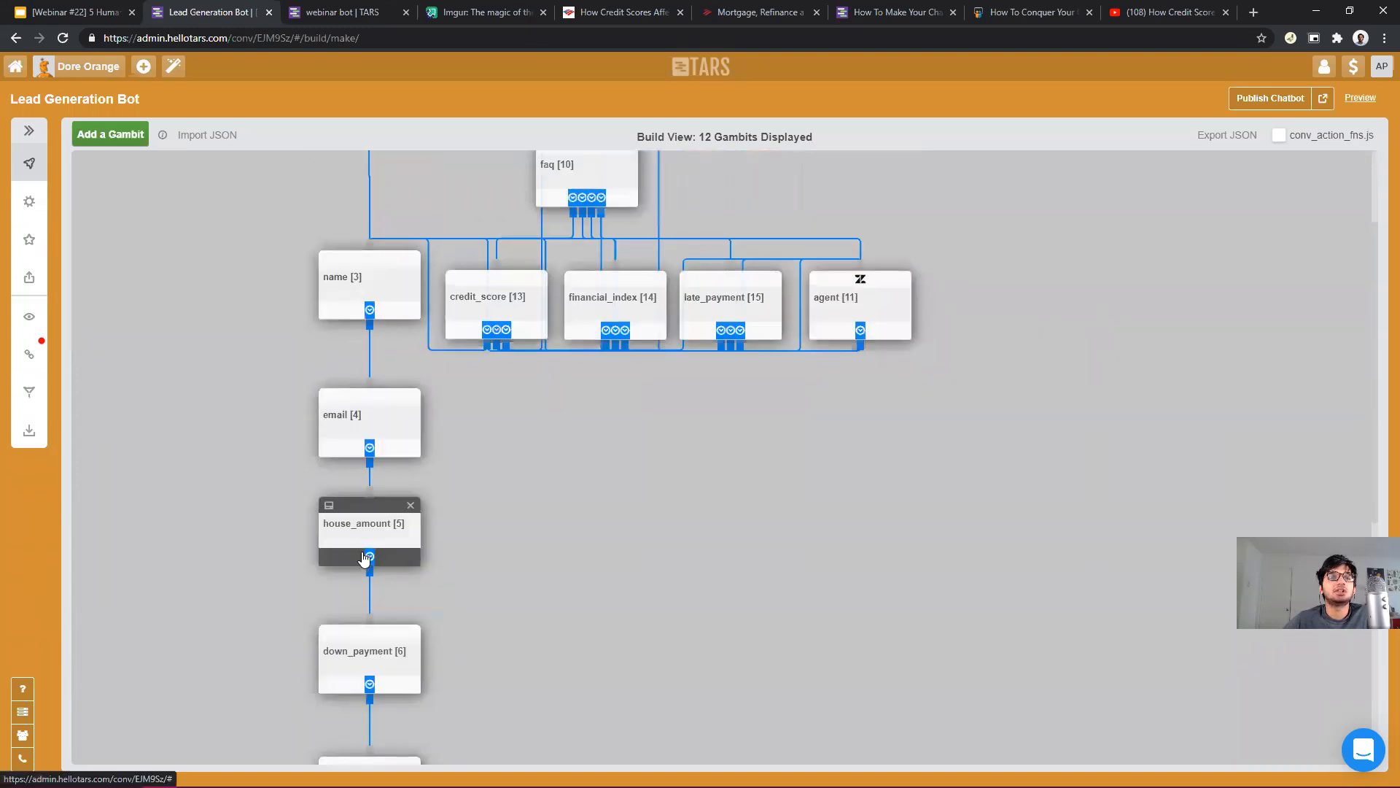
# Restart the webinar bot conversation, choose "I have a question" and ask how the credit score affects the mortgage rate.
pyautogui.scroll(-2, 368, 646)
pyautogui.scroll(-3, 369, 633)
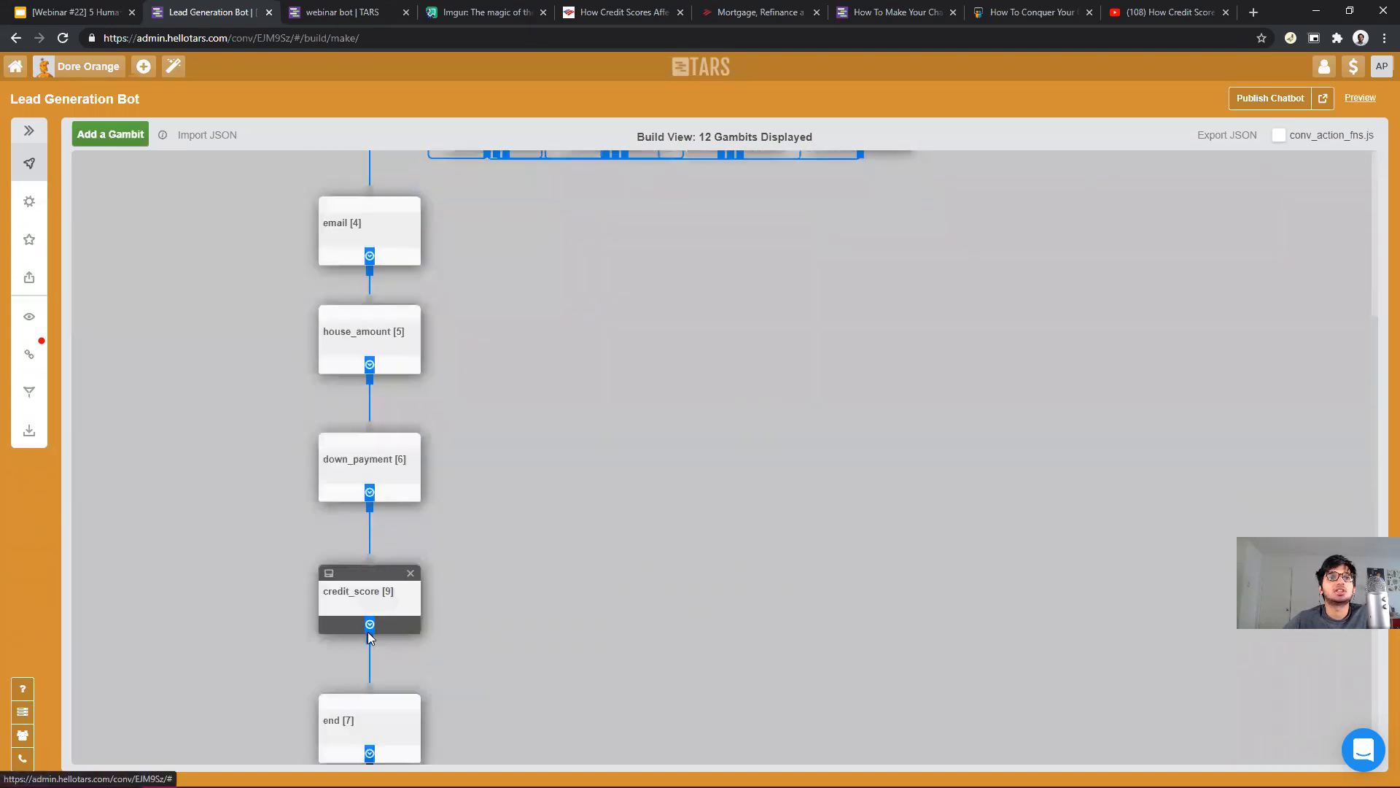
pyautogui.scroll(6, 350, 369)
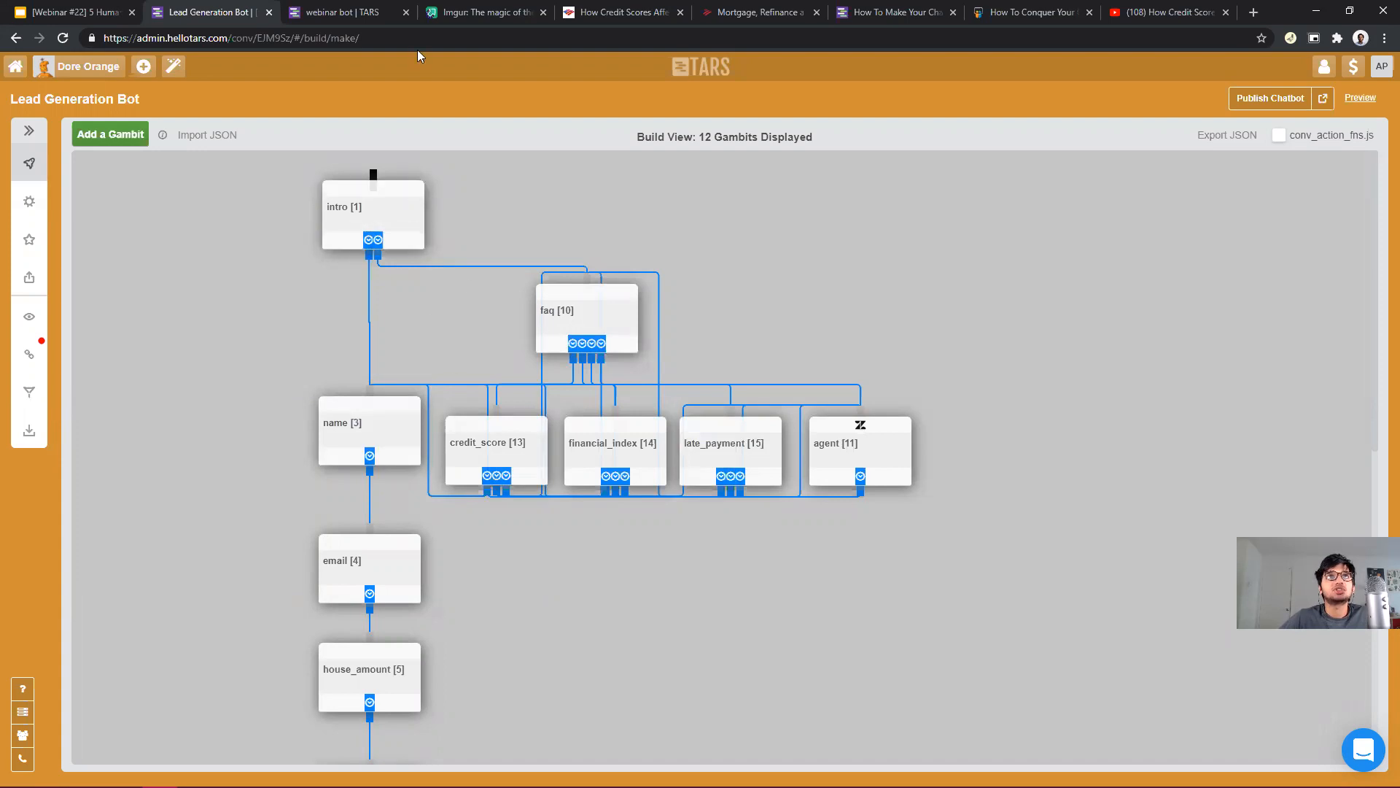
pyautogui.click(343, 13)
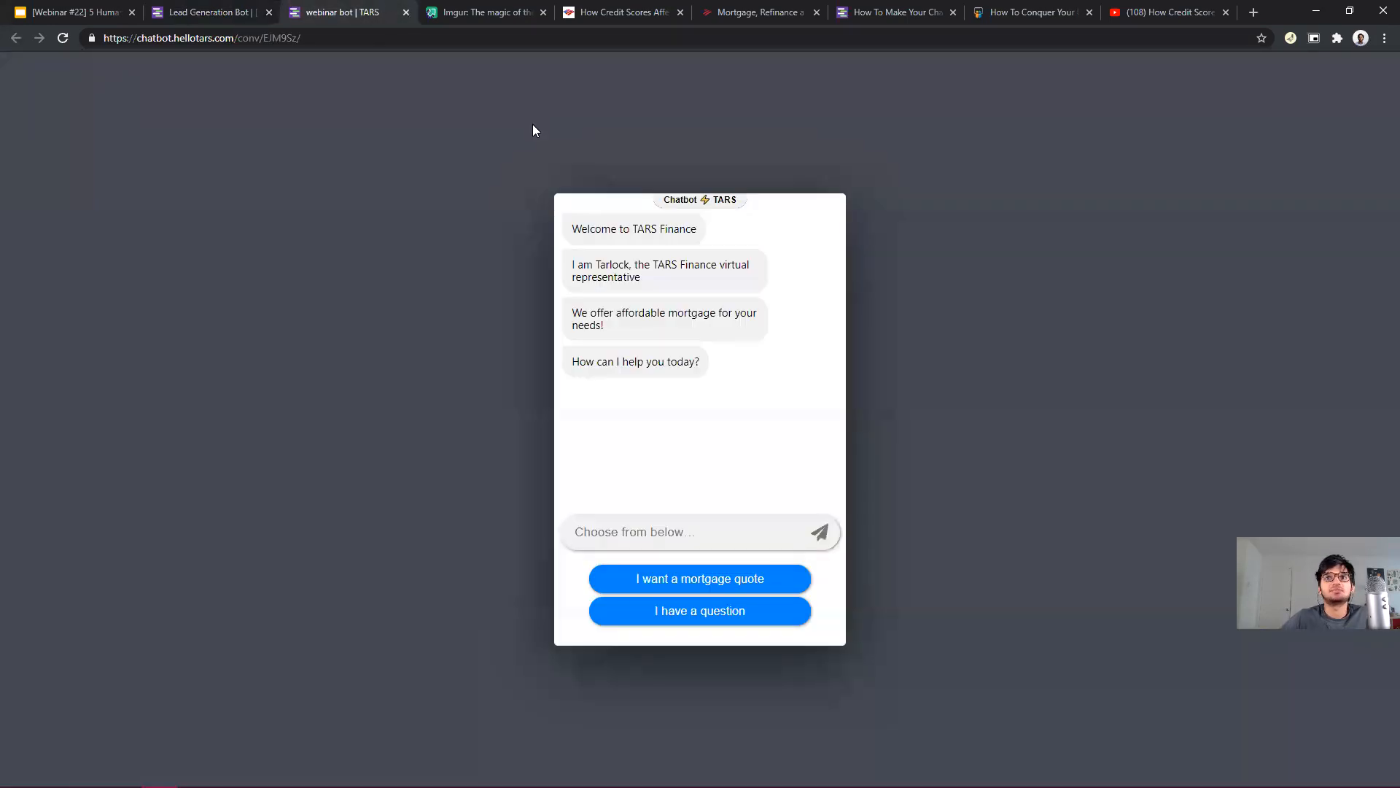
pyautogui.click(63, 39)
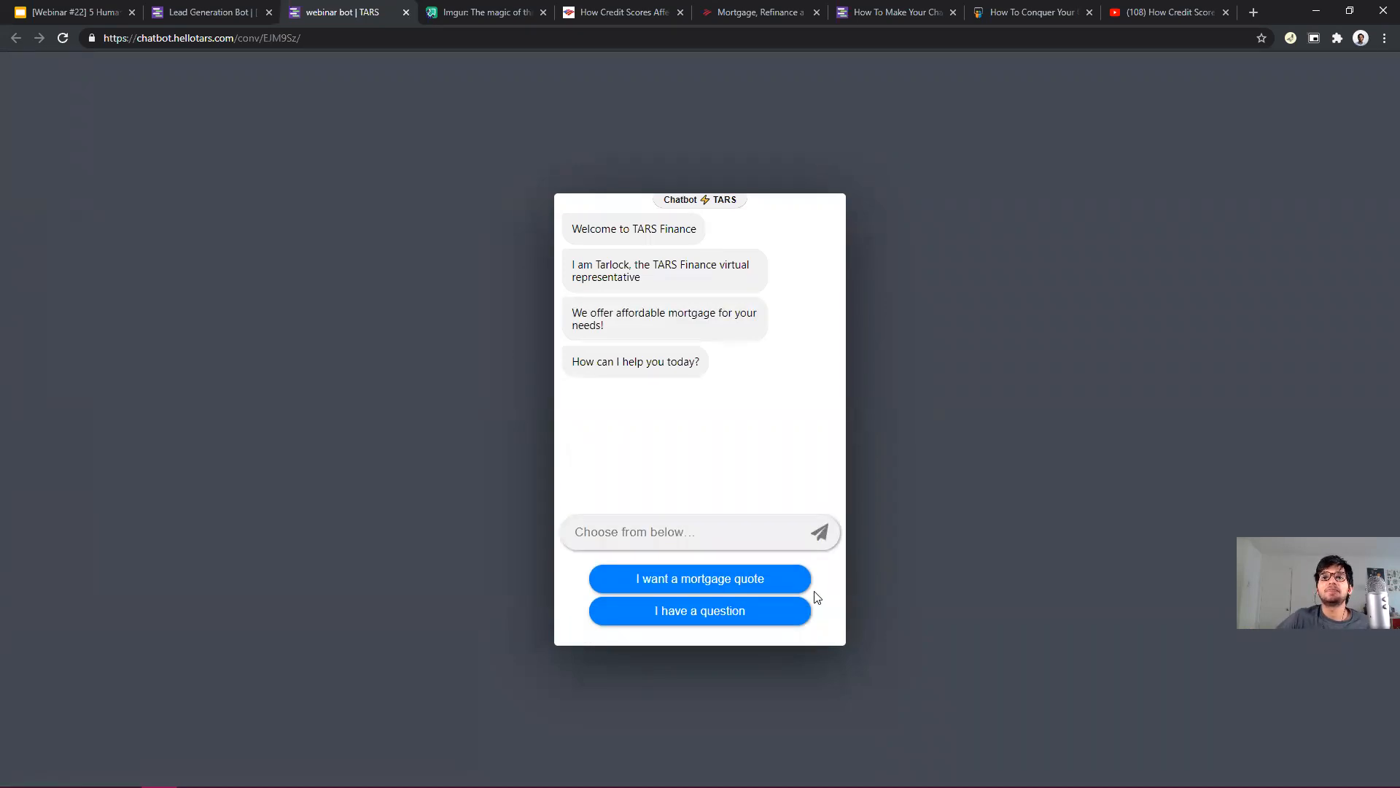
pyautogui.click(754, 612)
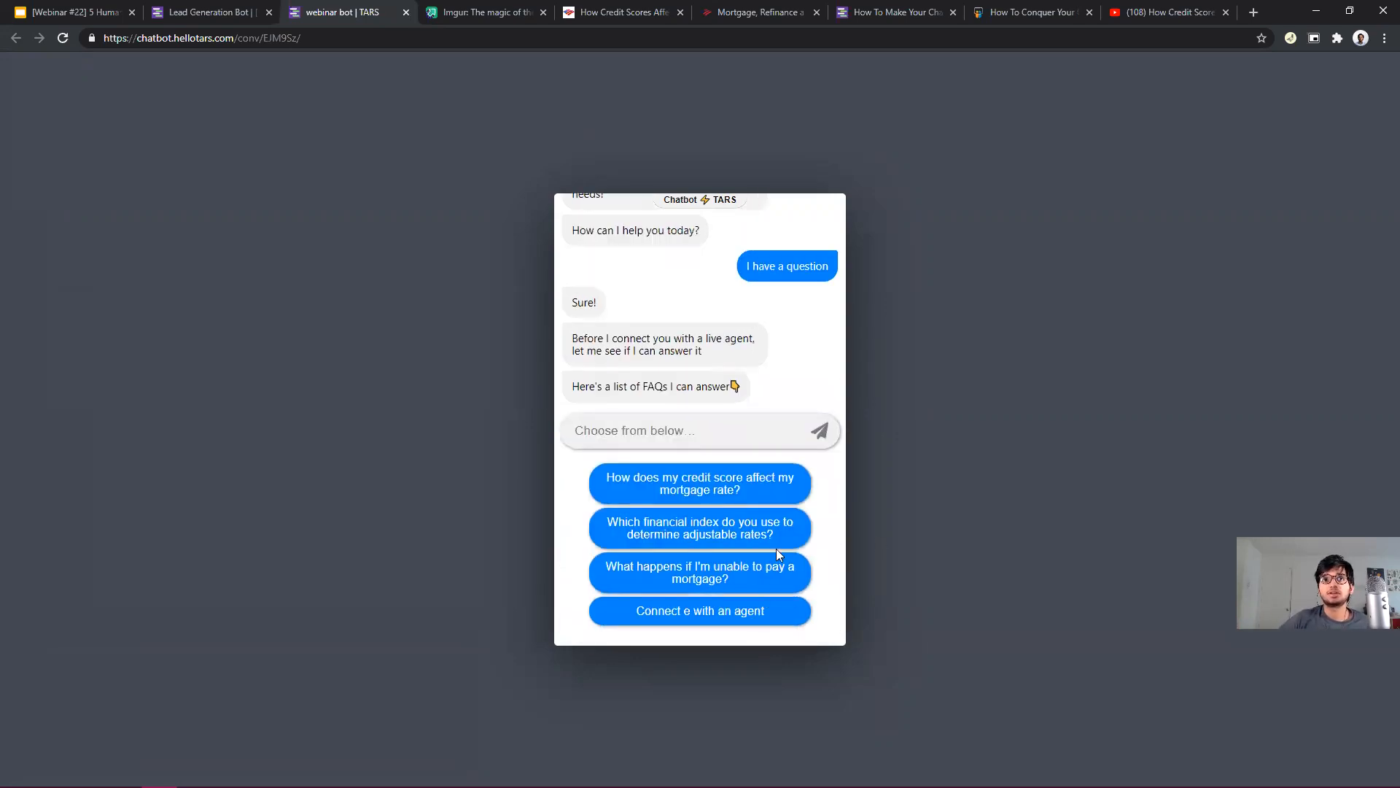
pyautogui.click(738, 494)
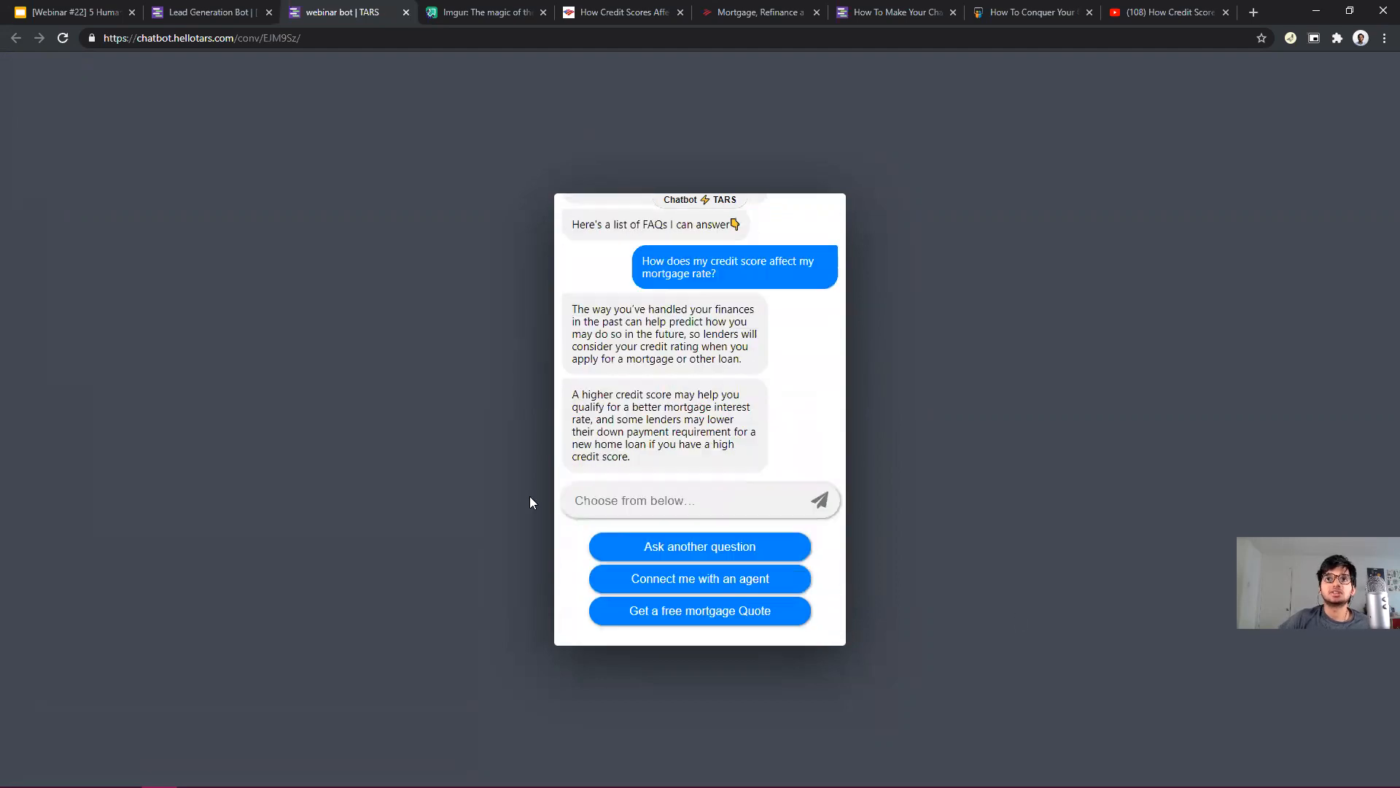
# Examine the Bank of America home loan FAQ page and expand the "Paying off your mortgage" questions.
pyautogui.click(757, 13)
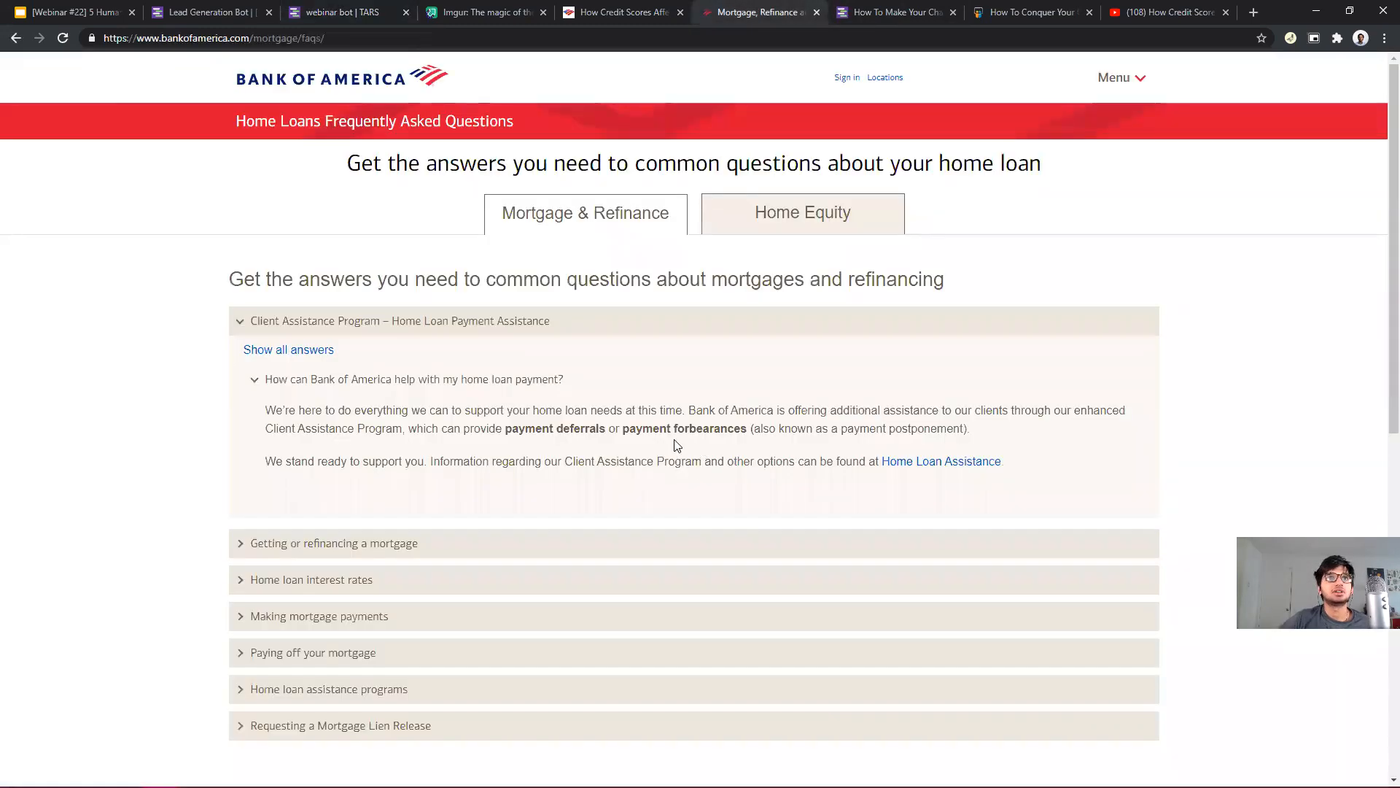
pyautogui.scroll(-3, 677, 444)
pyautogui.scroll(3, 614, 446)
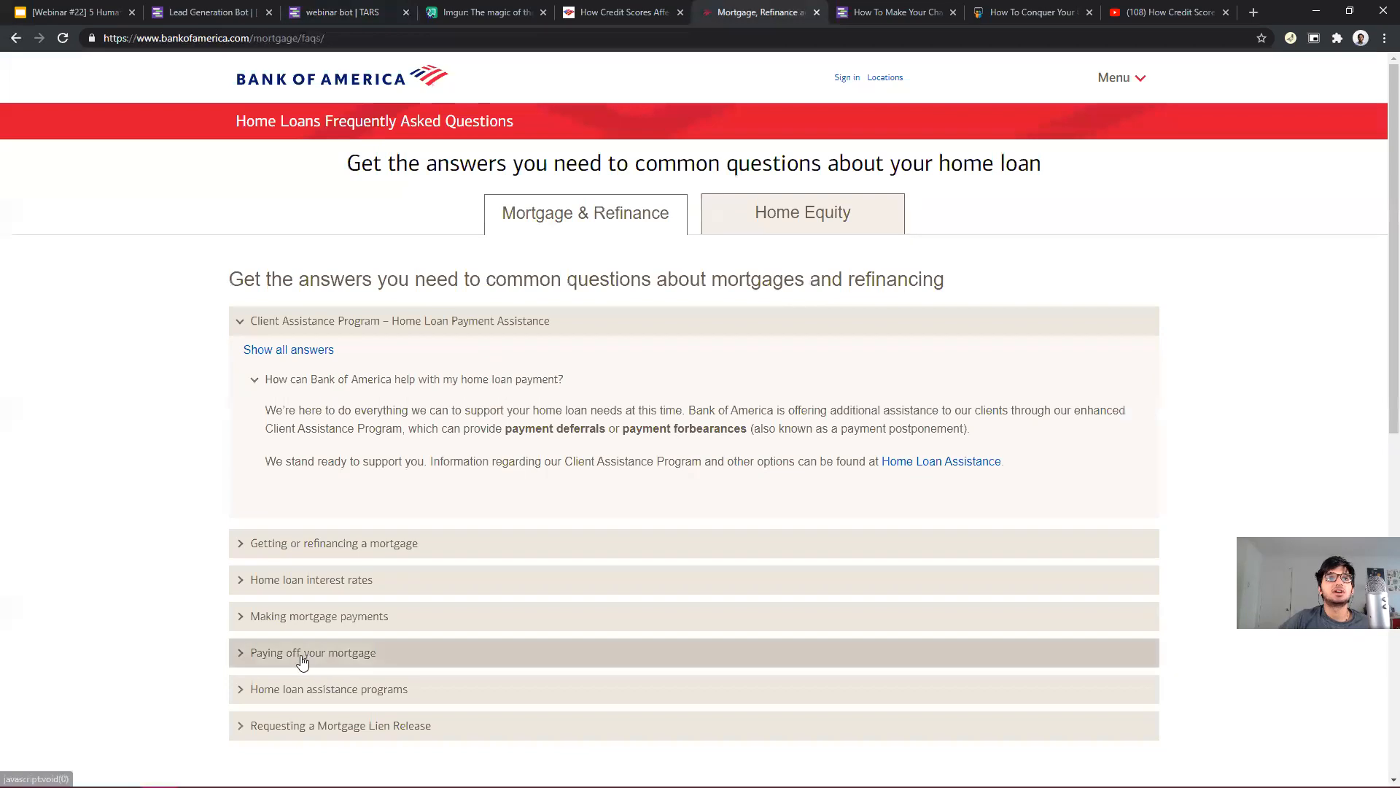
pyautogui.click(240, 658)
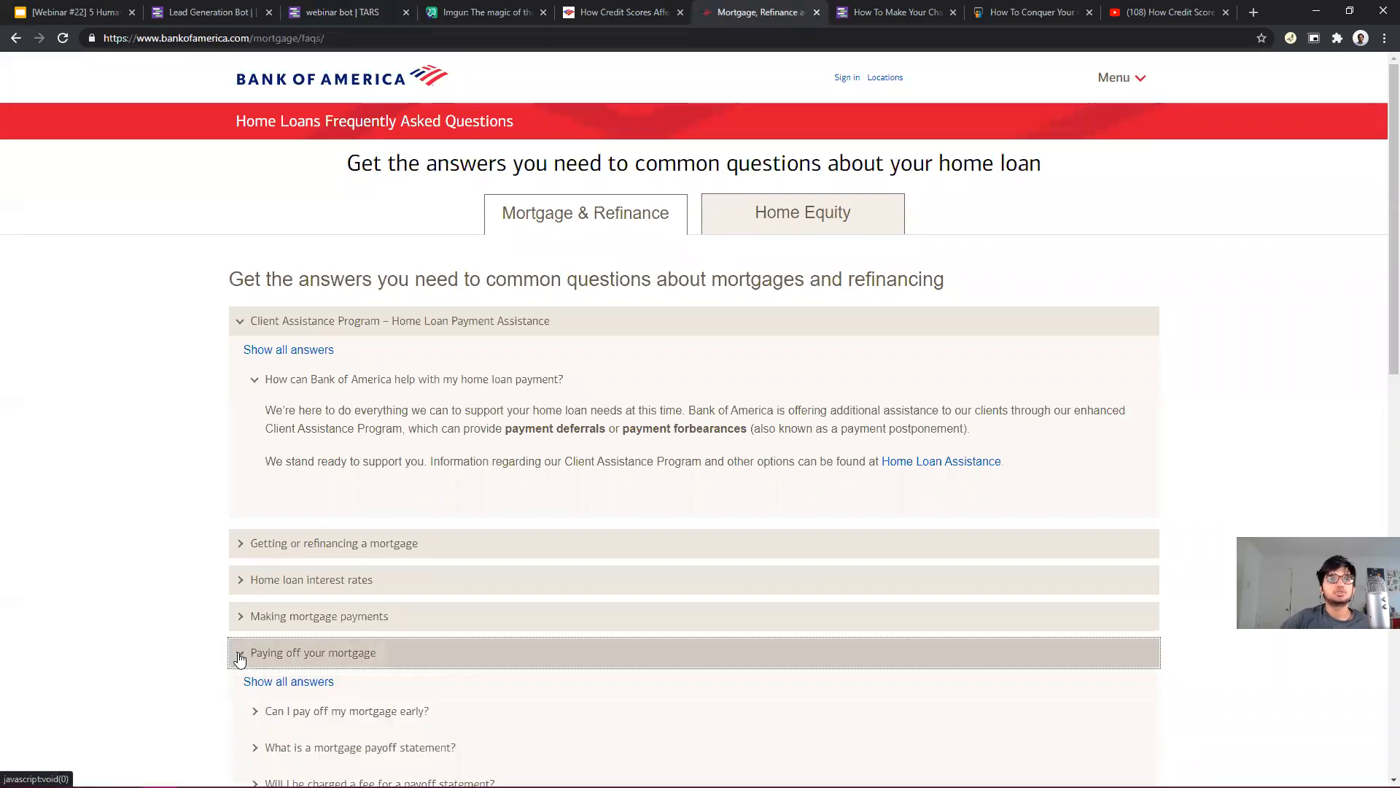
pyautogui.scroll(-3, 528, 493)
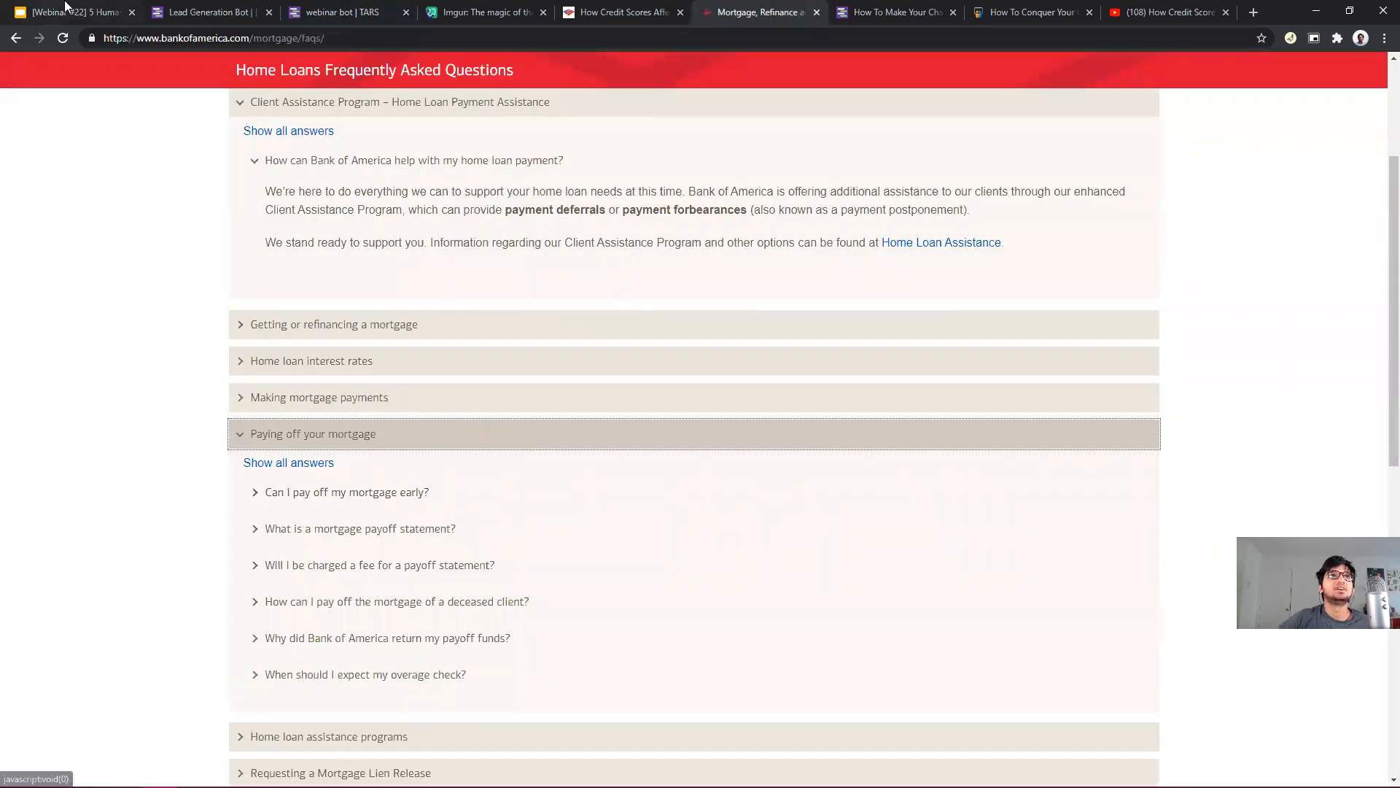
# Return to the webinar bot conversation and test the "Get a free mortgage Quote" option.
pyautogui.click(241, 12)
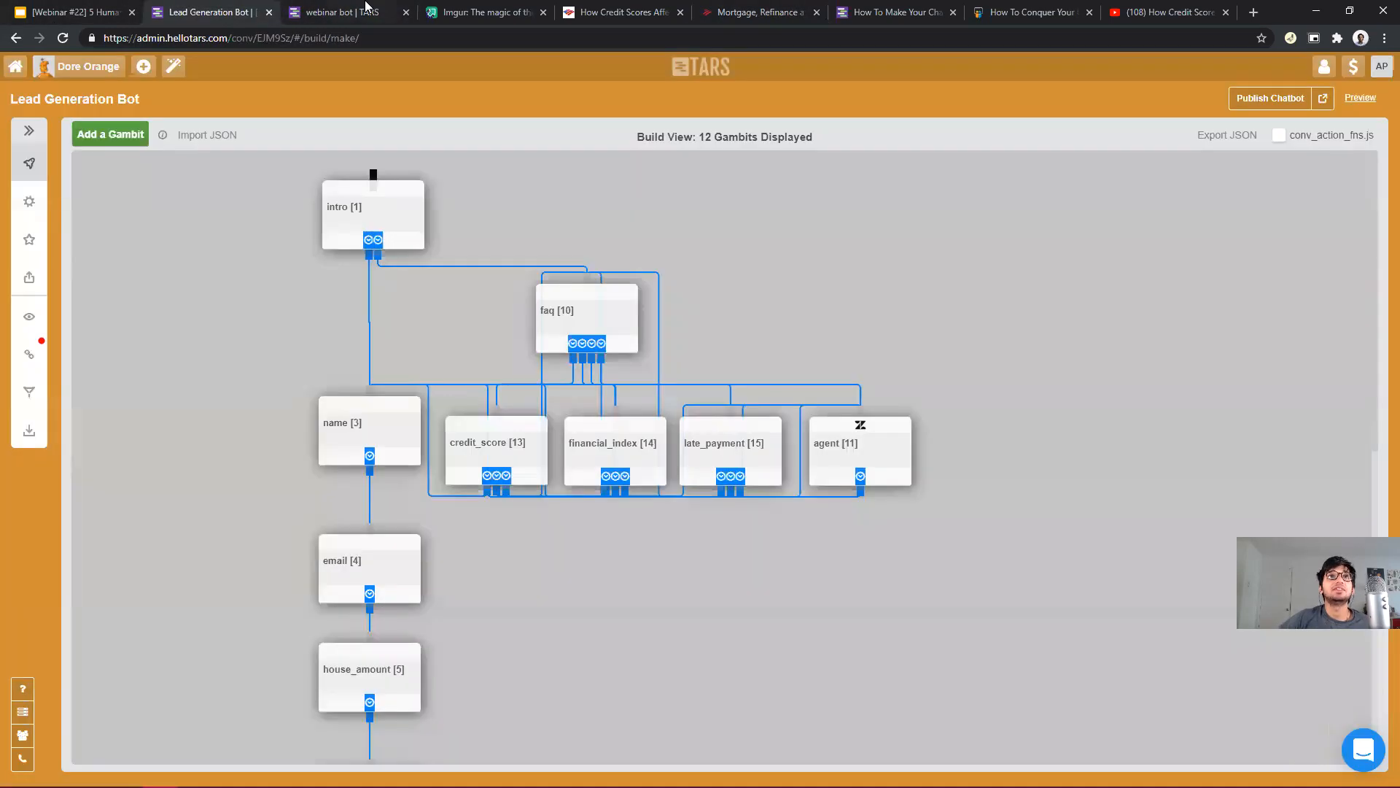
pyautogui.click(366, 7)
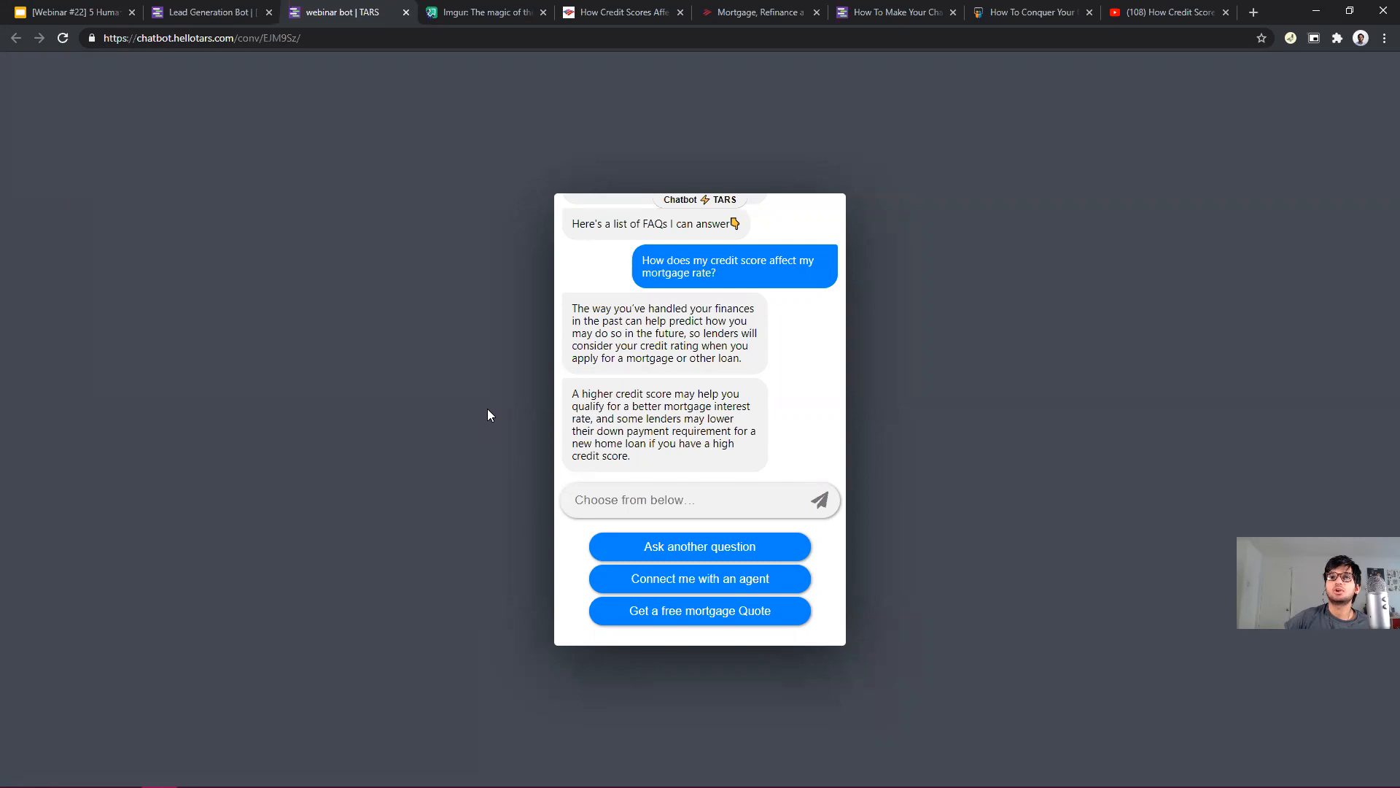
pyautogui.click(746, 619)
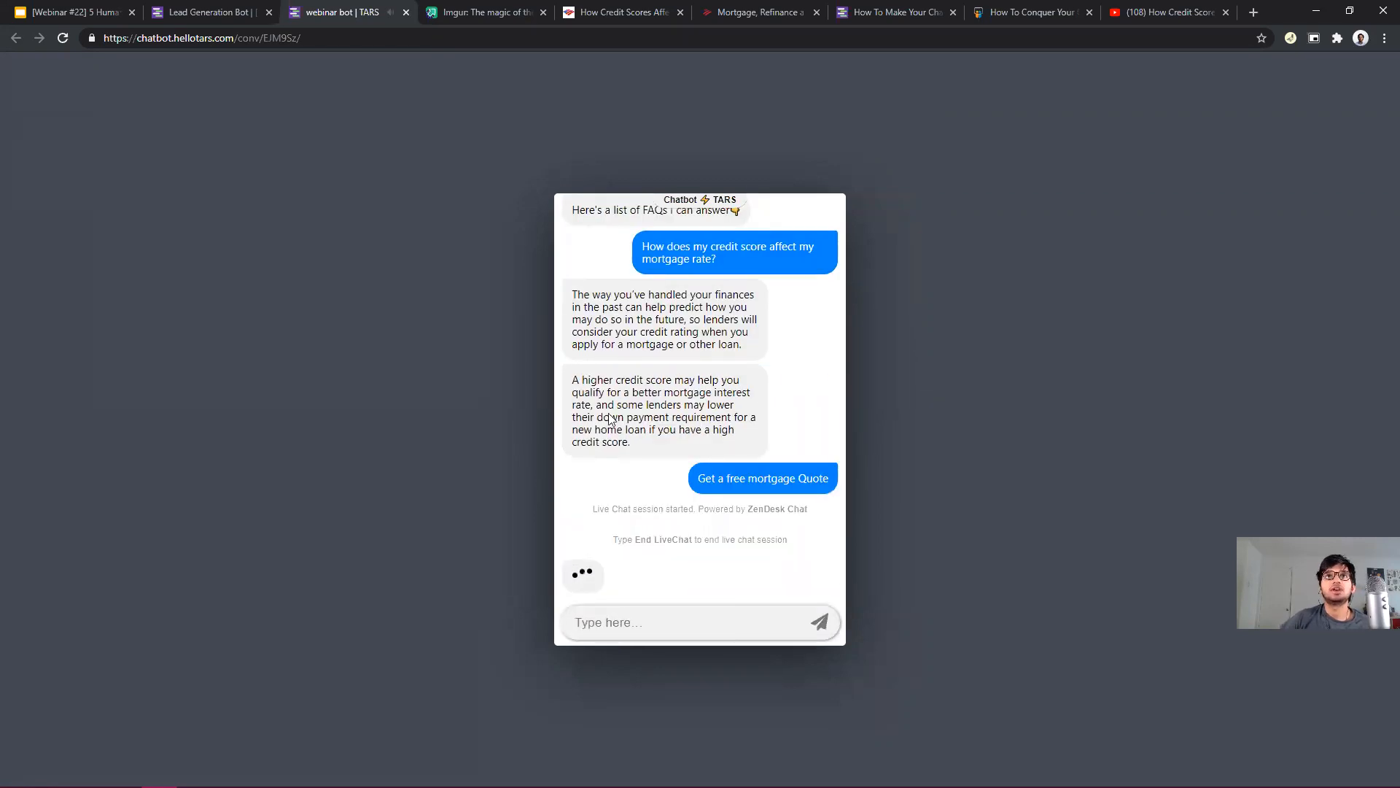
# Check the messages and answer options of the late_payment and financial_index gambits in the Lead Generation Bot flow, saving each one.
pyautogui.click(244, 6)
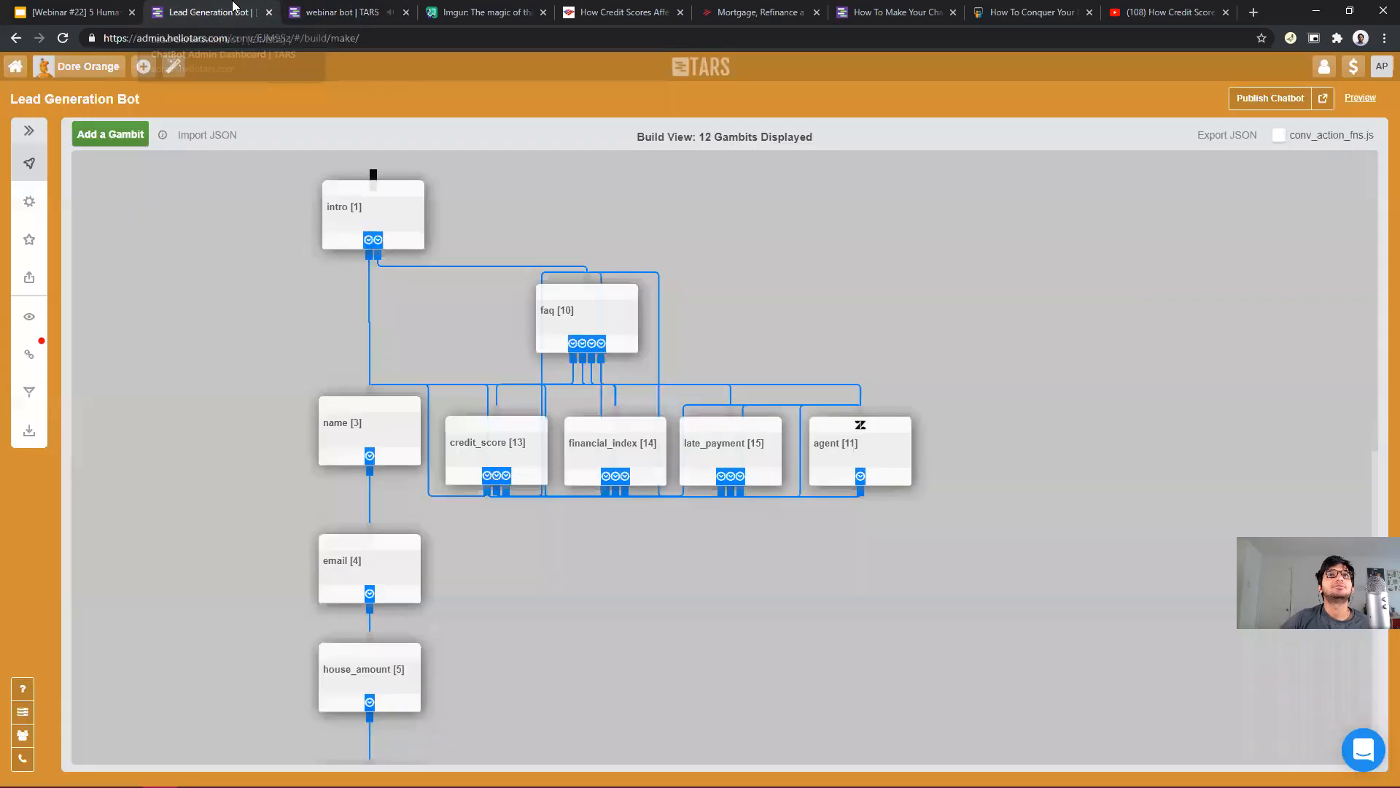
pyautogui.click(733, 472)
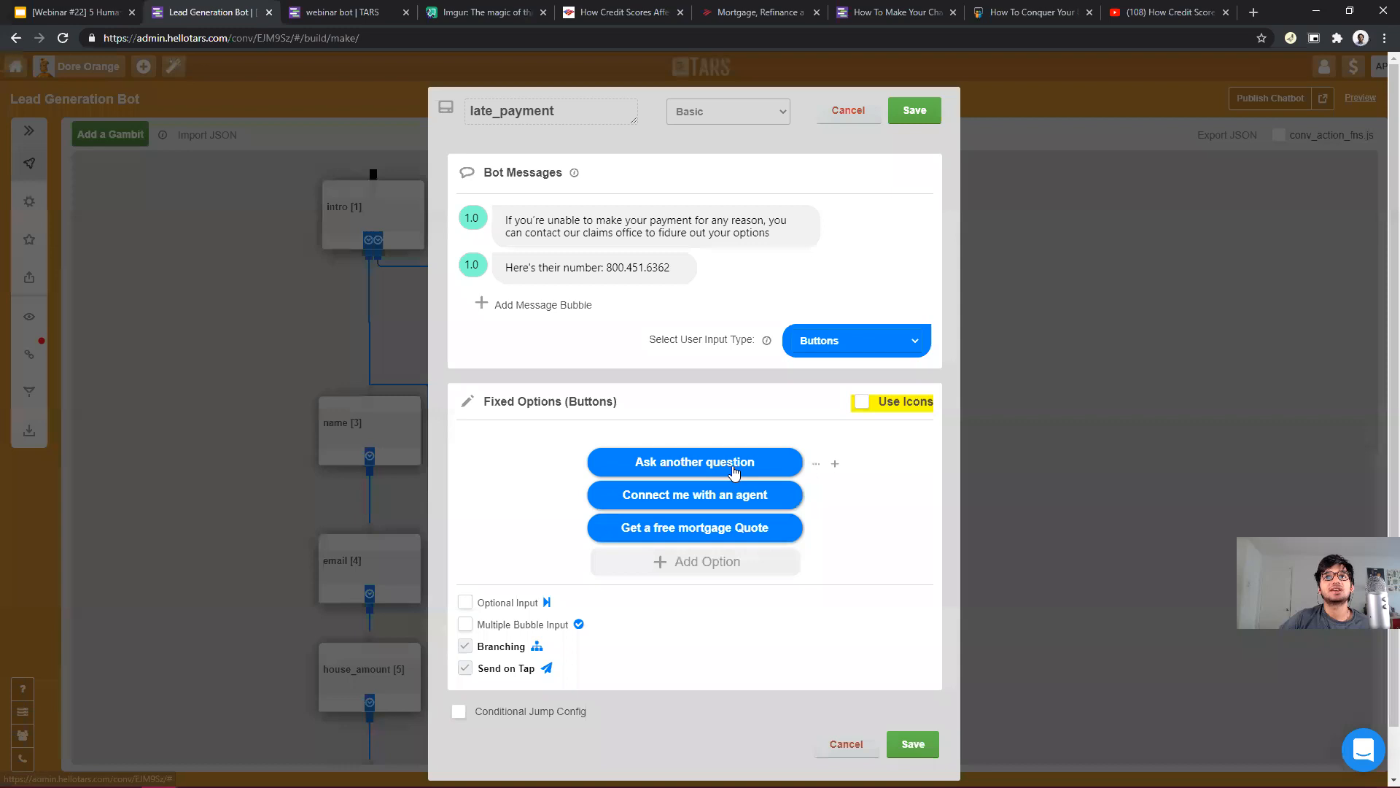
pyautogui.click(909, 744)
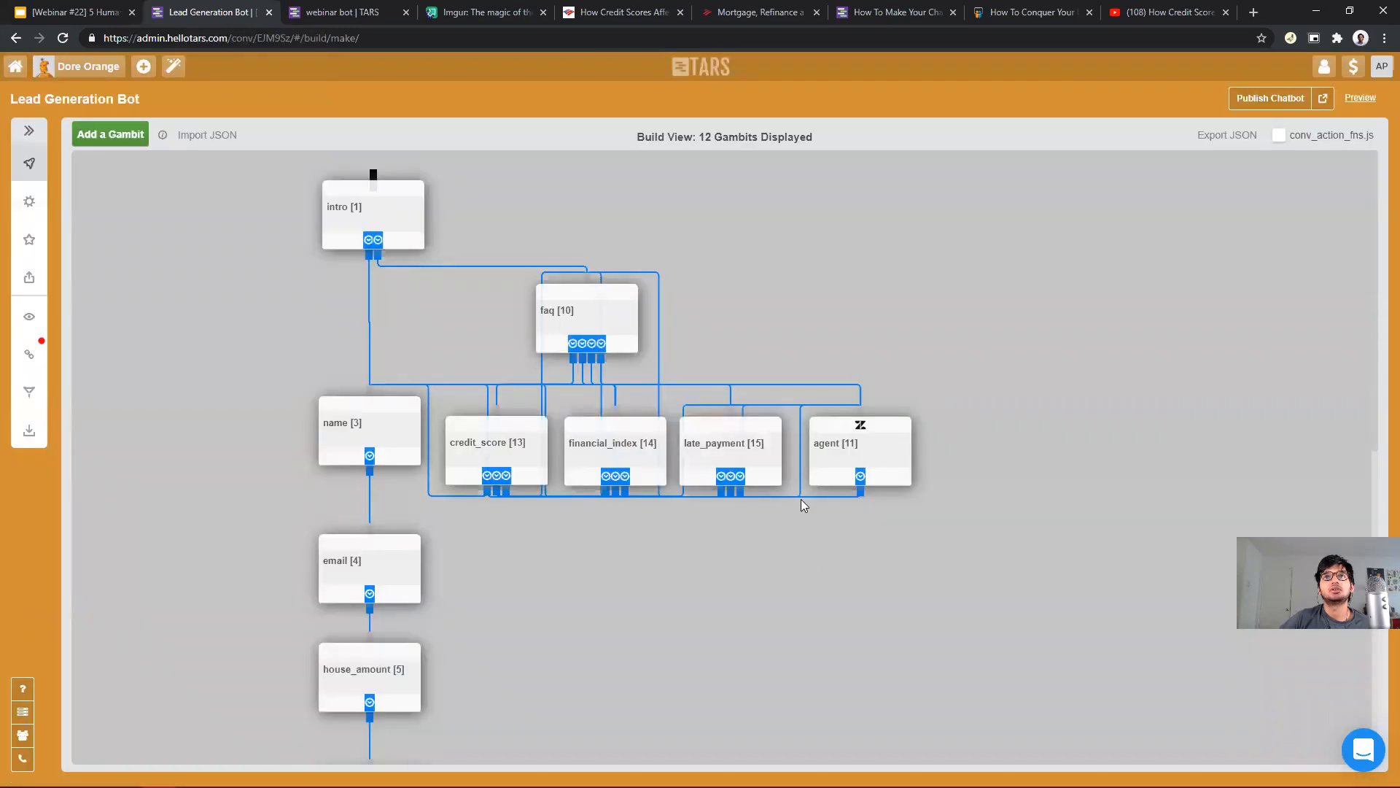
pyautogui.click(632, 450)
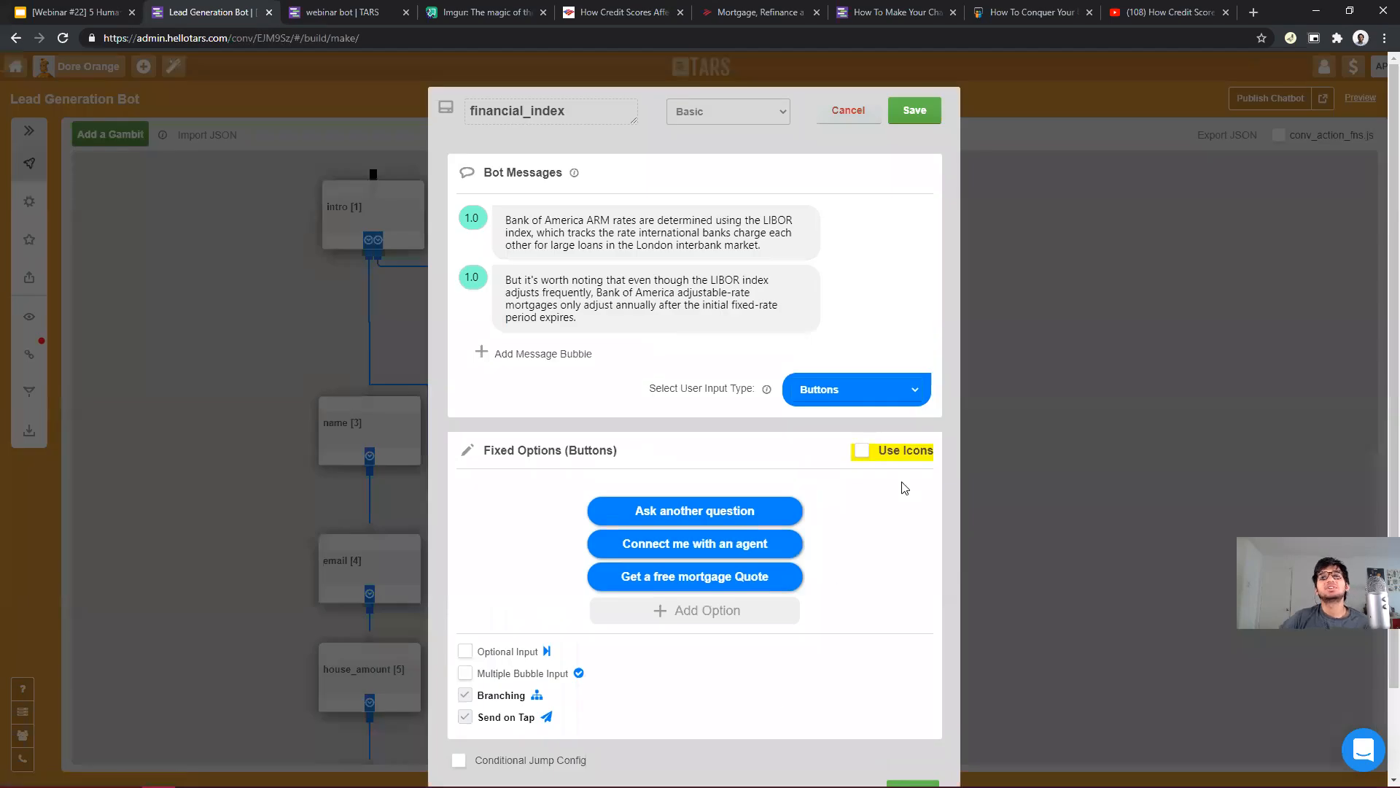
pyautogui.click(915, 110)
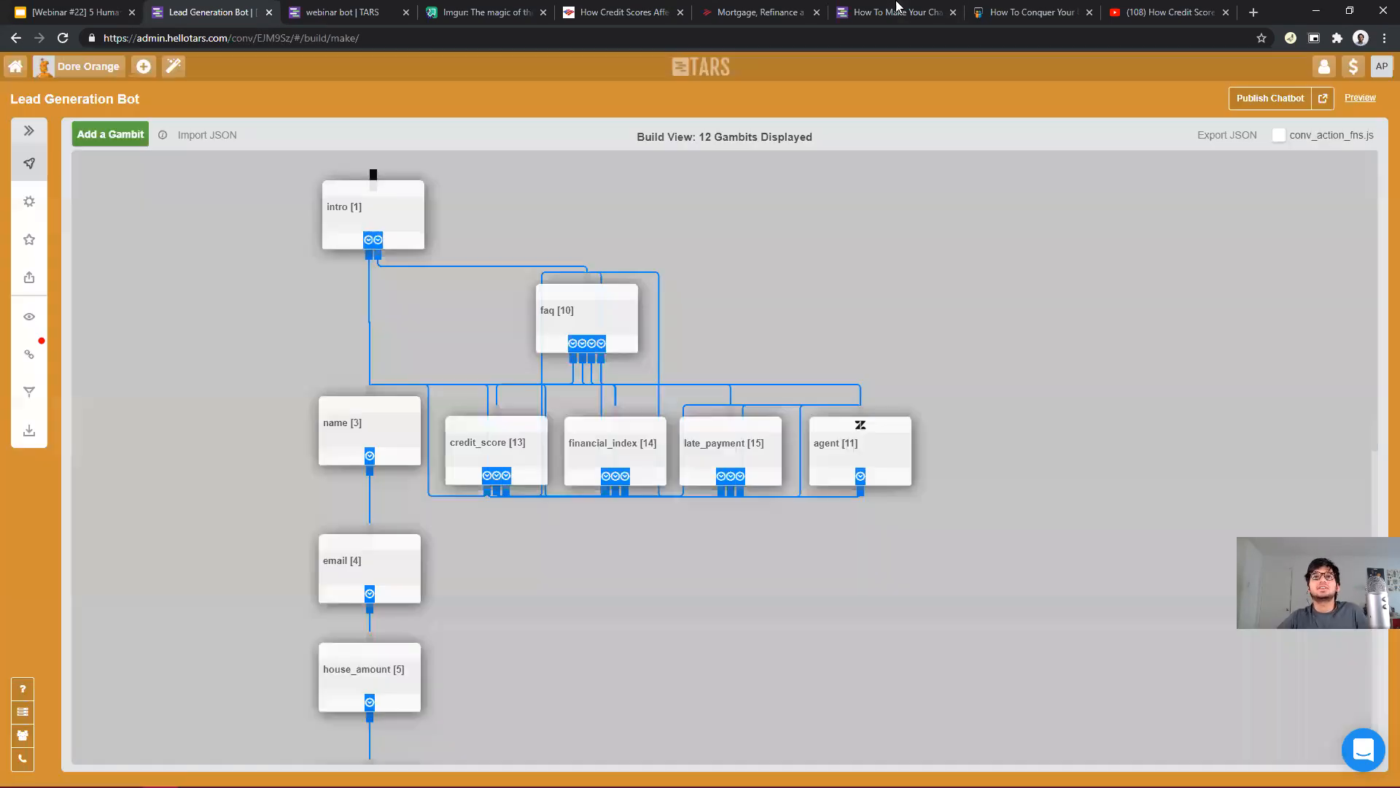
# Reload the webinar bot page to restart its conversation from the welcome message.
pyautogui.click(300, 8)
pyautogui.click(62, 39)
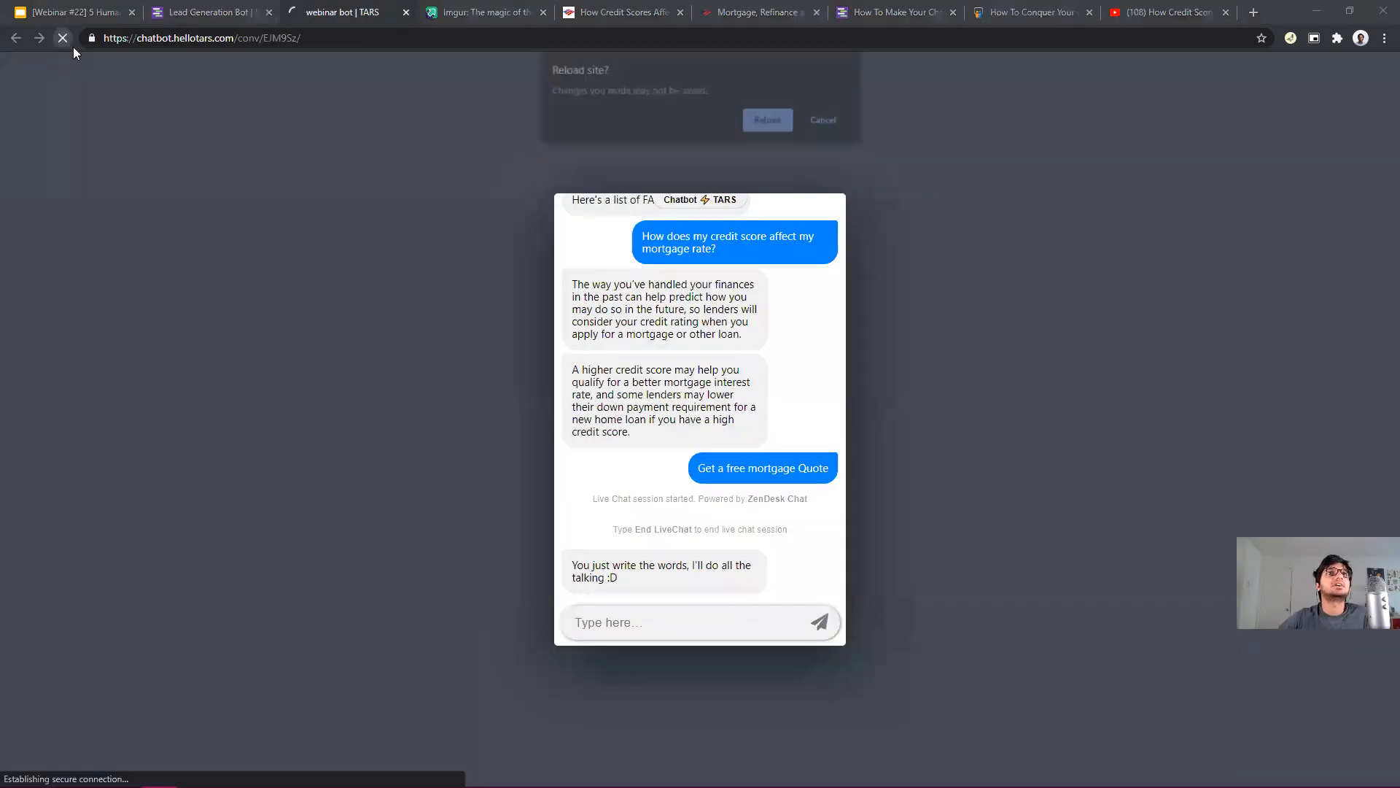
pyautogui.click(777, 119)
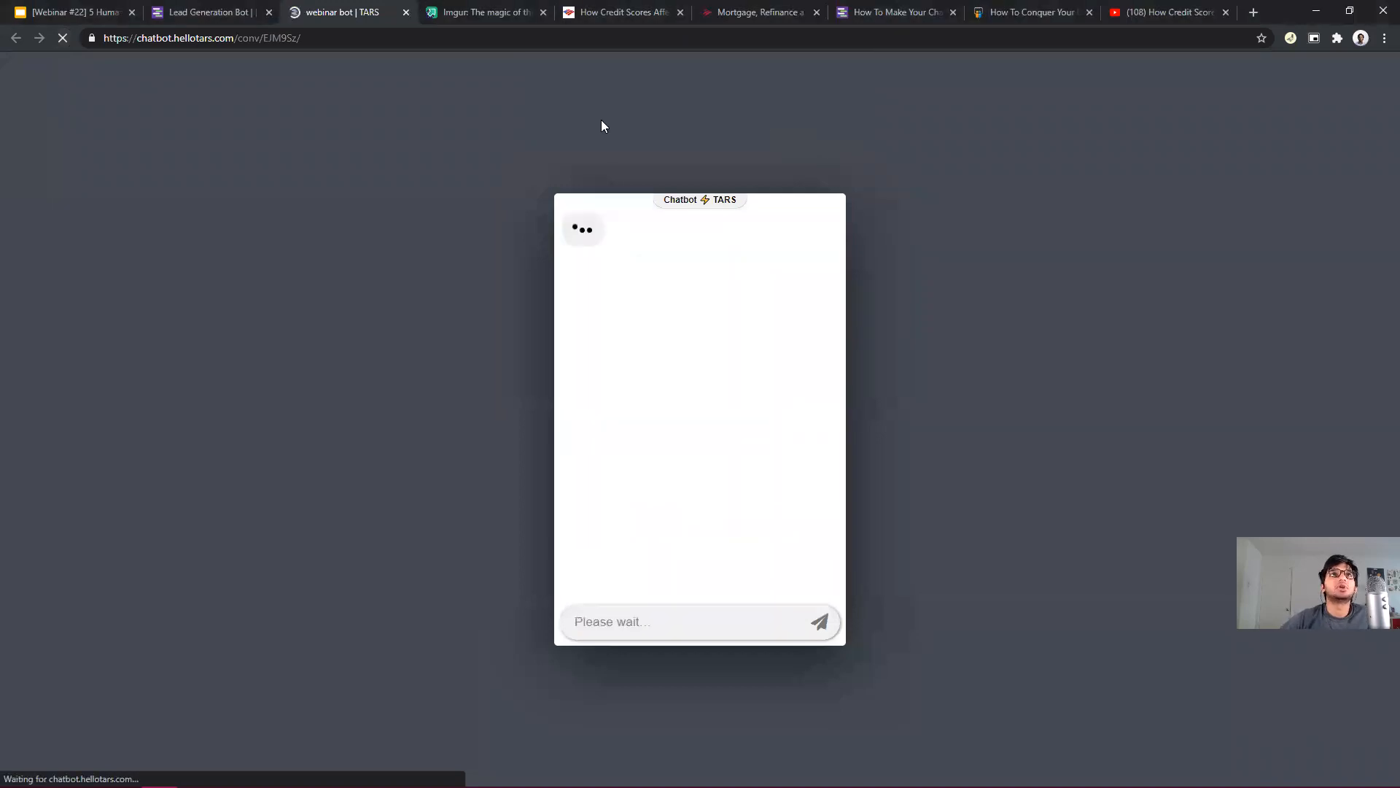
# Detach the second and third option connections of the late_payment, financial_index and credit_score gambits in the bot flow.
pyautogui.click(214, 8)
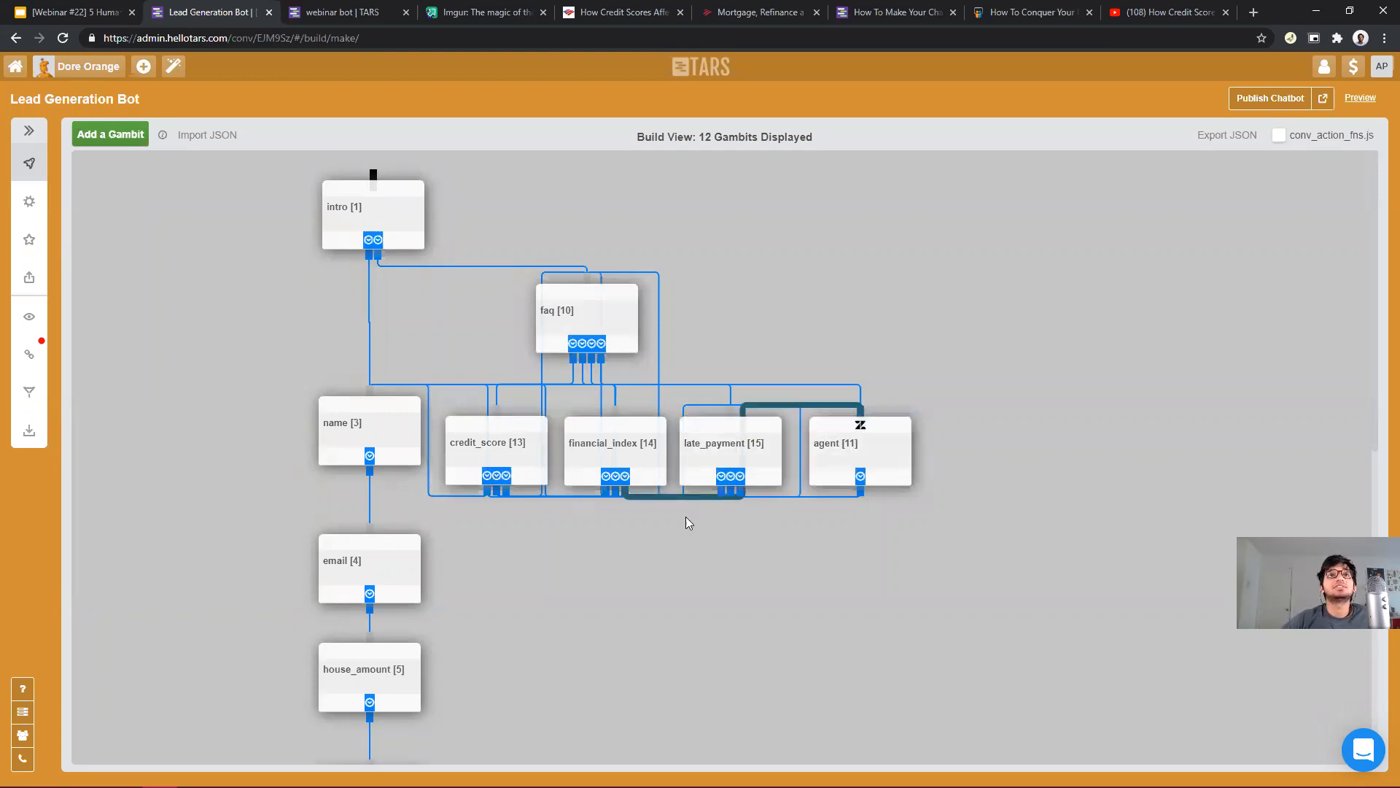
pyautogui.moveTo(740, 495); pyautogui.dragTo(777, 586)
pyautogui.moveTo(730, 491); pyautogui.dragTo(728, 560)
pyautogui.moveTo(624, 491); pyautogui.dragTo(642, 553)
pyautogui.moveTo(615, 490); pyautogui.dragTo(613, 591)
pyautogui.moveTo(507, 490); pyautogui.dragTo(512, 538)
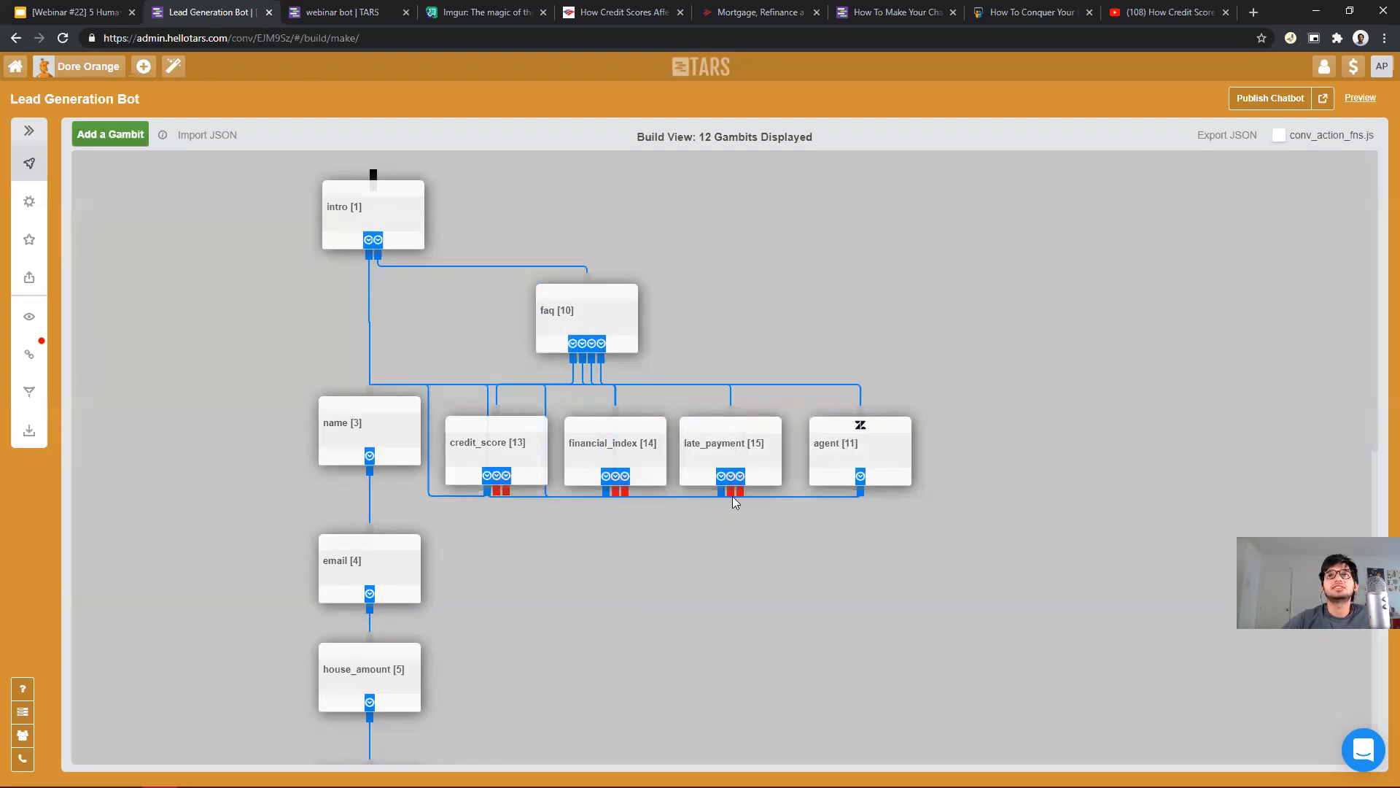
# Connect the "Get a free mortgage Quote" option of the late_payment, financial_index and credit_score gambits to the name gambit.
pyautogui.moveTo(740, 492); pyautogui.dragTo(369, 406)
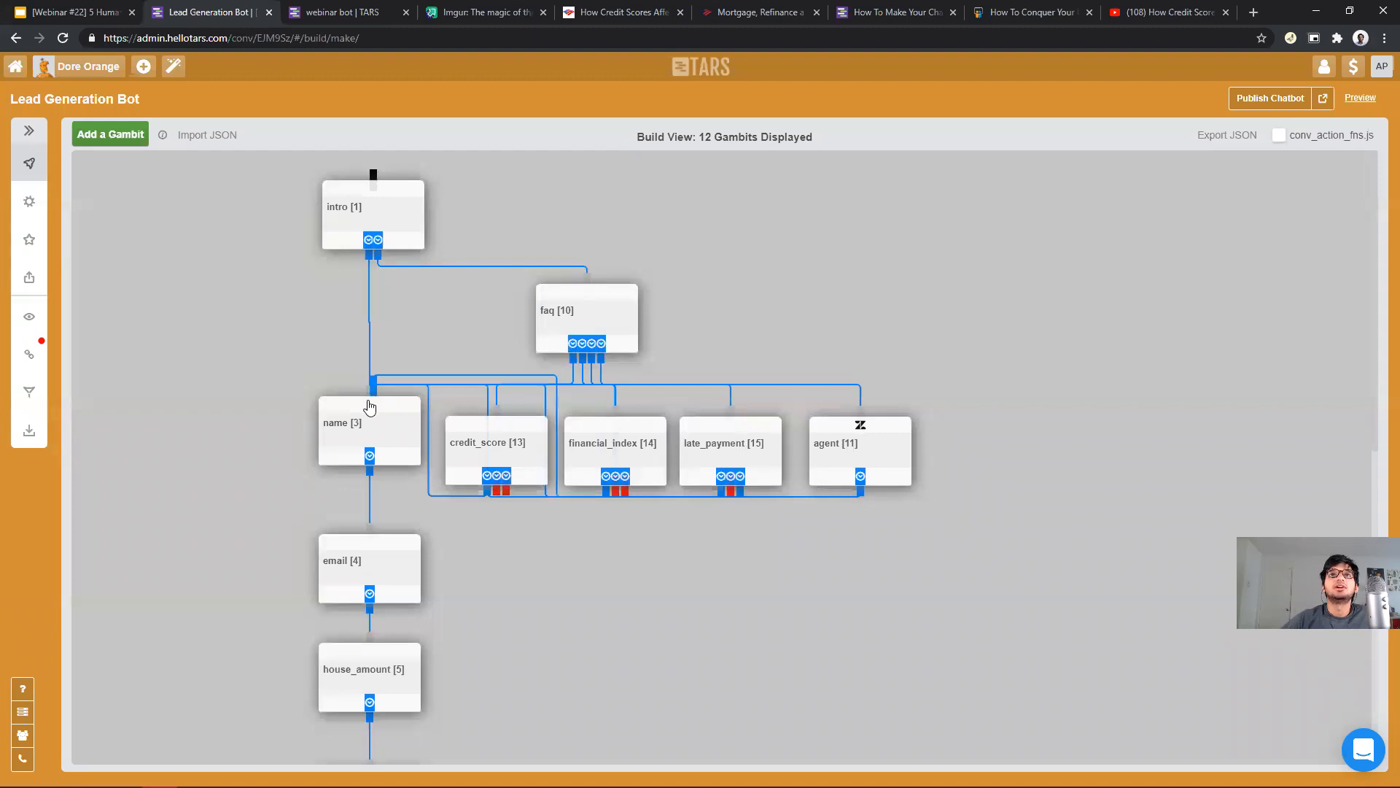
pyautogui.moveTo(624, 489); pyautogui.dragTo(370, 405)
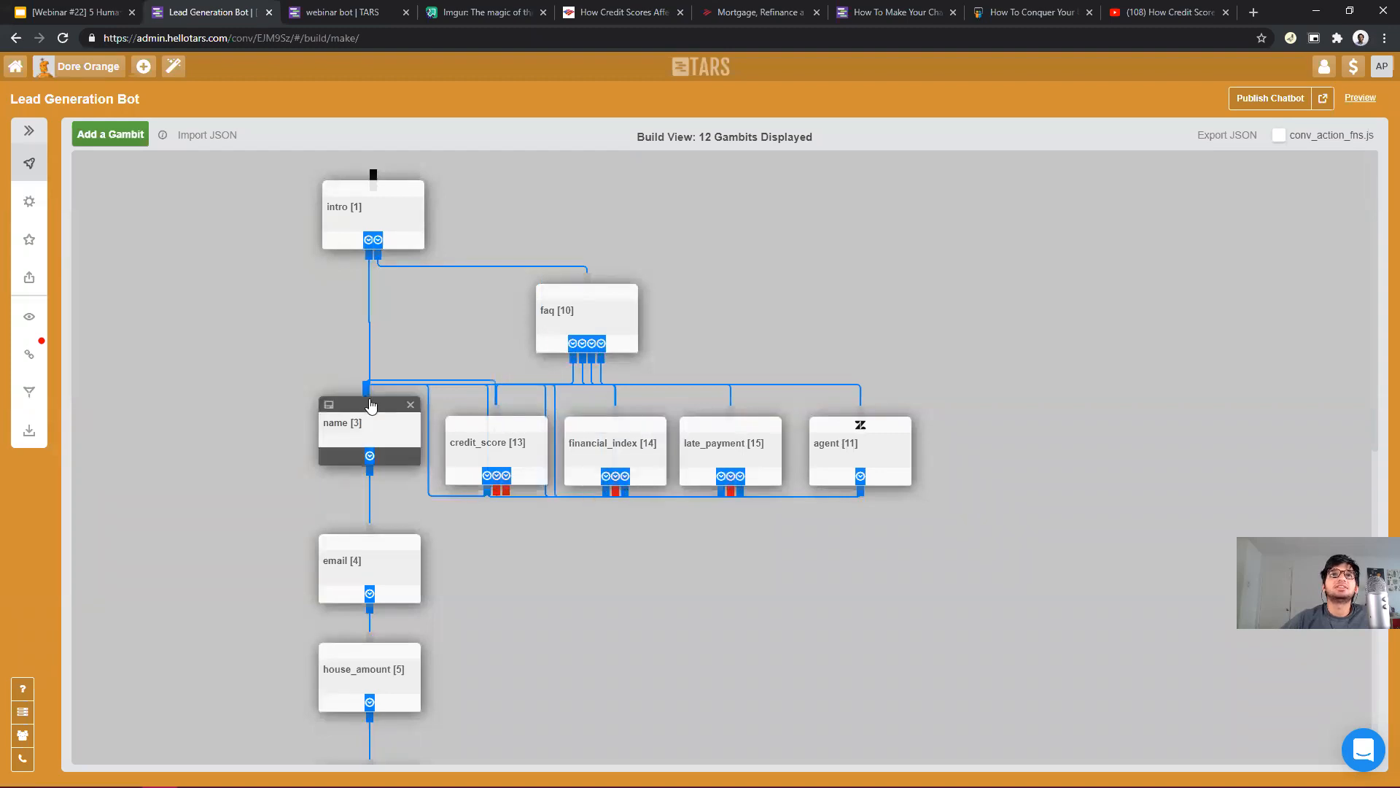
pyautogui.moveTo(506, 490); pyautogui.dragTo(372, 410)
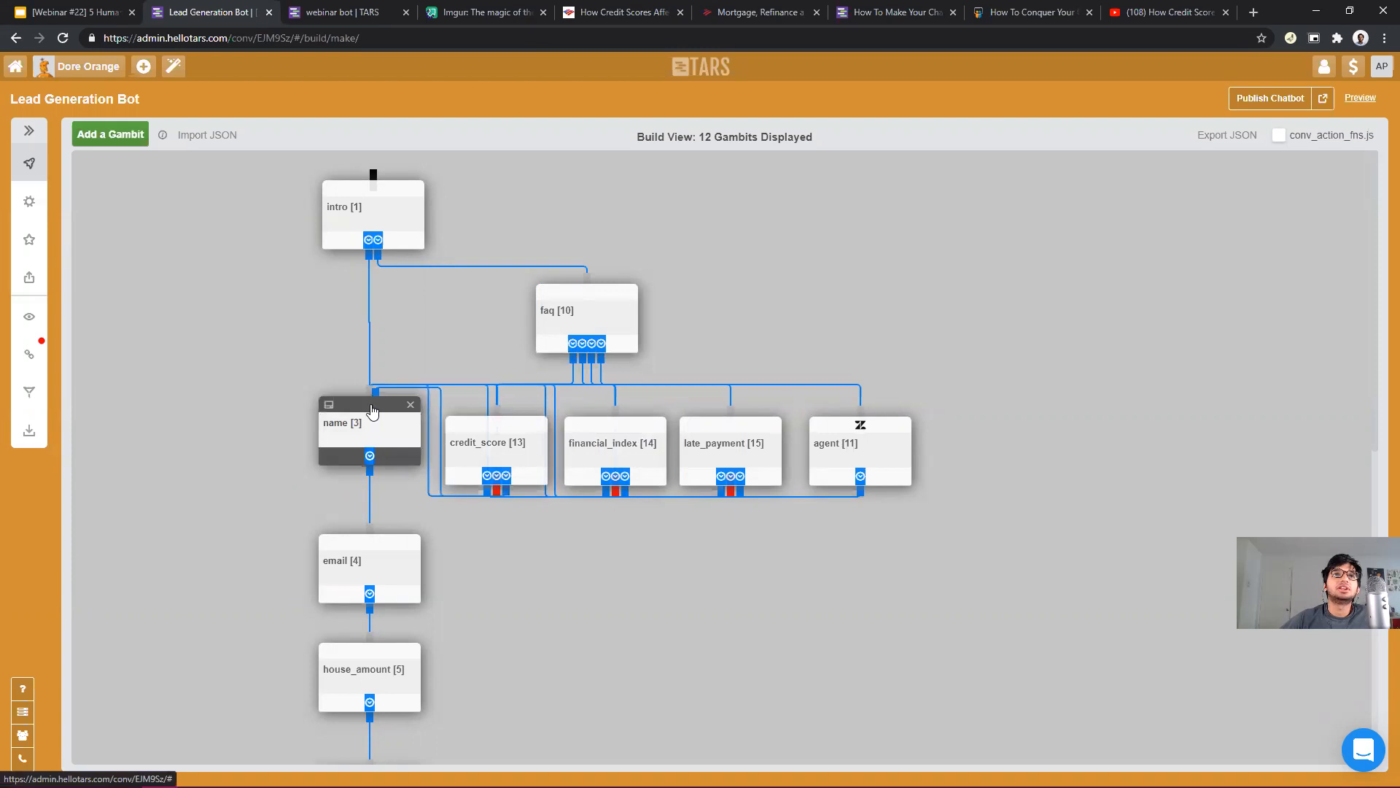
# Connect the "Connect me with an agent" option of the credit_score, financial_index and late_payment gambits to the agent gambit.
pyautogui.moveTo(497, 491); pyautogui.dragTo(860, 431)
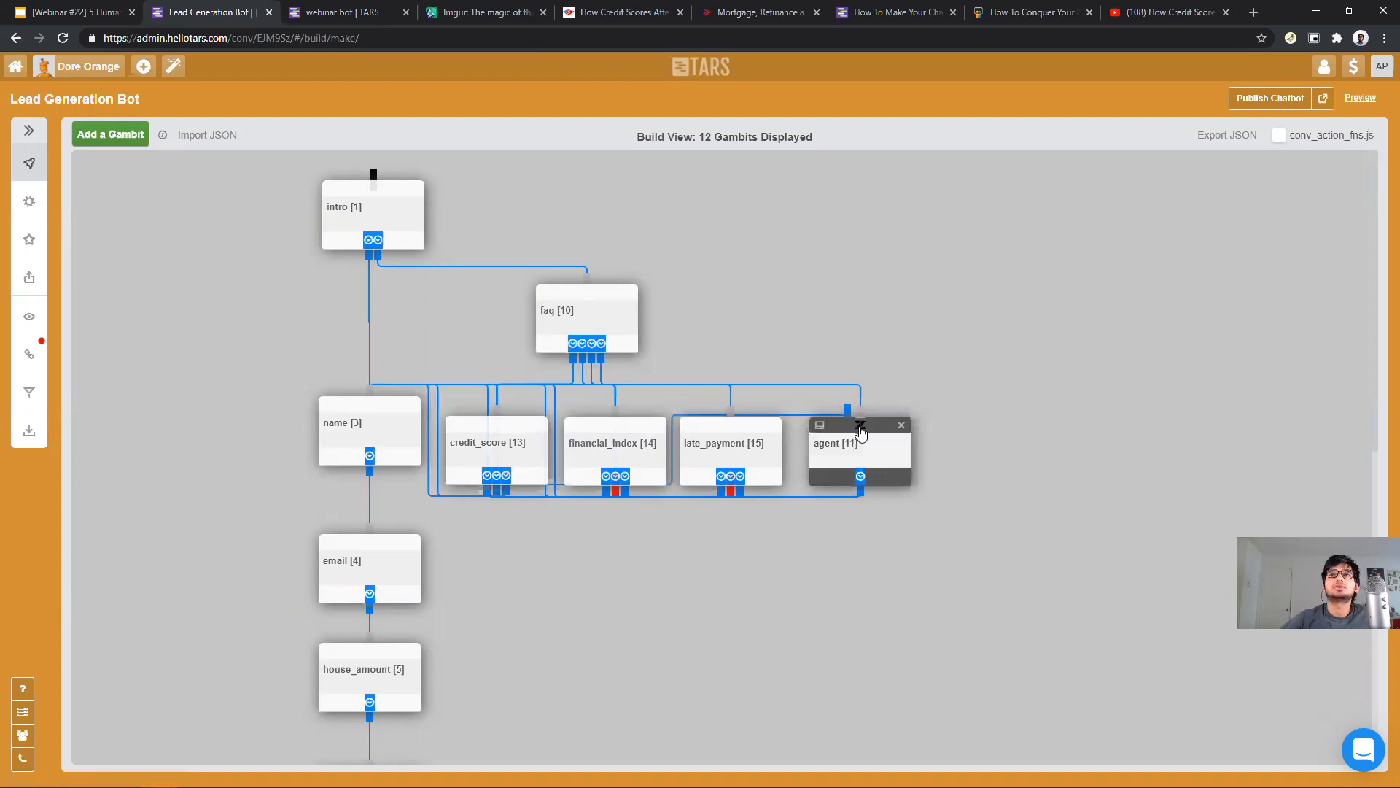
pyautogui.moveTo(790, 459); pyautogui.dragTo(862, 427)
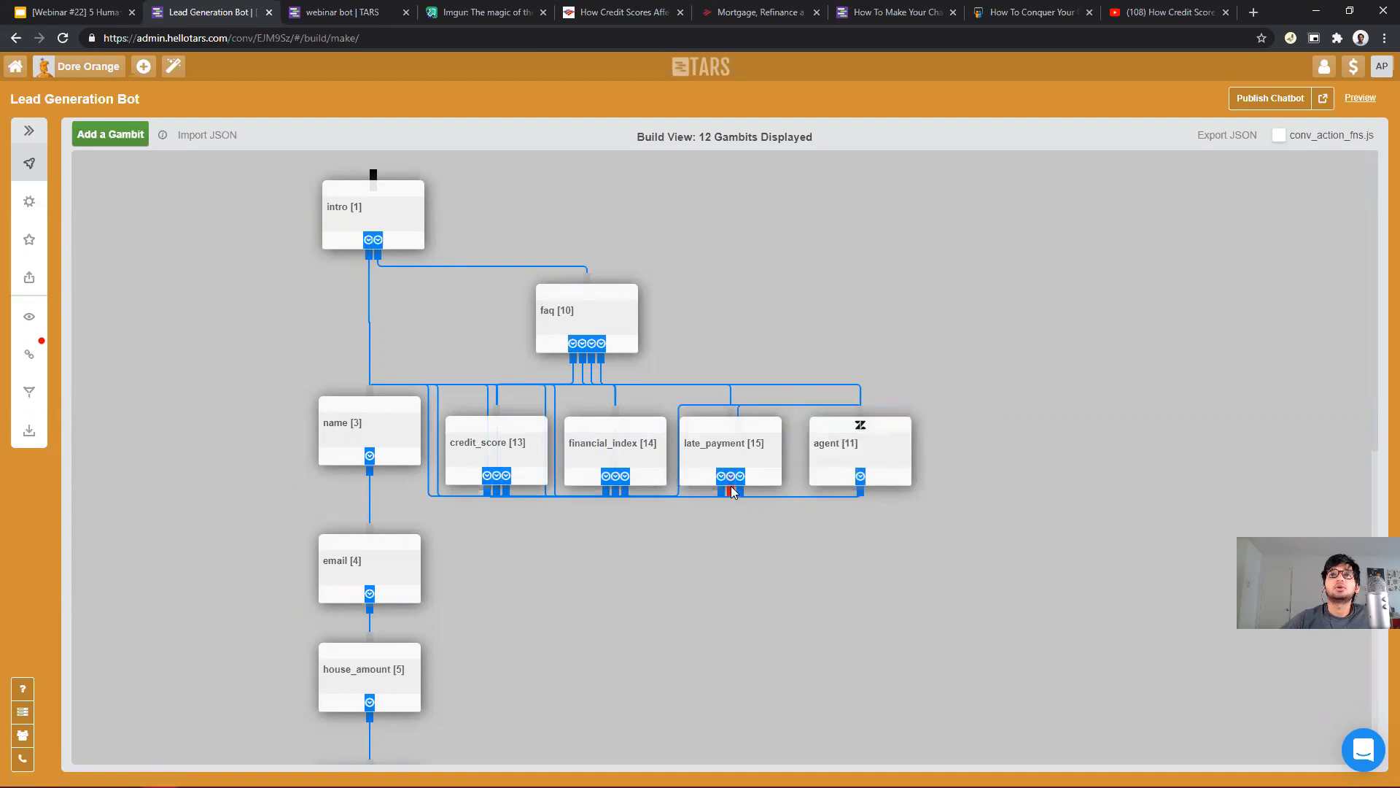
pyautogui.moveTo(731, 493); pyautogui.dragTo(862, 427)
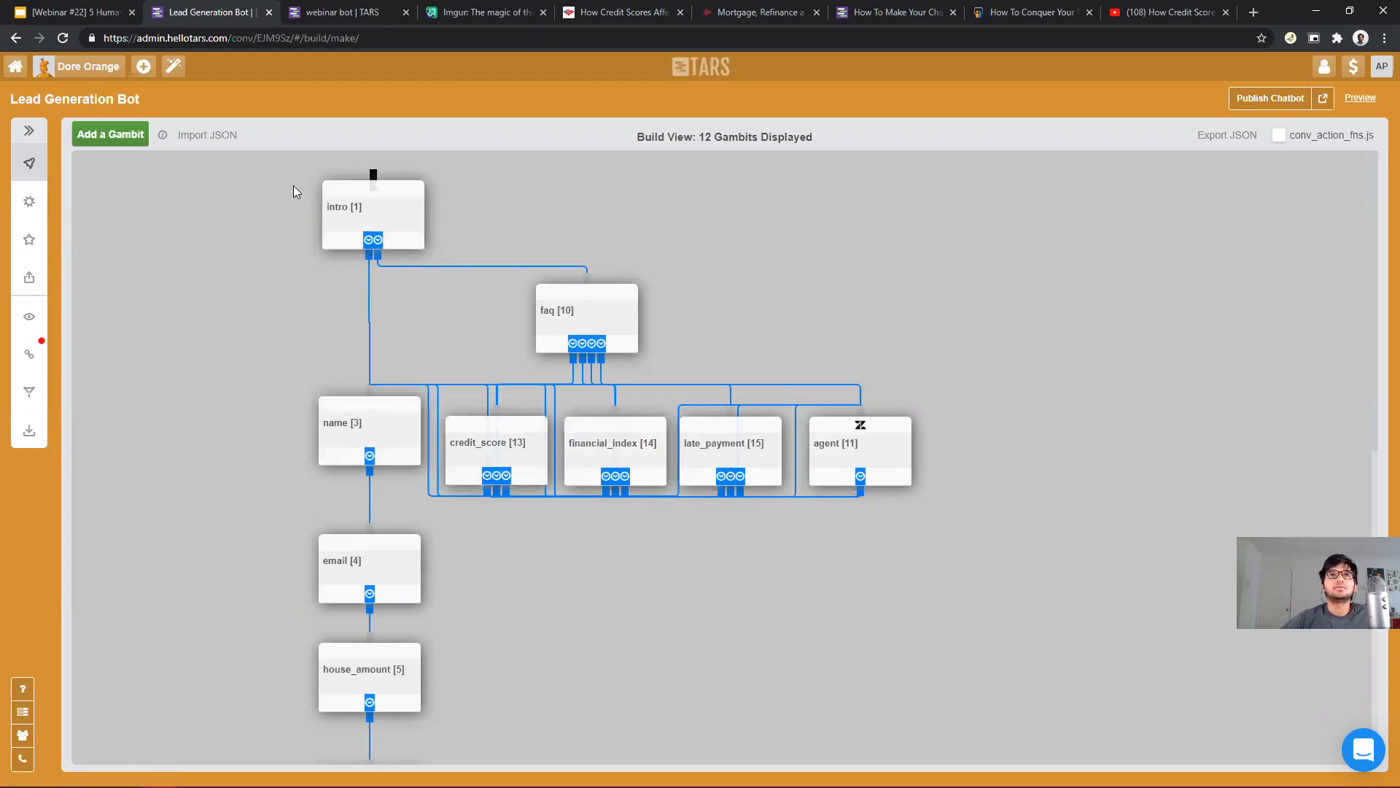
# Review the bot messages and button options of the intro and credit_score gambits.
pyautogui.click(402, 201)
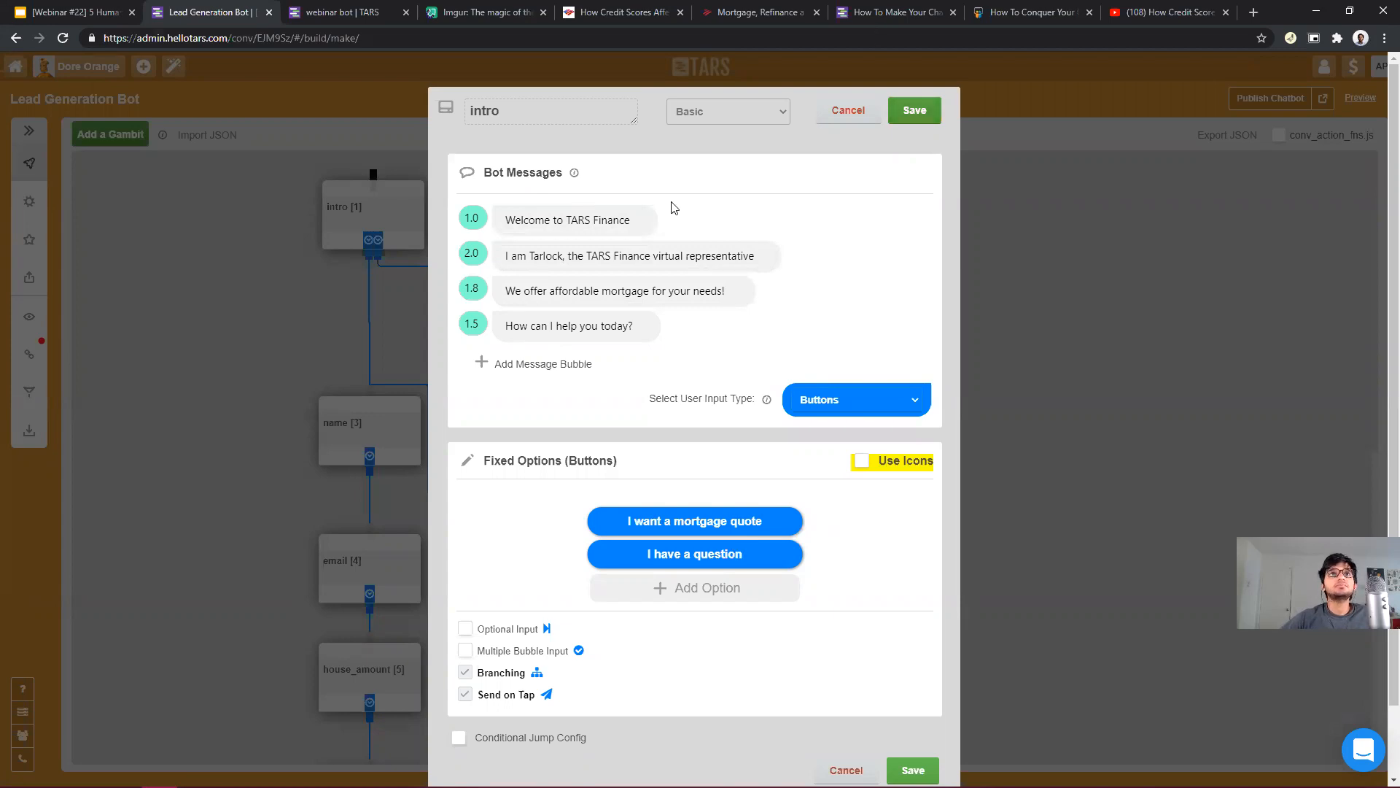
pyautogui.click(339, 227)
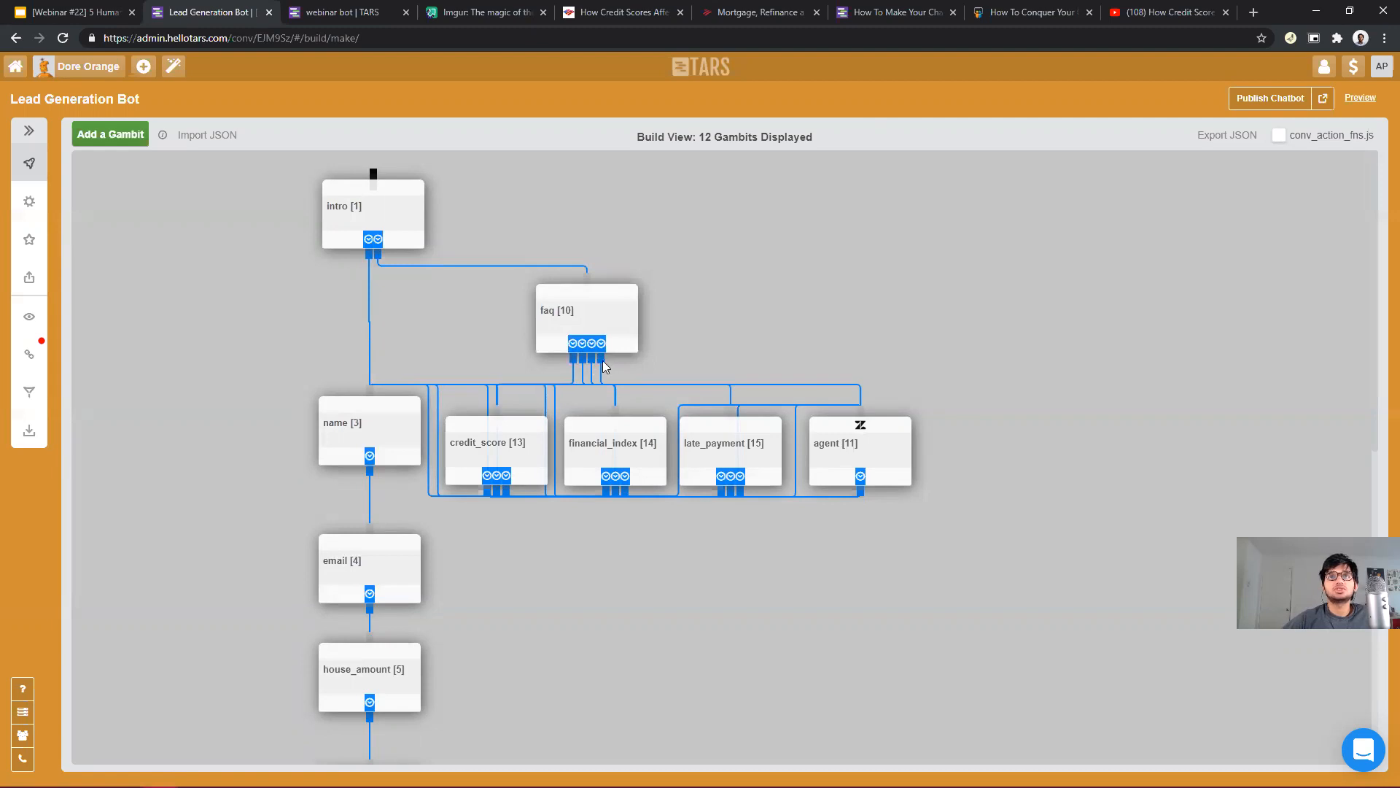
pyautogui.click(511, 463)
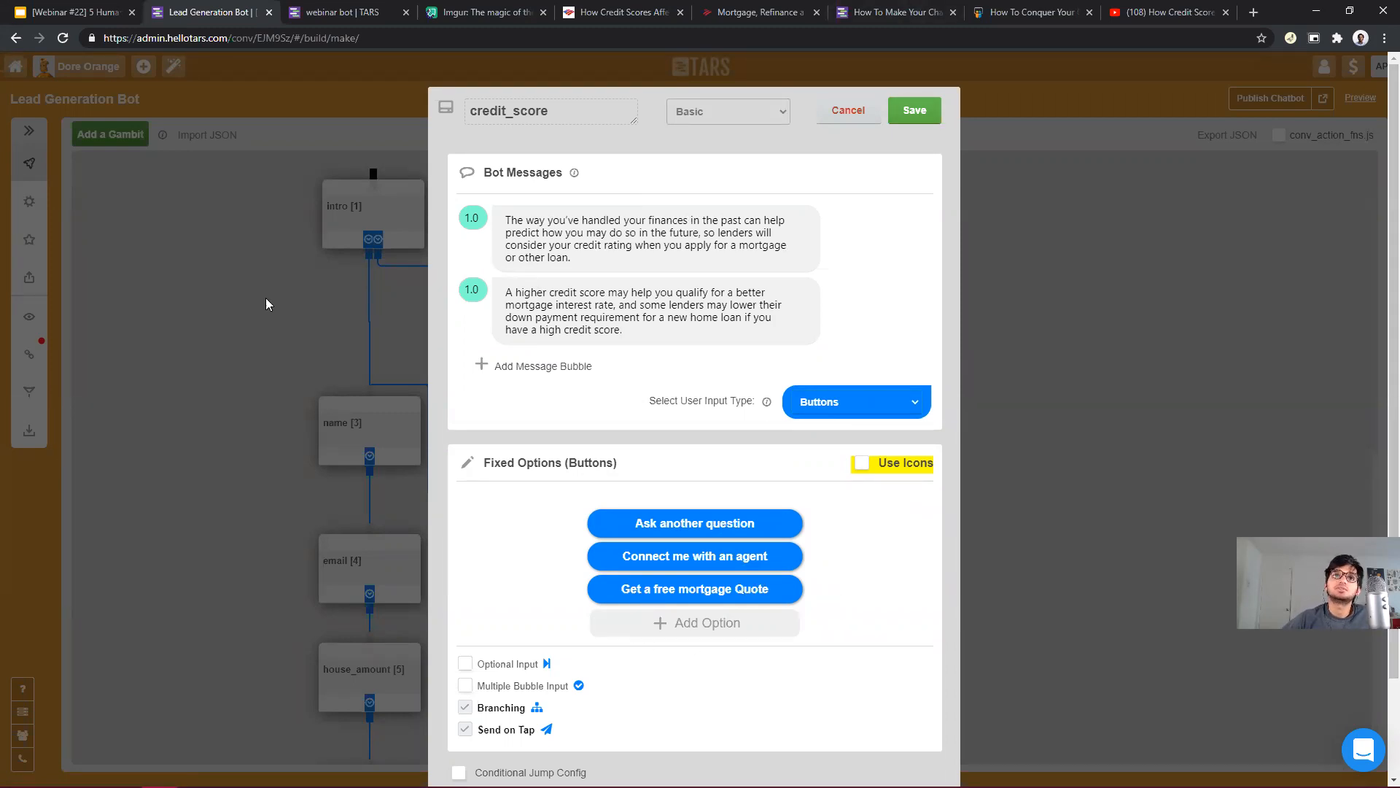
pyautogui.click(915, 111)
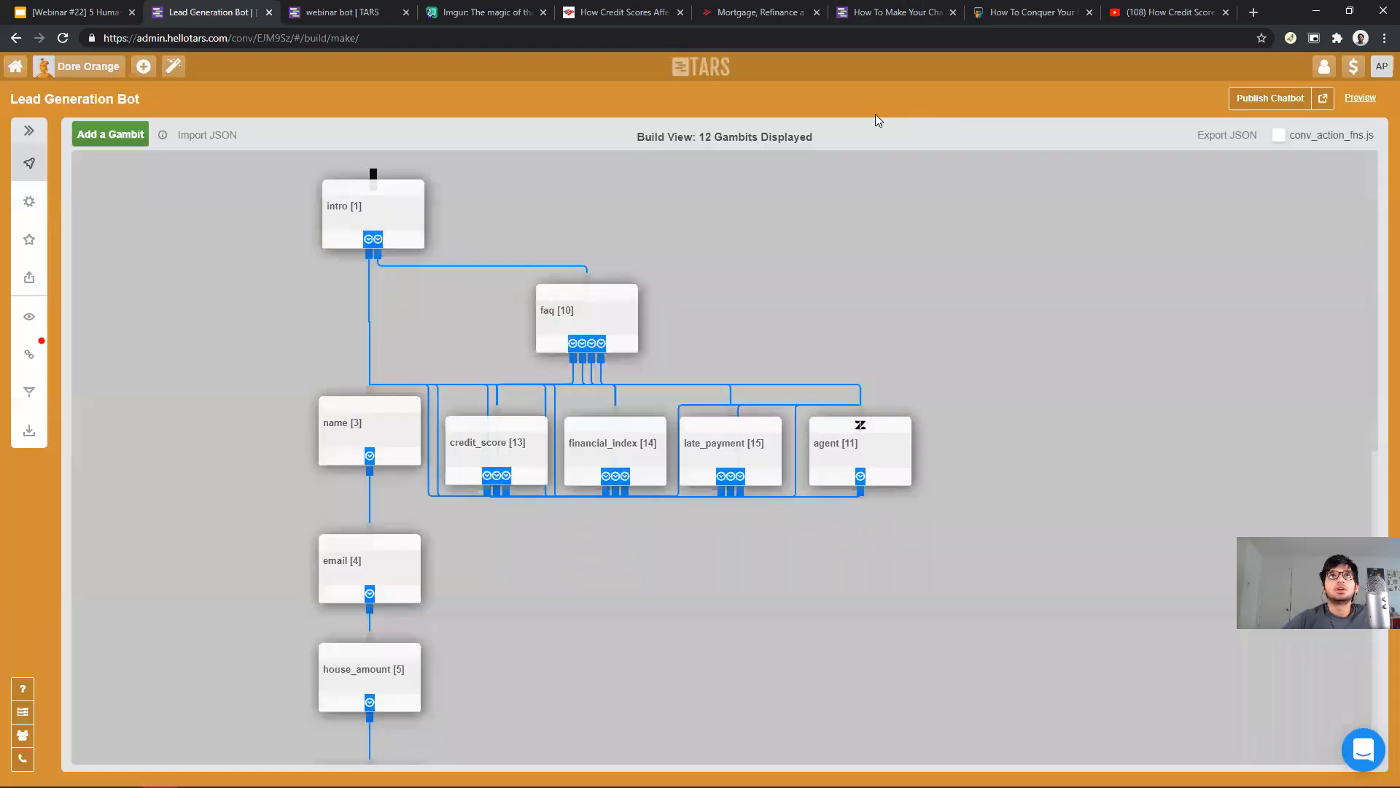
# Open the hellotars.com homepage in a new browser tab and place it directly after the webinar bot tab.
pyautogui.click(389, 8)
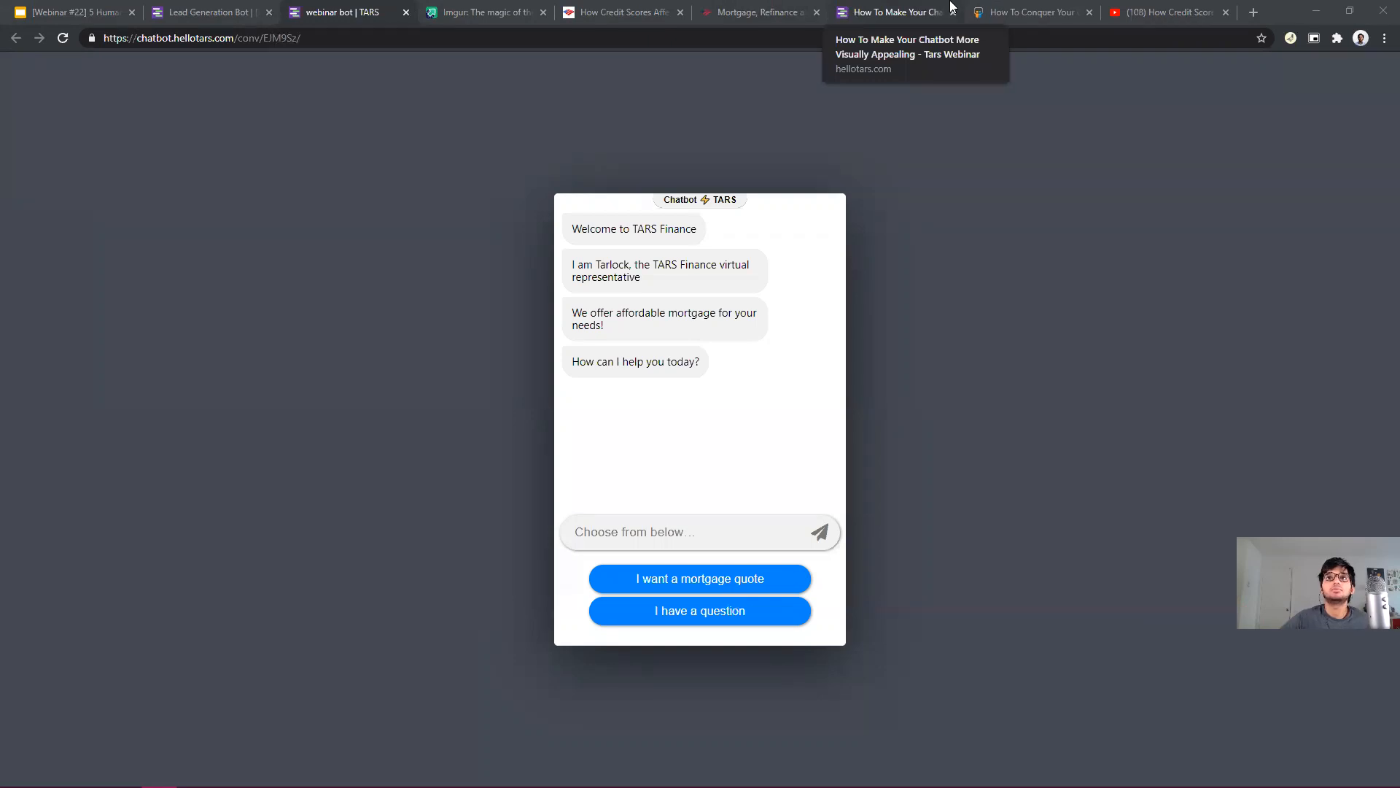
pyautogui.click(1255, 18)
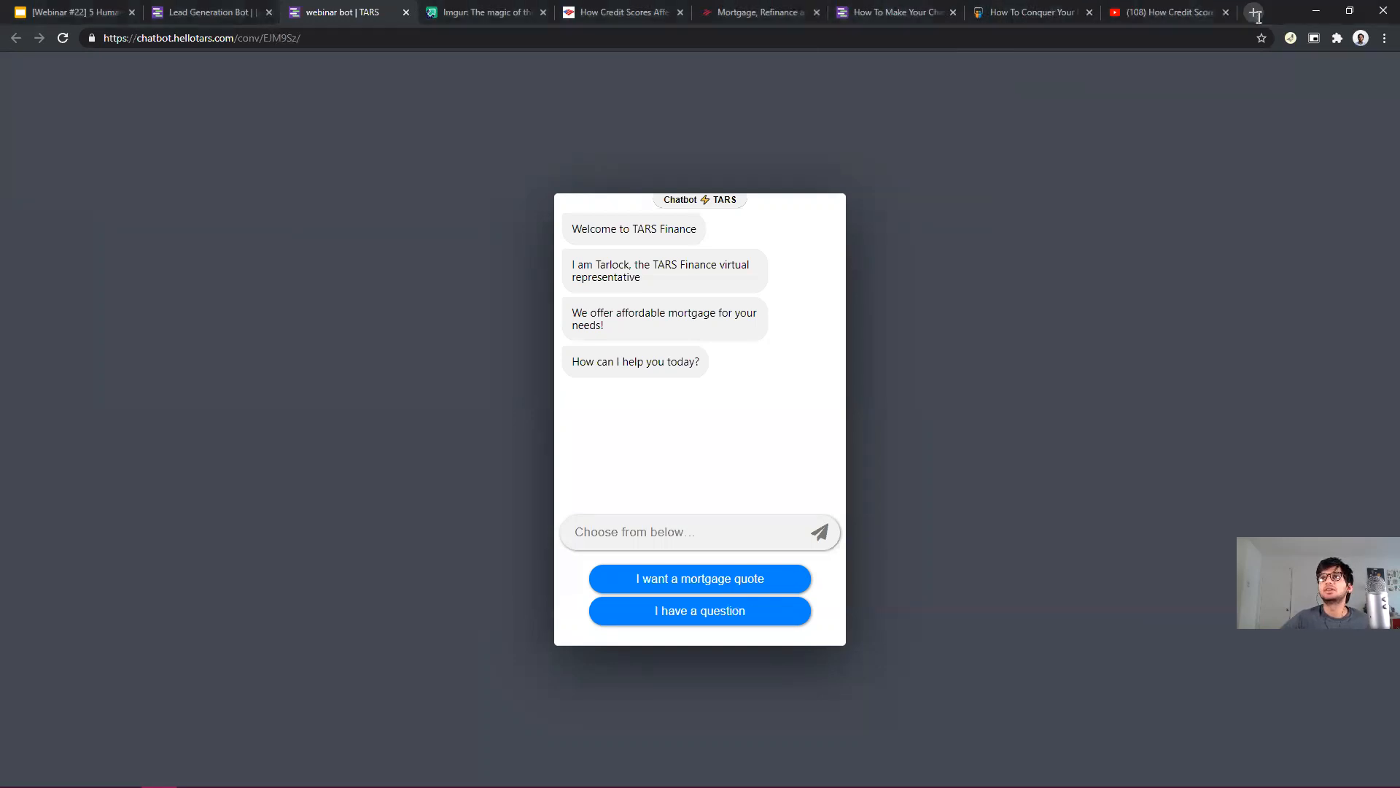
pyautogui.click(1061, 34)
pyautogui.write('hellotars')
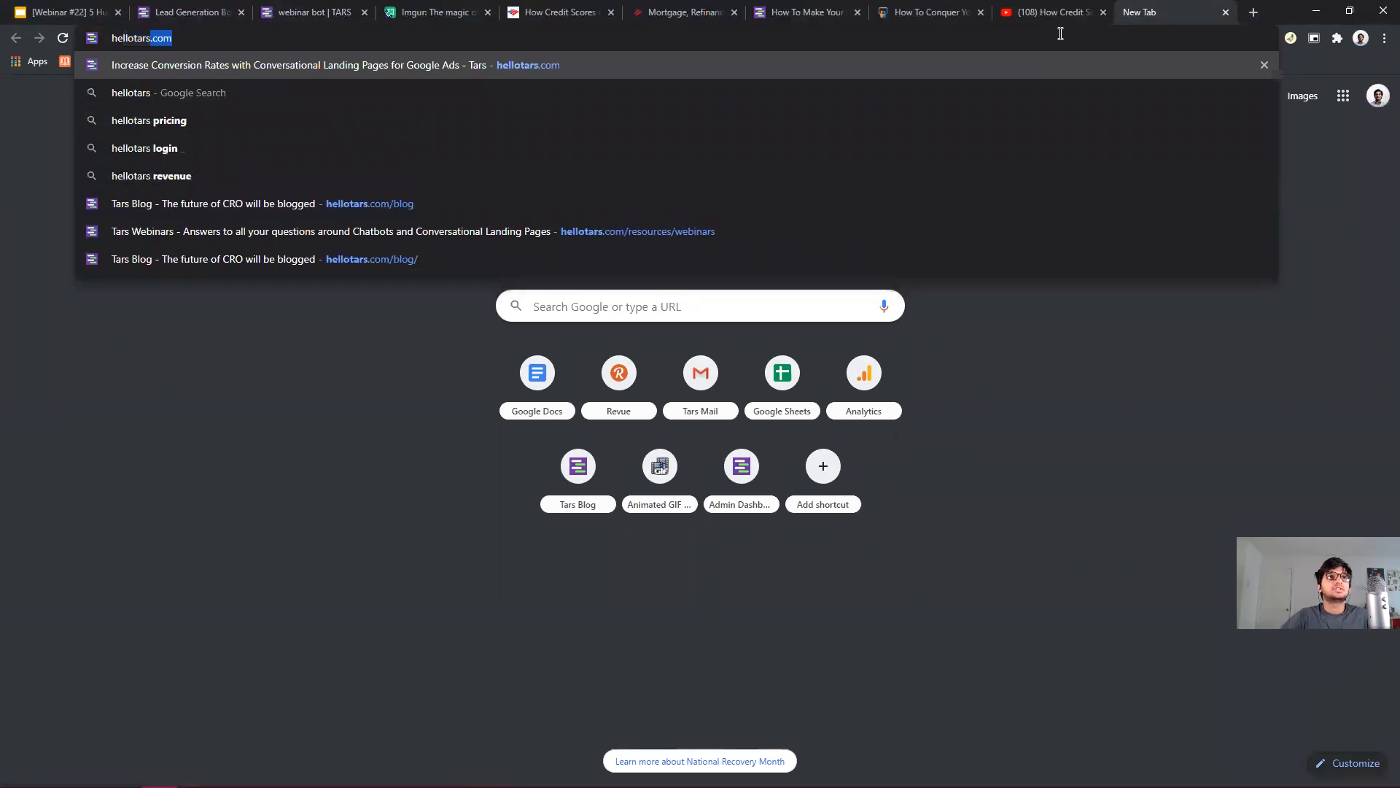
pyautogui.press('Return')
pyautogui.moveTo(1198, 4); pyautogui.dragTo(434, 7)
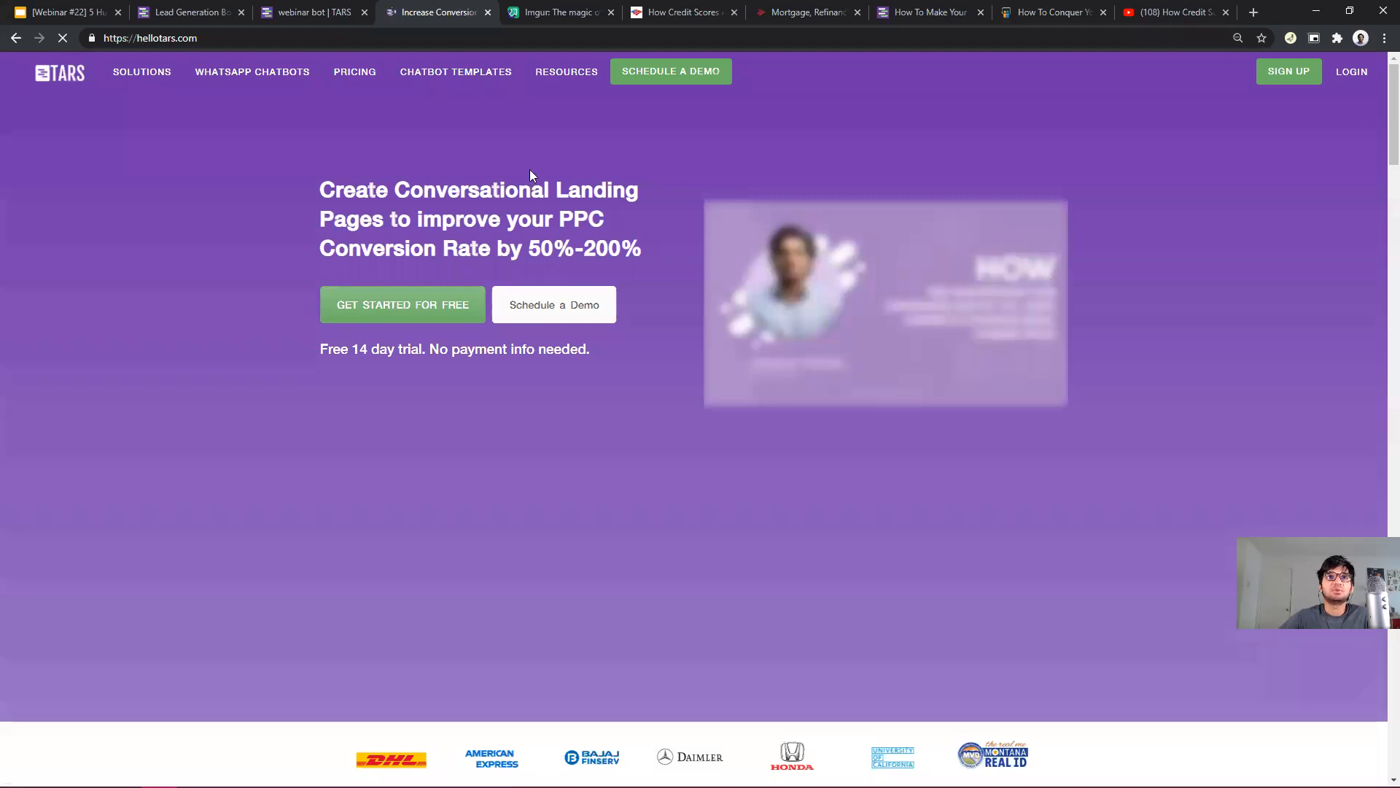
# Compare the styling of the TARS homepage with the webinar bot, and highlight the bot's message introducing its virtual representative.
pyautogui.scroll(-10, 776, 538)
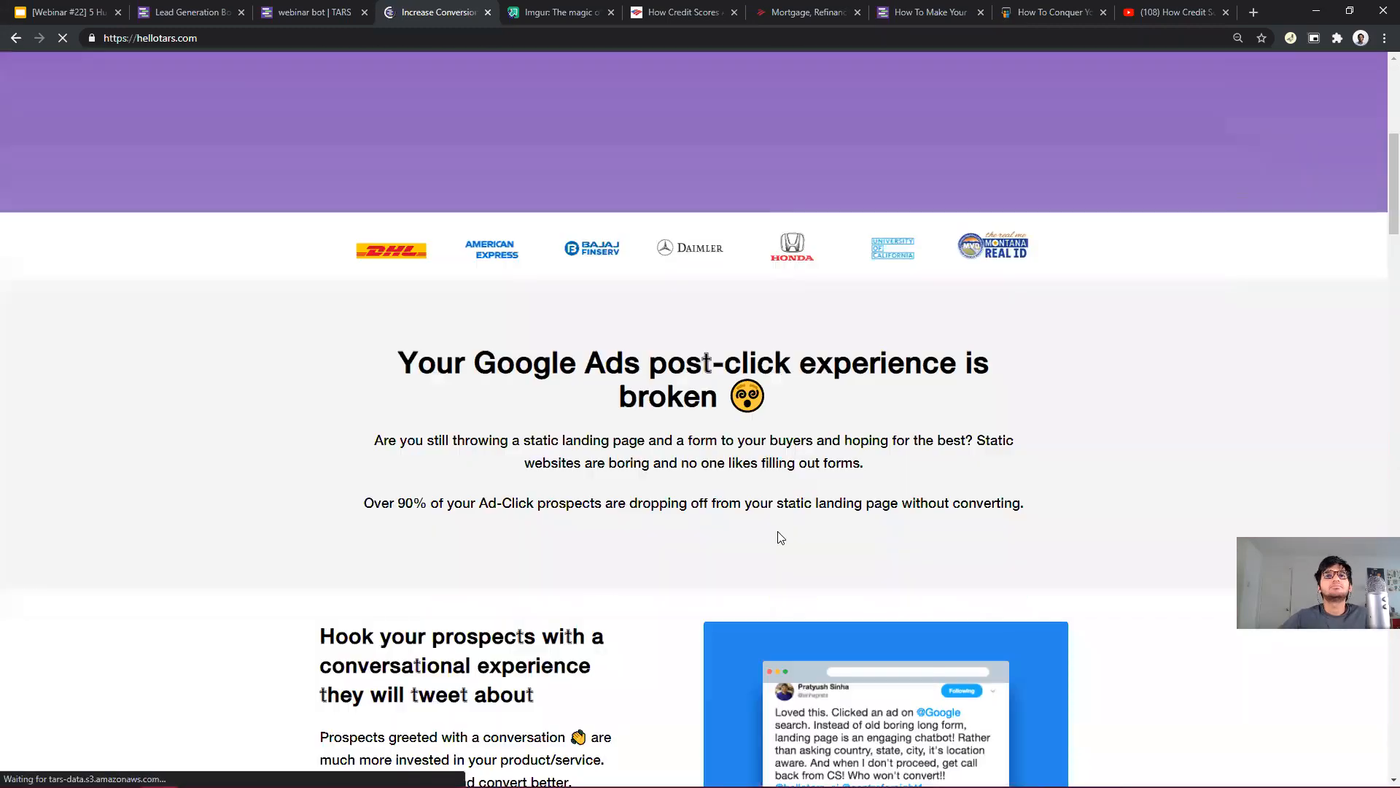
pyautogui.scroll(10, 779, 531)
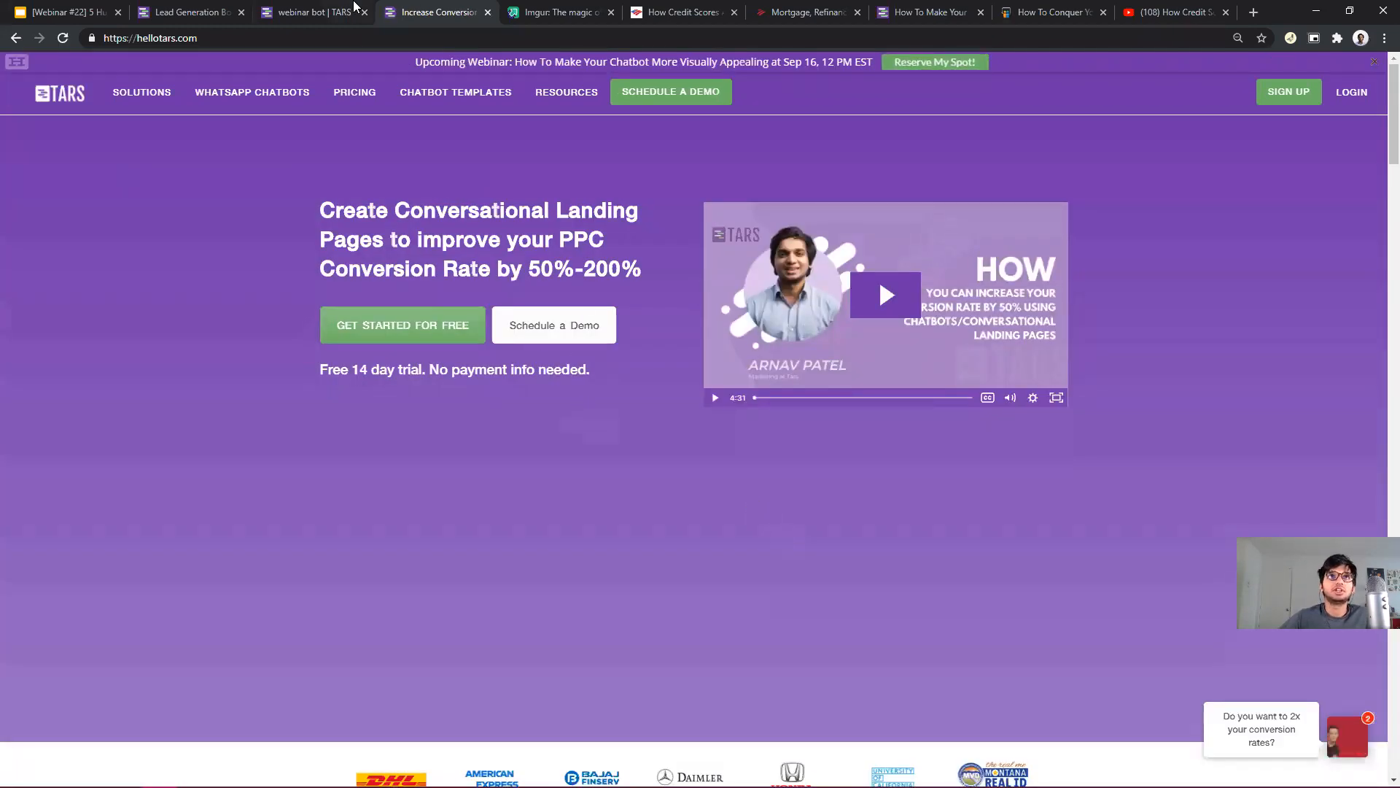
pyautogui.click(344, 10)
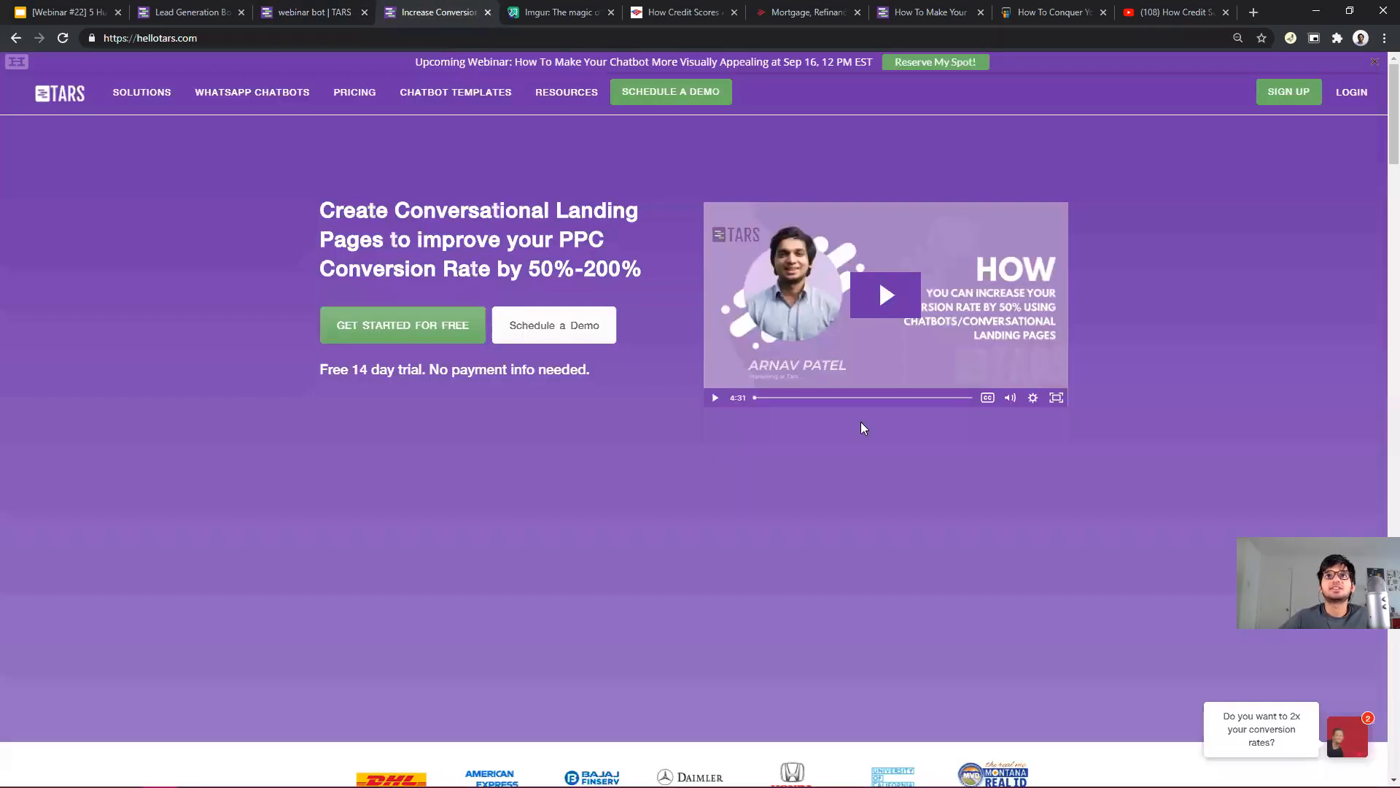
pyautogui.click(463, 11)
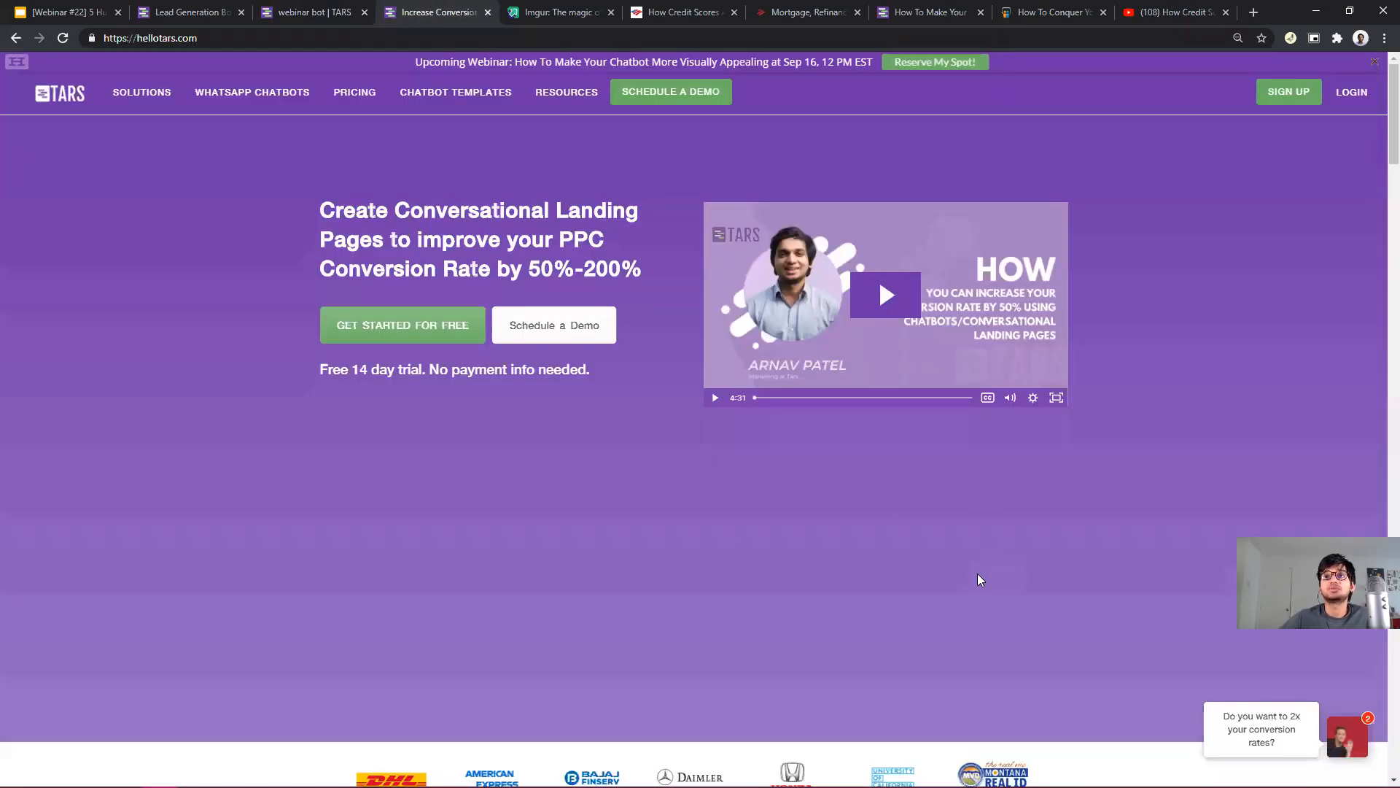
pyautogui.click(281, 7)
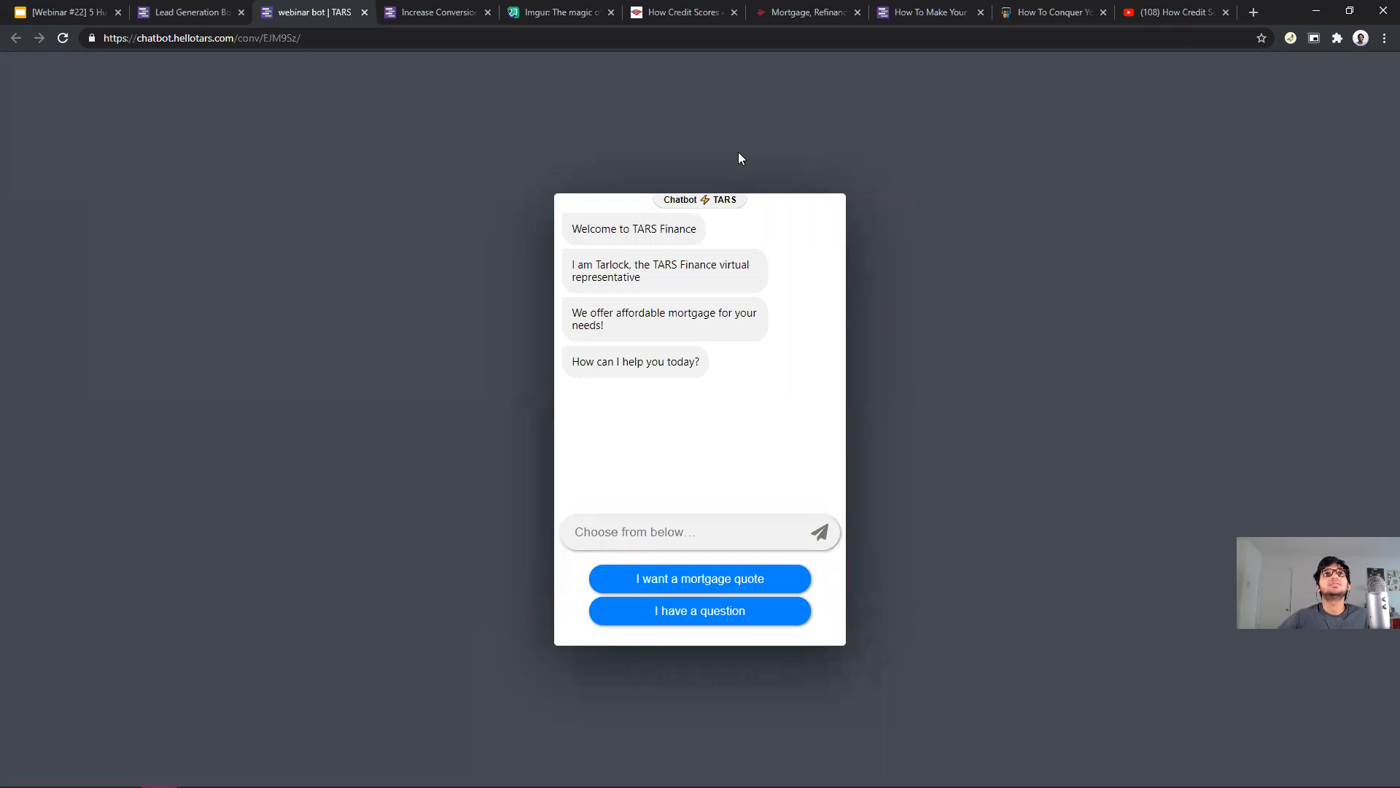
pyautogui.click(439, 9)
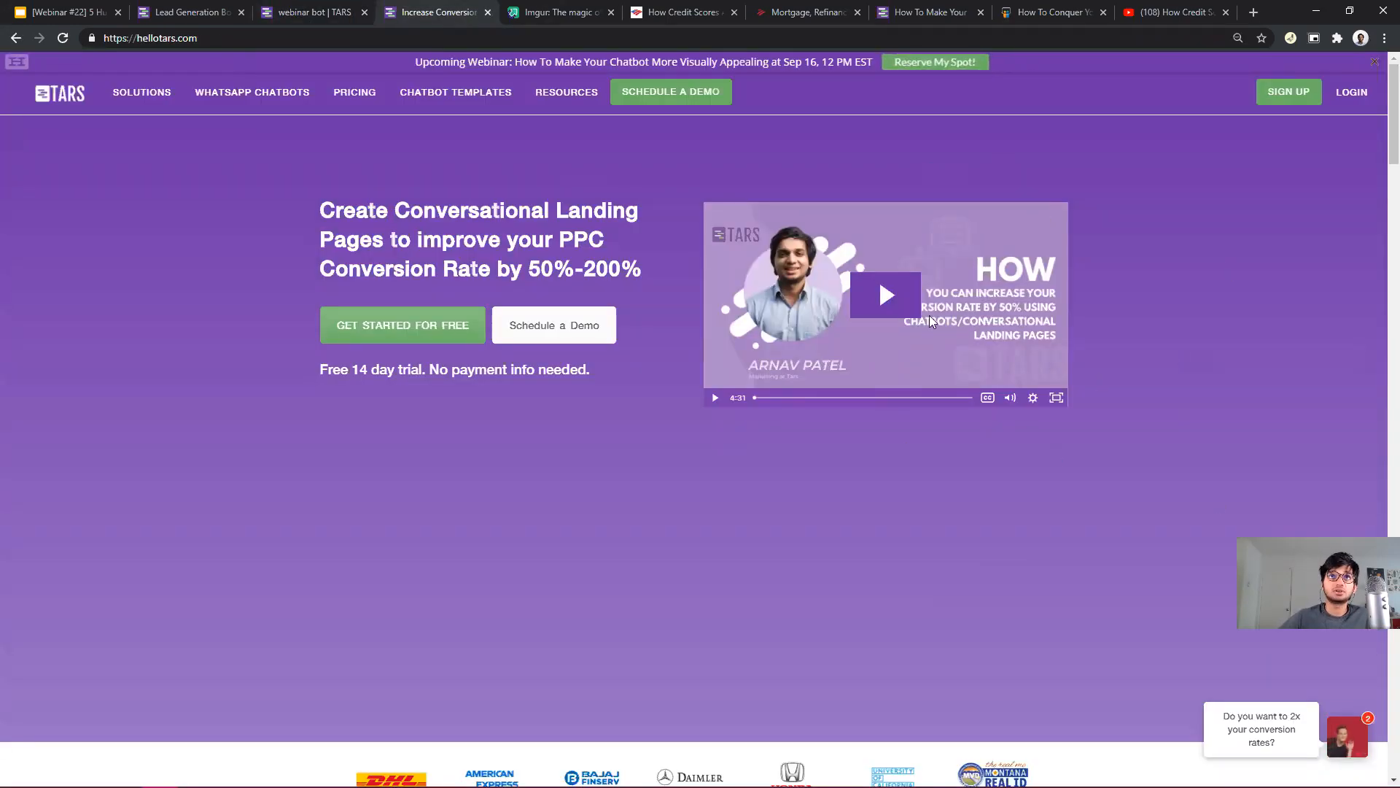
pyautogui.click(348, 6)
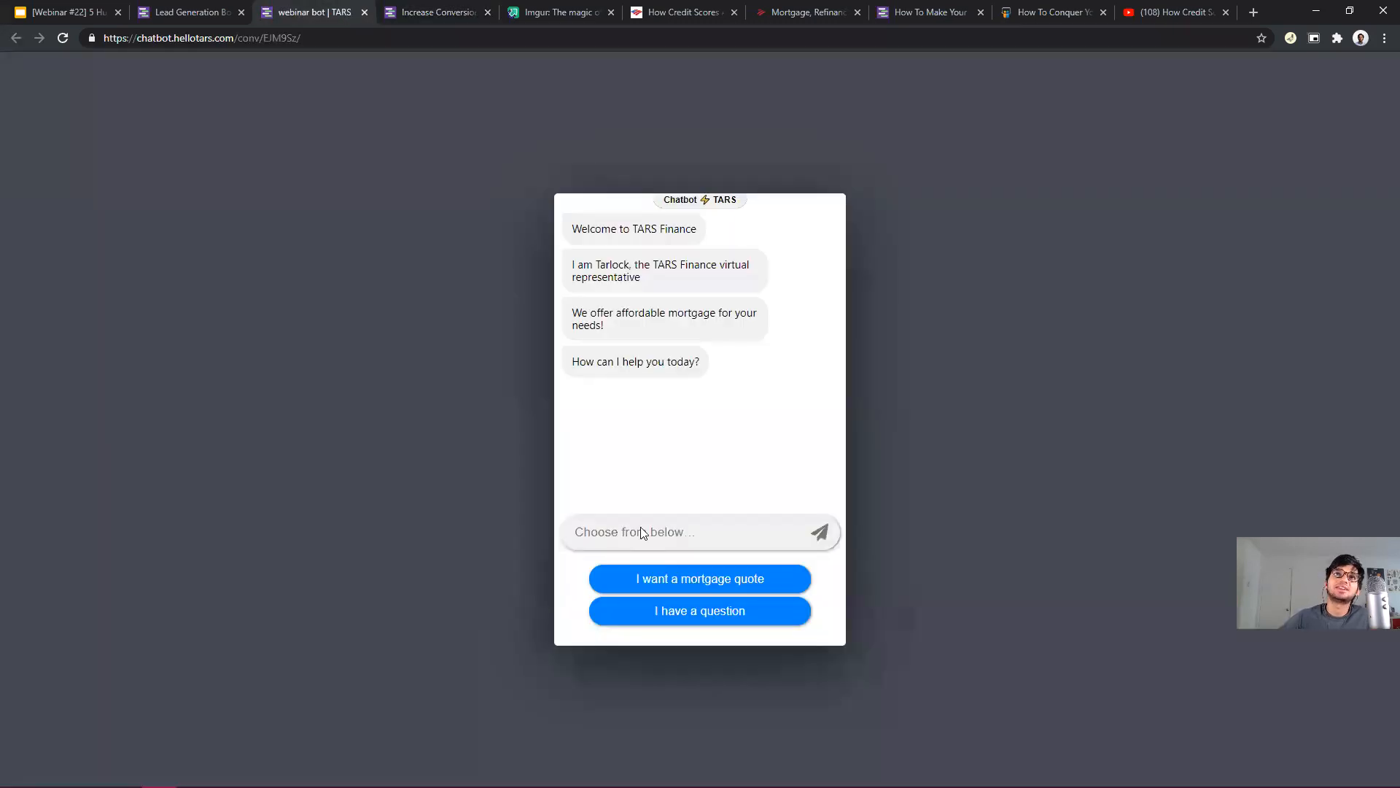
pyautogui.click(466, 9)
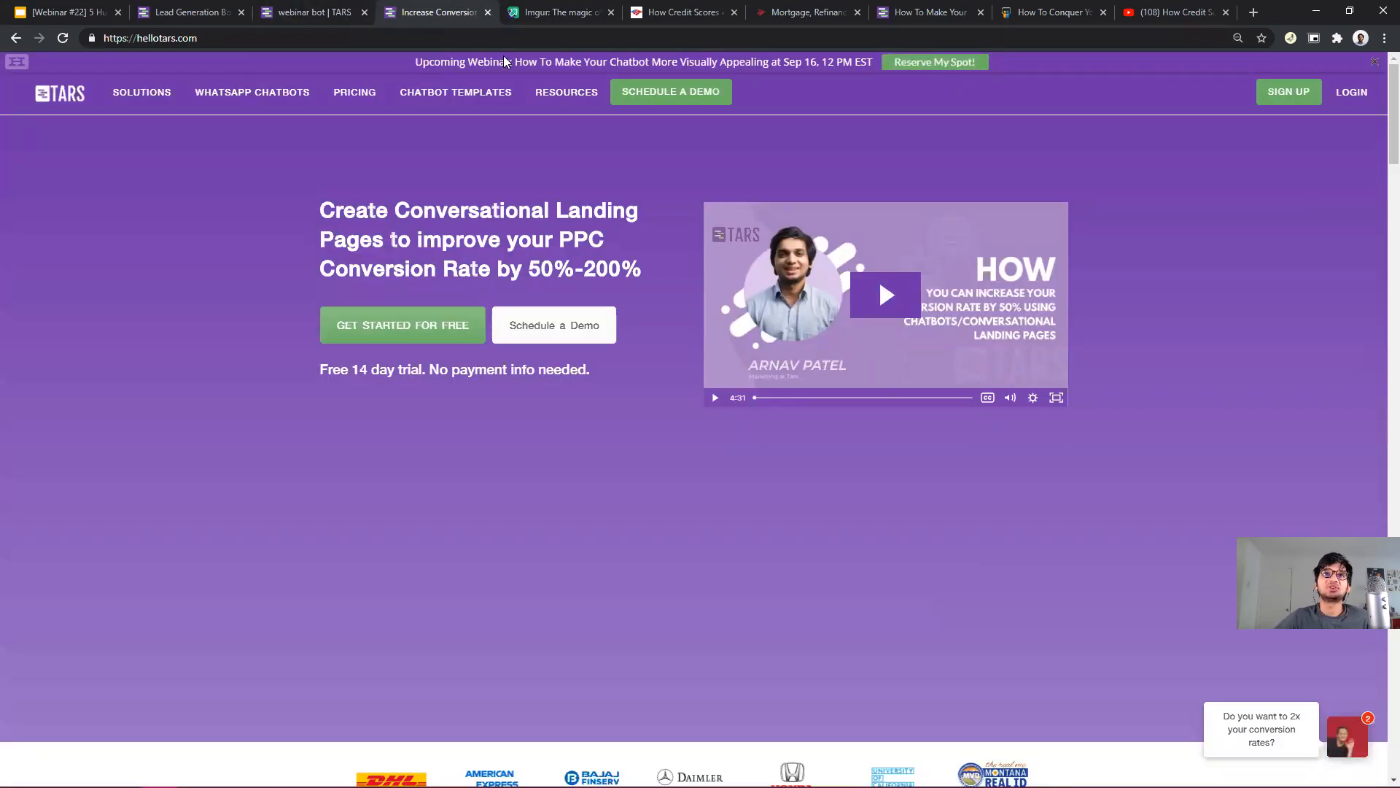
pyautogui.scroll(-7, 725, 664)
pyautogui.scroll(7, 725, 663)
pyautogui.click(324, 6)
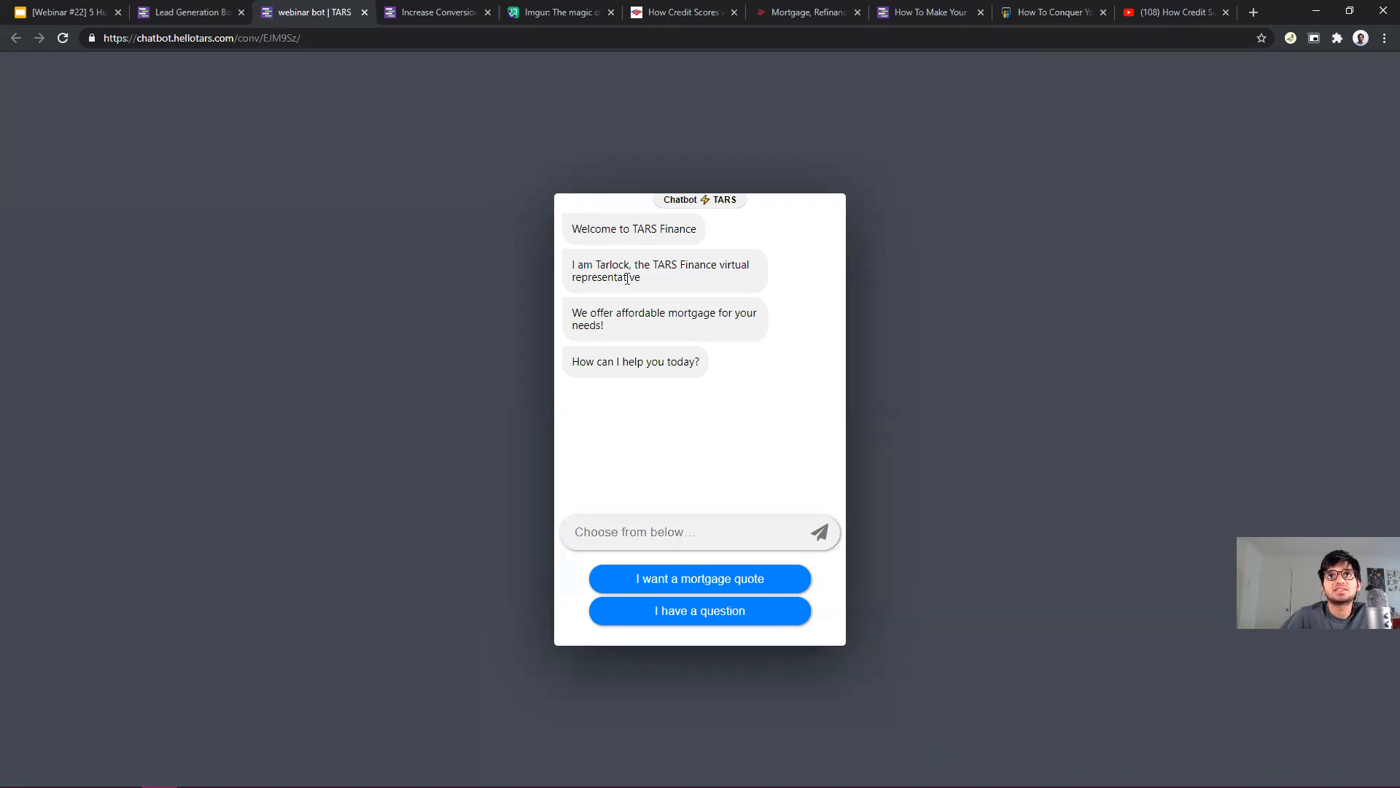
pyautogui.moveTo(596, 268); pyautogui.dragTo(645, 284)
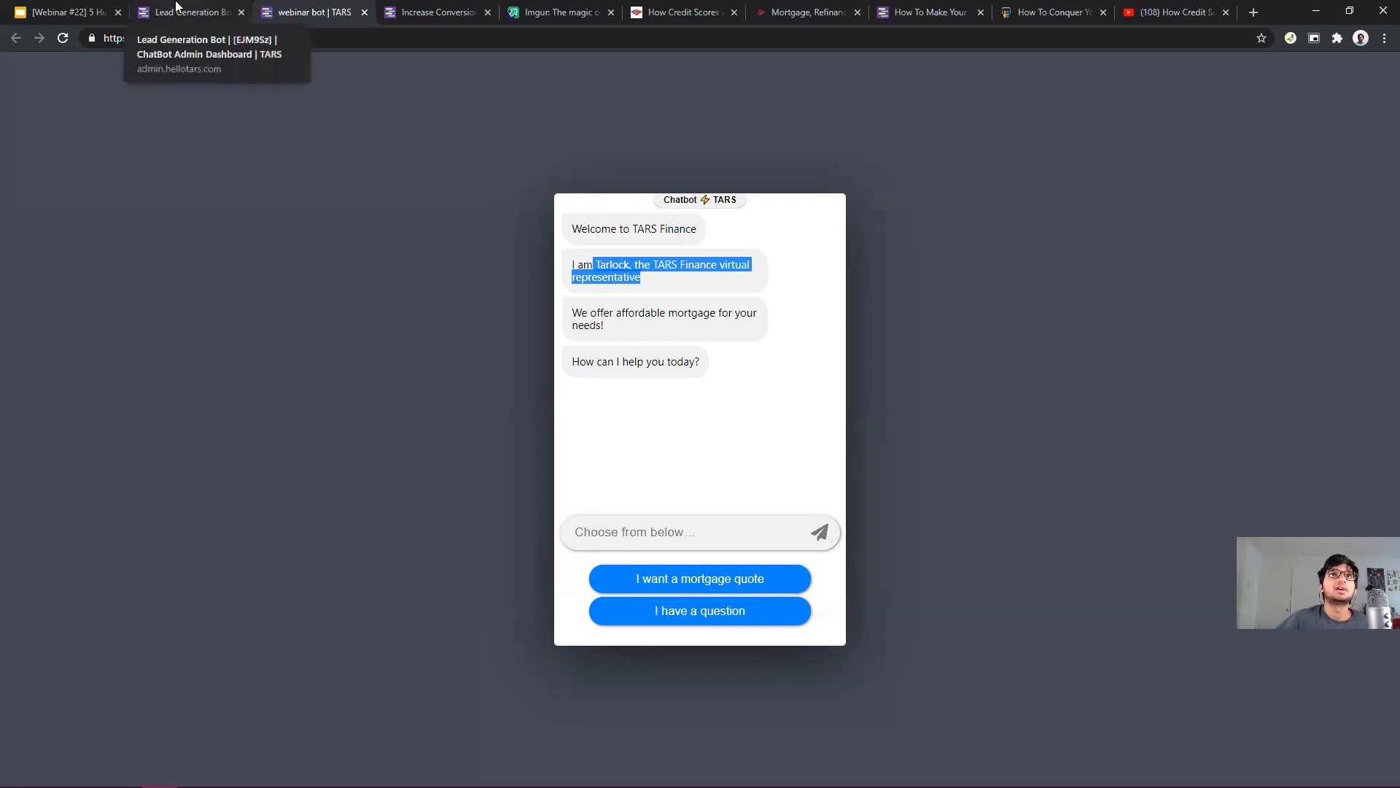
# Switch to the webinar presentation in Google Slides and show the "Reason #1: Branding" slide.
pyautogui.click(177, 7)
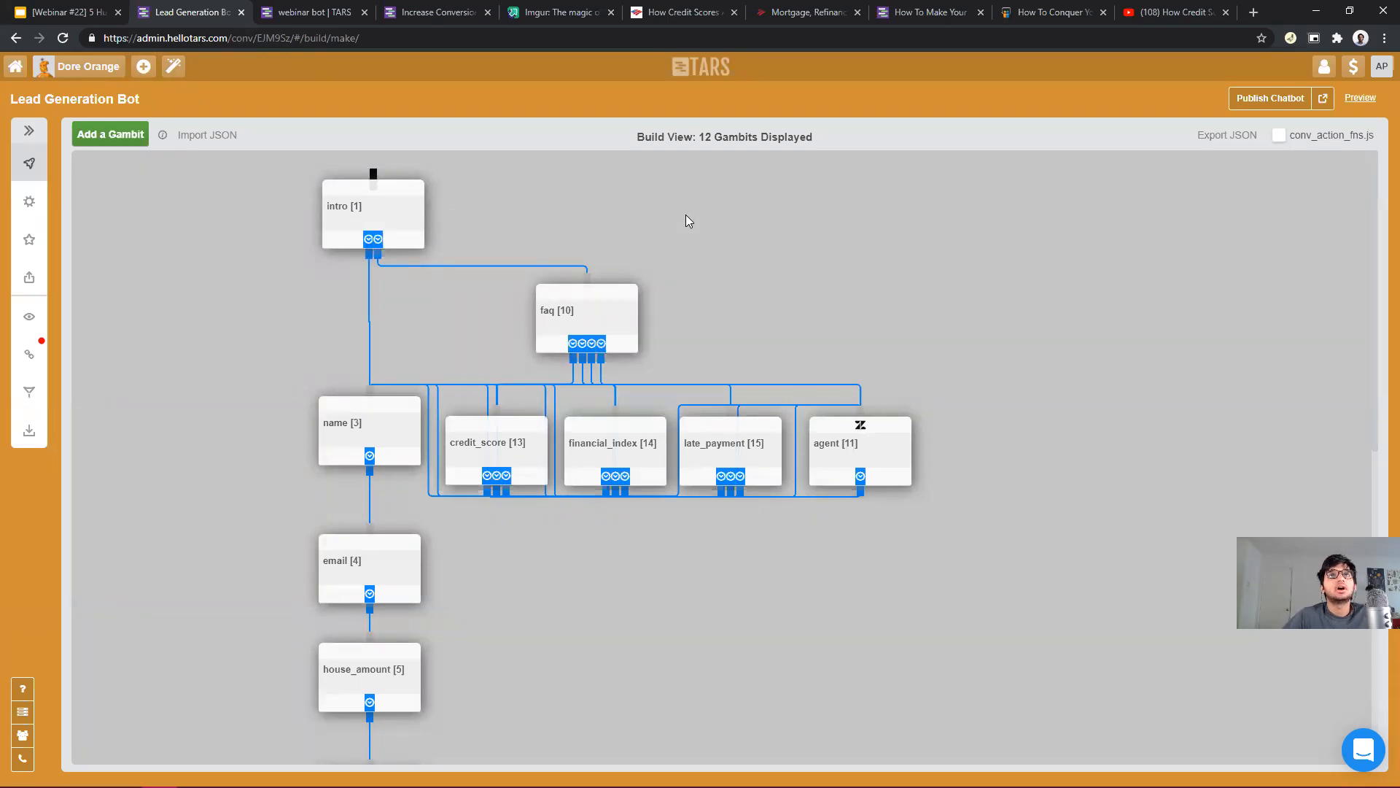
pyautogui.click(108, 9)
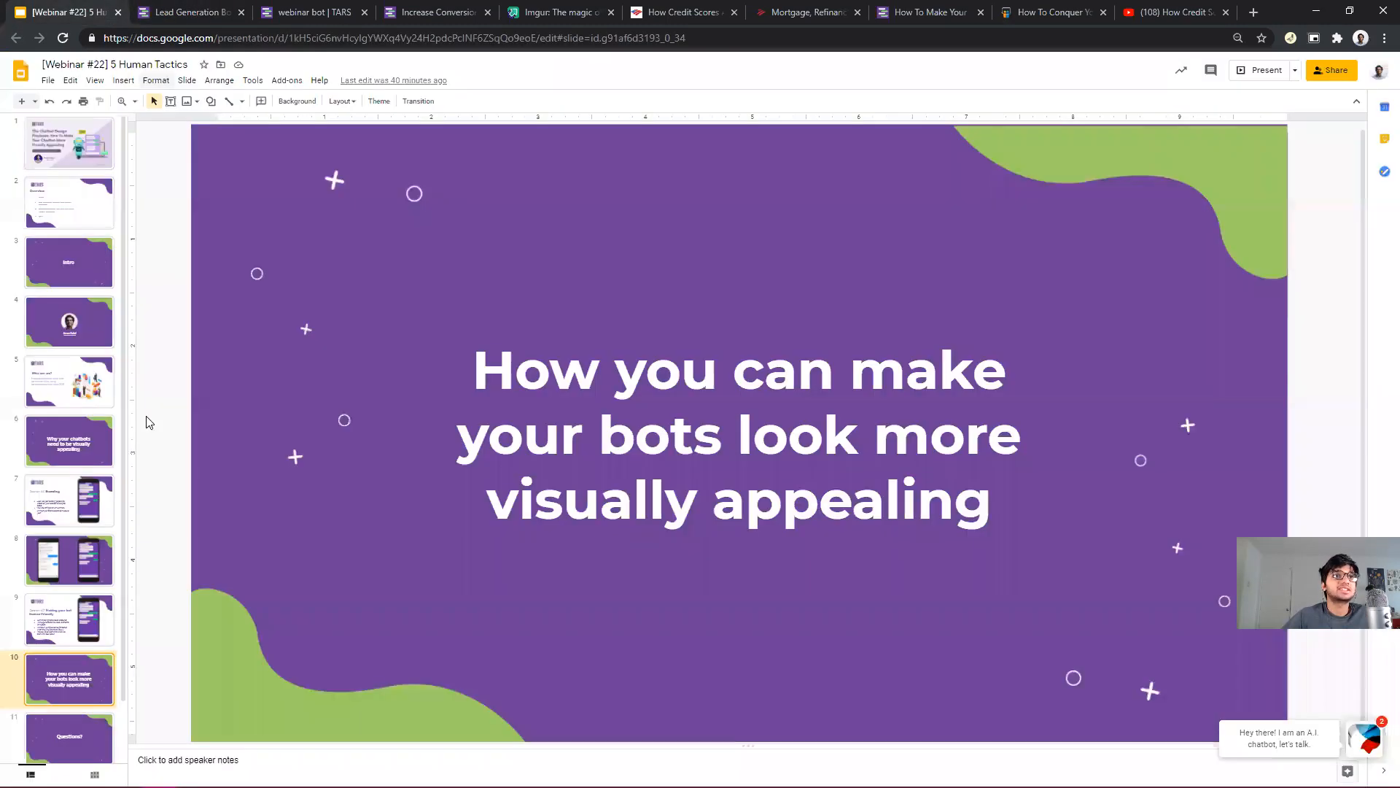
pyautogui.scroll(-1, 58, 503)
pyautogui.click(70, 431)
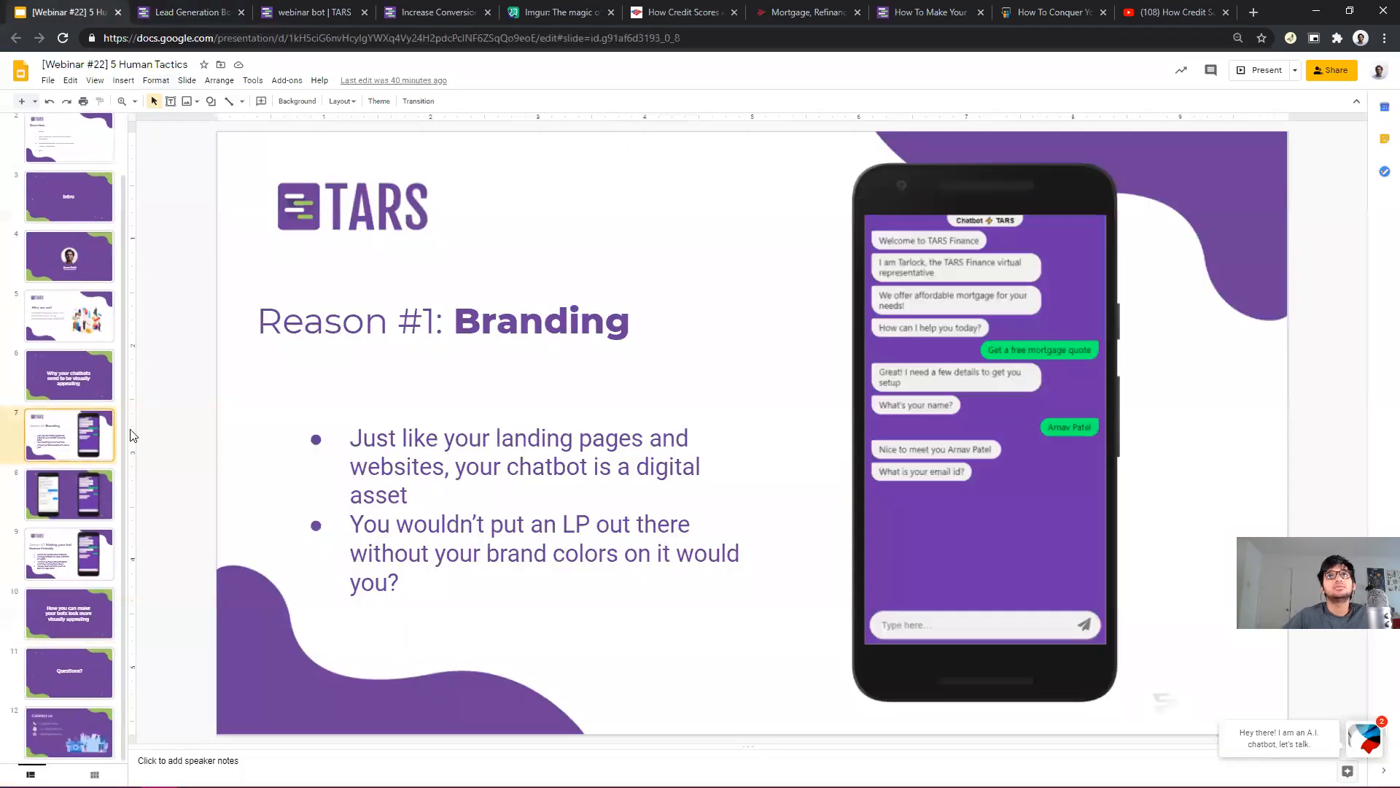
# Switch to the Imgur album and copy the image address of the wide TARS logo.
pyautogui.click(571, 8)
pyautogui.scroll(-4, 1040, 573)
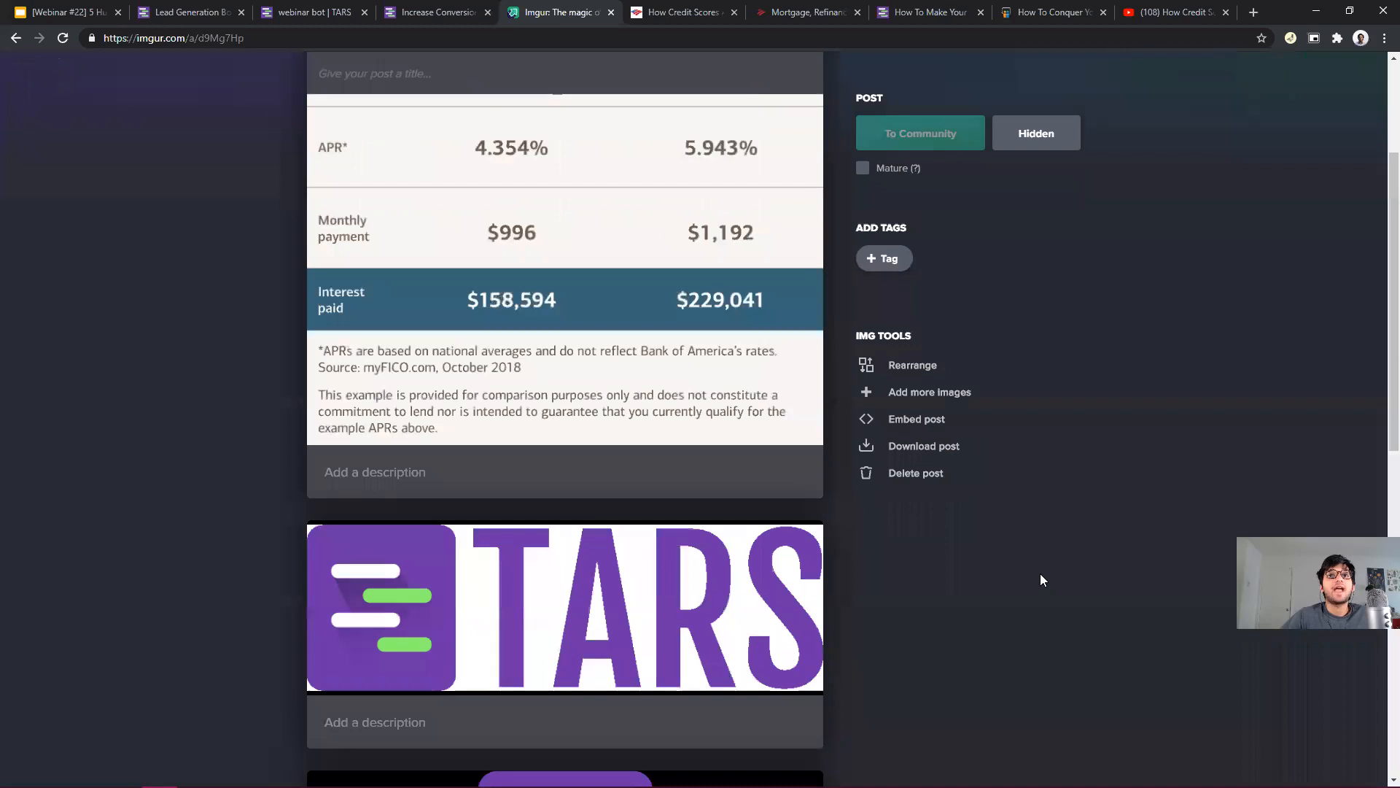
pyautogui.scroll(-1, 1040, 573)
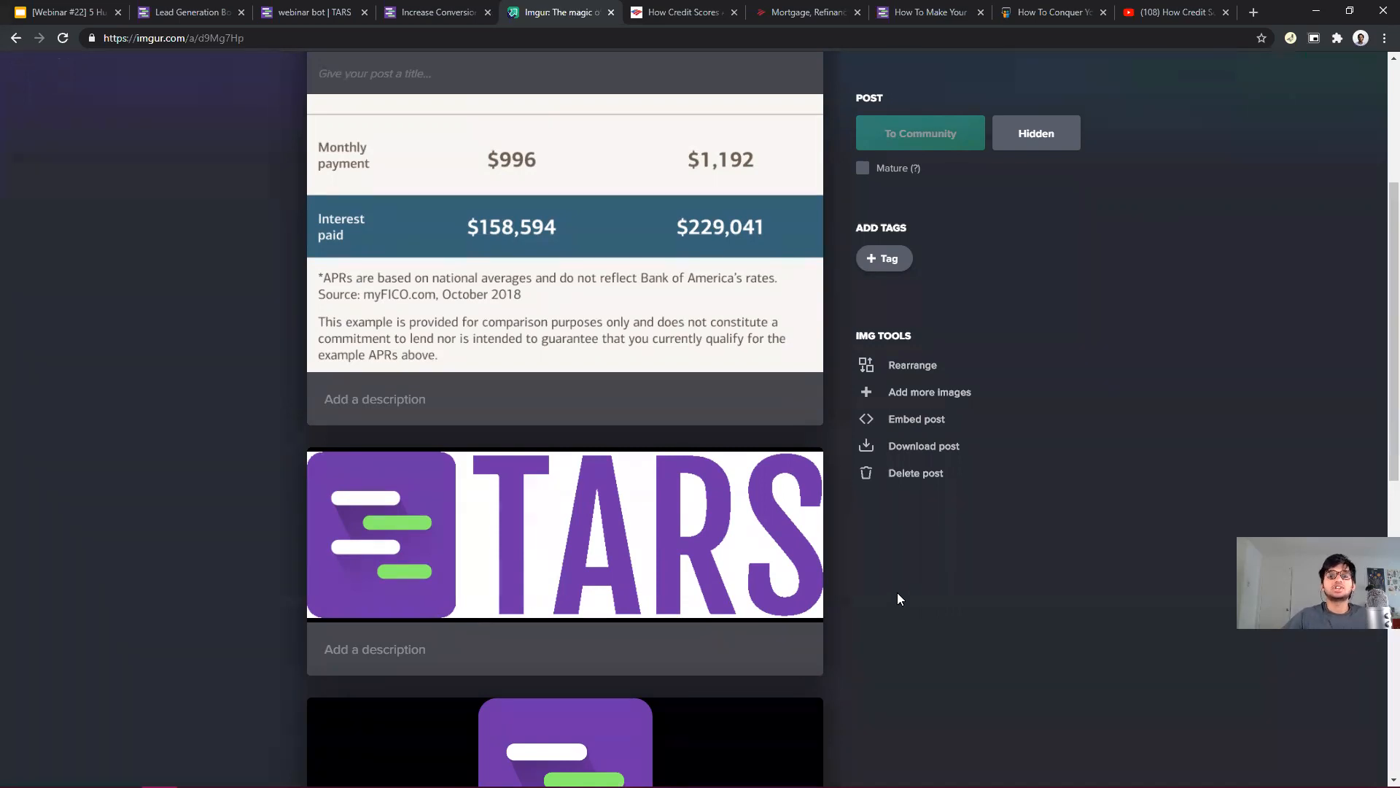
pyautogui.moveTo(777, 541)
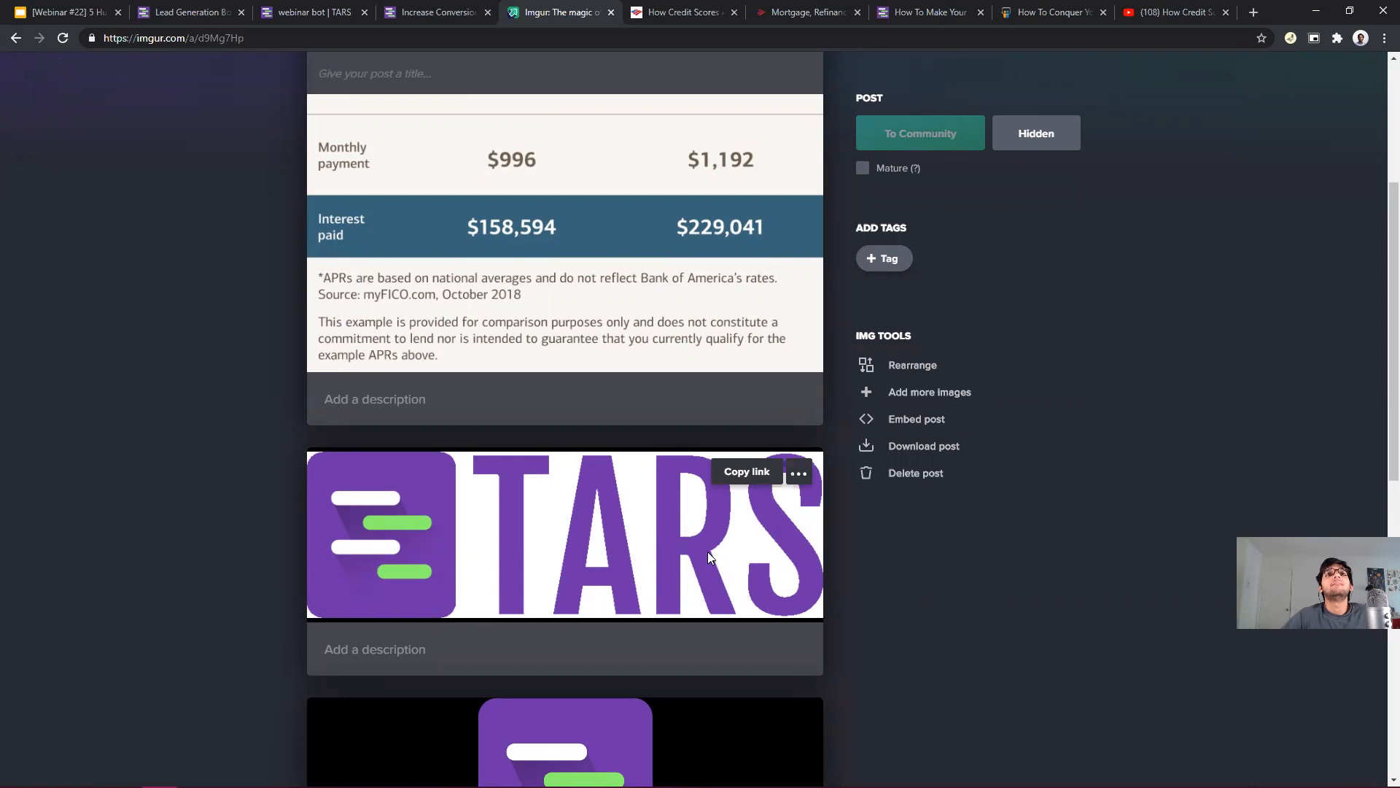
pyautogui.rightClick(562, 535)
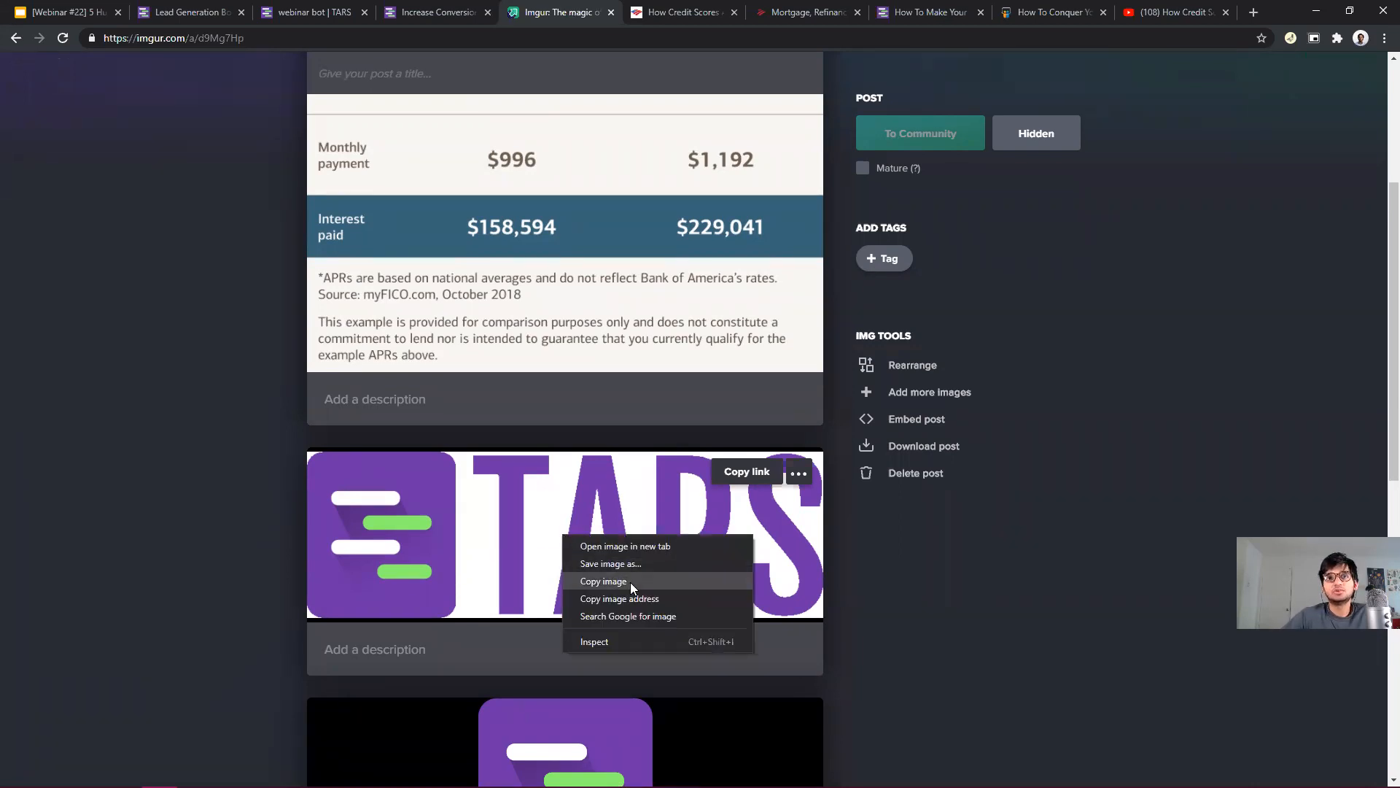
pyautogui.click(641, 600)
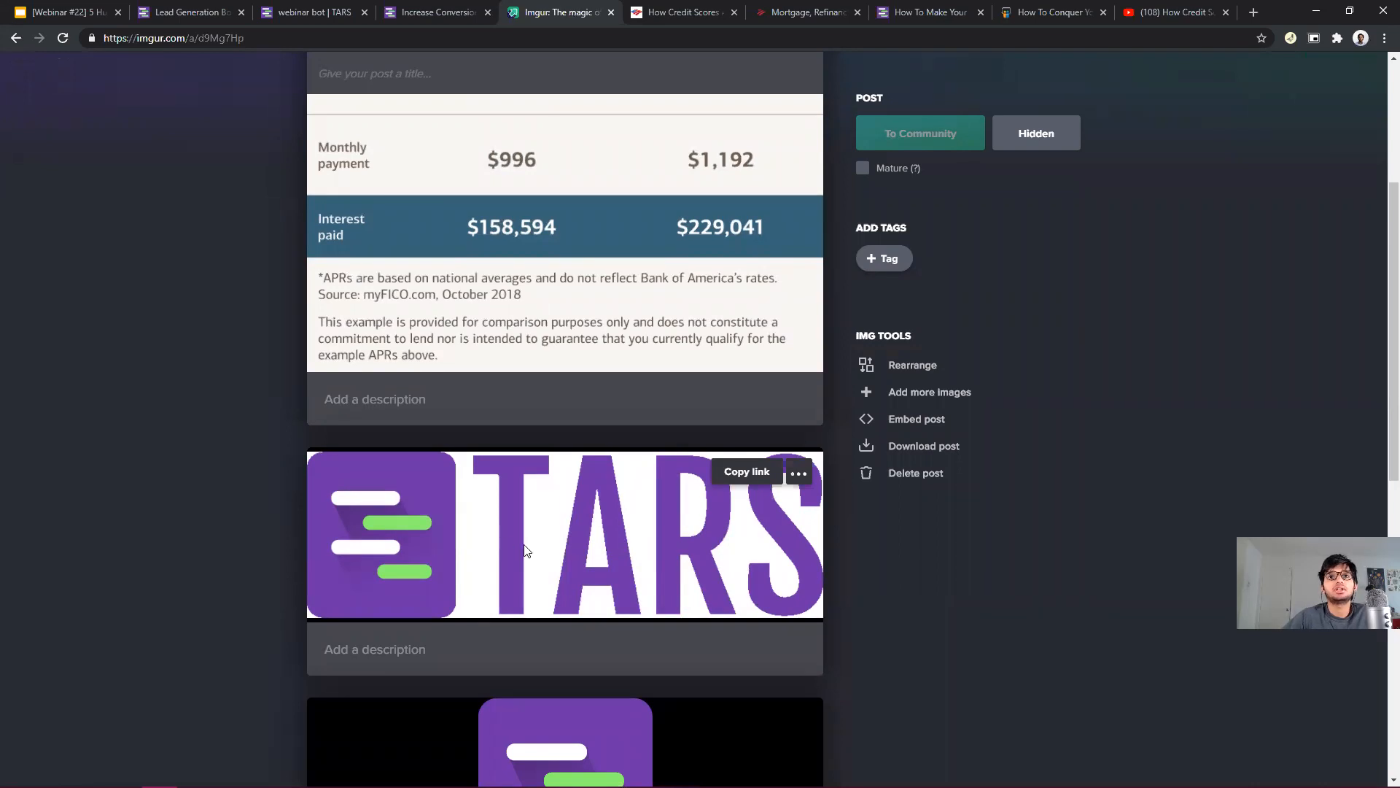
pyautogui.rightClick(479, 503)
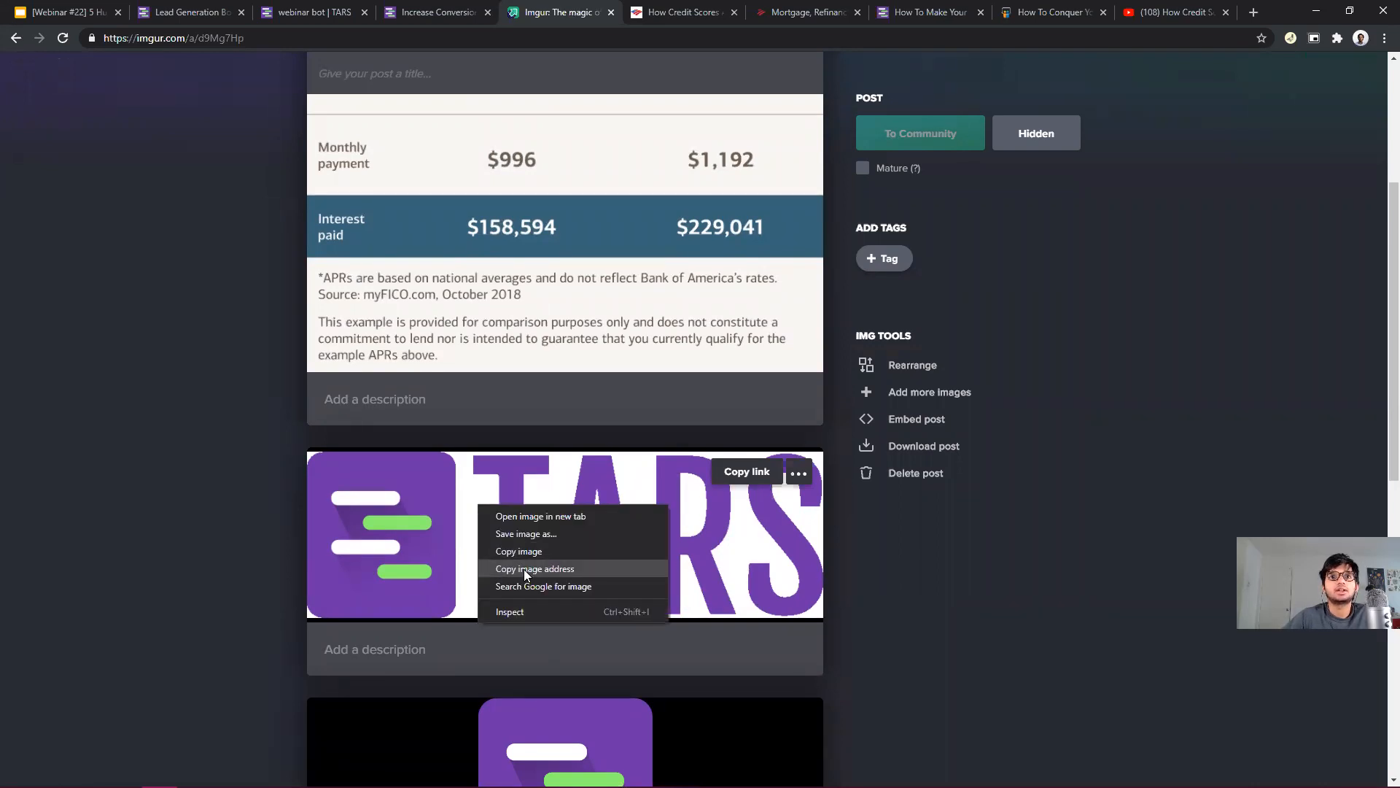
pyautogui.click(523, 569)
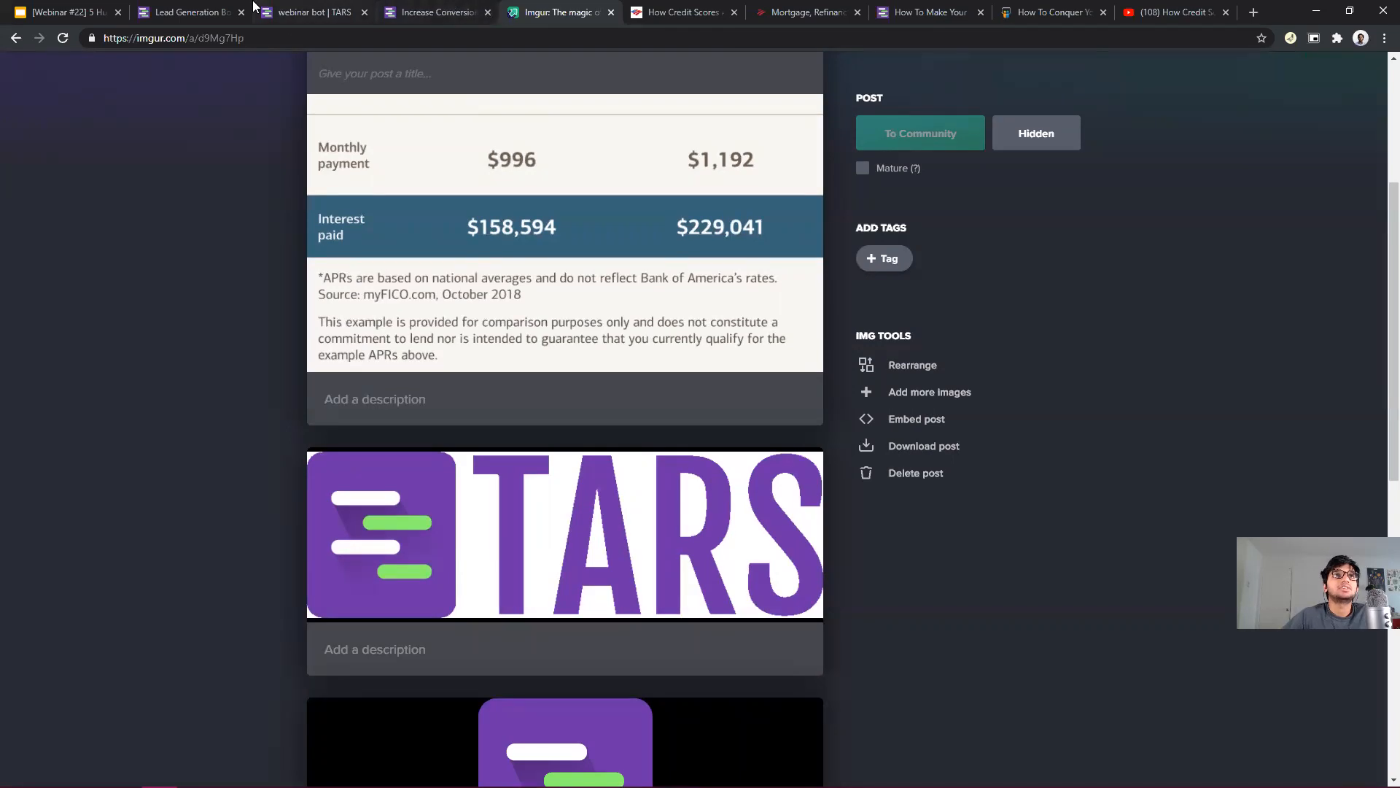
# Add the copied TARS logo image to the "Welcome to TARS Finance" message of the Lead Generation Bot's intro gambit and save it.
pyautogui.click(168, 11)
pyautogui.click(353, 228)
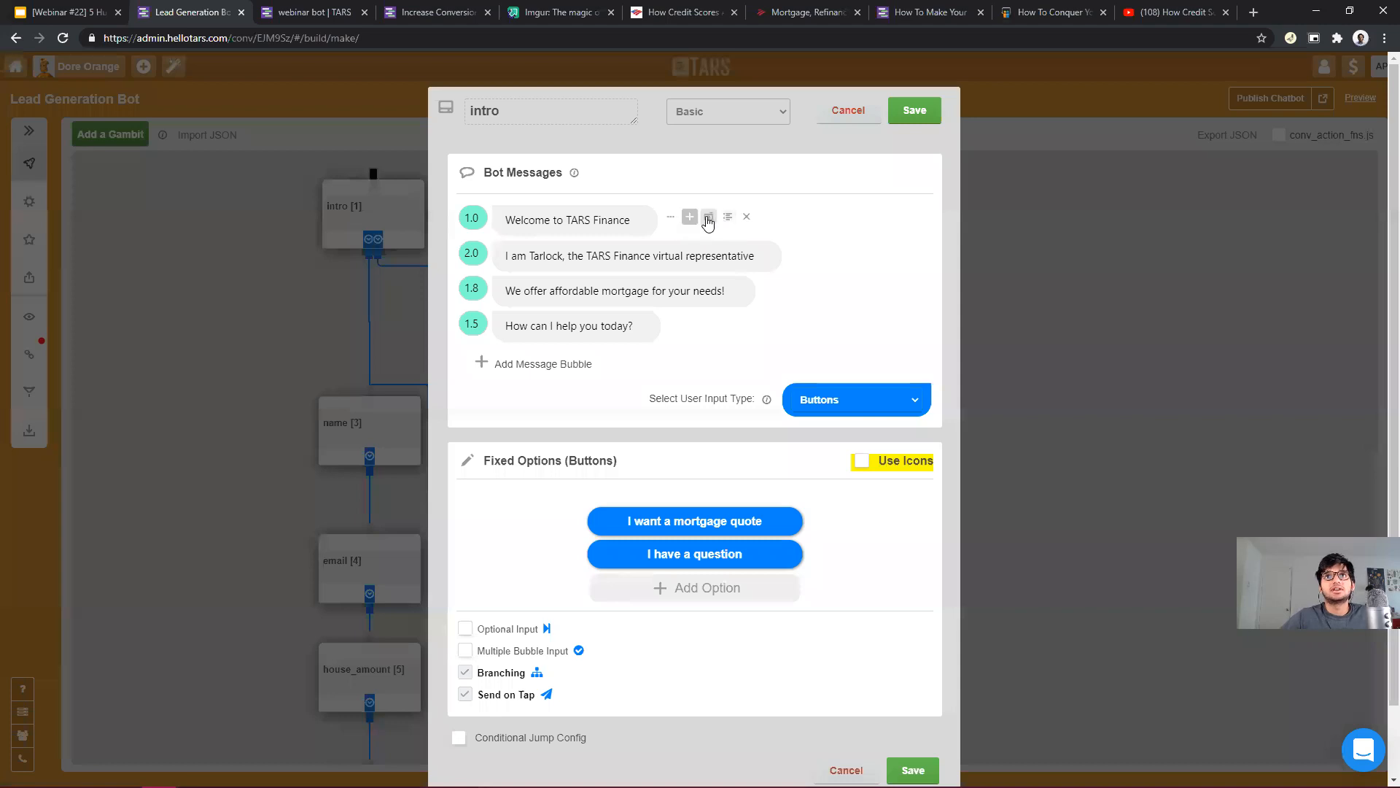
pyautogui.click(614, 228)
pyautogui.click(627, 216)
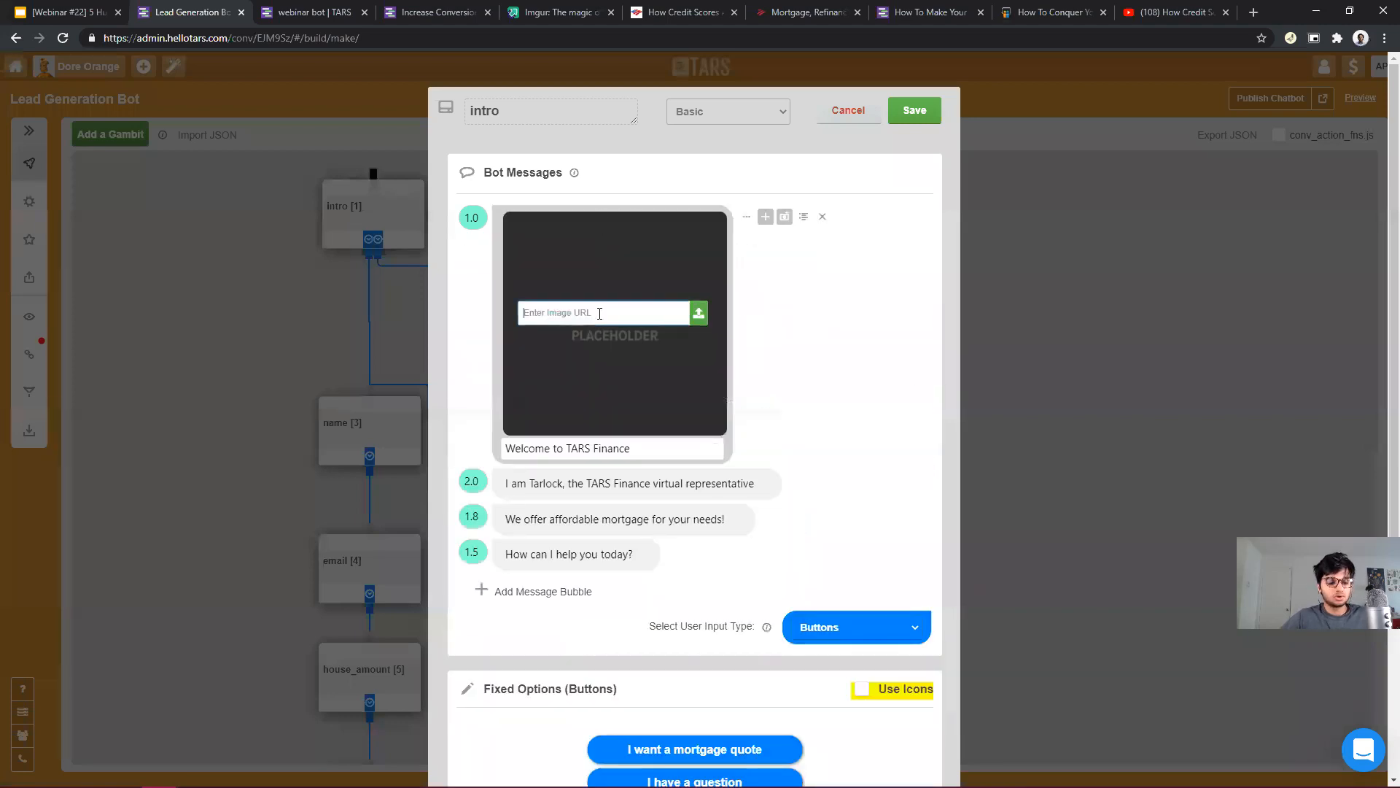
pyautogui.hotkey('ctrl', 'v')
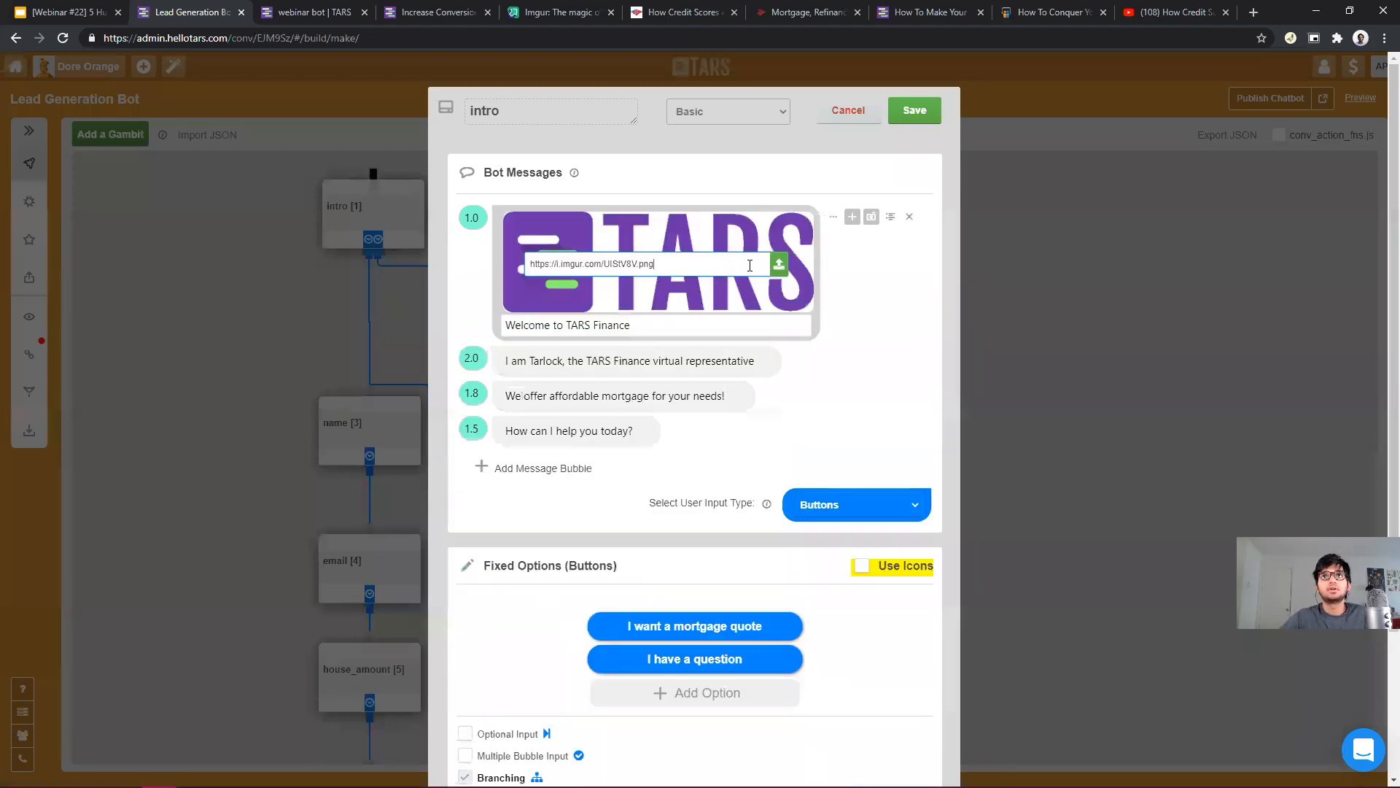
pyautogui.click(919, 113)
# Publish the Lead Generation Bot and launch its landing page to check the intro.
pyautogui.click(1283, 99)
pyautogui.click(1322, 98)
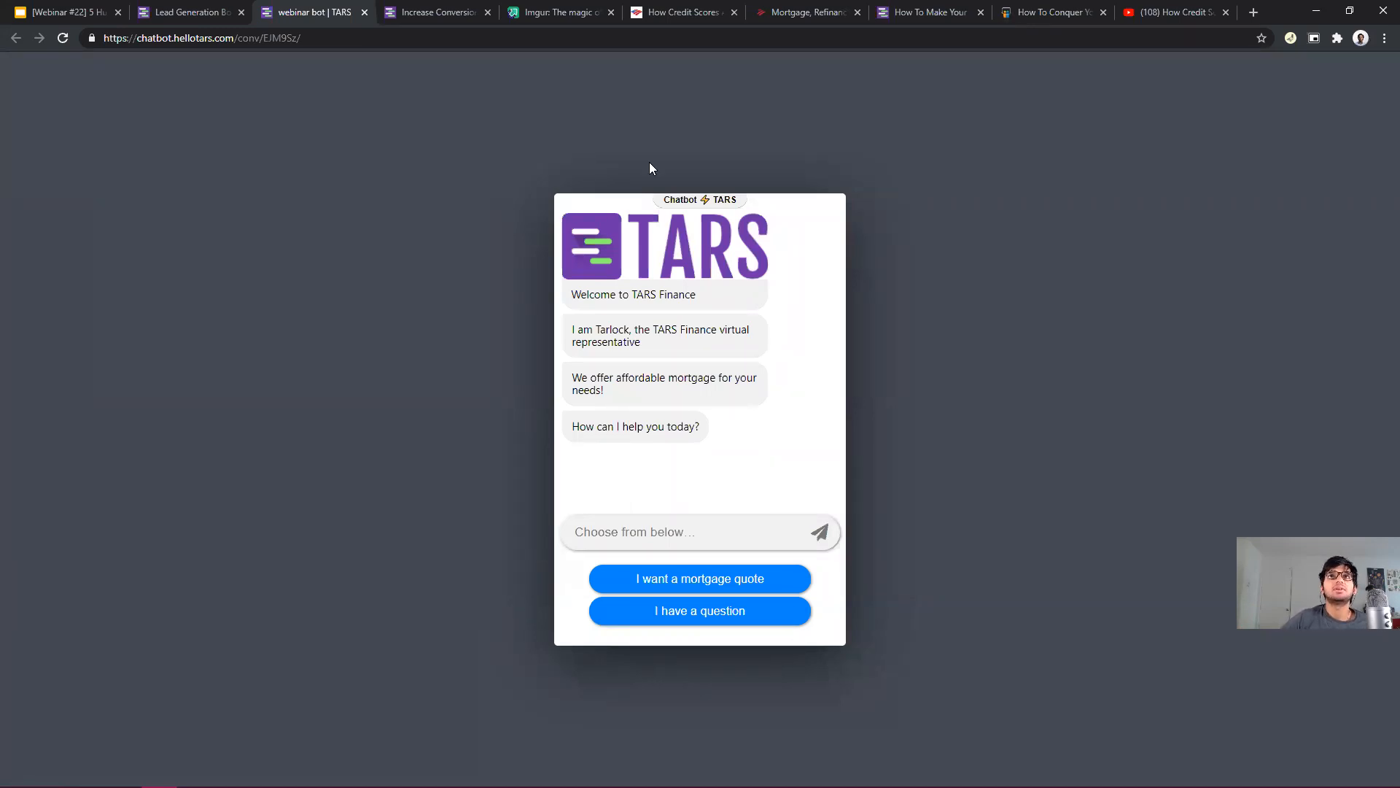
# Switch to the webinar presentation and show the "Reason #2: Making your bot human-friendly" slide.
pyautogui.click(55, 5)
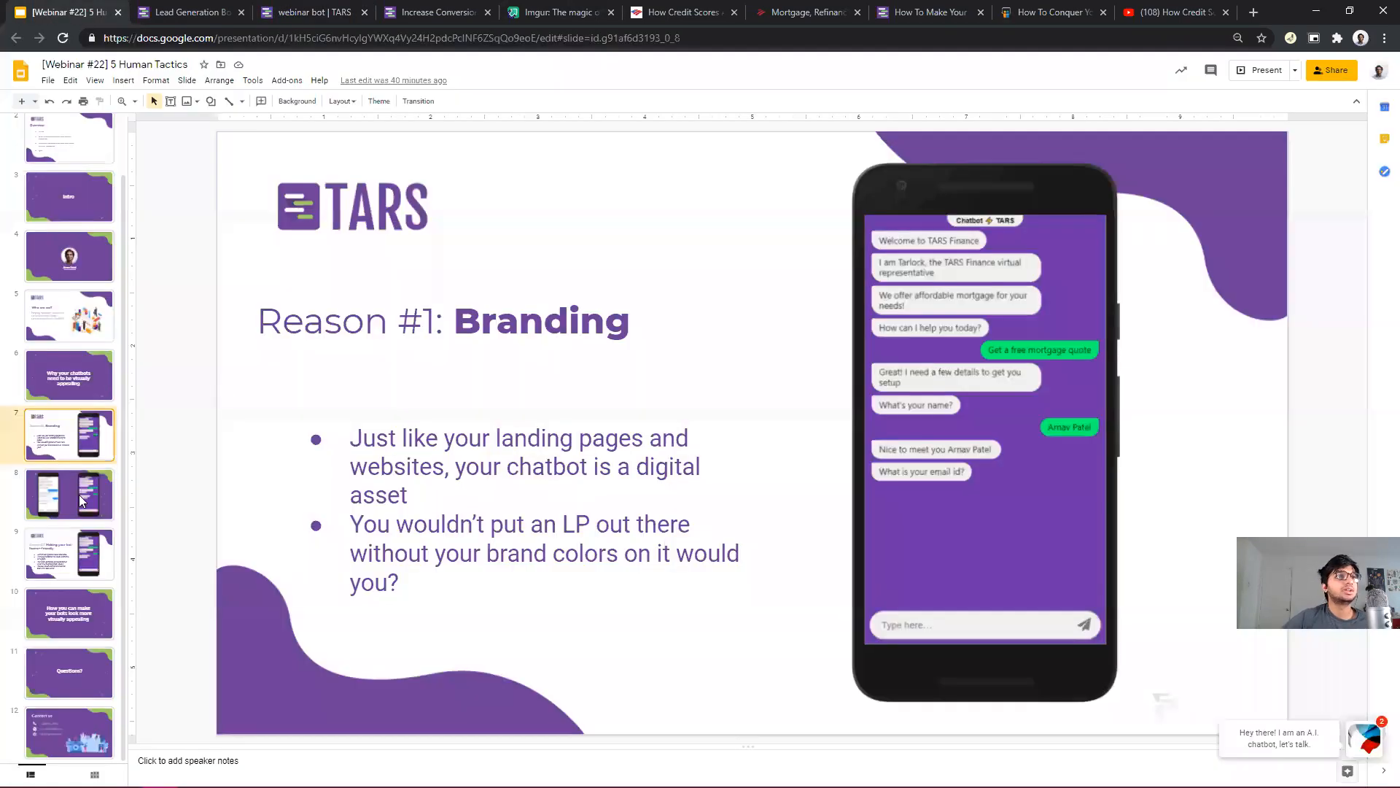
pyautogui.click(82, 554)
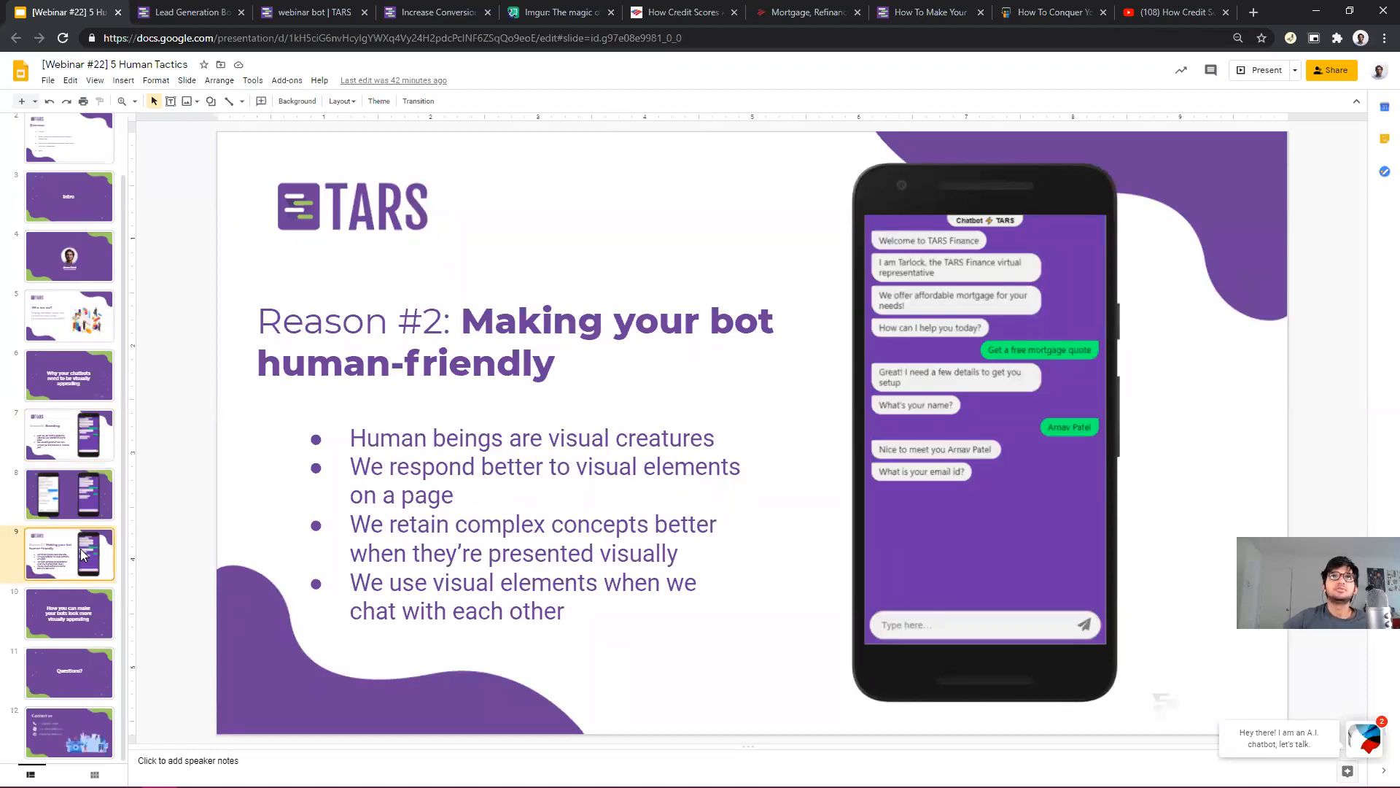
# Return to the Lead Generation Bot's flow and examine the two text messages of the credit_score gambit, highlighting each one.
pyautogui.click(207, 7)
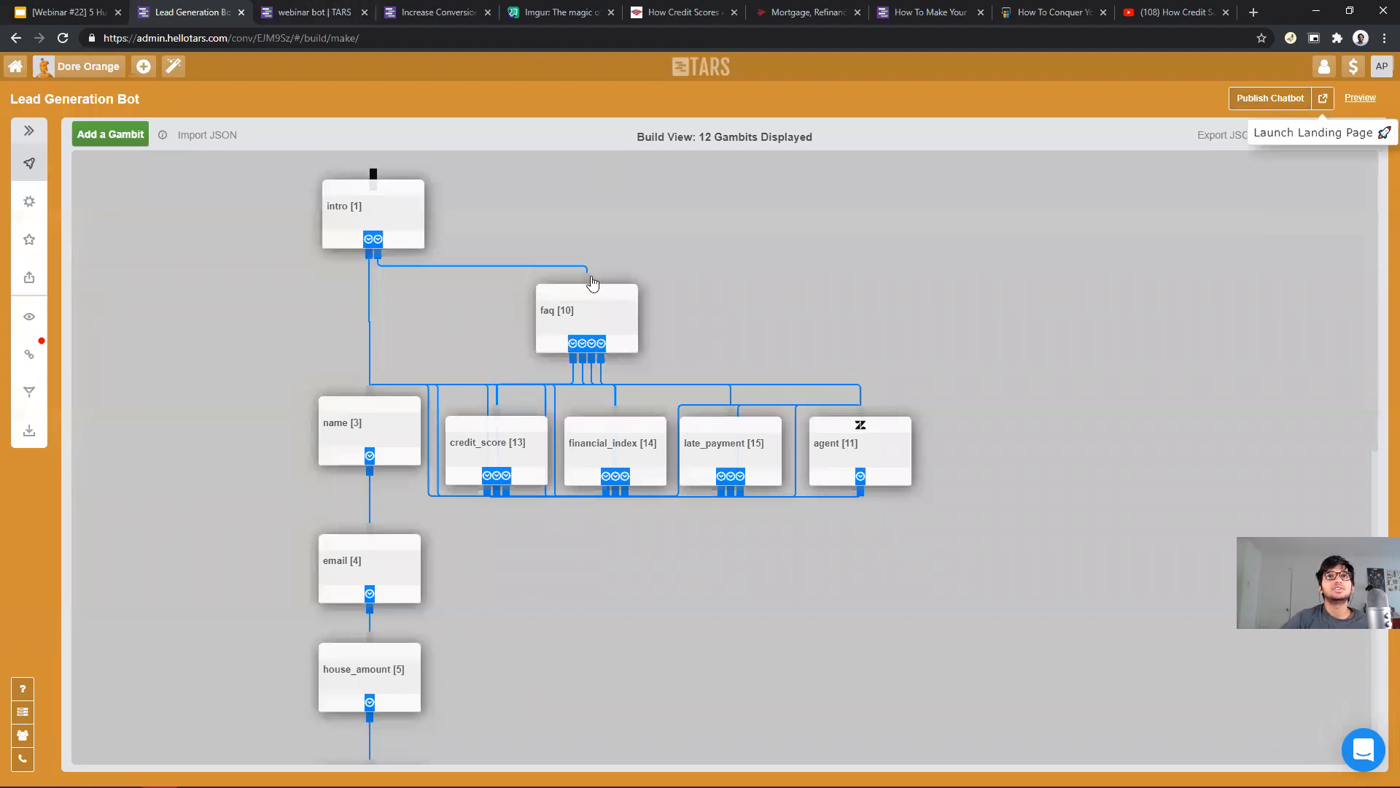
pyautogui.click(522, 456)
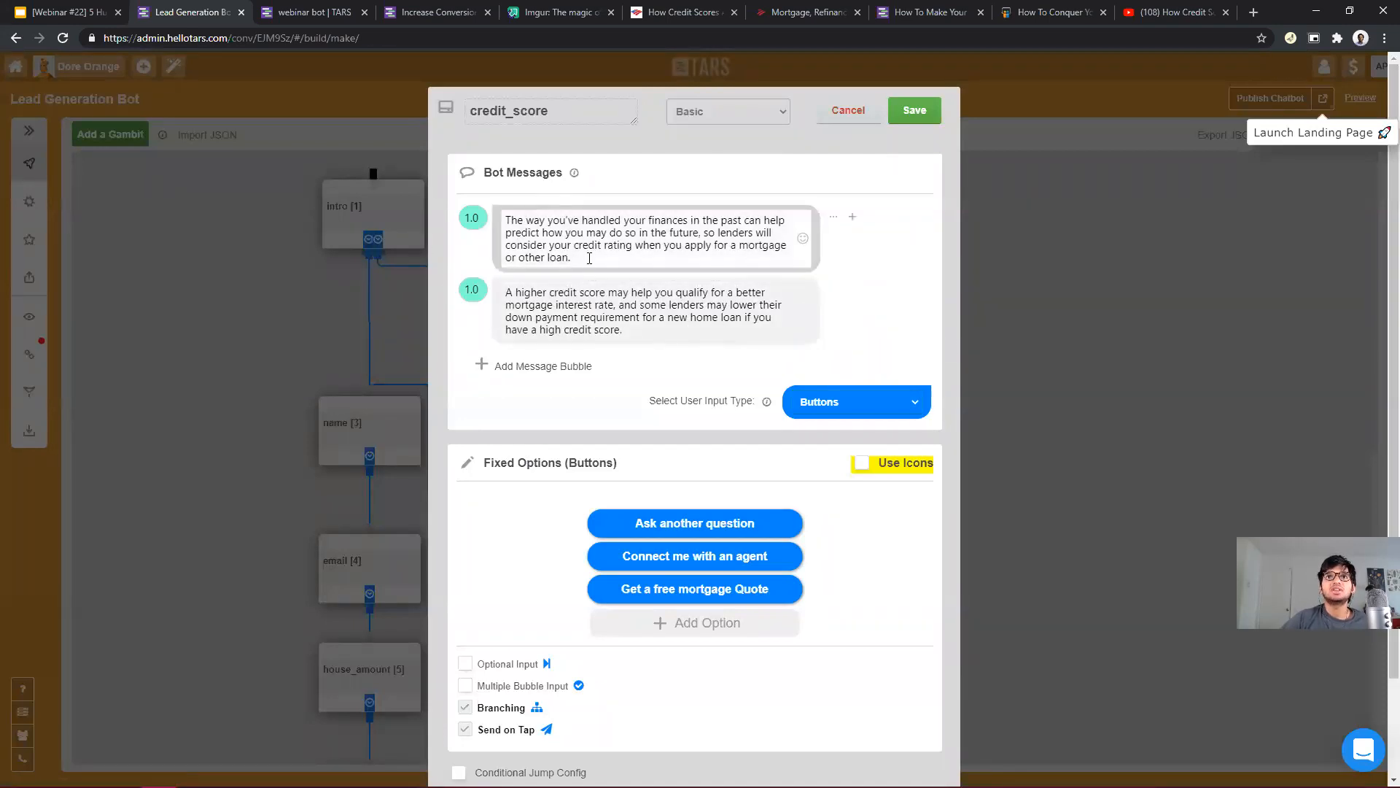
pyautogui.tripleClick(527, 219)
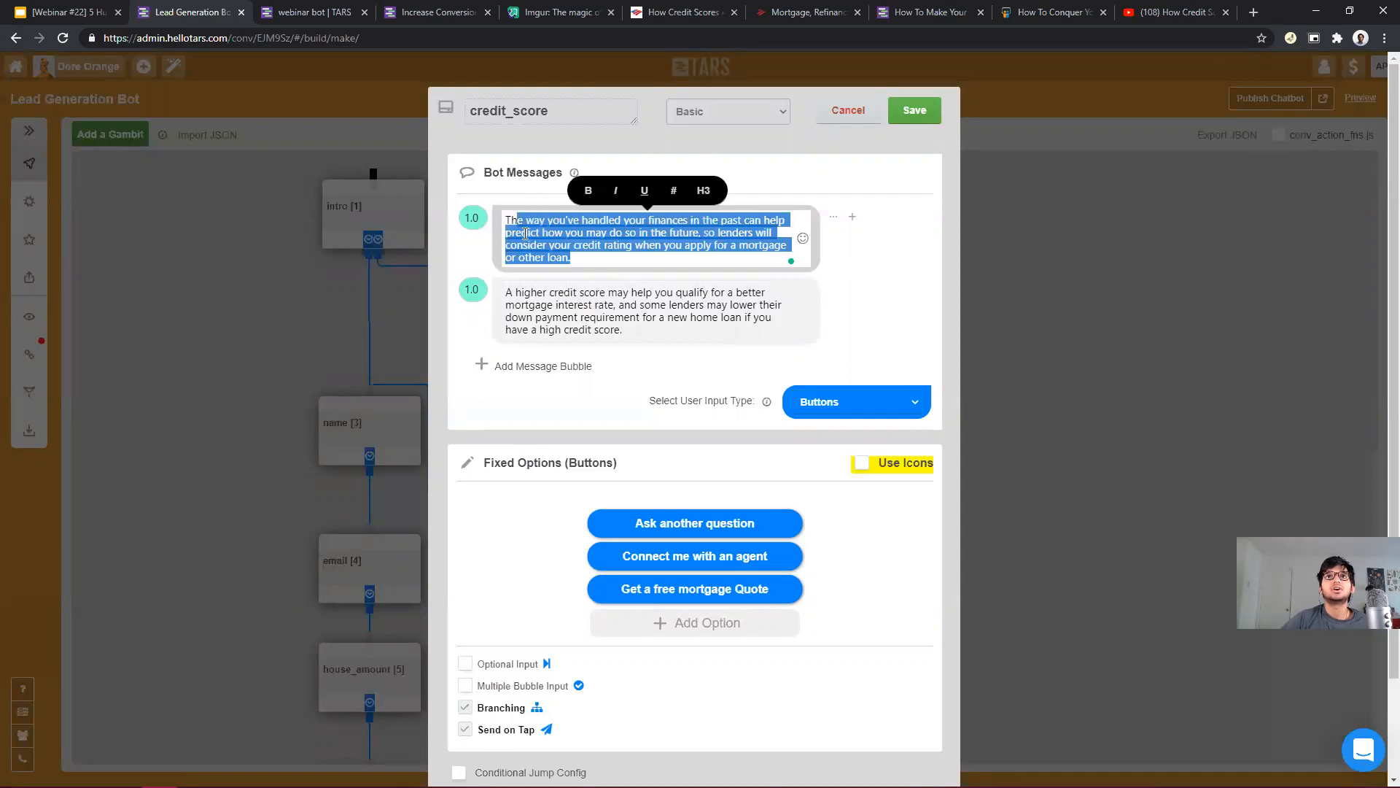
pyautogui.click(772, 298)
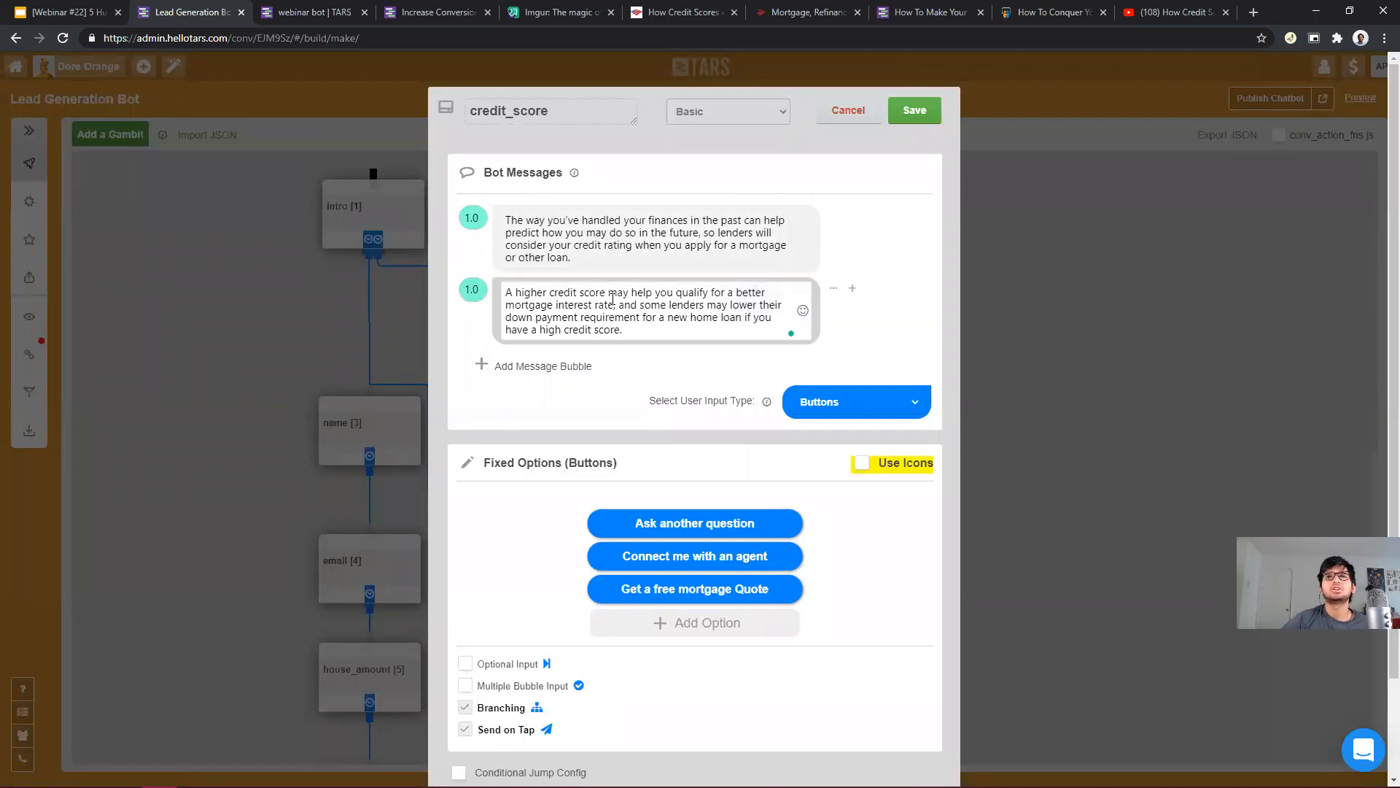
pyautogui.hotkey('ctrl', 'a')
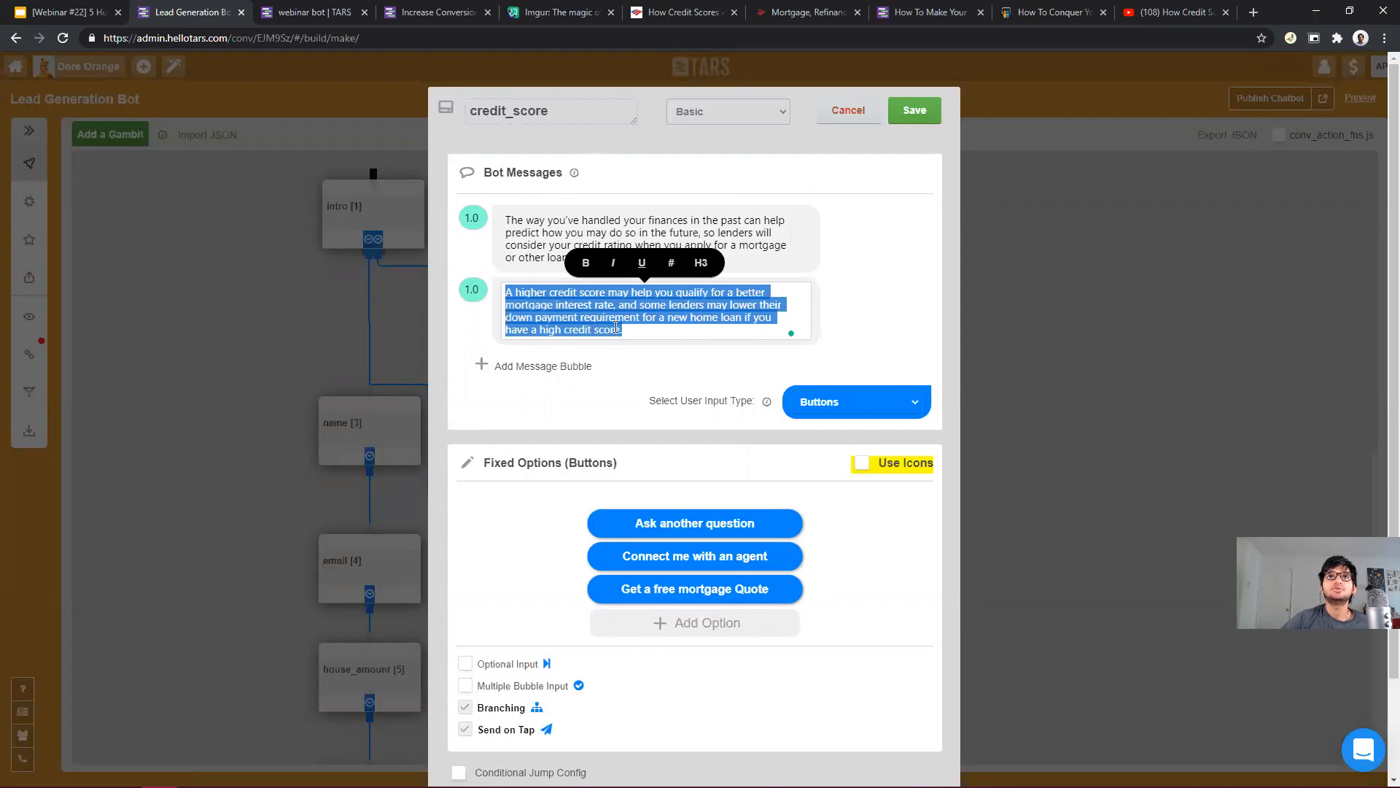
# Switch to the live webinar bot, choose "I have a question" and ask how the credit score affects the mortgage rate.
pyautogui.click(314, 12)
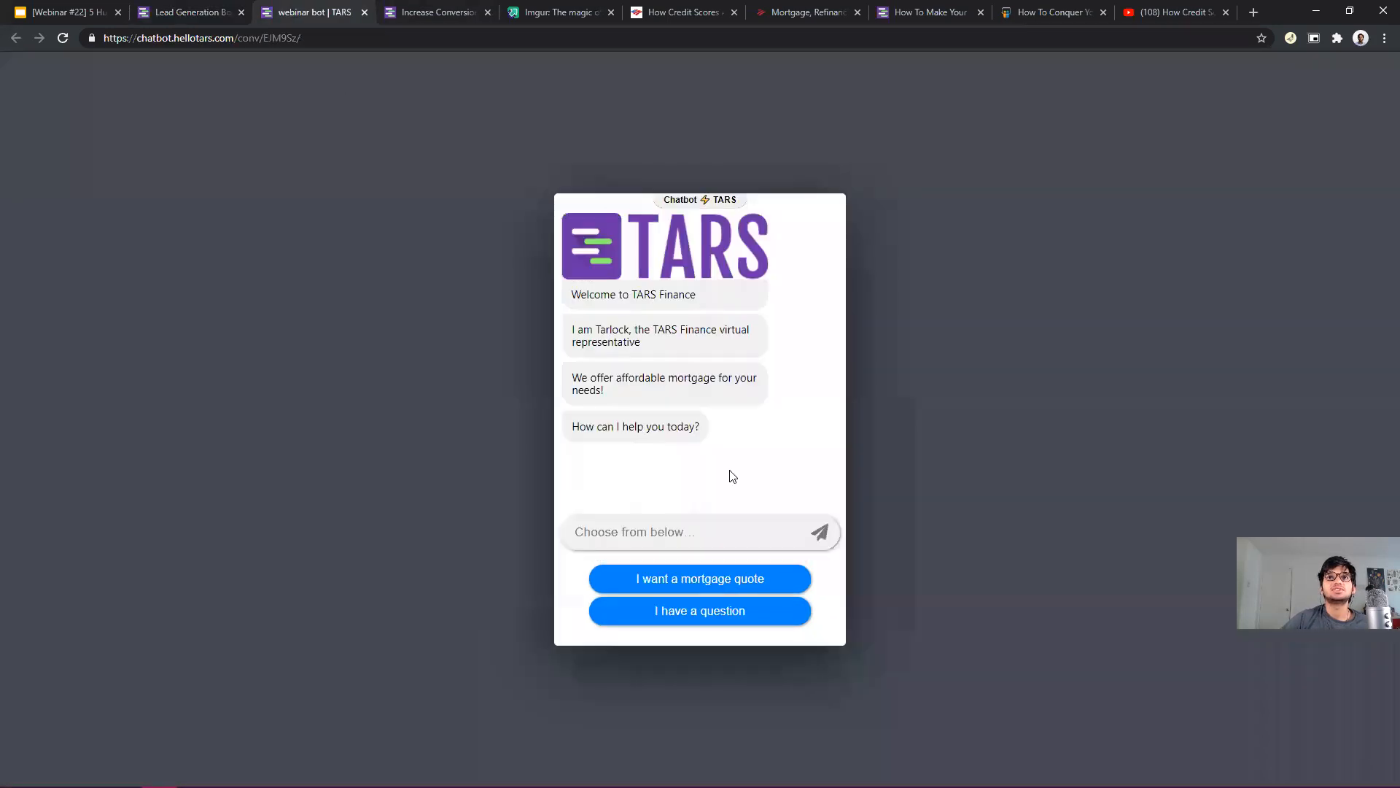
pyautogui.click(702, 611)
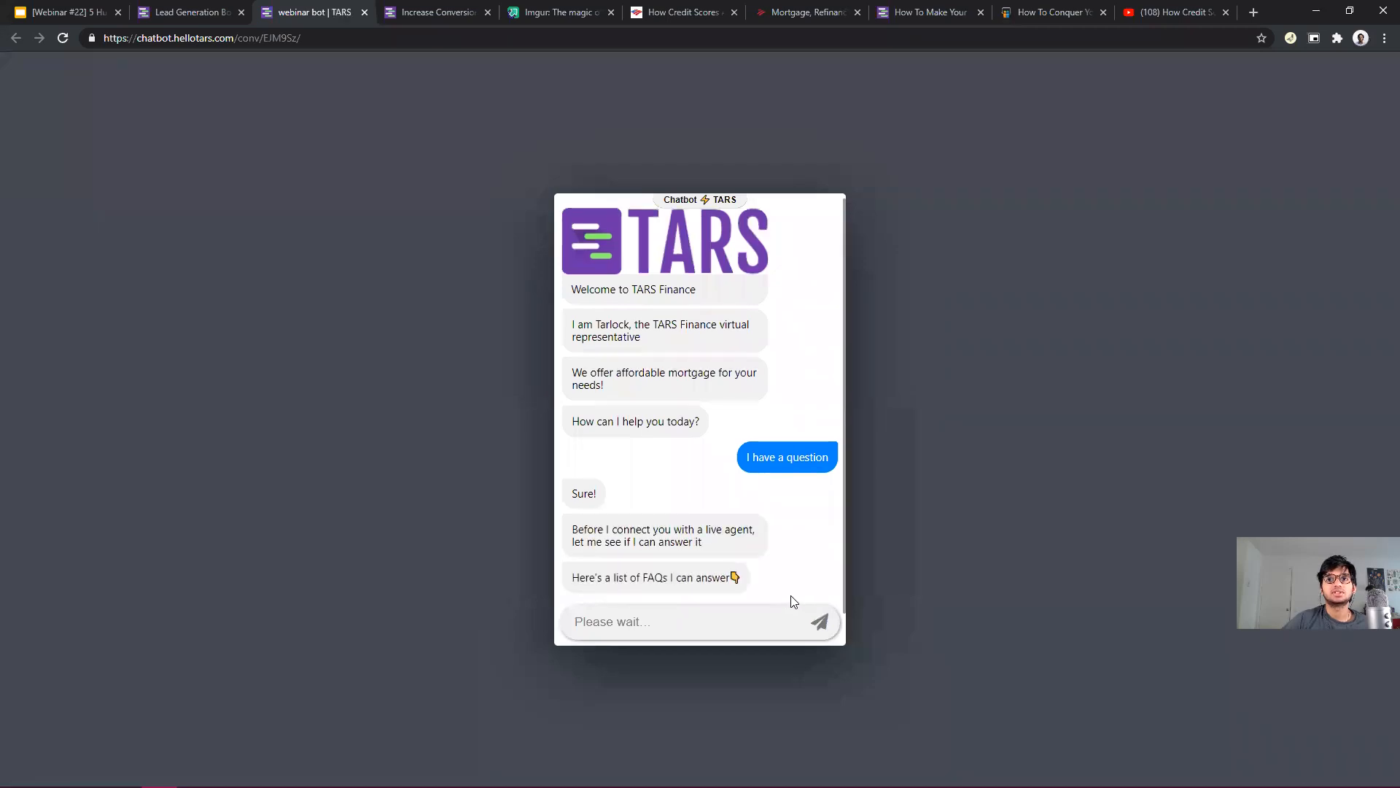
pyautogui.click(668, 490)
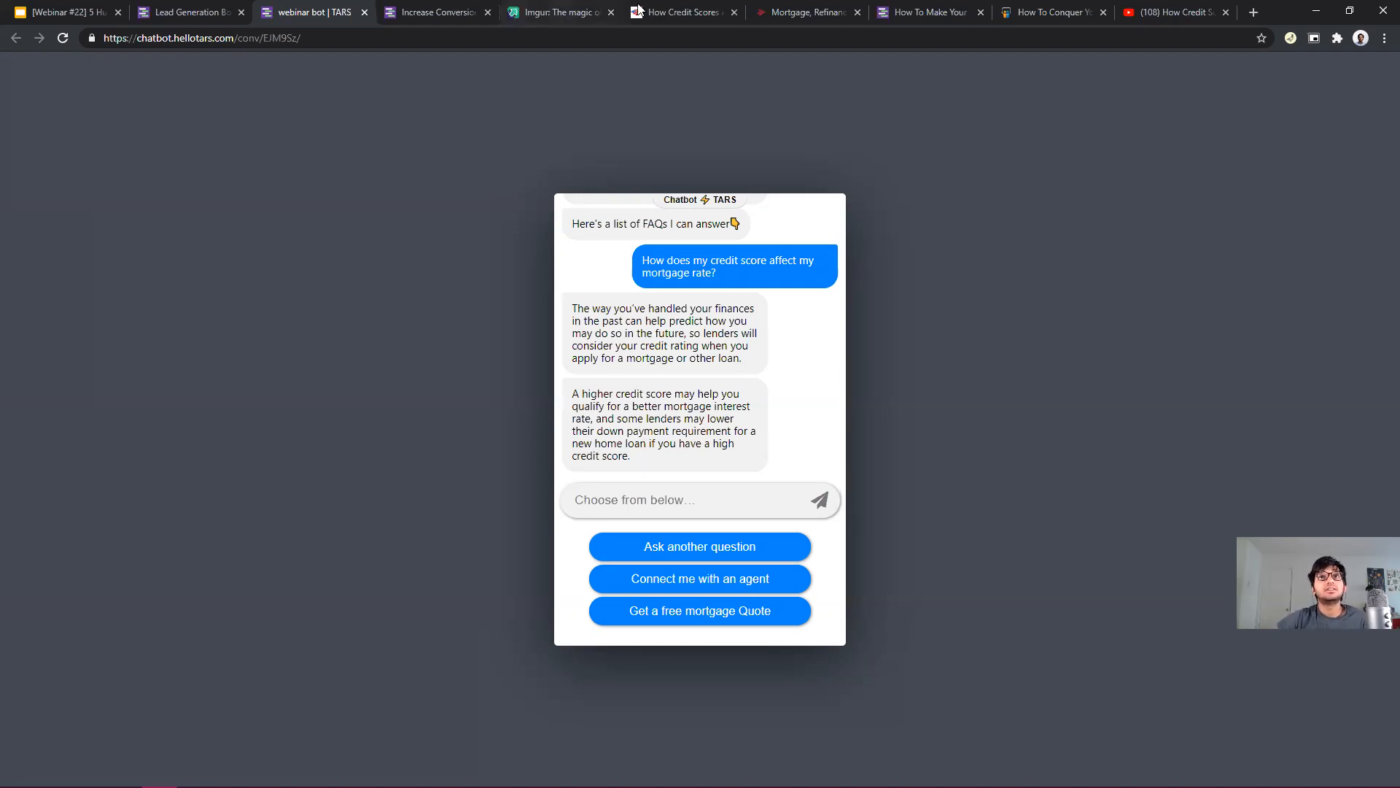
# Switch to the Bank of America credit score article and examine the table comparing high and low credit scores.
pyautogui.click(666, 7)
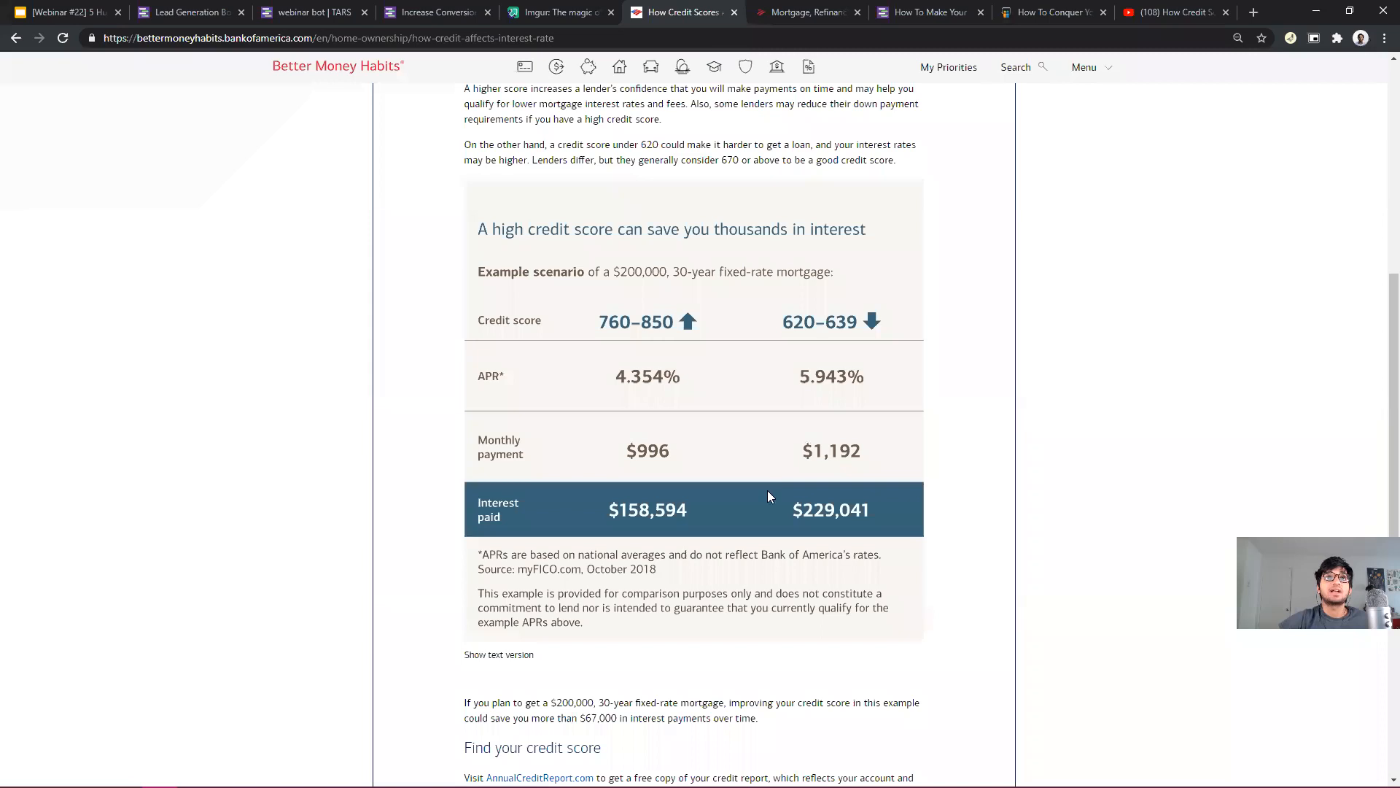
pyautogui.scroll(4, 767, 496)
pyautogui.scroll(-2, 765, 497)
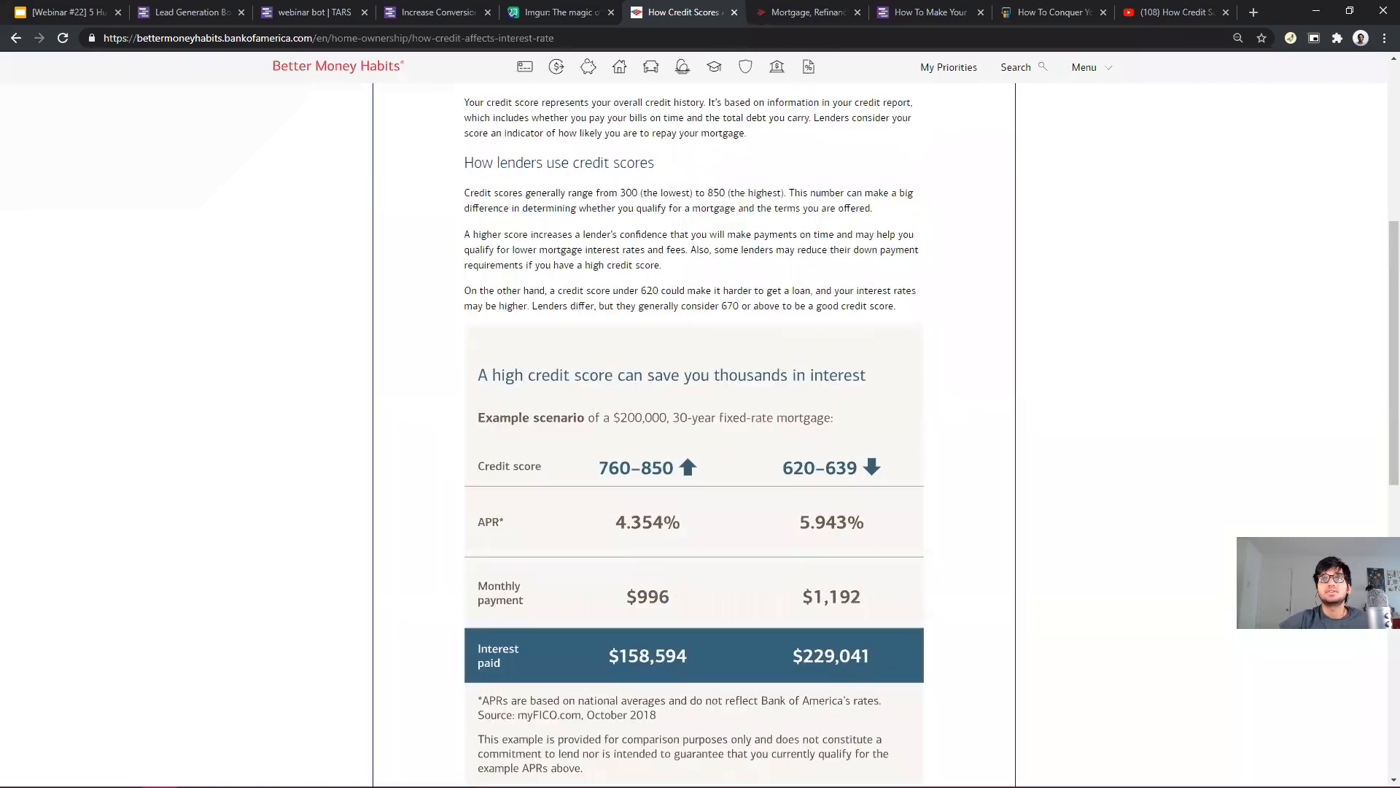
pyautogui.scroll(-2, 926, 537)
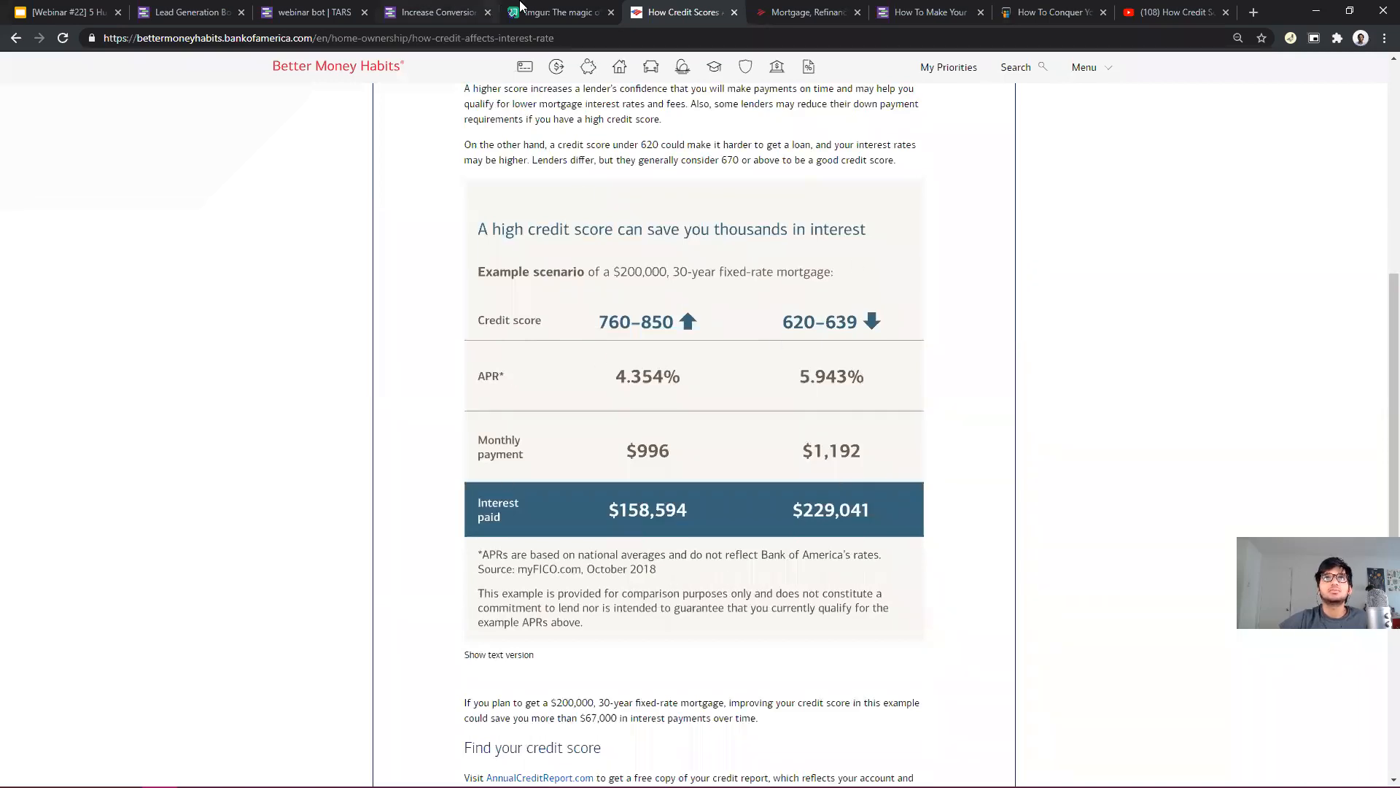
# Switch to the Imgur post, copy the image address of the credit score table, and return to the Lead Generation Bot's flow.
pyautogui.click(520, 6)
pyautogui.scroll(3, 663, 412)
pyautogui.rightClick(460, 361)
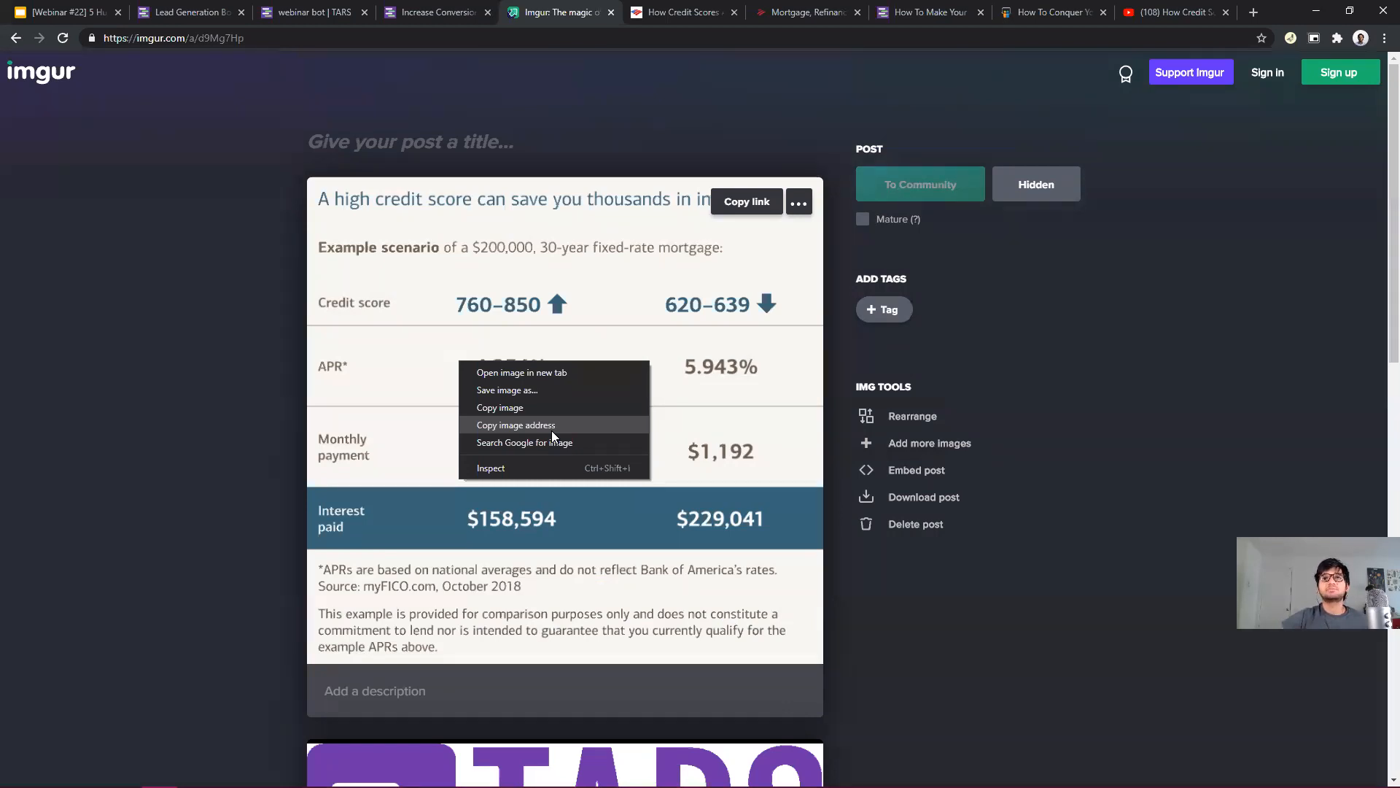
pyautogui.click(714, 9)
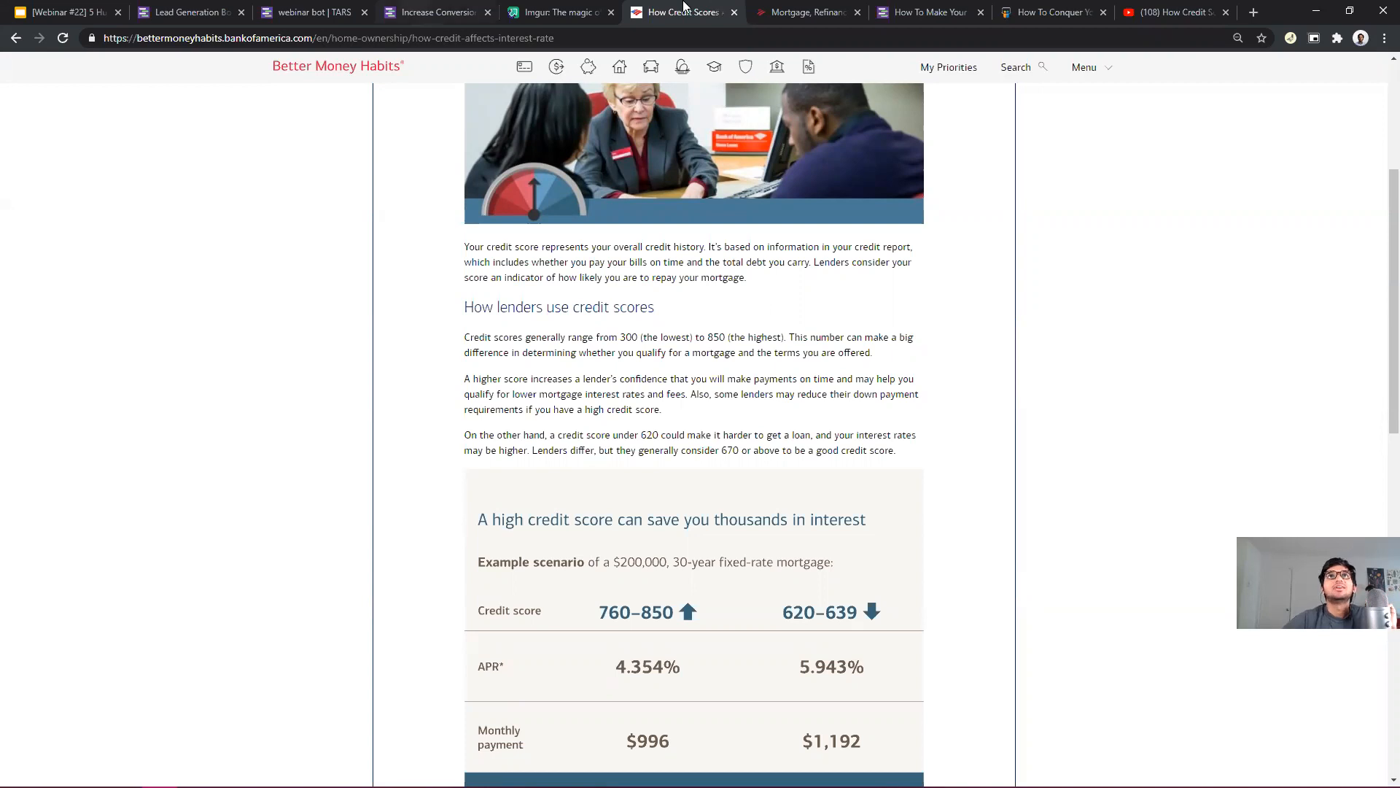
pyautogui.click(581, 7)
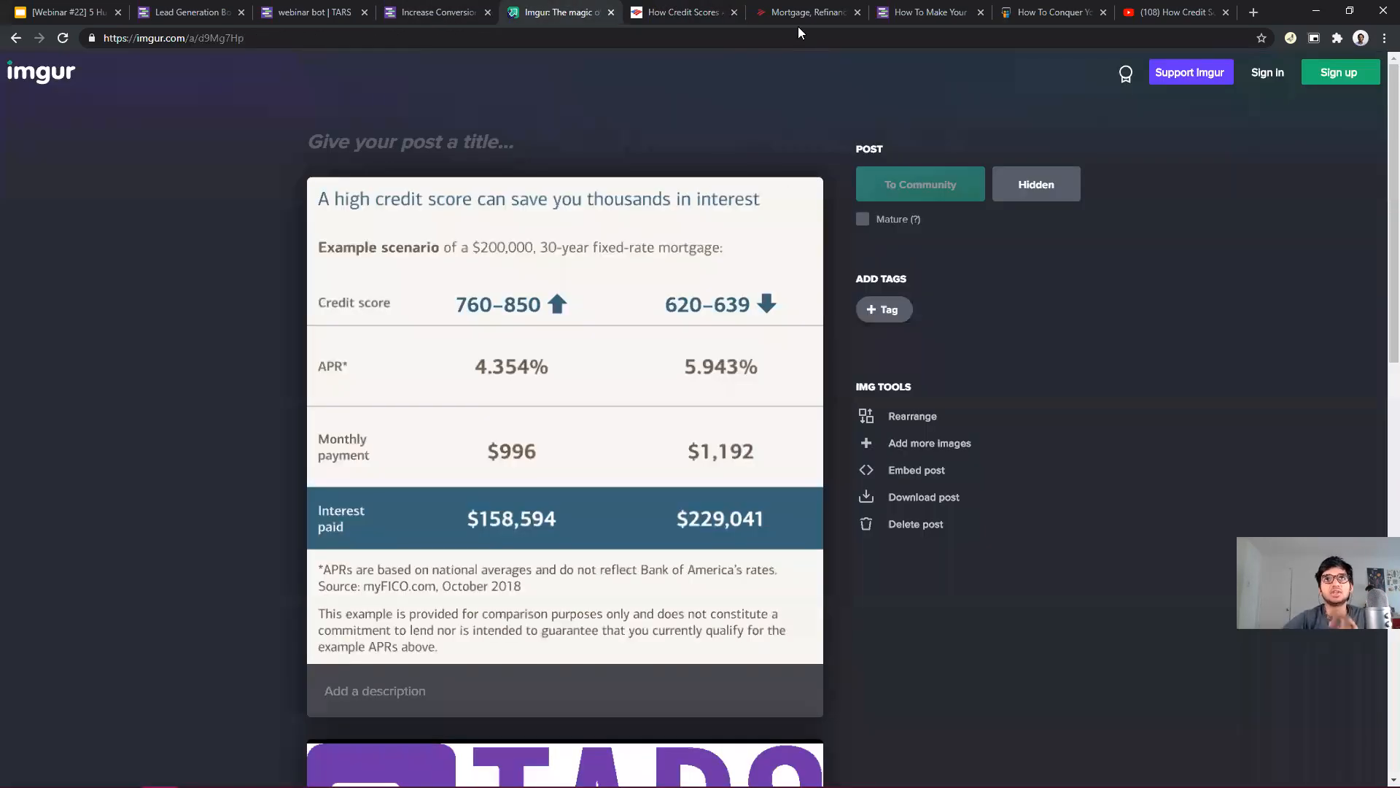
pyautogui.rightClick(611, 404)
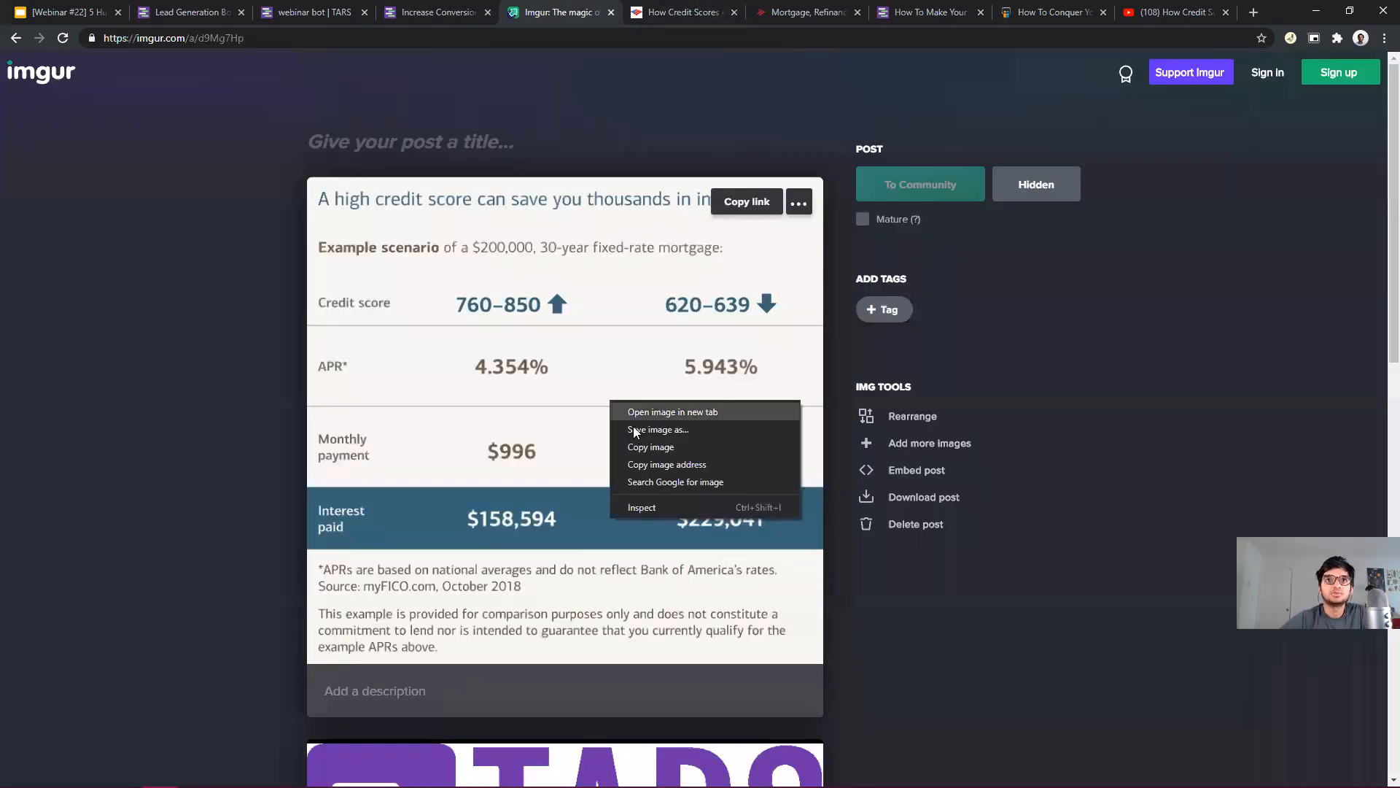
pyautogui.click(718, 462)
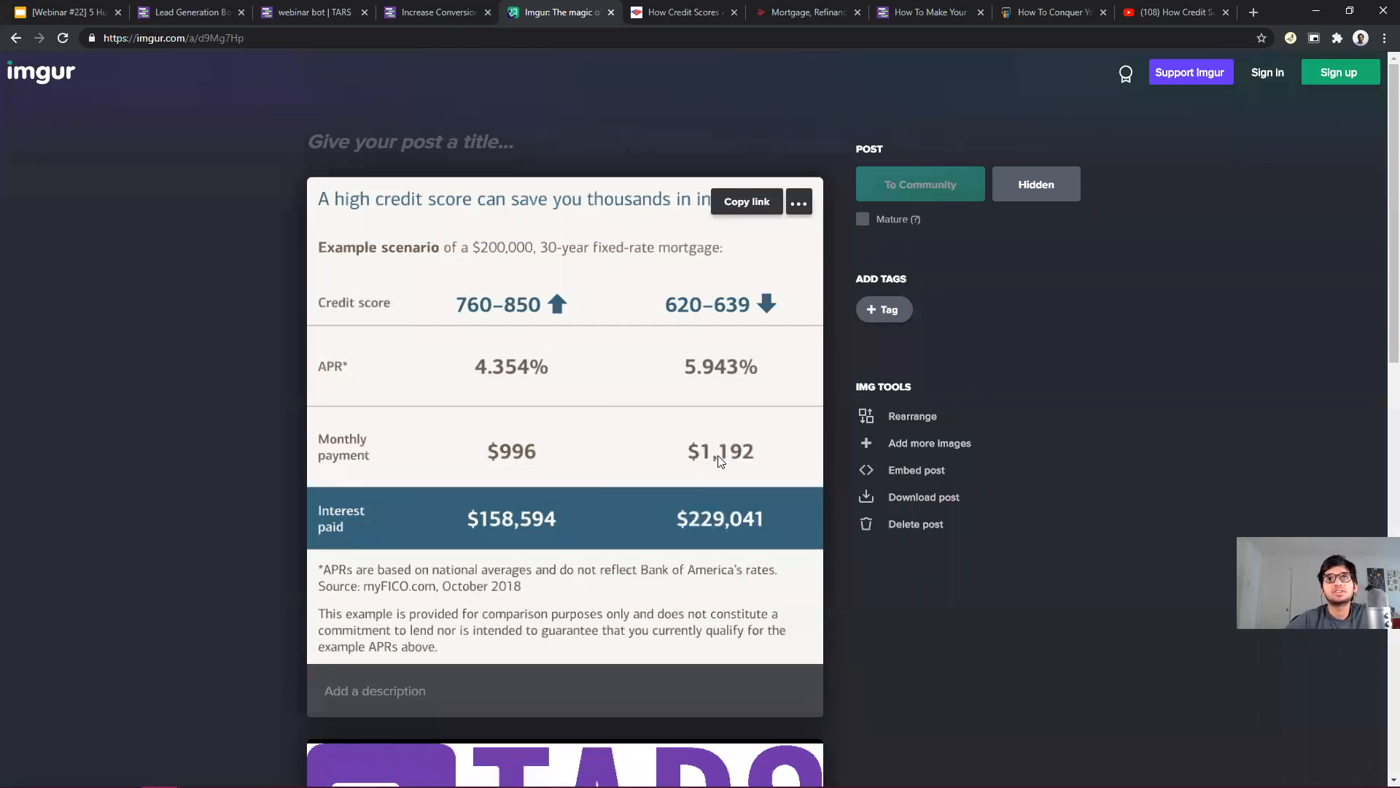
pyautogui.rightClick(541, 299)
pyautogui.click(630, 353)
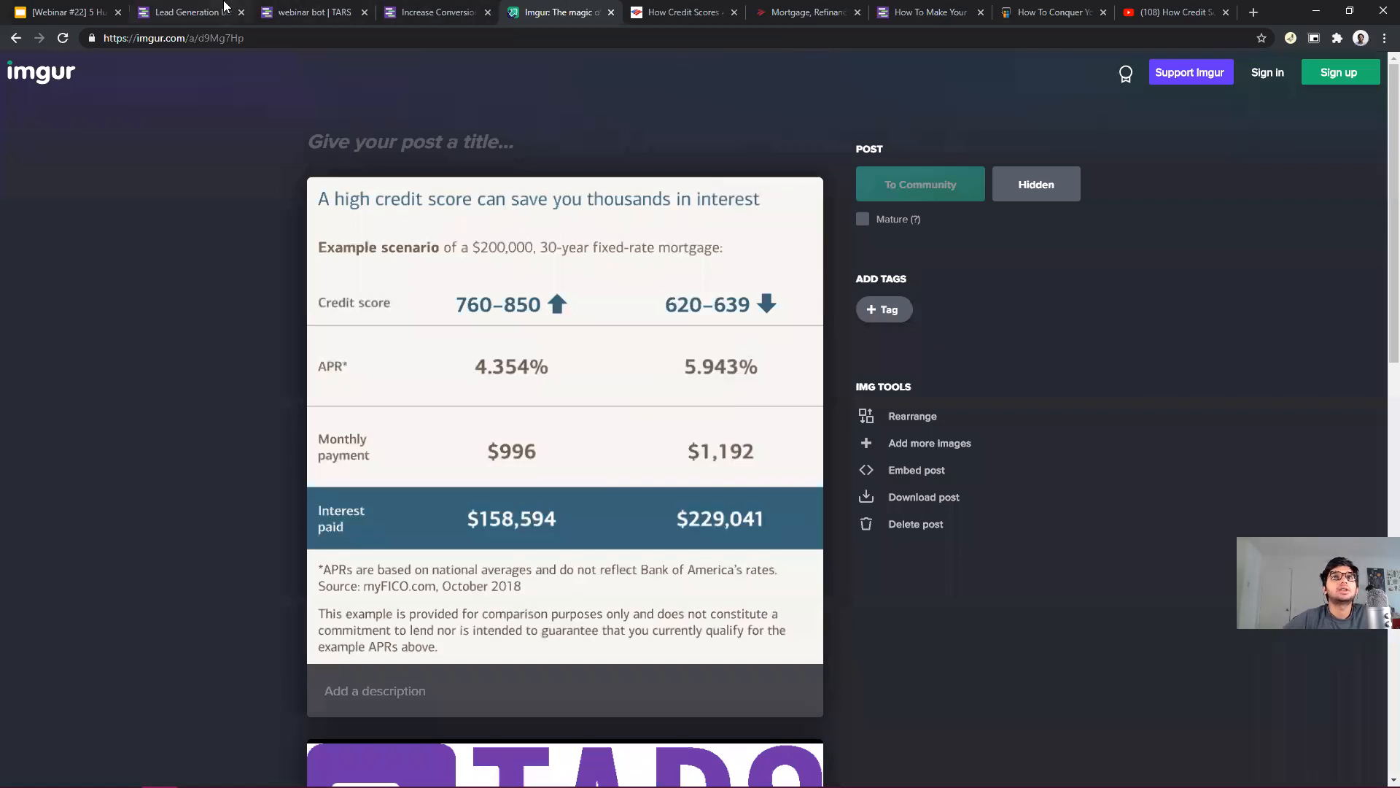
pyautogui.click(191, 12)
pyautogui.click(556, 364)
pyautogui.click(557, 365)
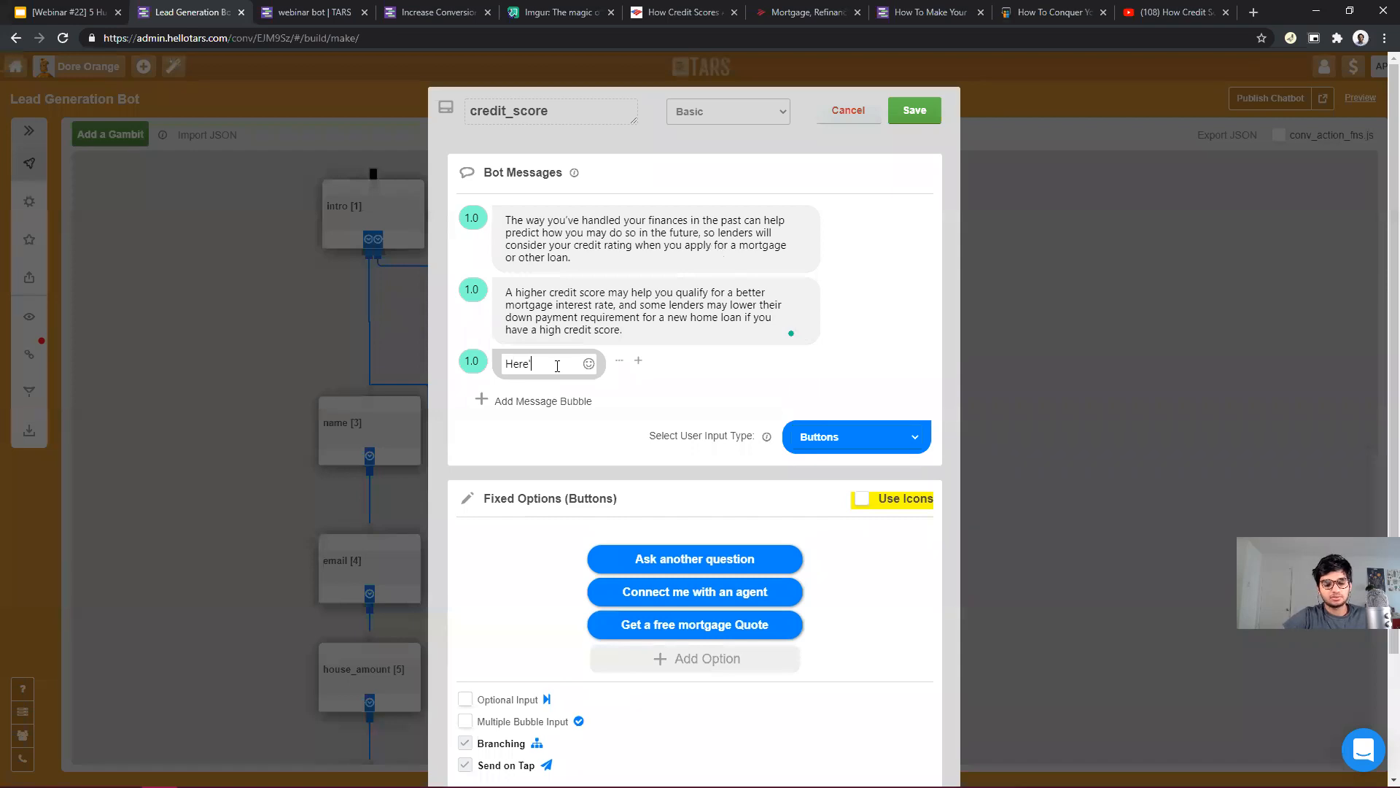
pyautogui.write("Here's a graphic to")
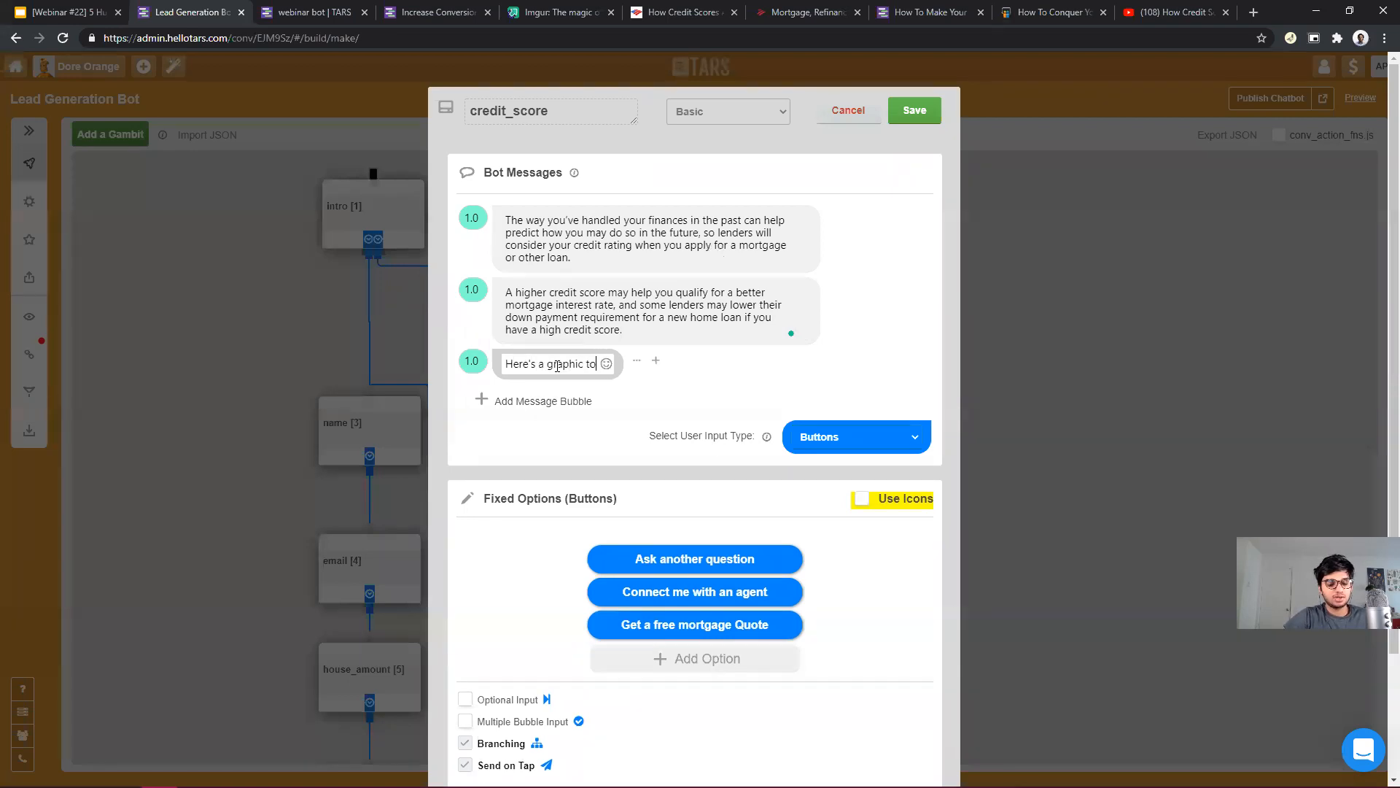
pyautogui.write(' help you understad')
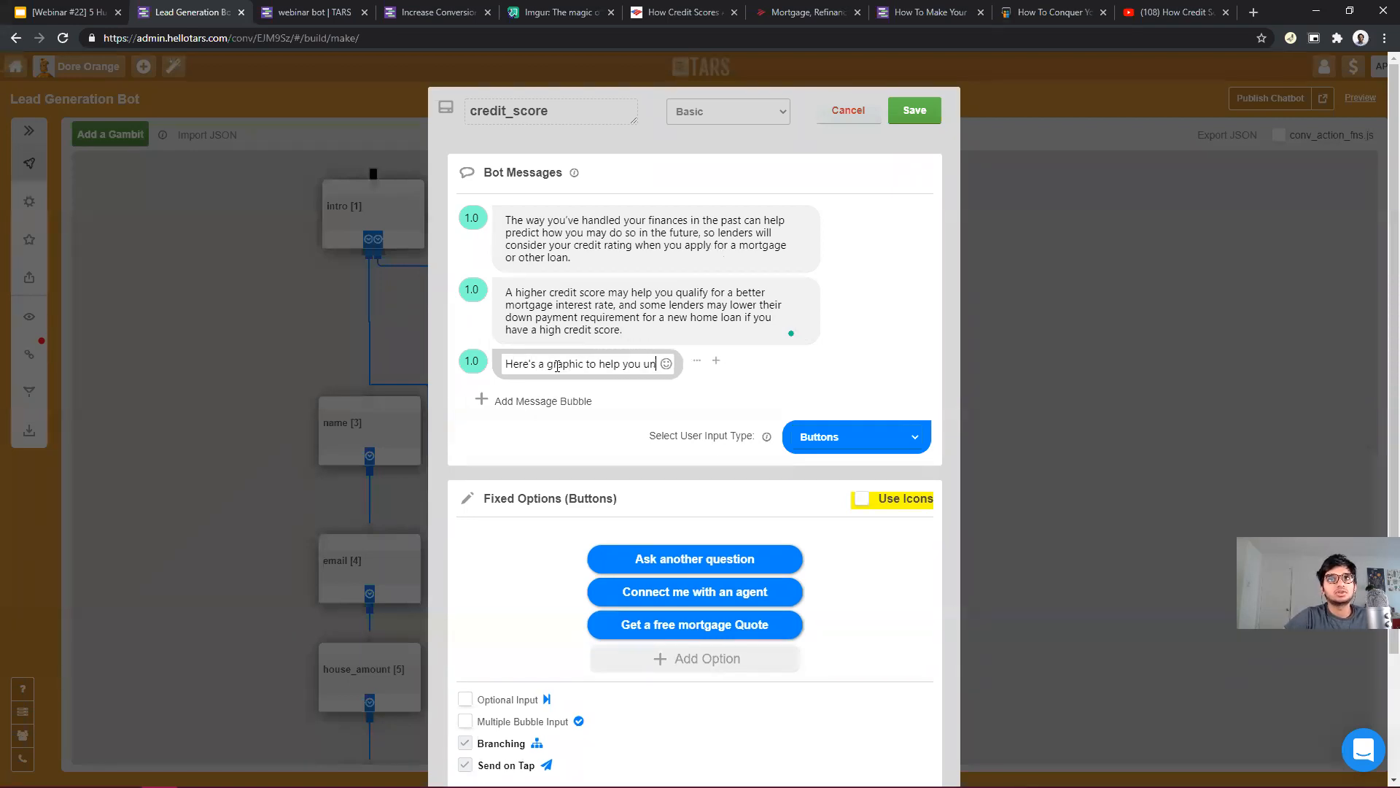
pyautogui.press('BackSpace')
pyautogui.write('nd how this works')
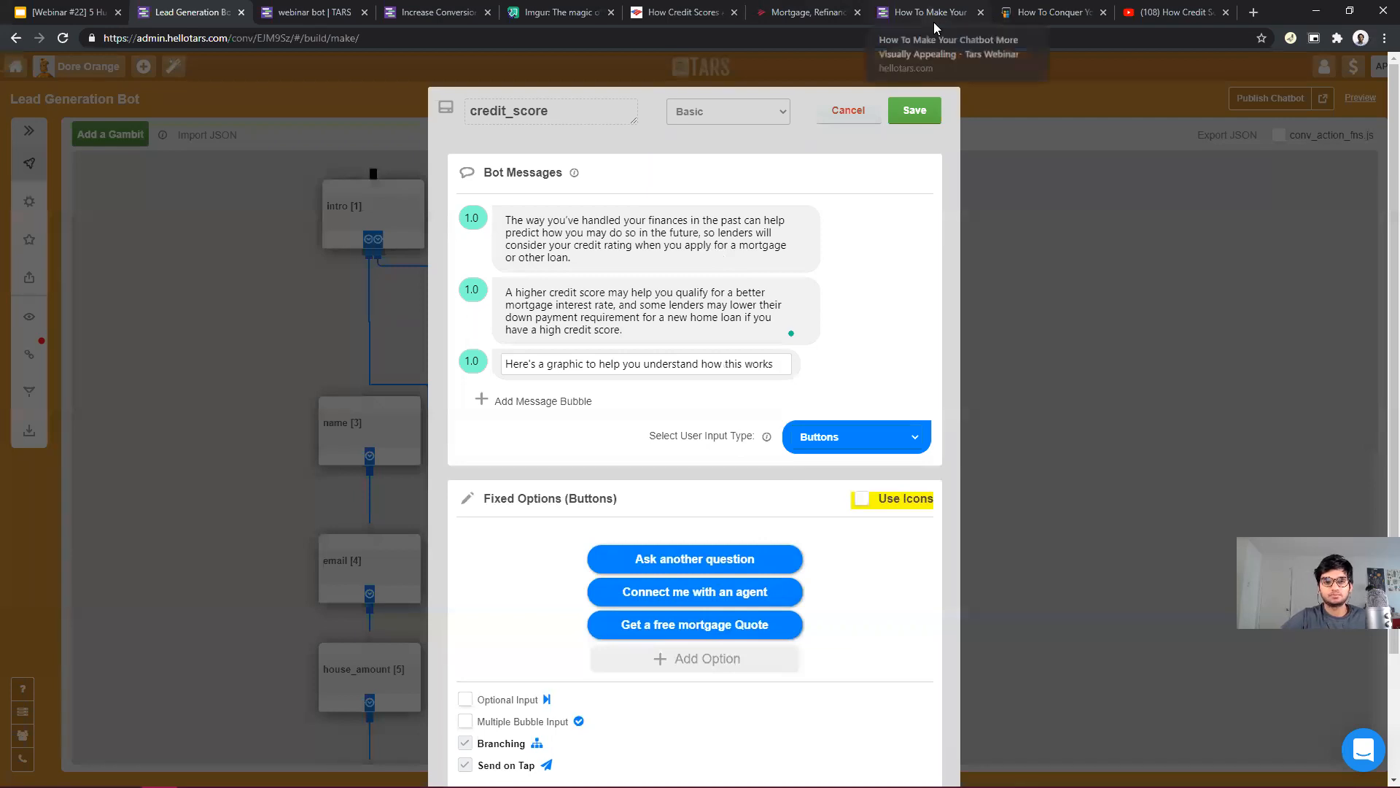
pyautogui.click(905, 29)
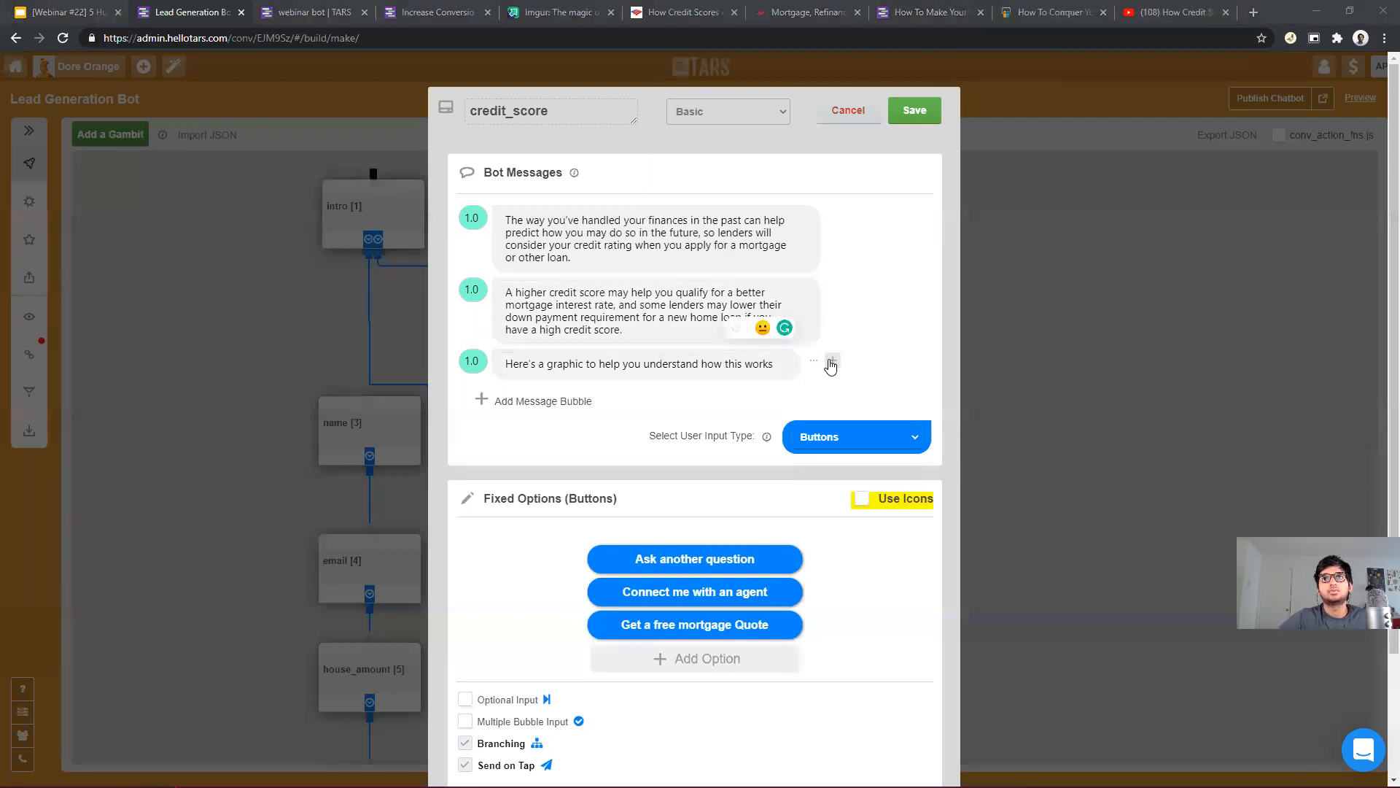
pyautogui.click(851, 360)
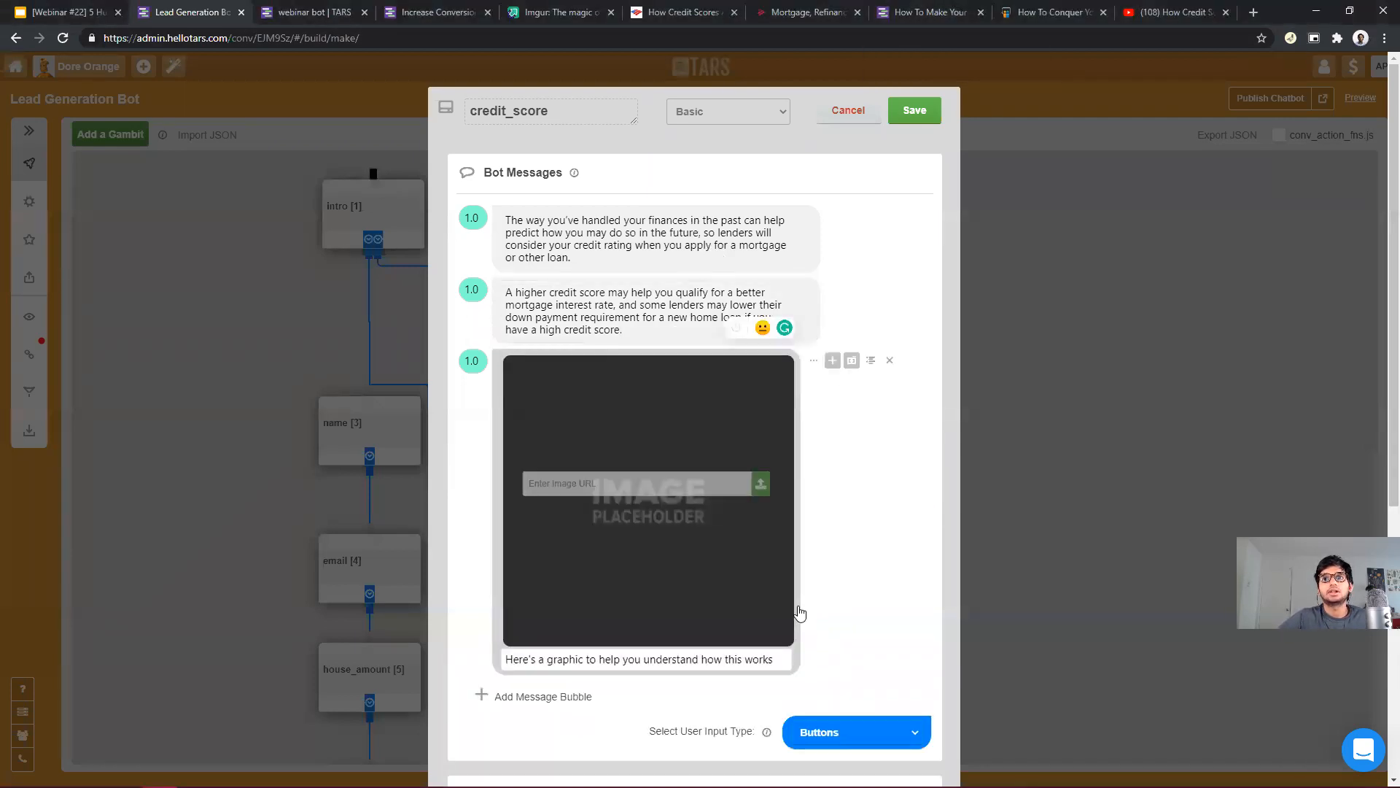
pyautogui.click(890, 360)
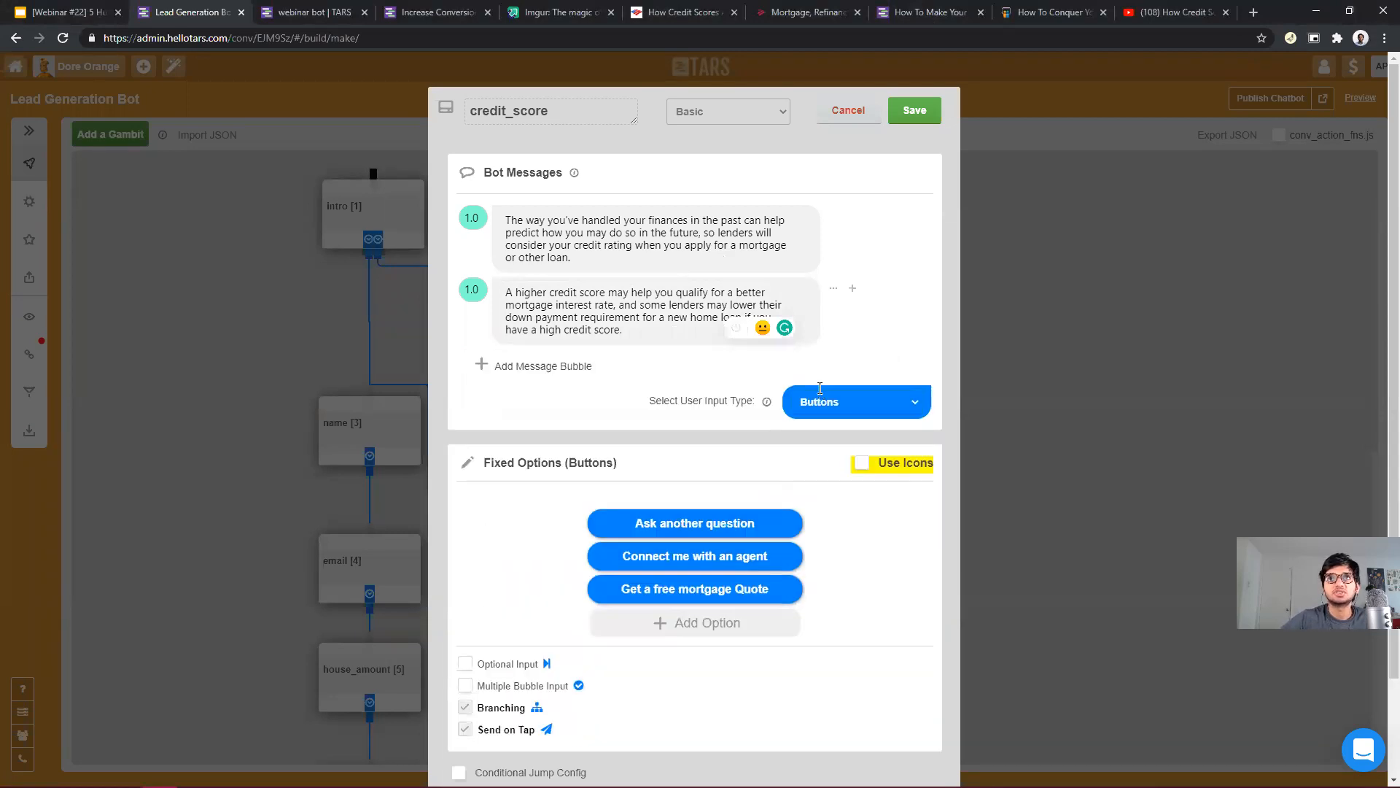
# Add a third message to the credit_score gambit reading "Here's a graphic to help you understand how this works".
pyautogui.click(580, 365)
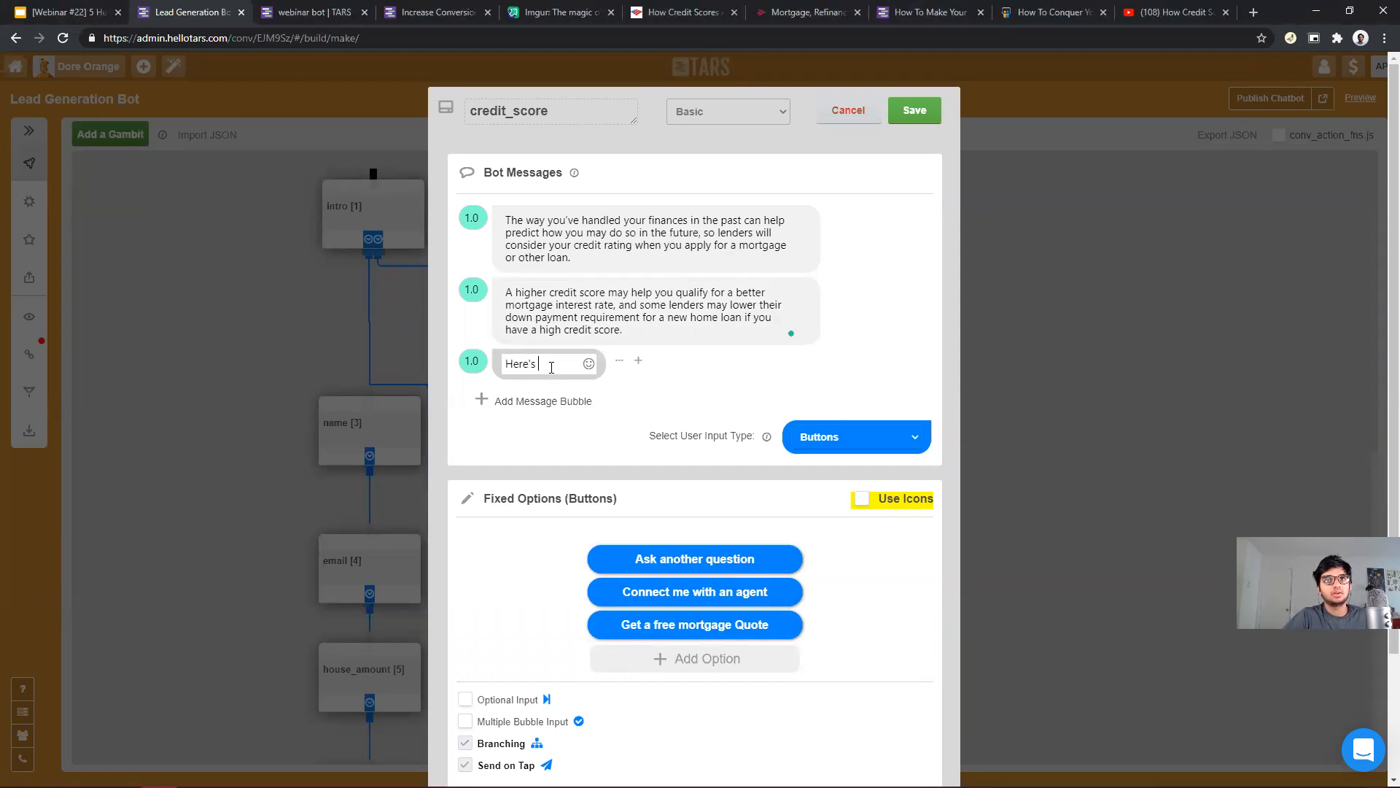
pyautogui.write("Here's a graphic to hekl")
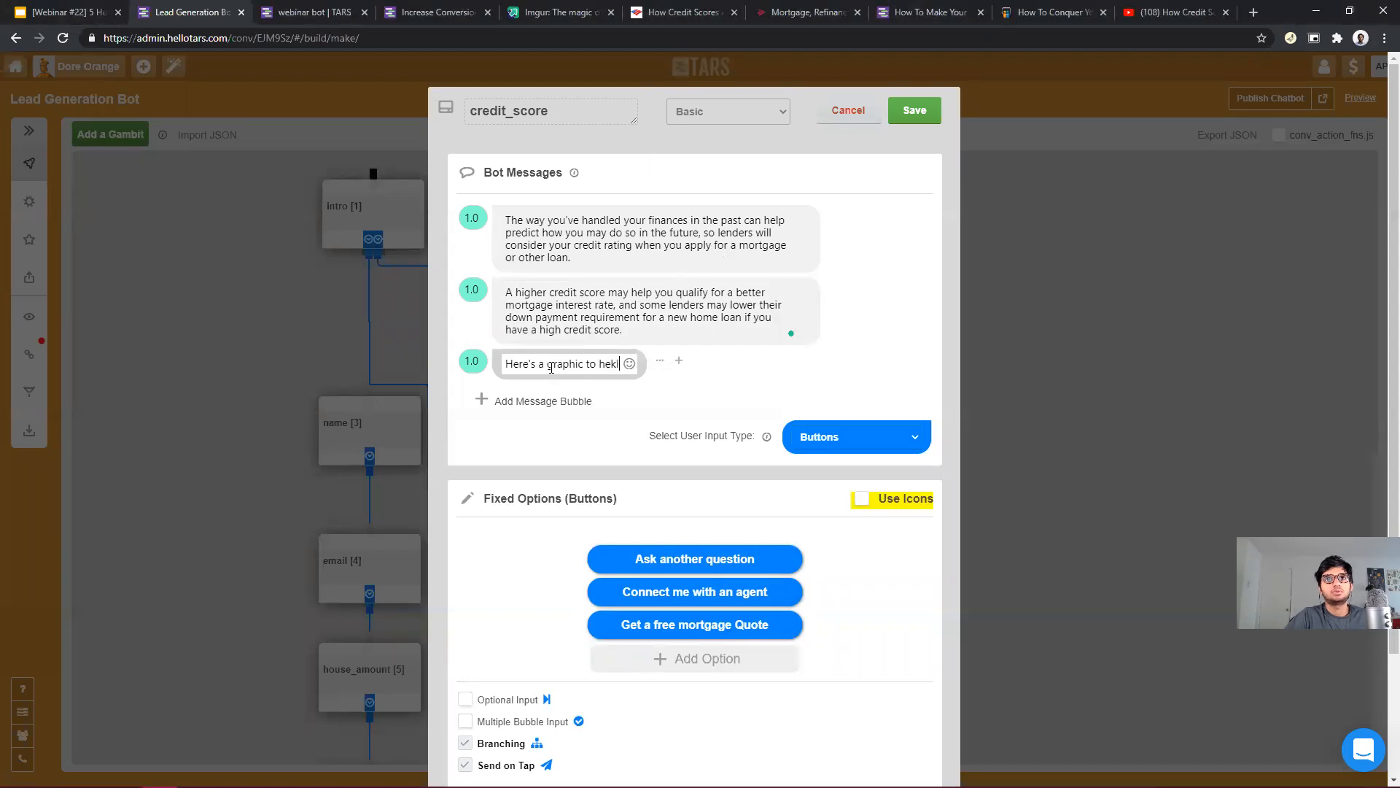
pyautogui.press('BackSpace')
pyautogui.press('BackSpace')
pyautogui.write('lp you understand how this works')
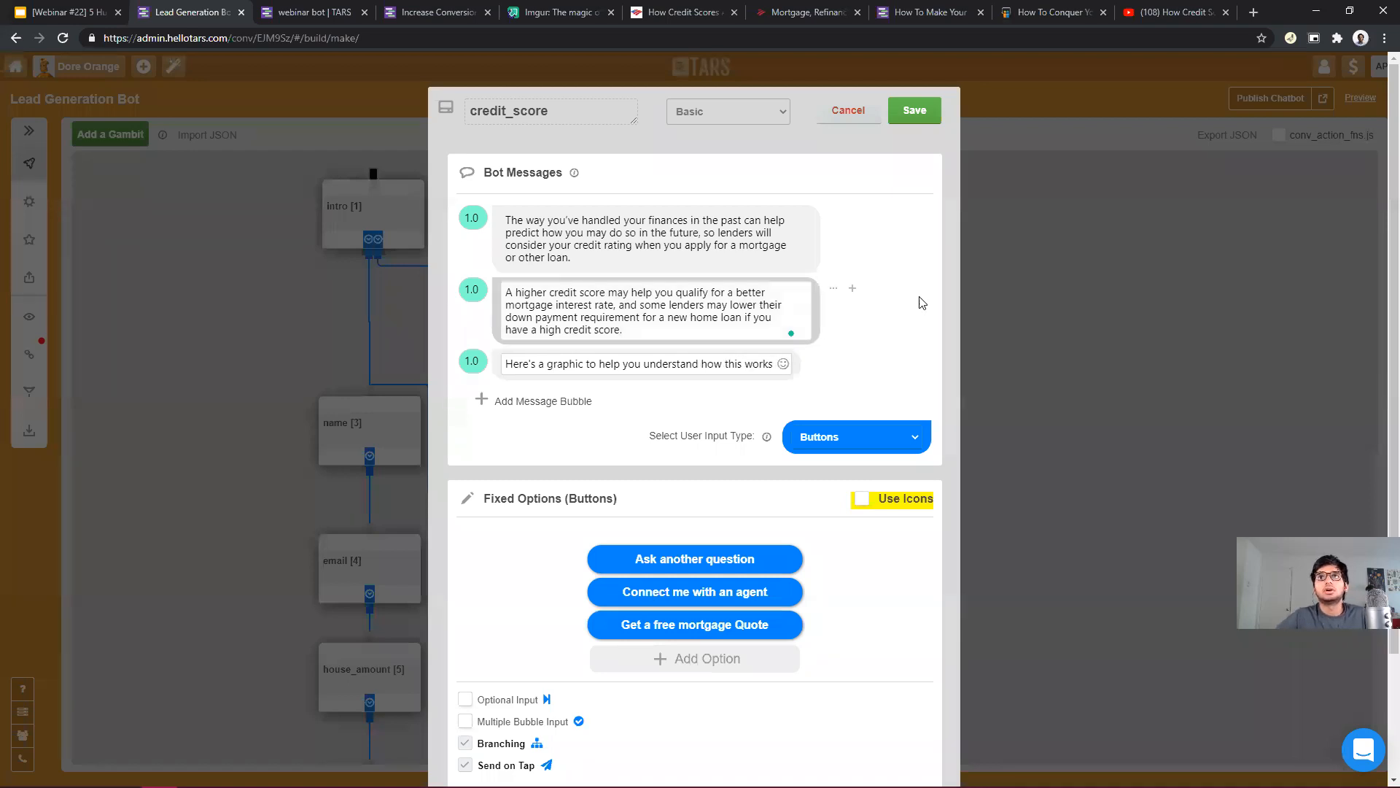
# Attach an image to the new graphic message using the copied Imgur address and save the credit_score gambit.
pyautogui.click(833, 363)
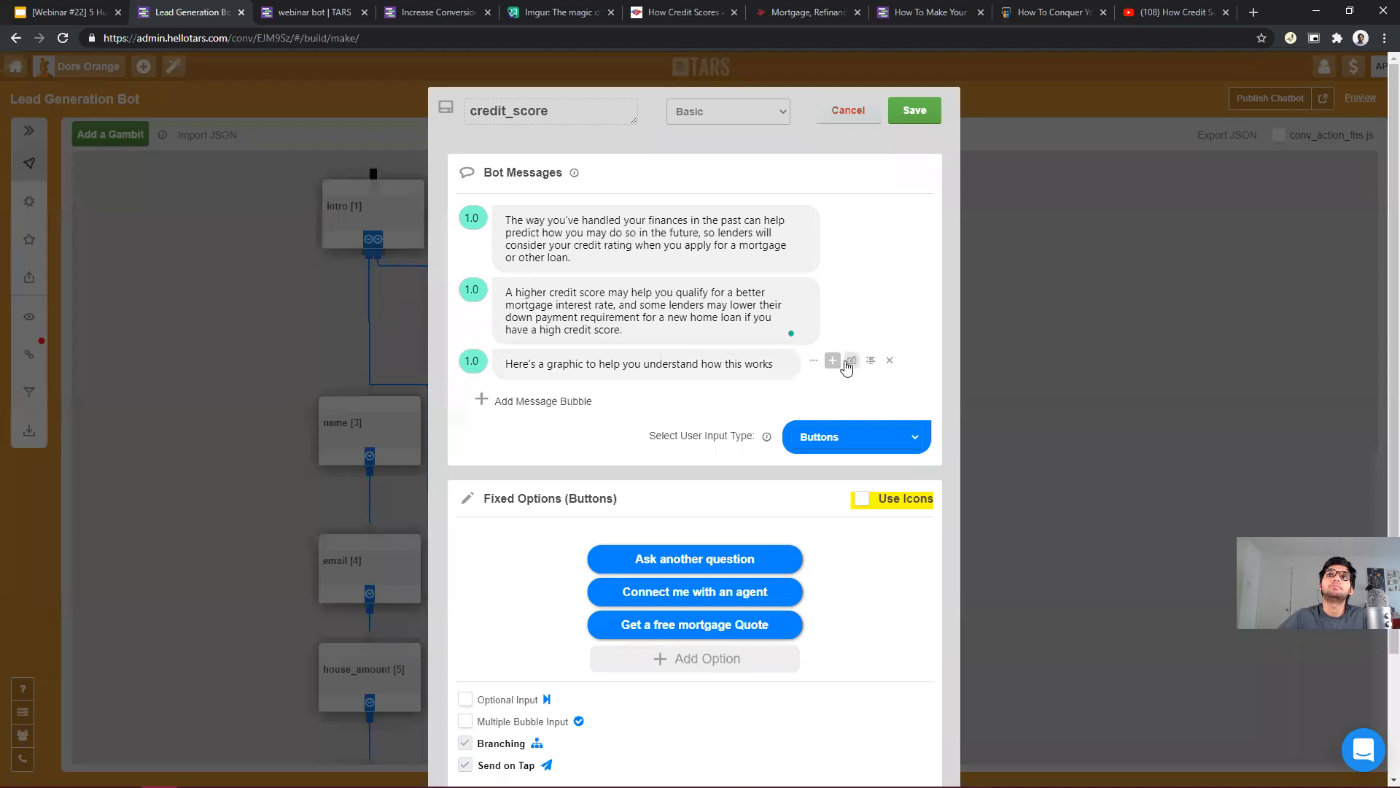
pyautogui.click(851, 362)
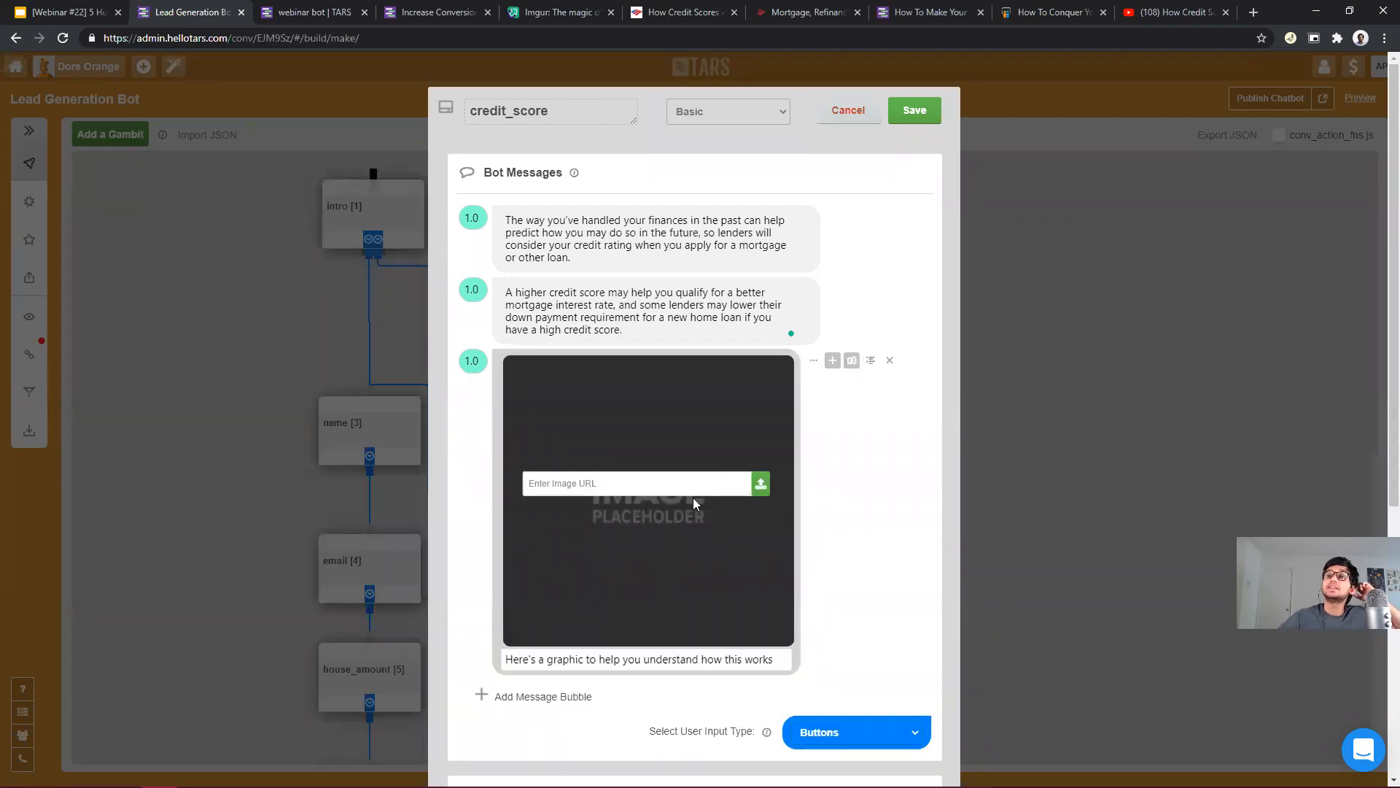
pyautogui.click(763, 489)
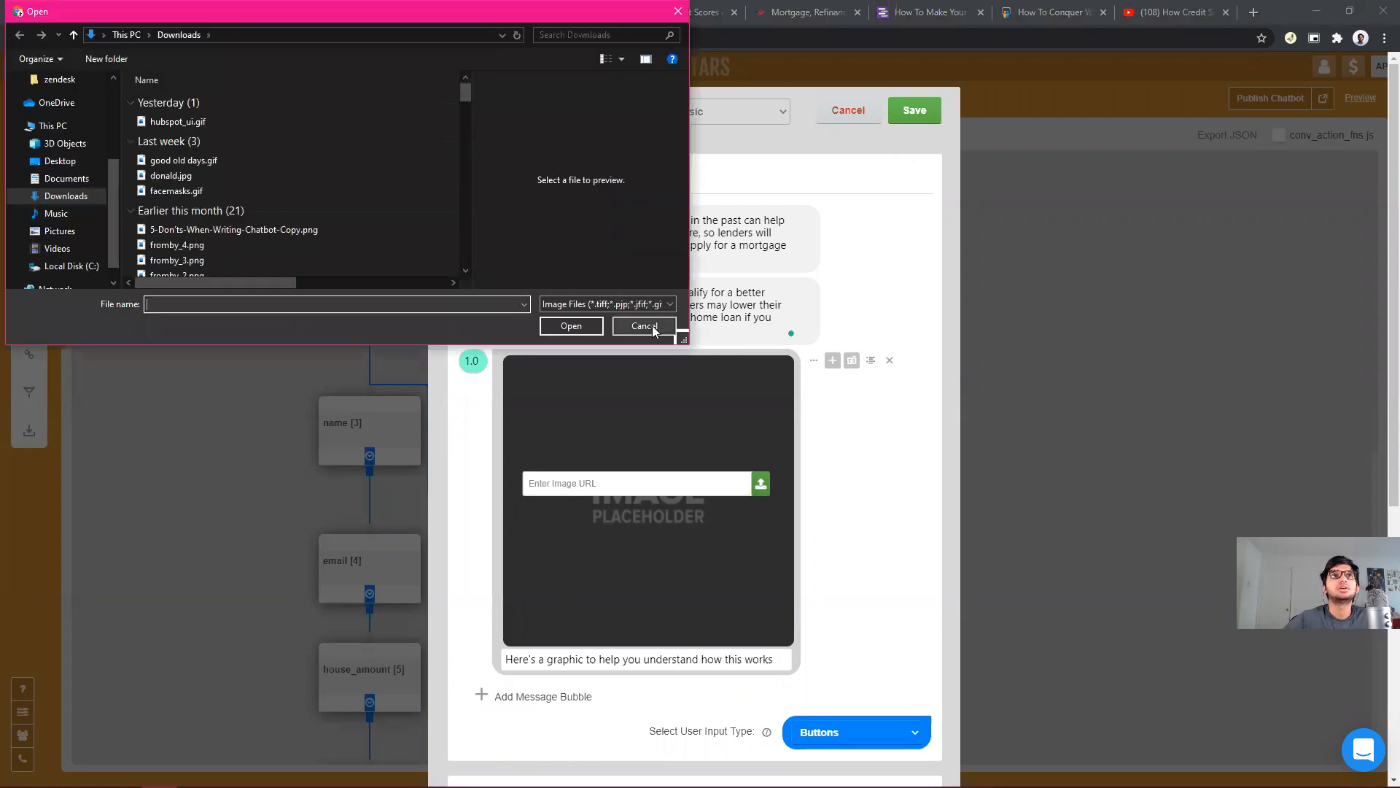
pyautogui.click(652, 325)
pyautogui.click(545, 490)
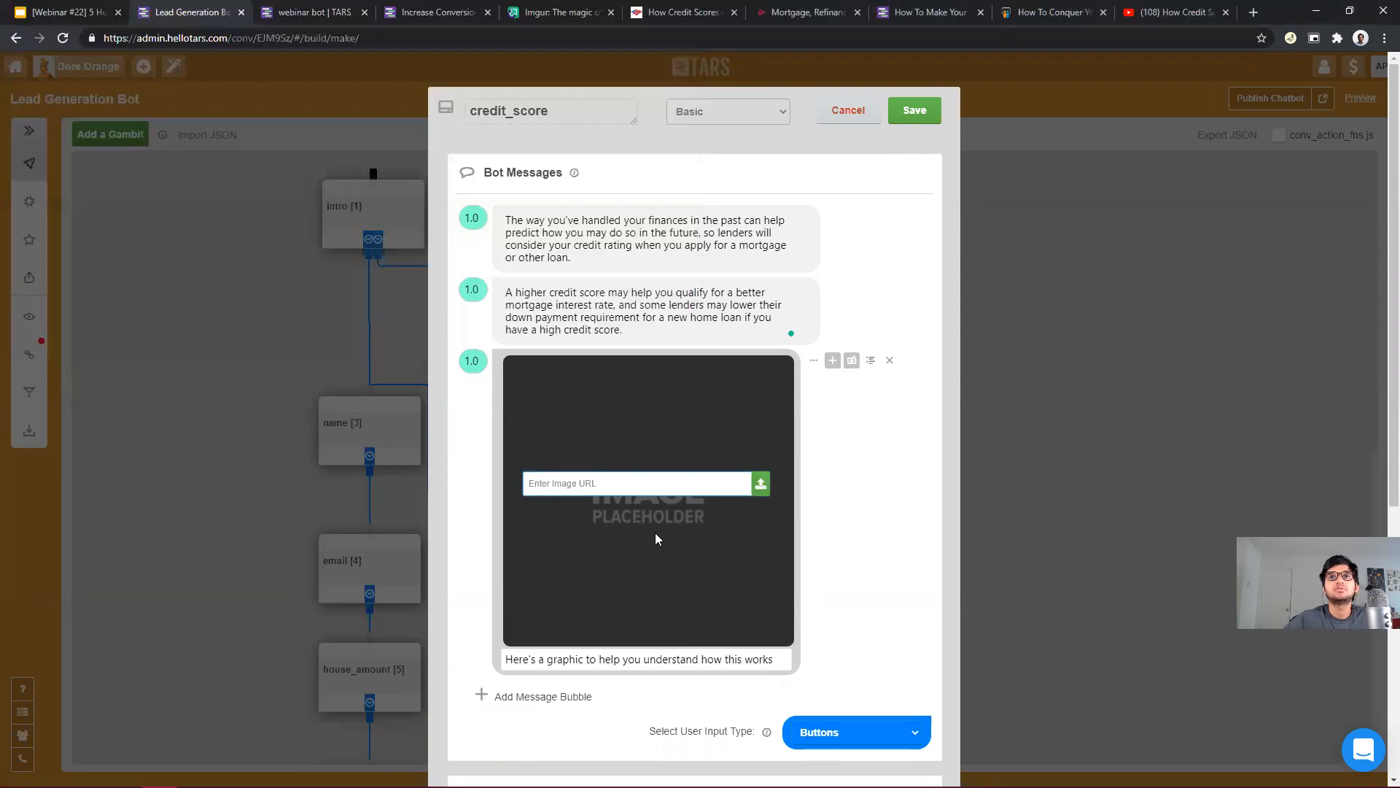
pyautogui.rightClick(630, 489)
pyautogui.click(686, 601)
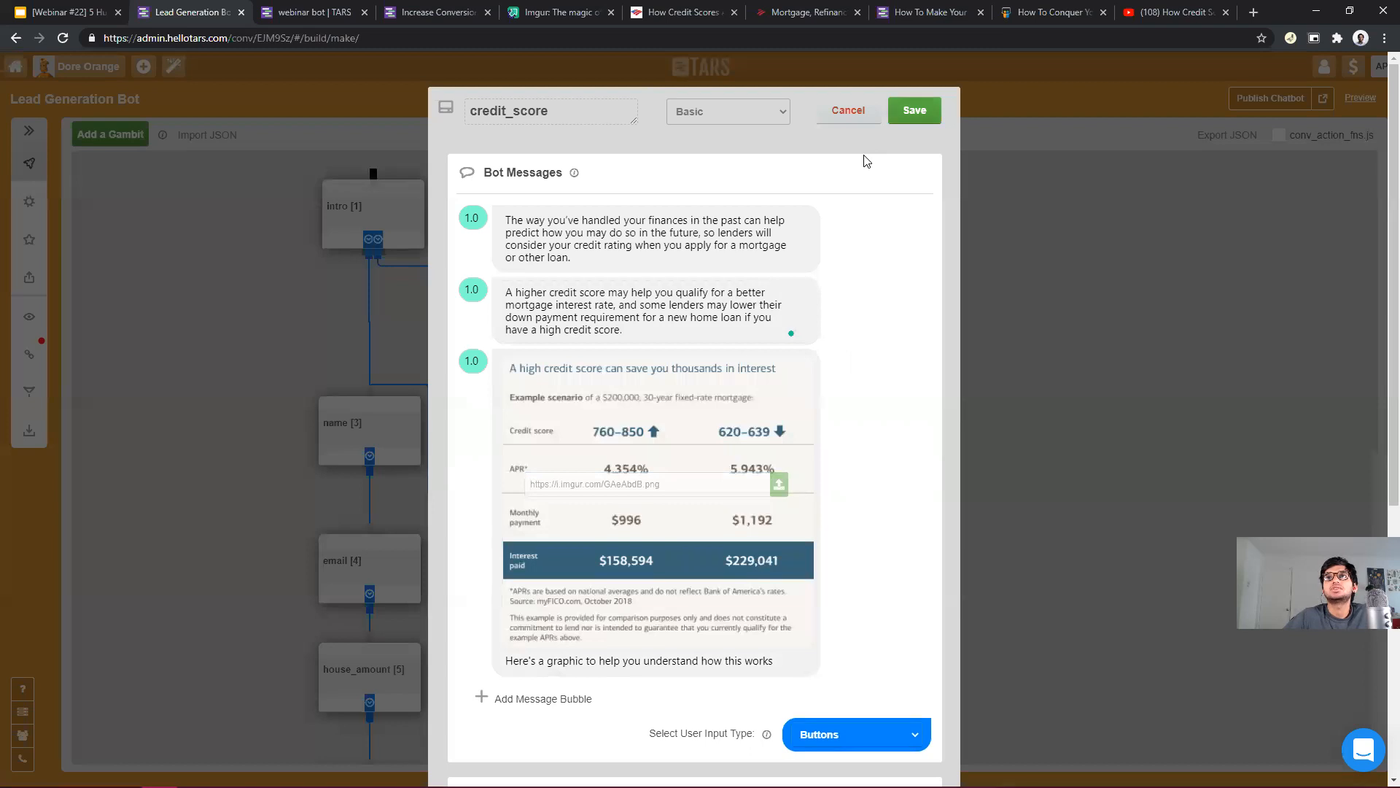
# Publish the Lead Generation Bot and reload its live chatbot page.
pyautogui.click(1310, 107)
pyautogui.click(1302, 106)
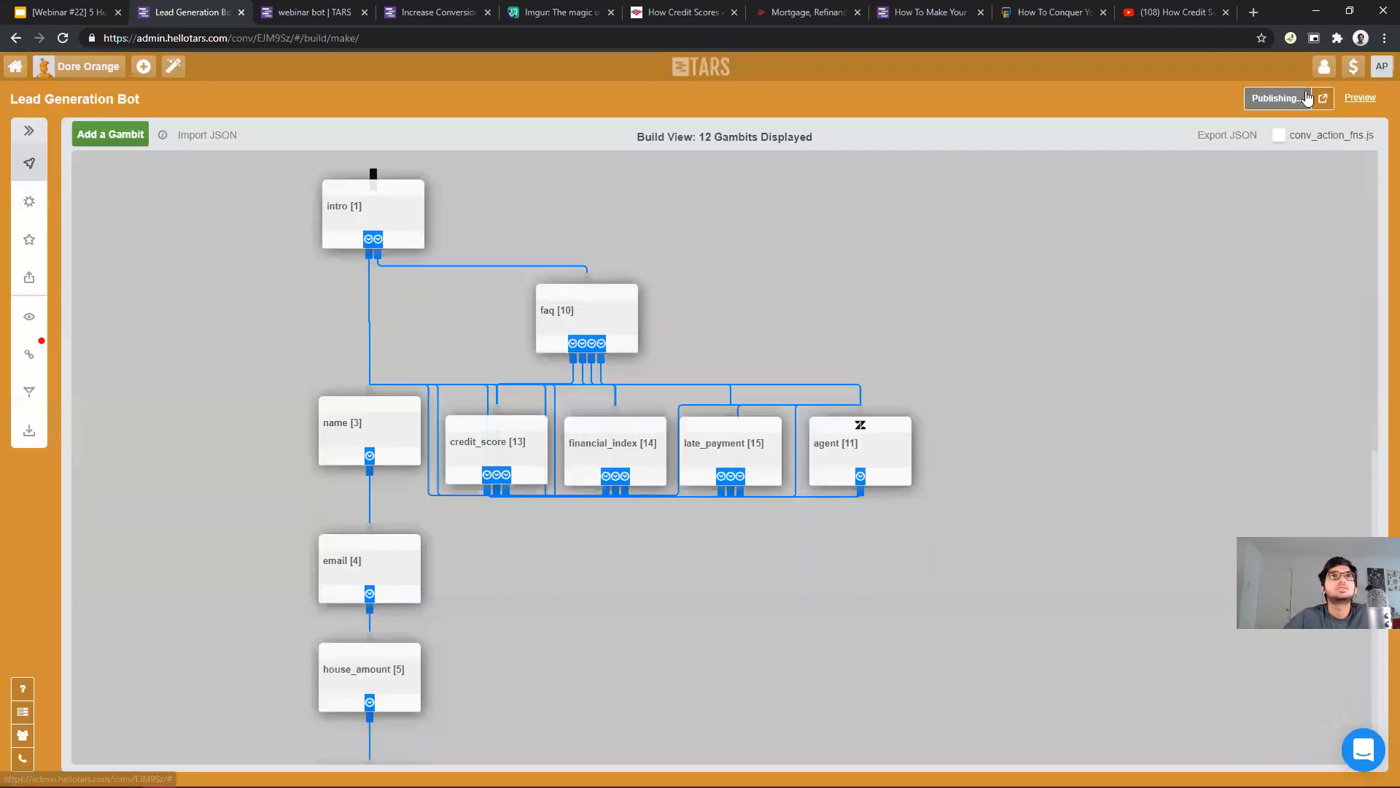
pyautogui.click(299, 10)
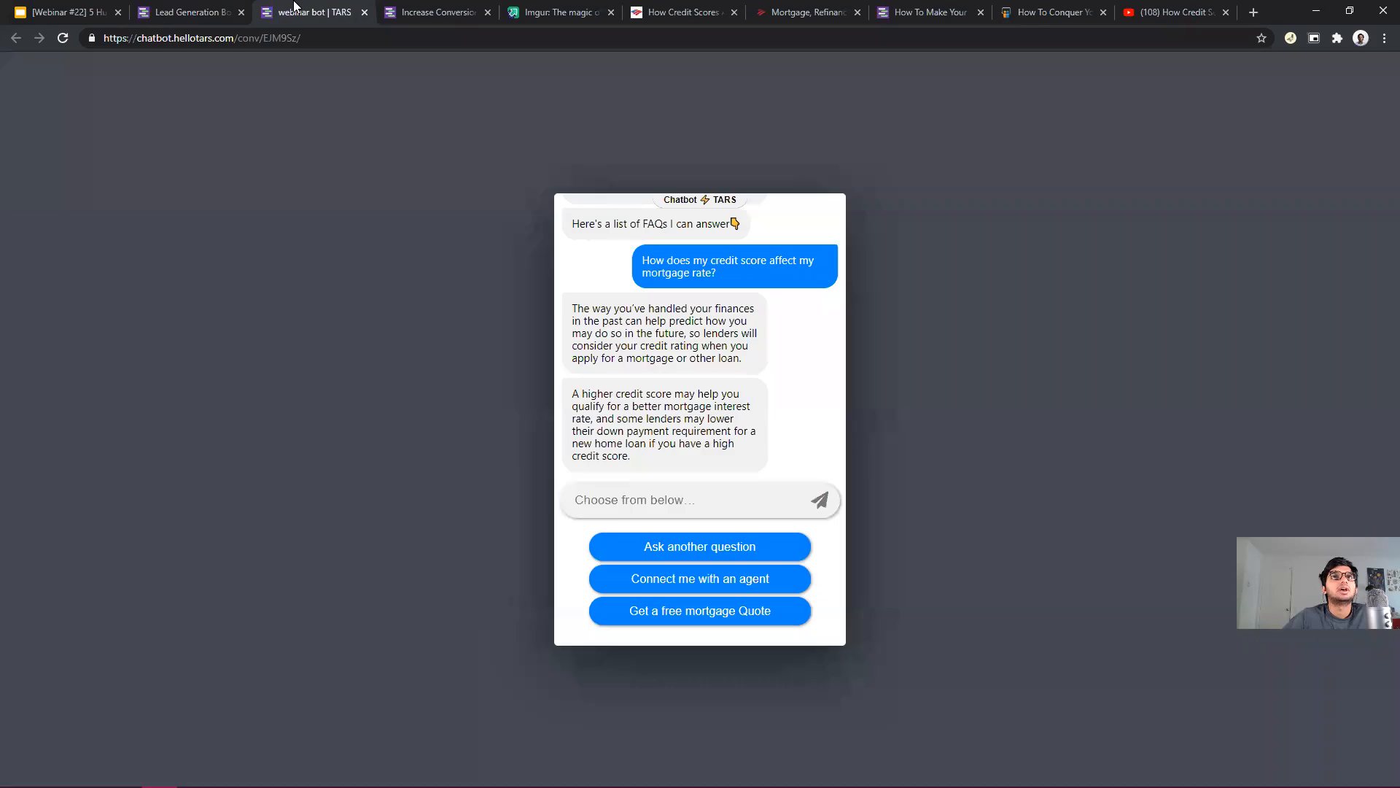
pyautogui.click(63, 38)
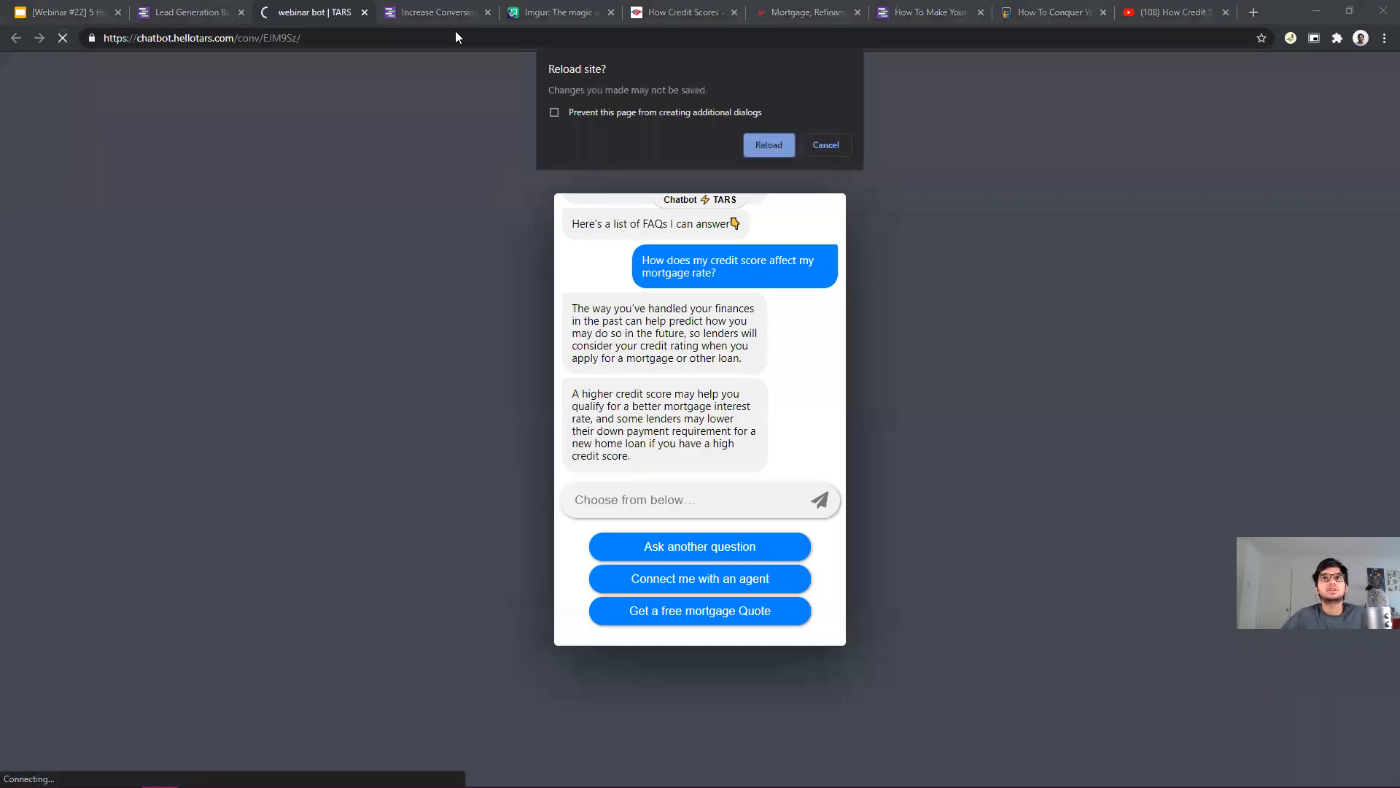
pyautogui.click(769, 138)
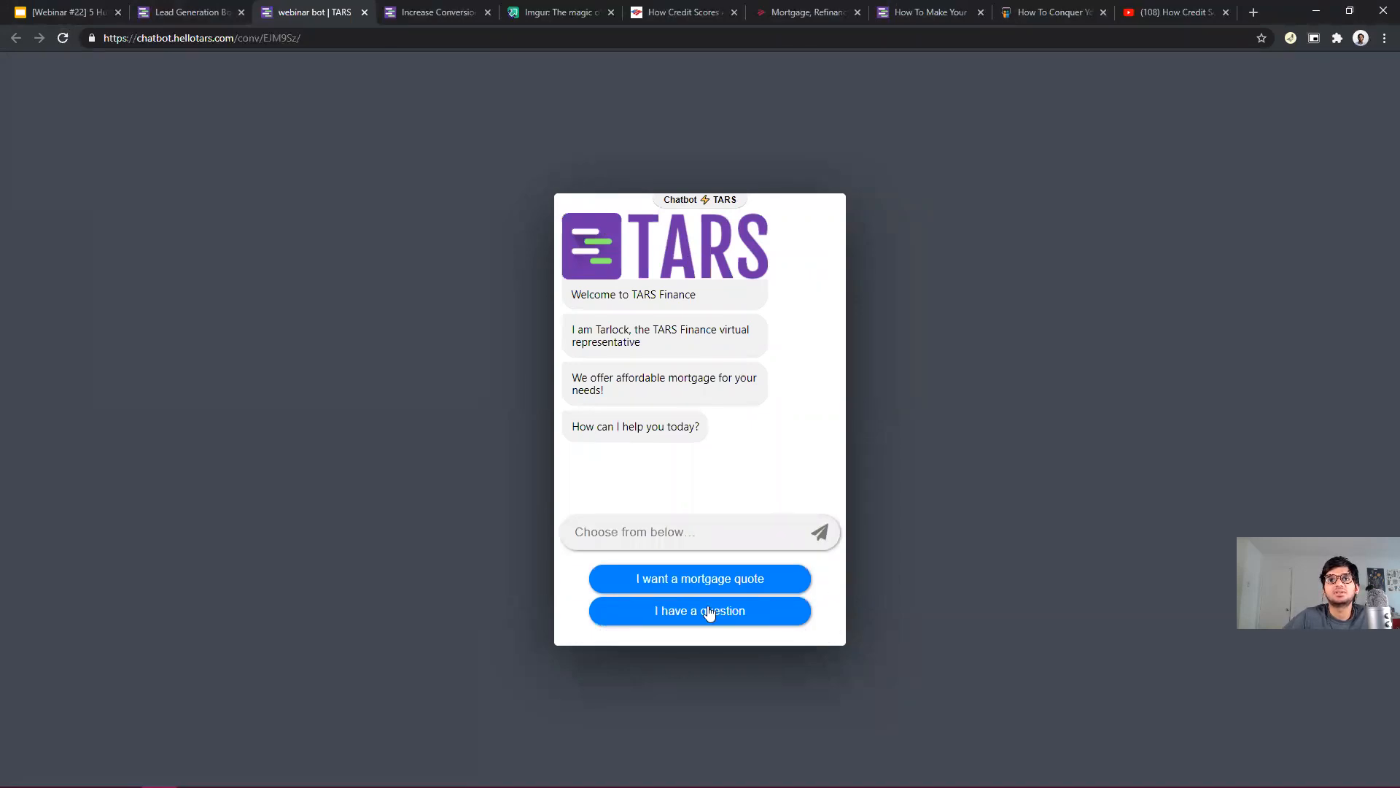
# Ask the credit score question in the reloaded chatbot and examine how the answer displays the credit score table image.
pyautogui.click(725, 622)
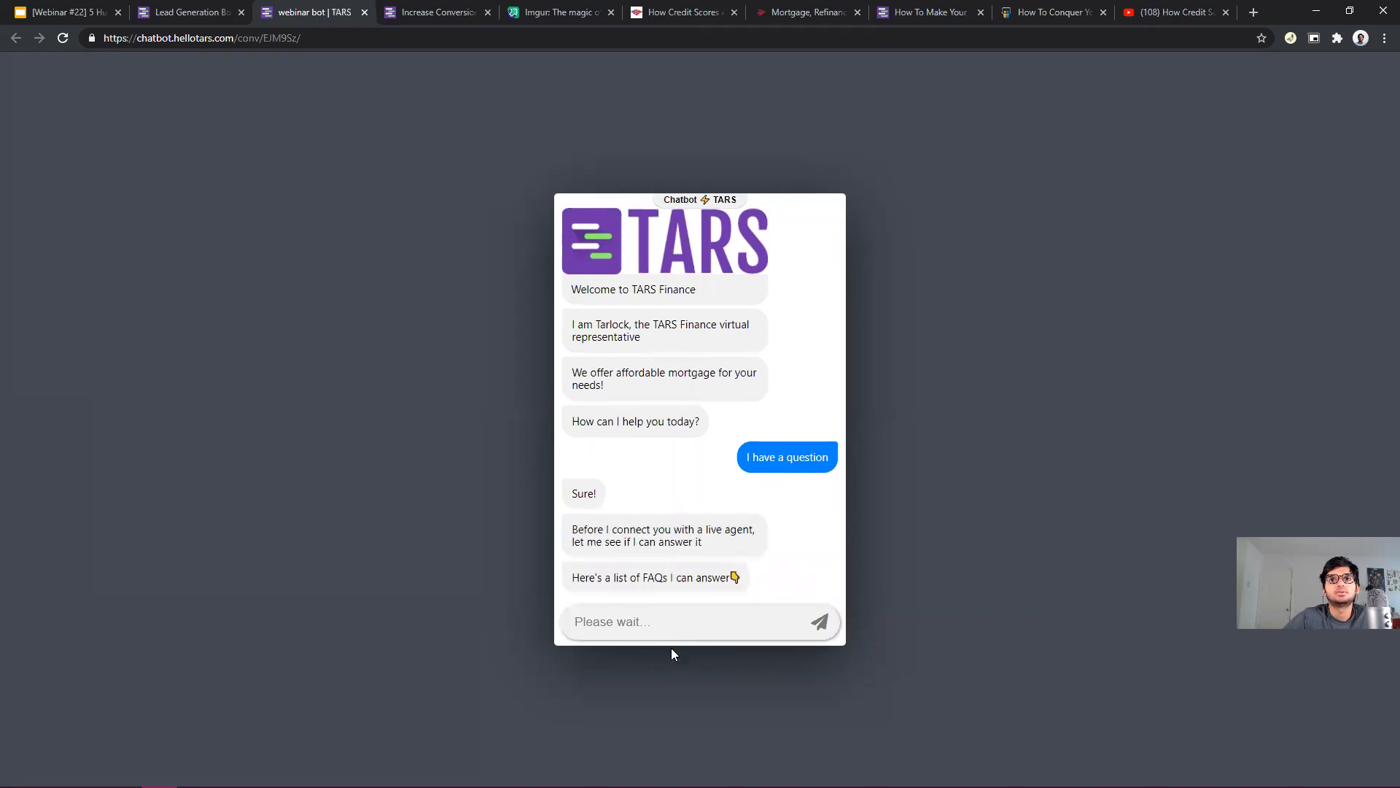
pyautogui.click(735, 478)
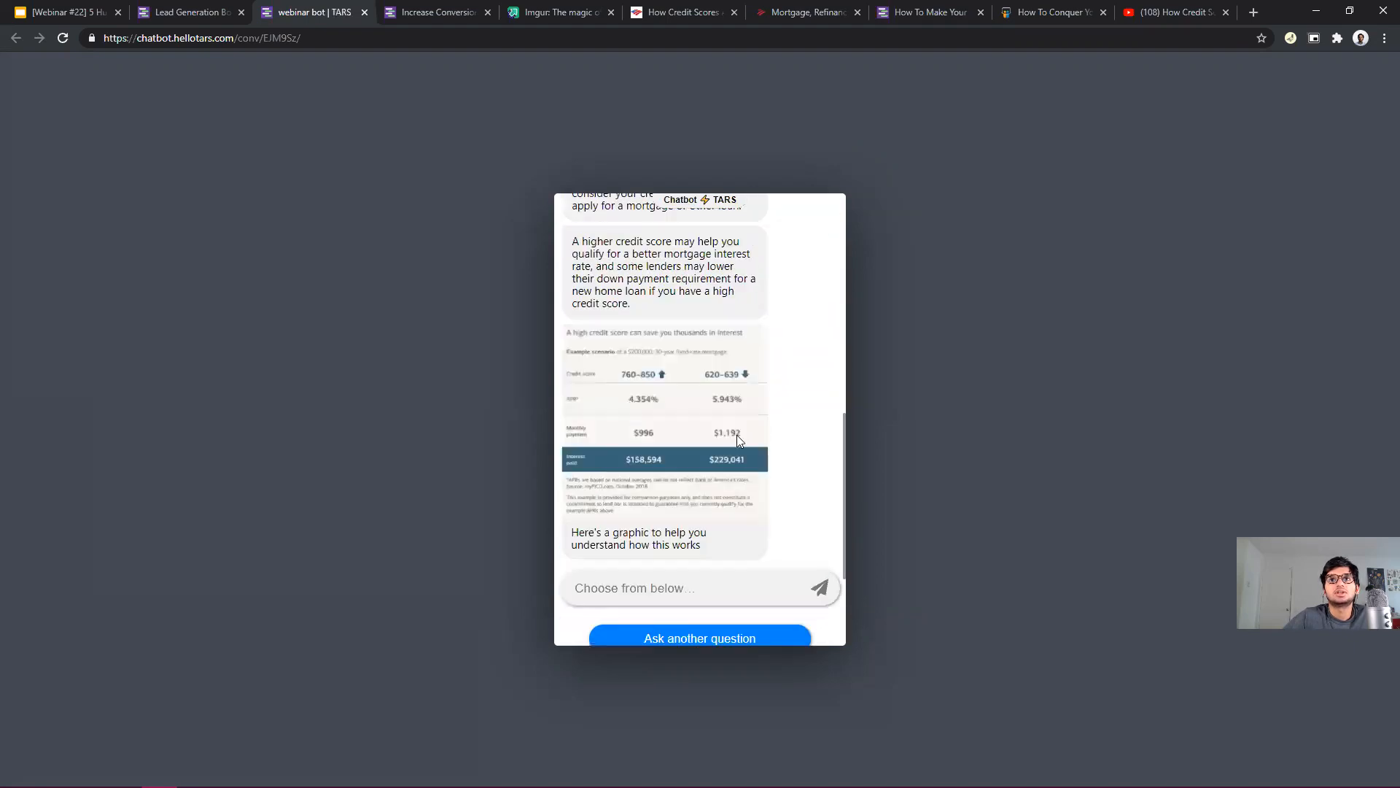
pyautogui.scroll(5, 715, 449)
pyautogui.scroll(-5, 715, 450)
pyautogui.scroll(8, 715, 449)
pyautogui.scroll(-5, 710, 454)
pyautogui.scroll(1, 673, 266)
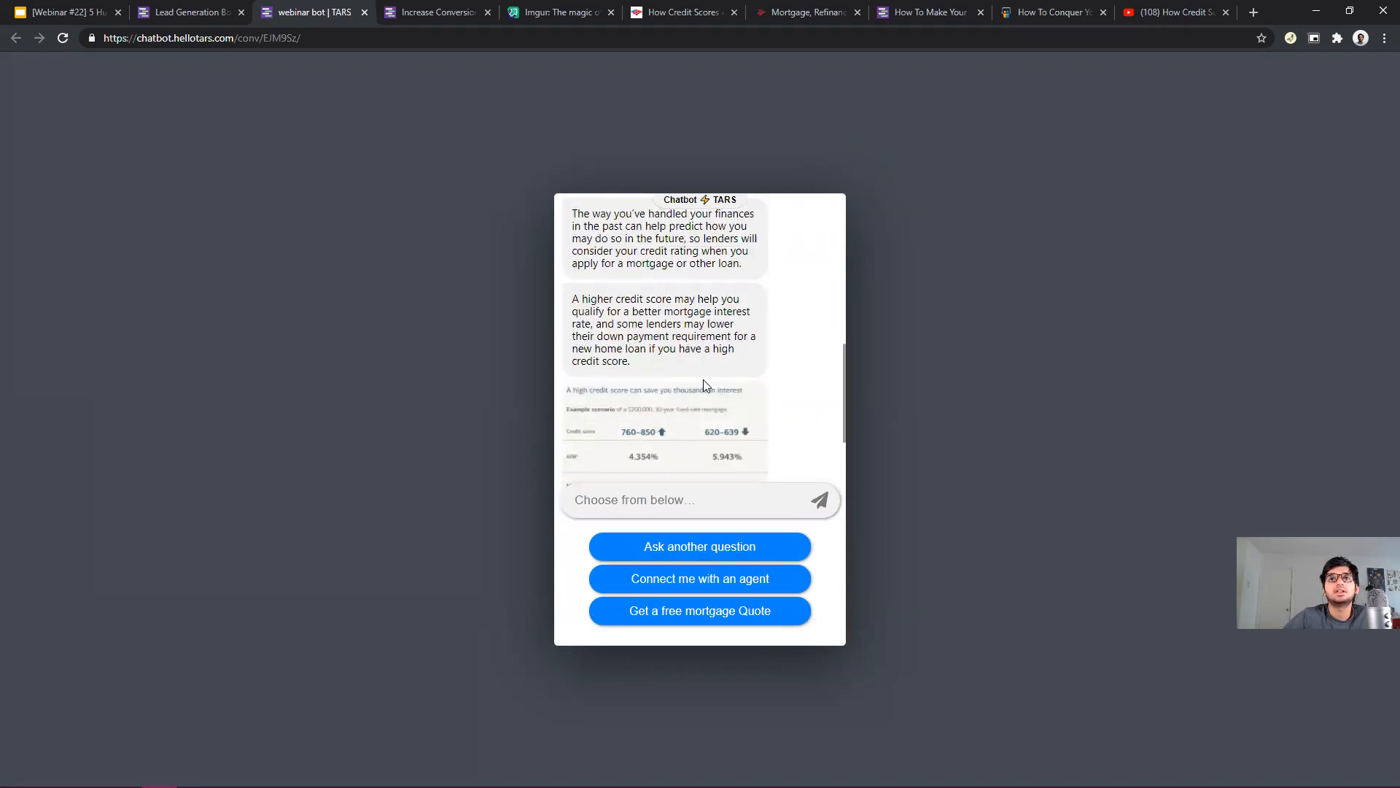
pyautogui.scroll(-3, 682, 396)
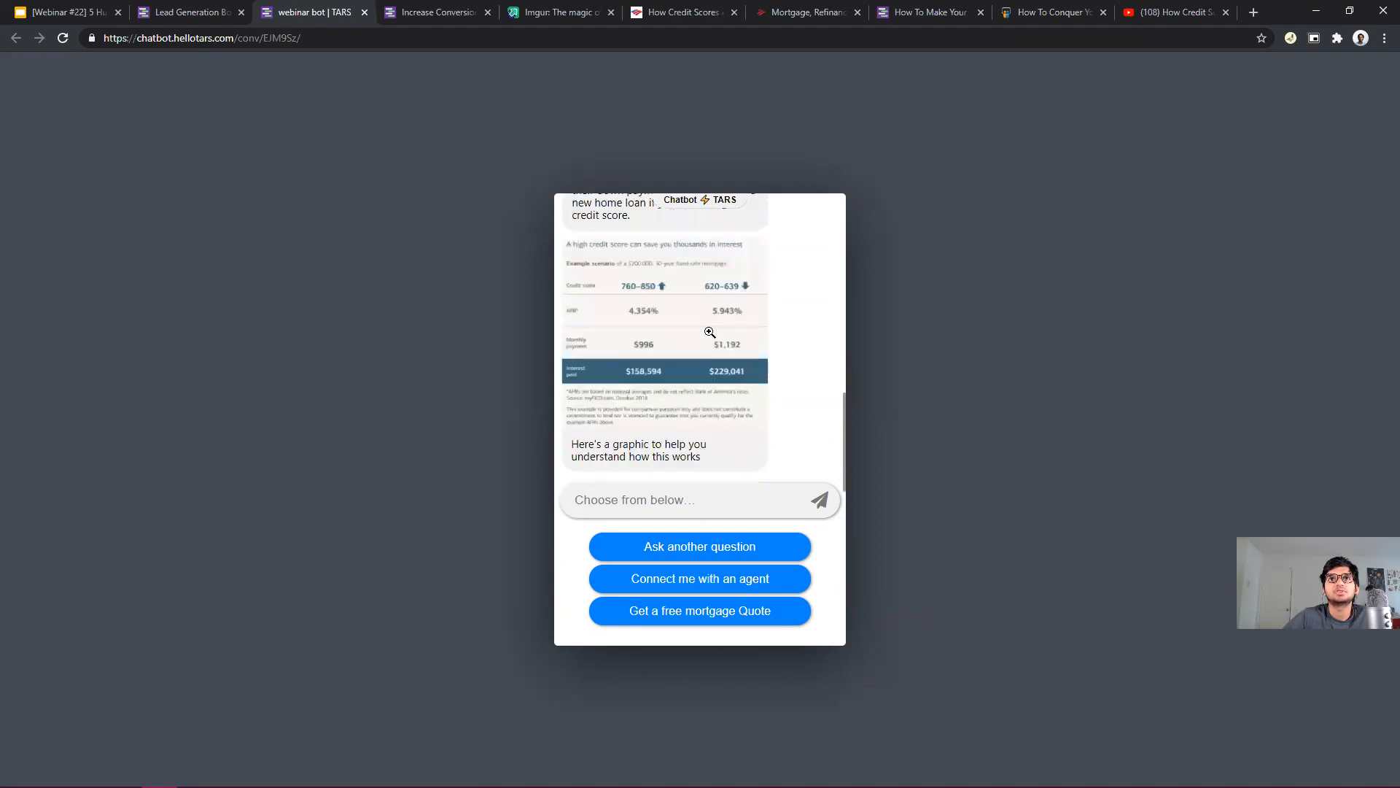
# Enlarge the credit score table in the live chatbot, return to the conversation and review the messages around it.
pyautogui.click(711, 332)
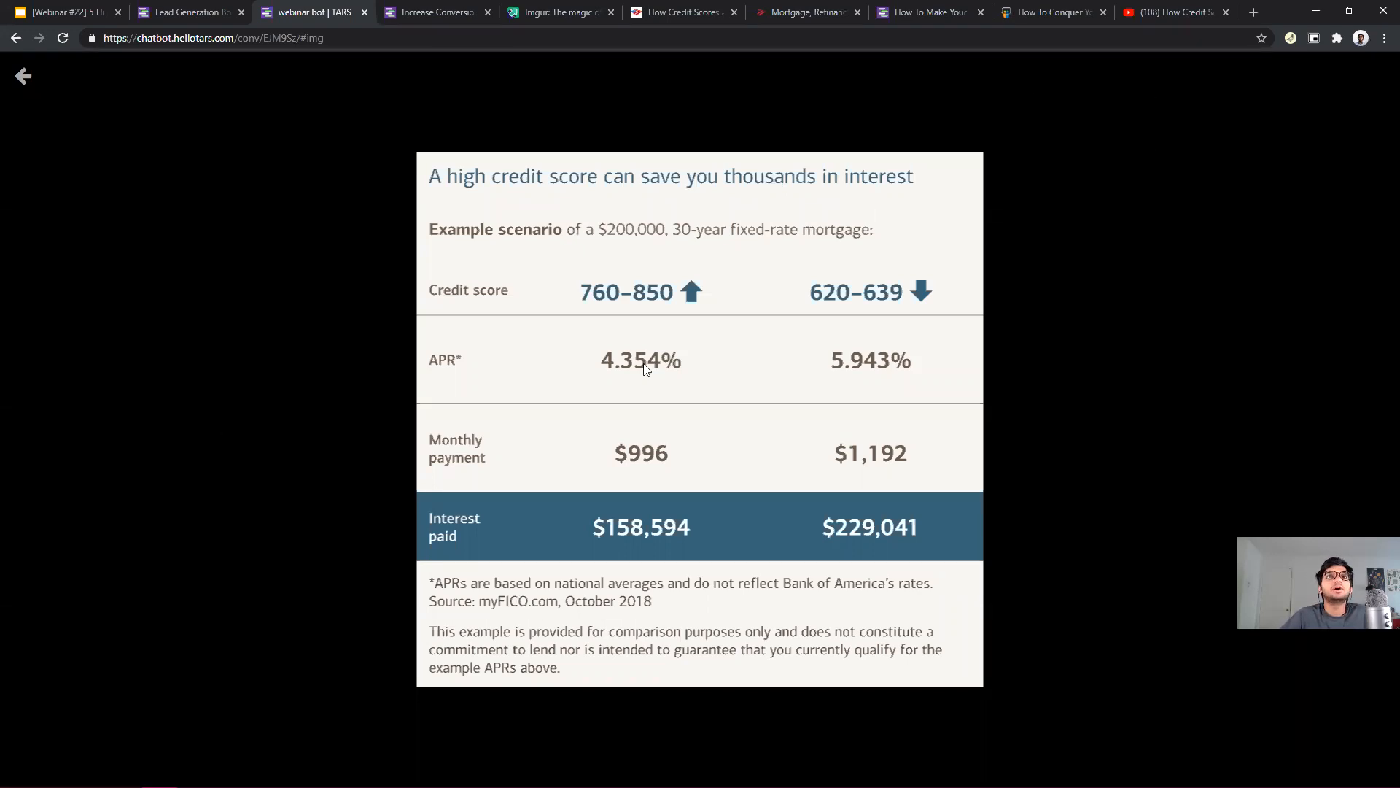
pyautogui.click(22, 79)
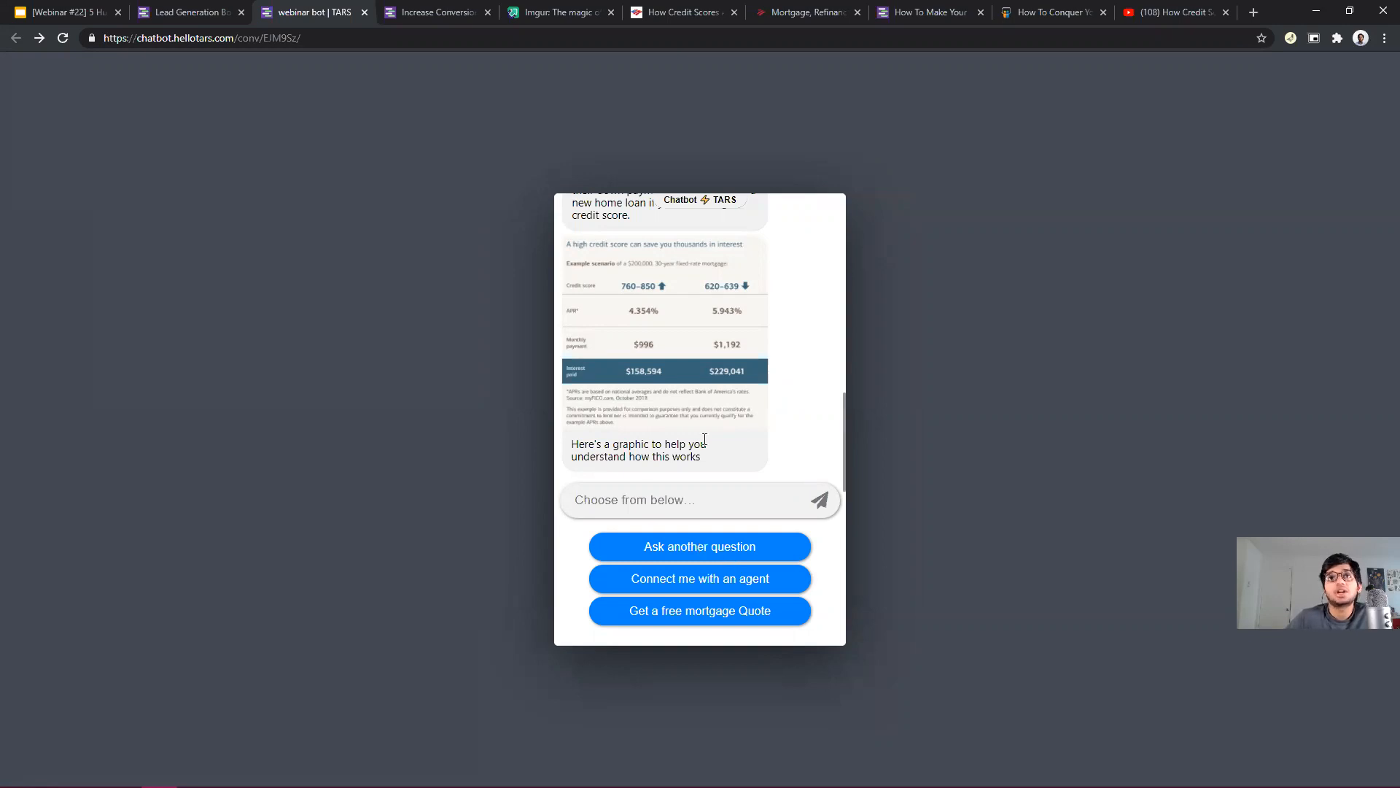
pyautogui.scroll(3, 704, 439)
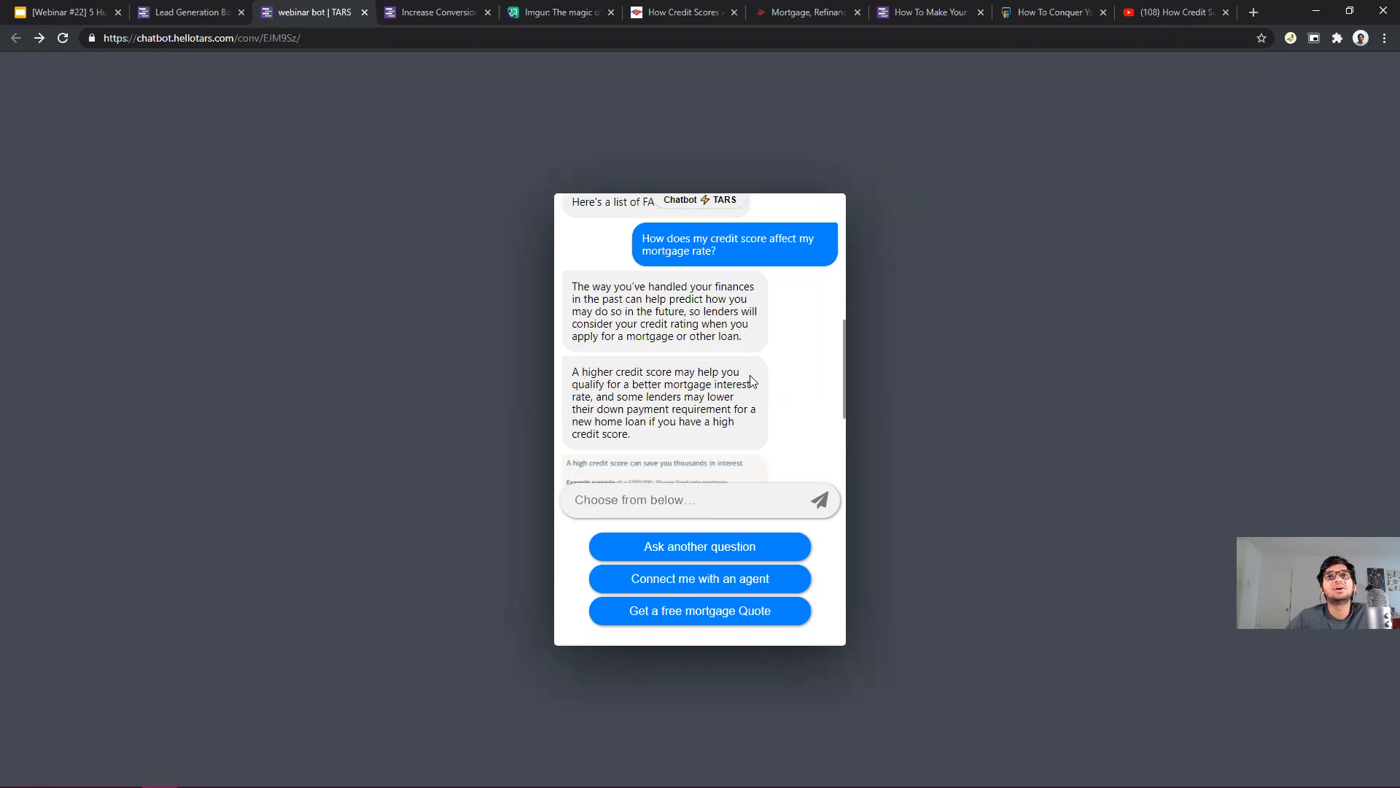
pyautogui.scroll(2, 751, 380)
pyautogui.scroll(-5, 751, 380)
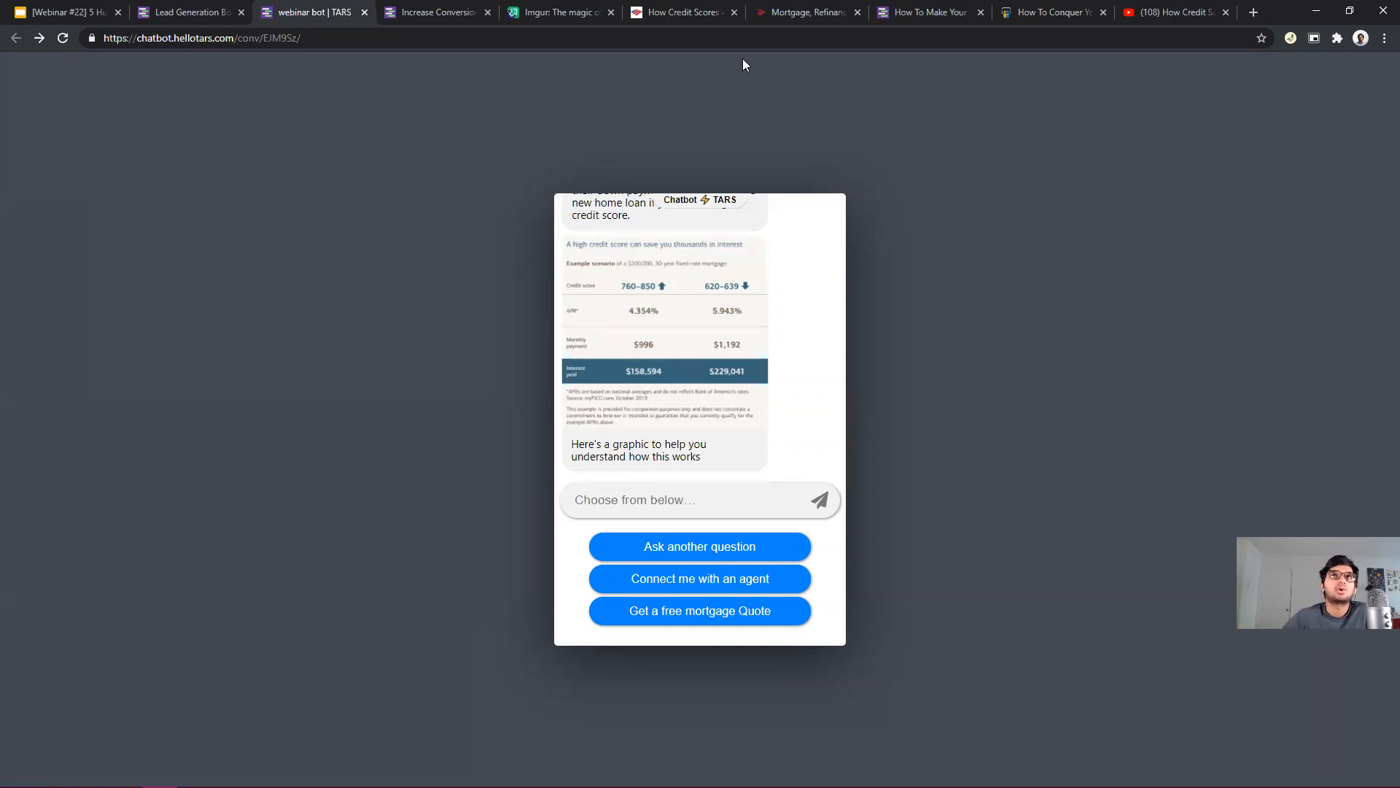
# Examine the layout of text and graphics in Bank of America's "How credit affects your interest rate" article.
pyautogui.click(678, 15)
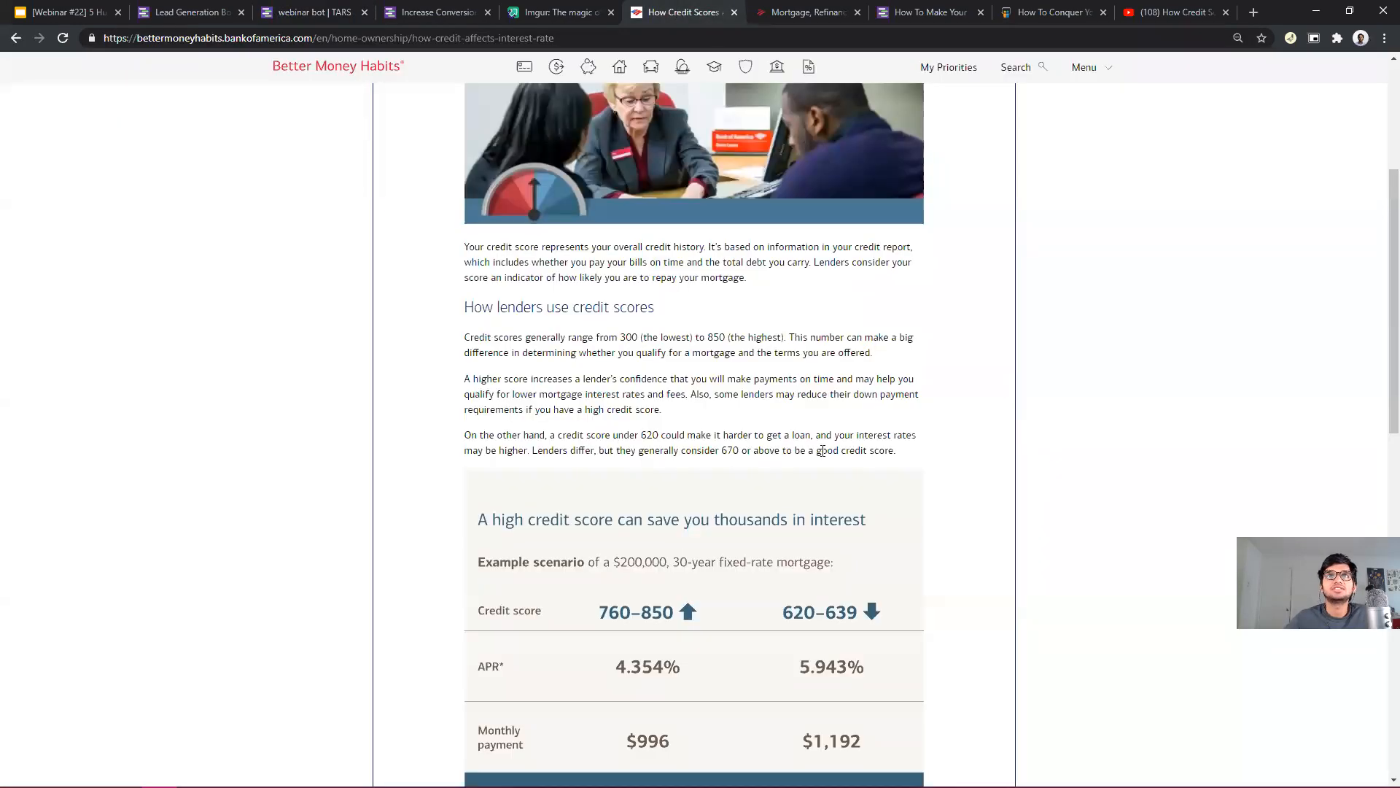
pyautogui.scroll(5, 821, 450)
pyautogui.scroll(-8, 823, 451)
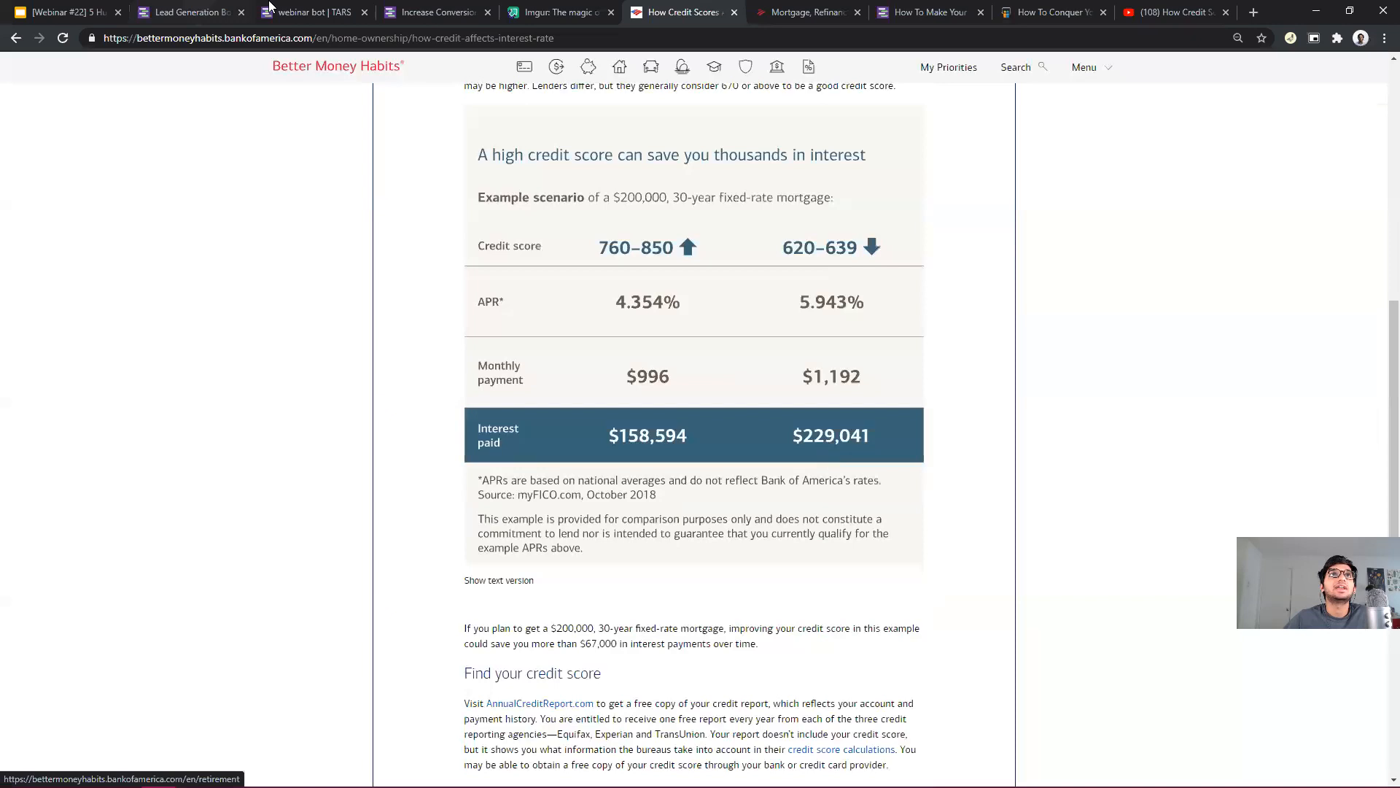
pyautogui.scroll(8, 970, 709)
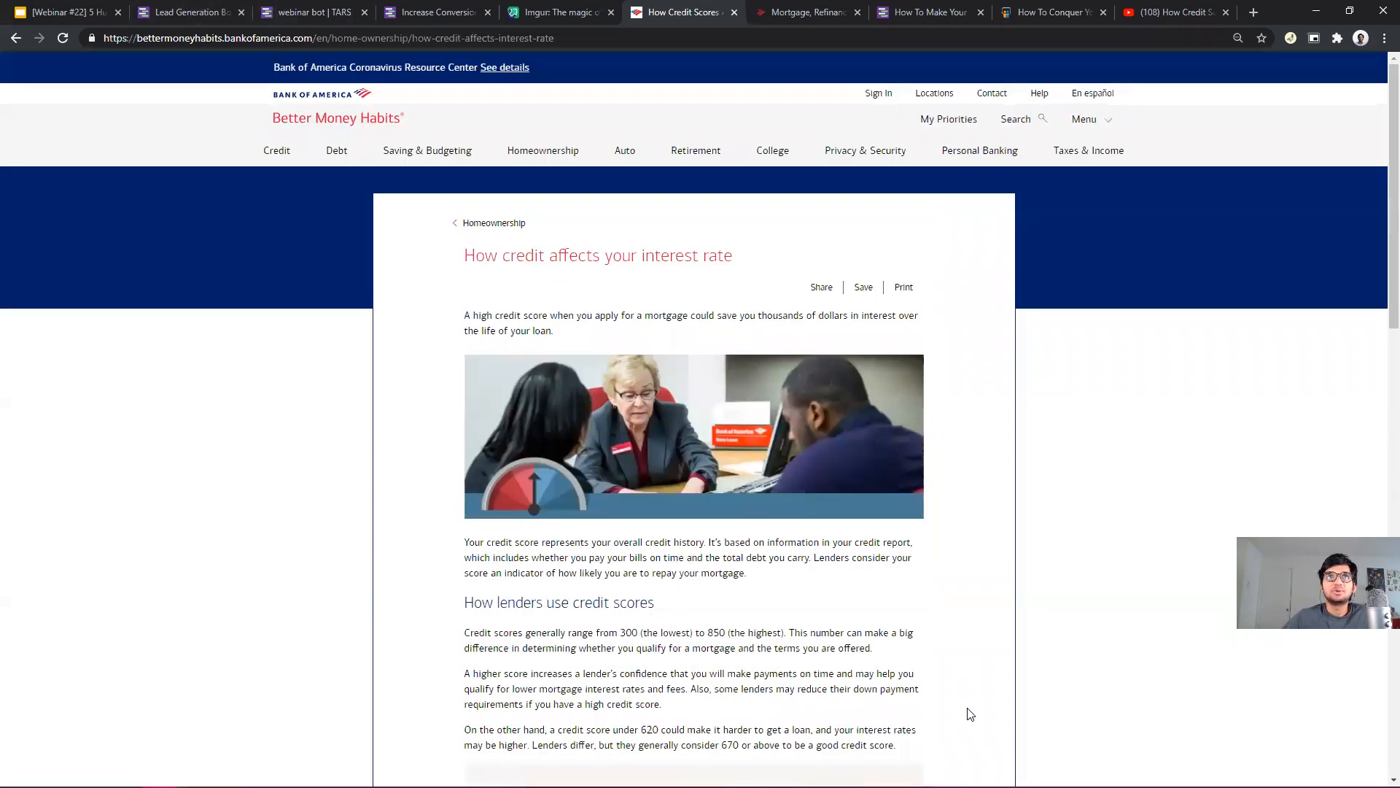
pyautogui.scroll(-7, 658, 502)
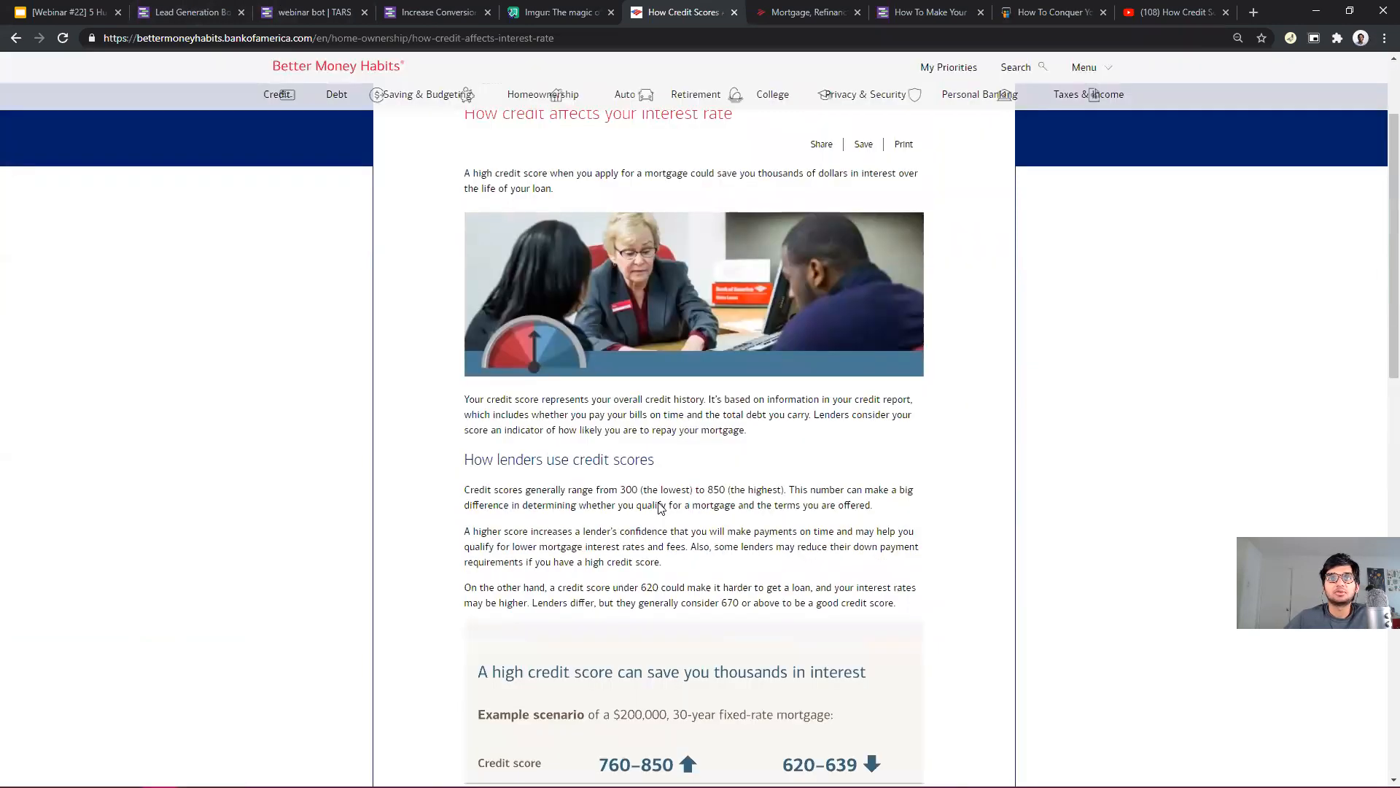
pyautogui.scroll(-6, 658, 502)
pyautogui.scroll(5, 654, 501)
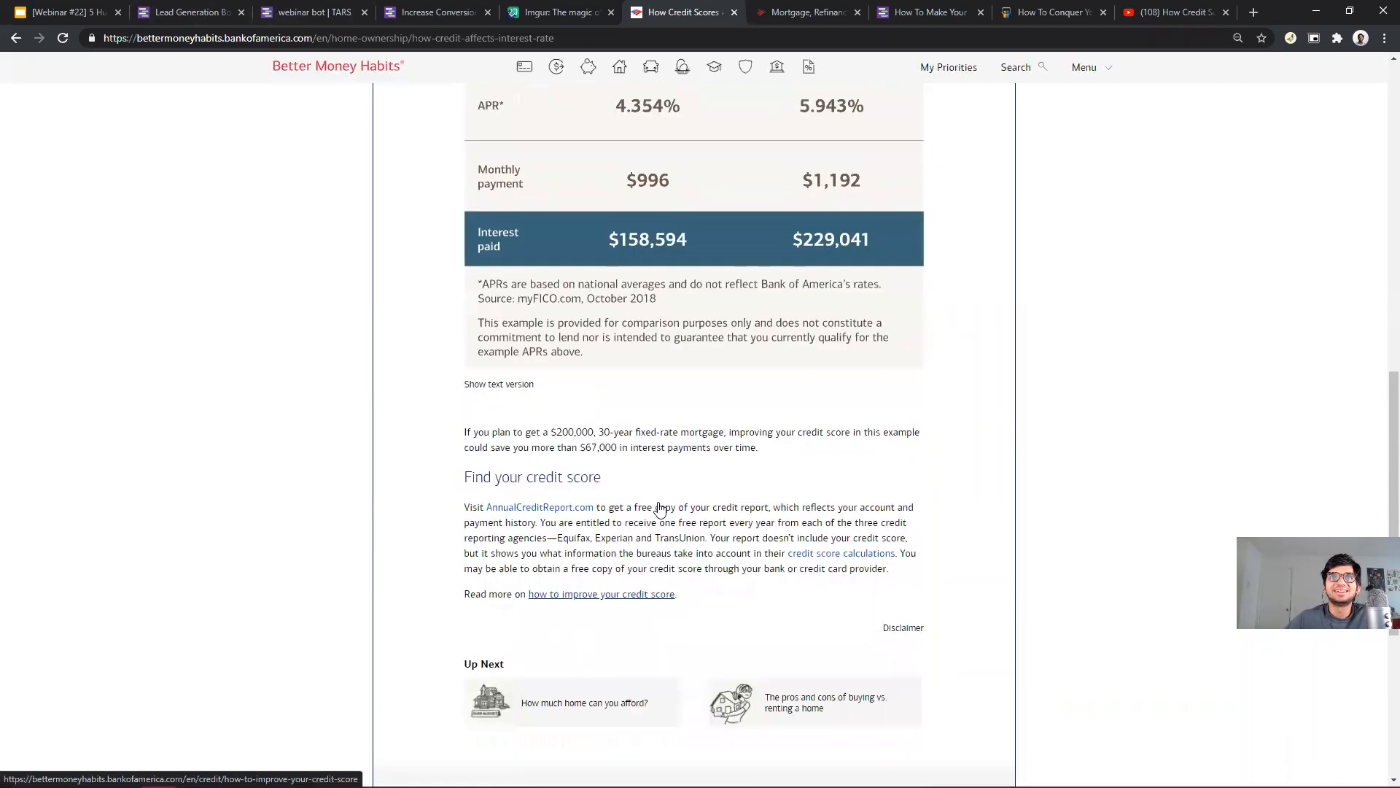
pyautogui.scroll(8, 652, 501)
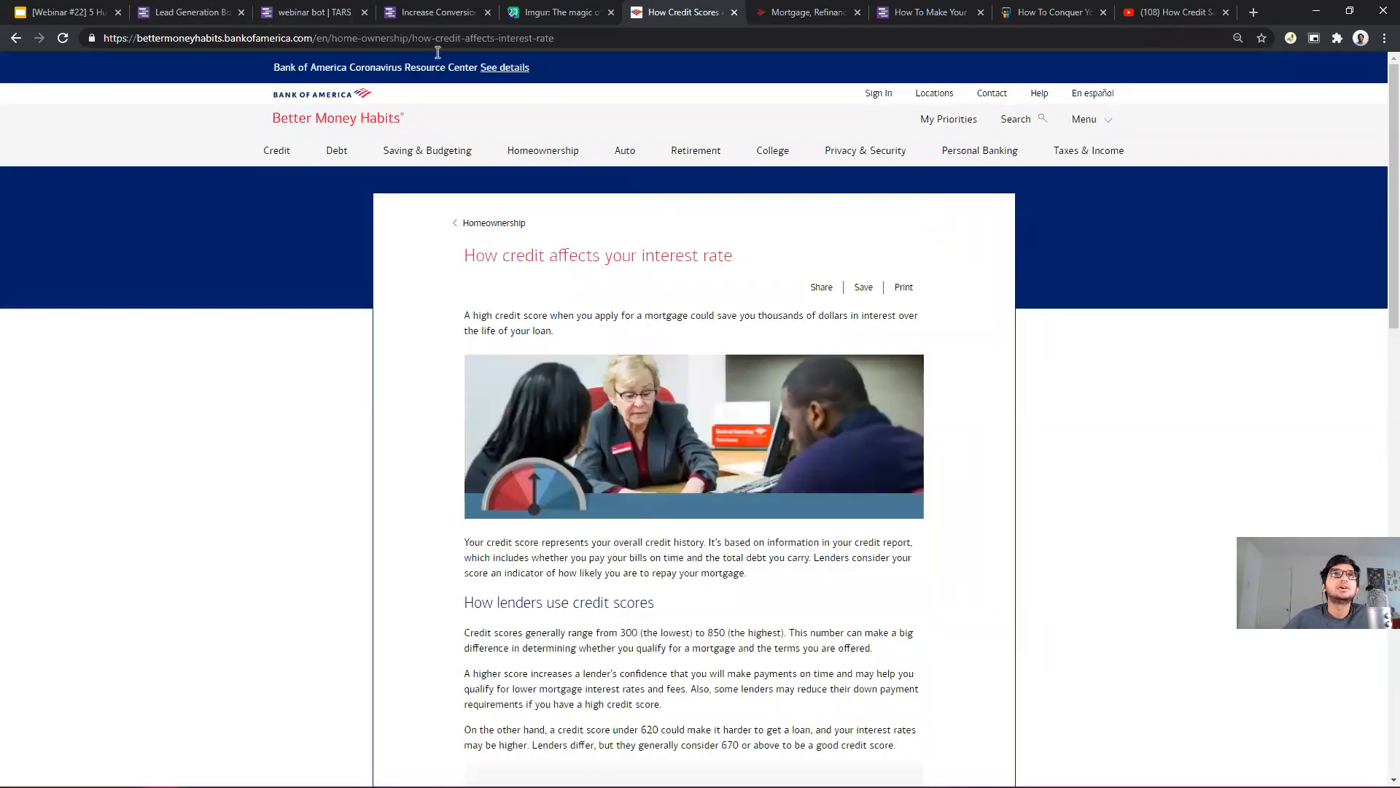
# Compare the live chatbot's answer with the Bank of America article and view its credit score table enlarged.
pyautogui.click(314, 9)
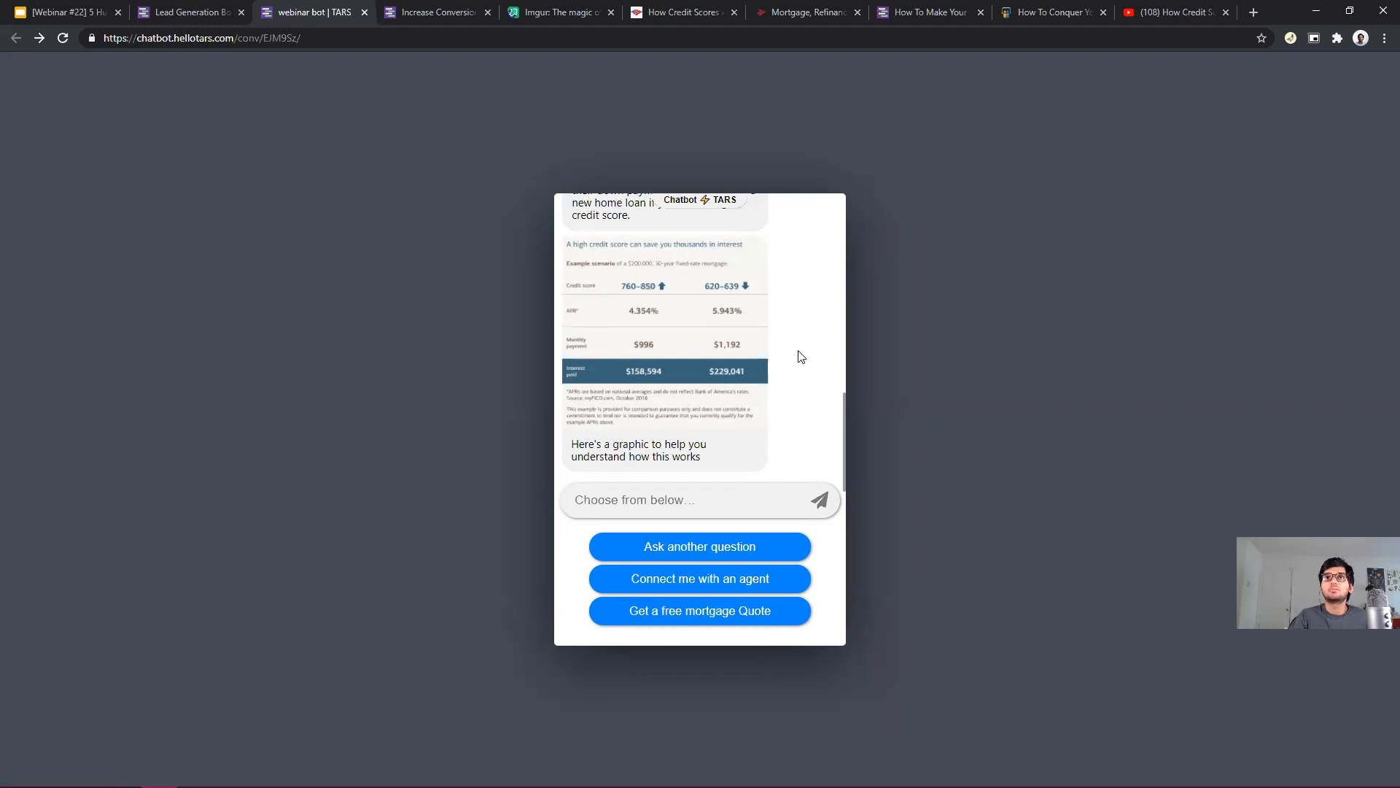
pyautogui.click(685, 10)
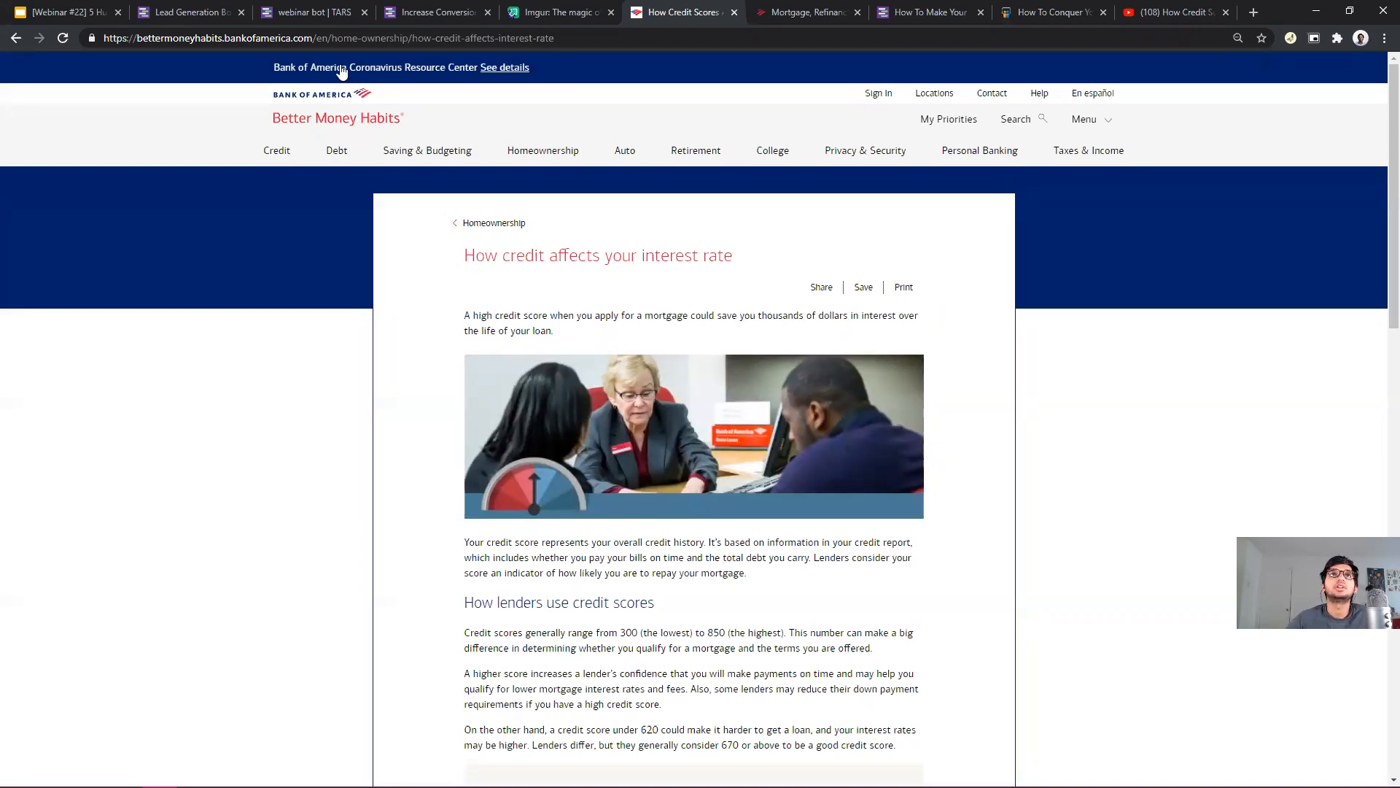
pyautogui.click(290, 9)
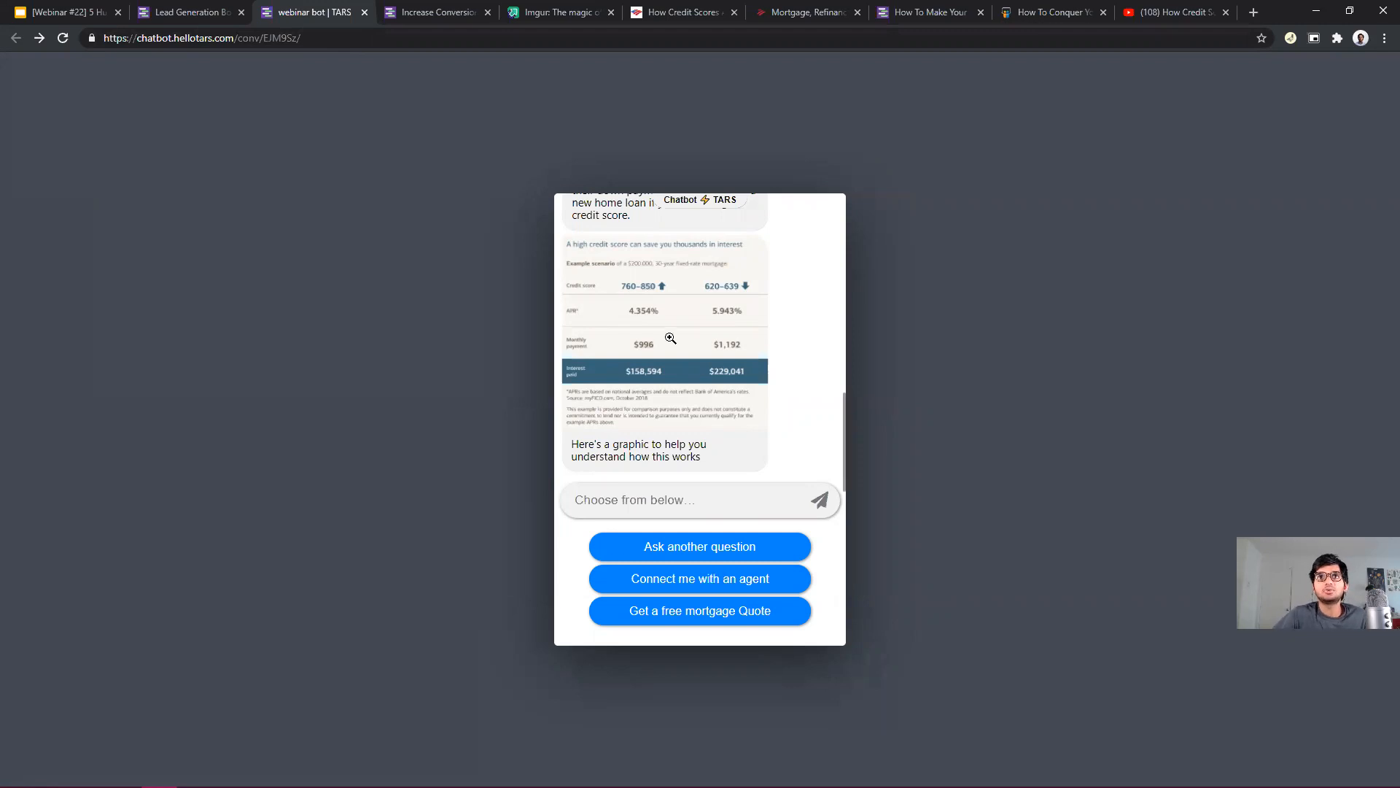
pyautogui.click(679, 374)
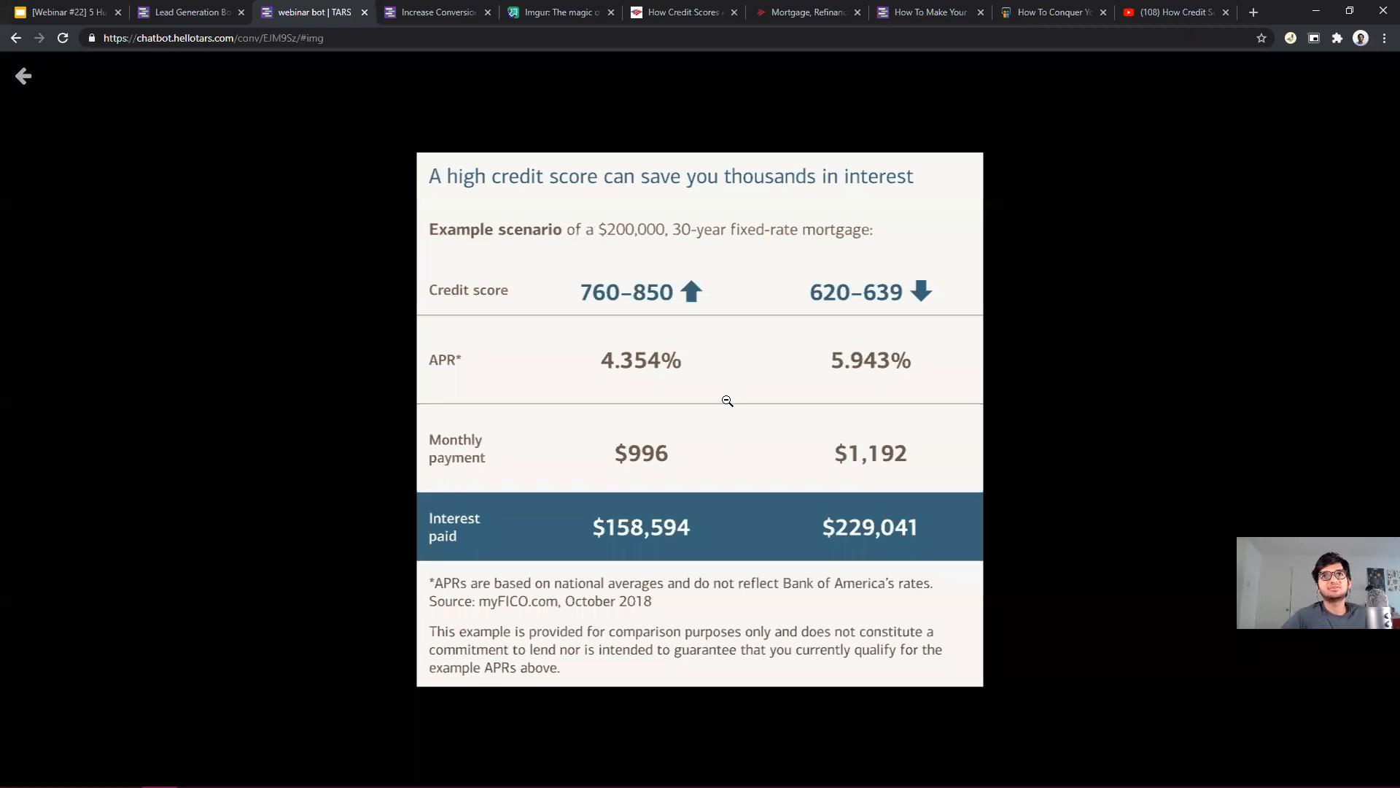
pyautogui.click(27, 78)
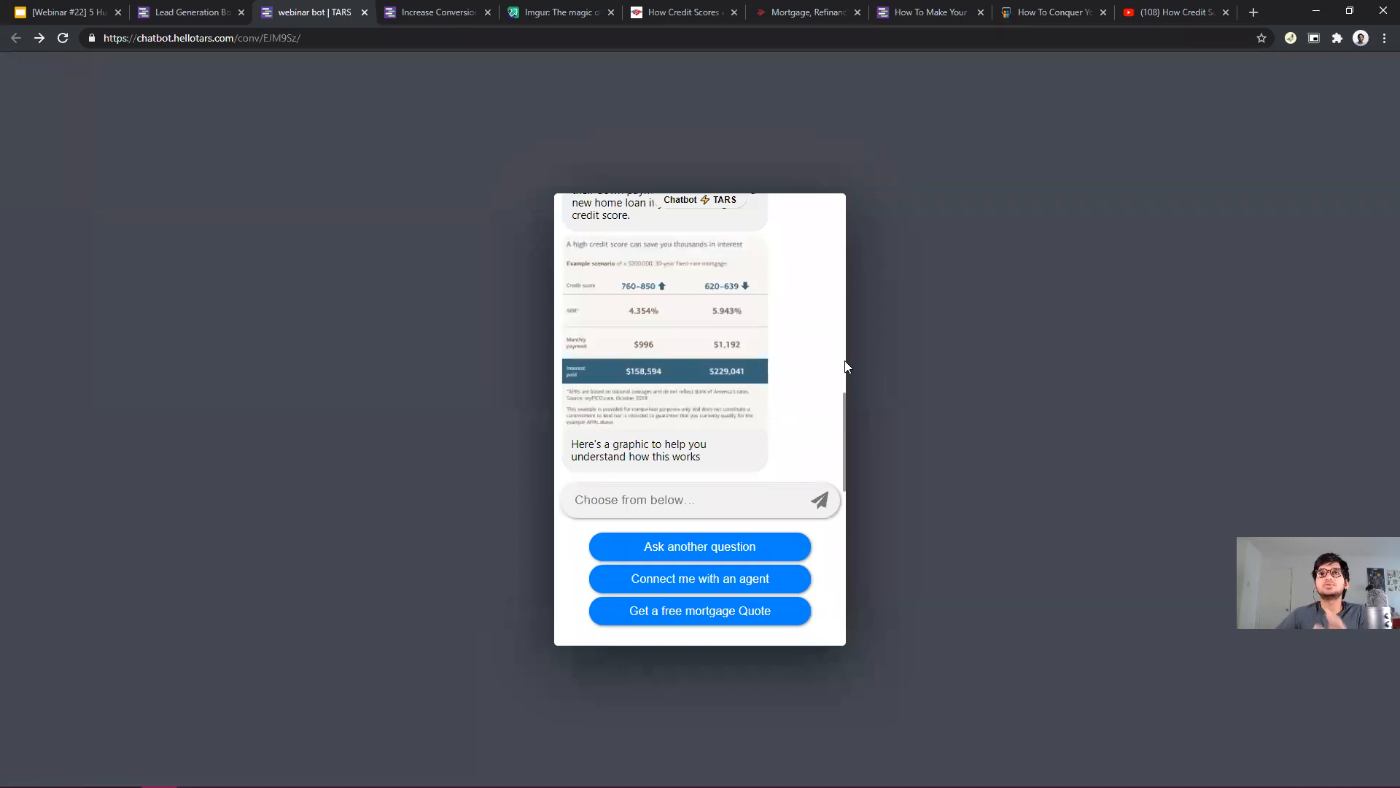
# Switch to the YouTube video "How Credit Score Affects Your Mortgage Rates", place its tab beside the chatbot's and open its embed code.
pyautogui.click(1164, 17)
pyautogui.moveTo(458, 11); pyautogui.dragTo(446, 12)
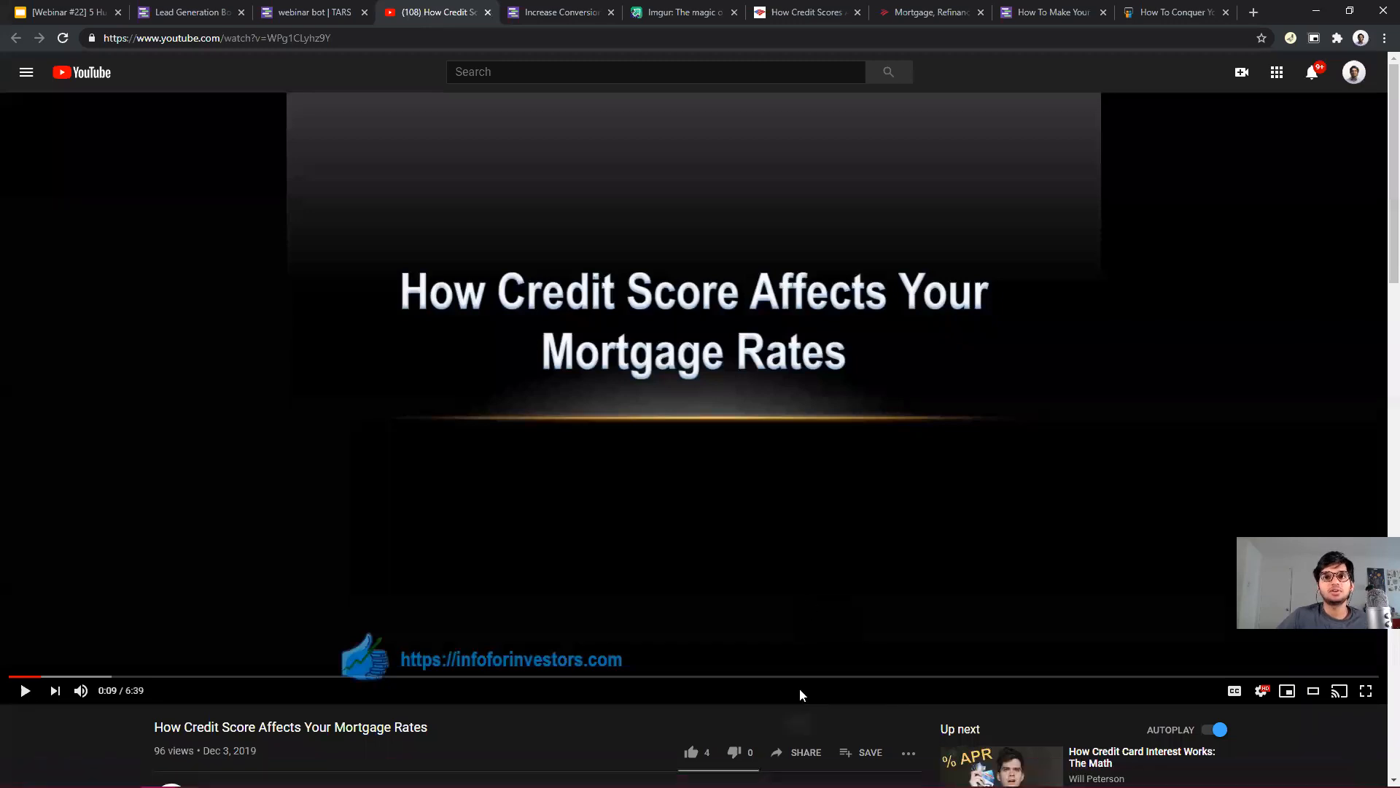
pyautogui.click(804, 754)
pyautogui.click(555, 372)
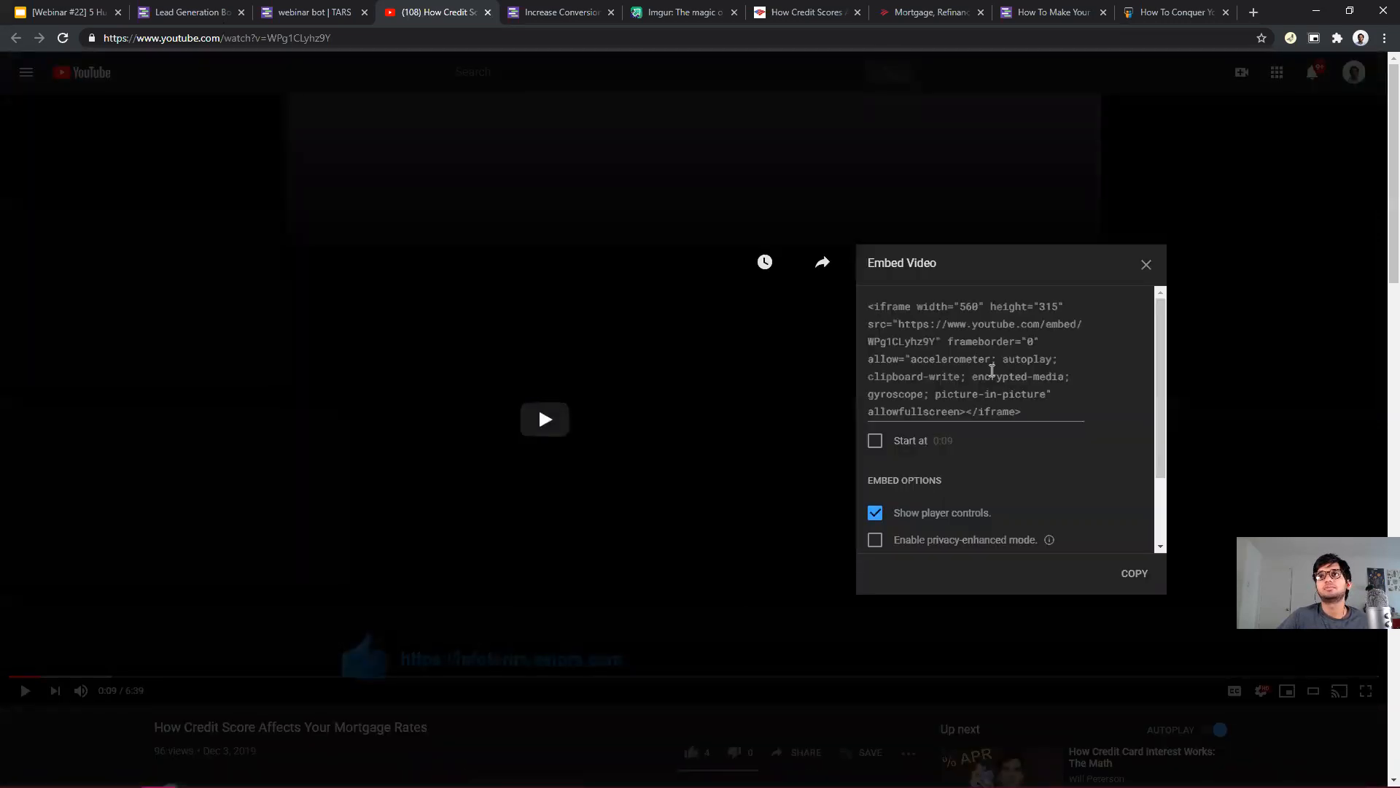
# Set the iframe width in the video's embed code to 300.
pyautogui.click(980, 305)
pyautogui.tripleClick(973, 306)
pyautogui.click(974, 305)
pyautogui.tripleClick(976, 306)
pyautogui.click(980, 306)
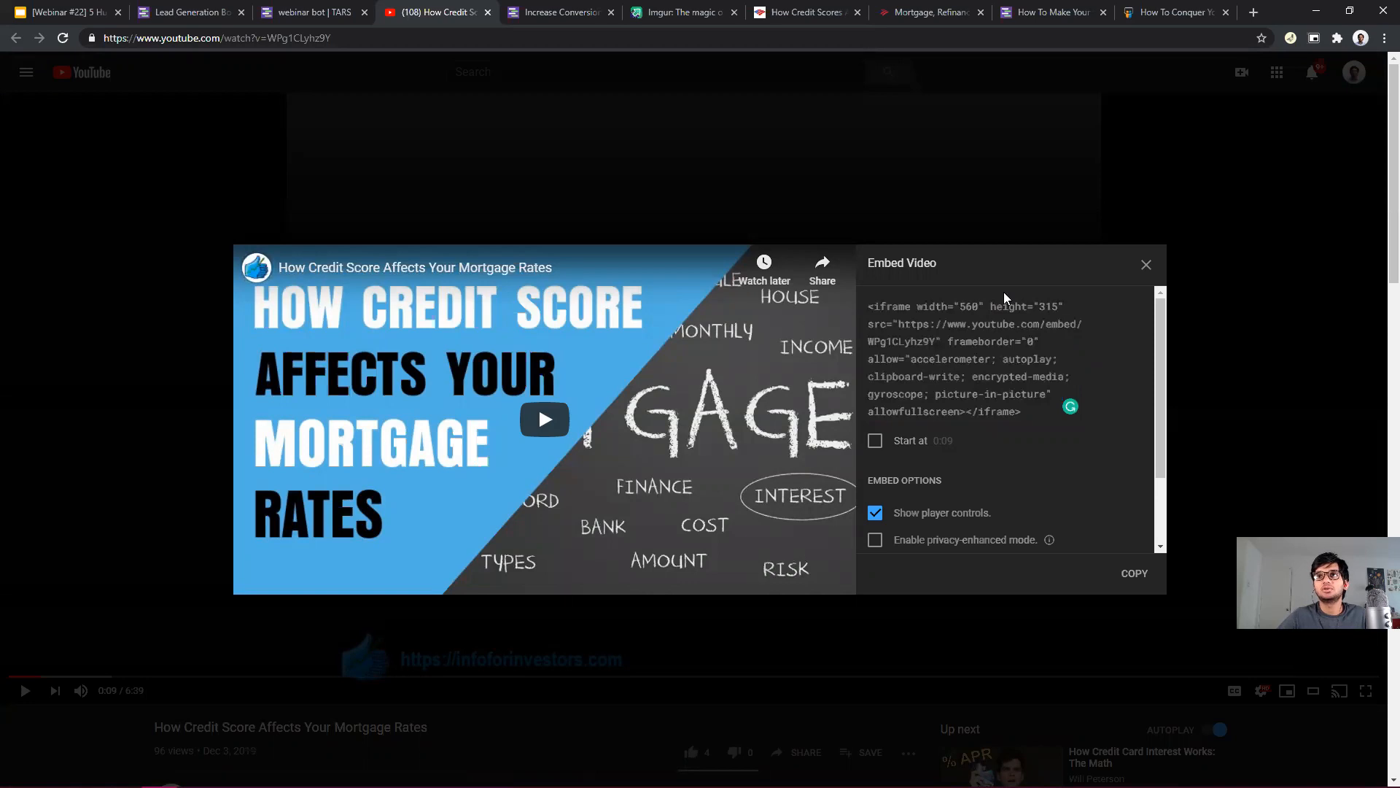
pyautogui.press('BackSpace')
pyautogui.press('BackSpace')
pyautogui.press('BackSpace')
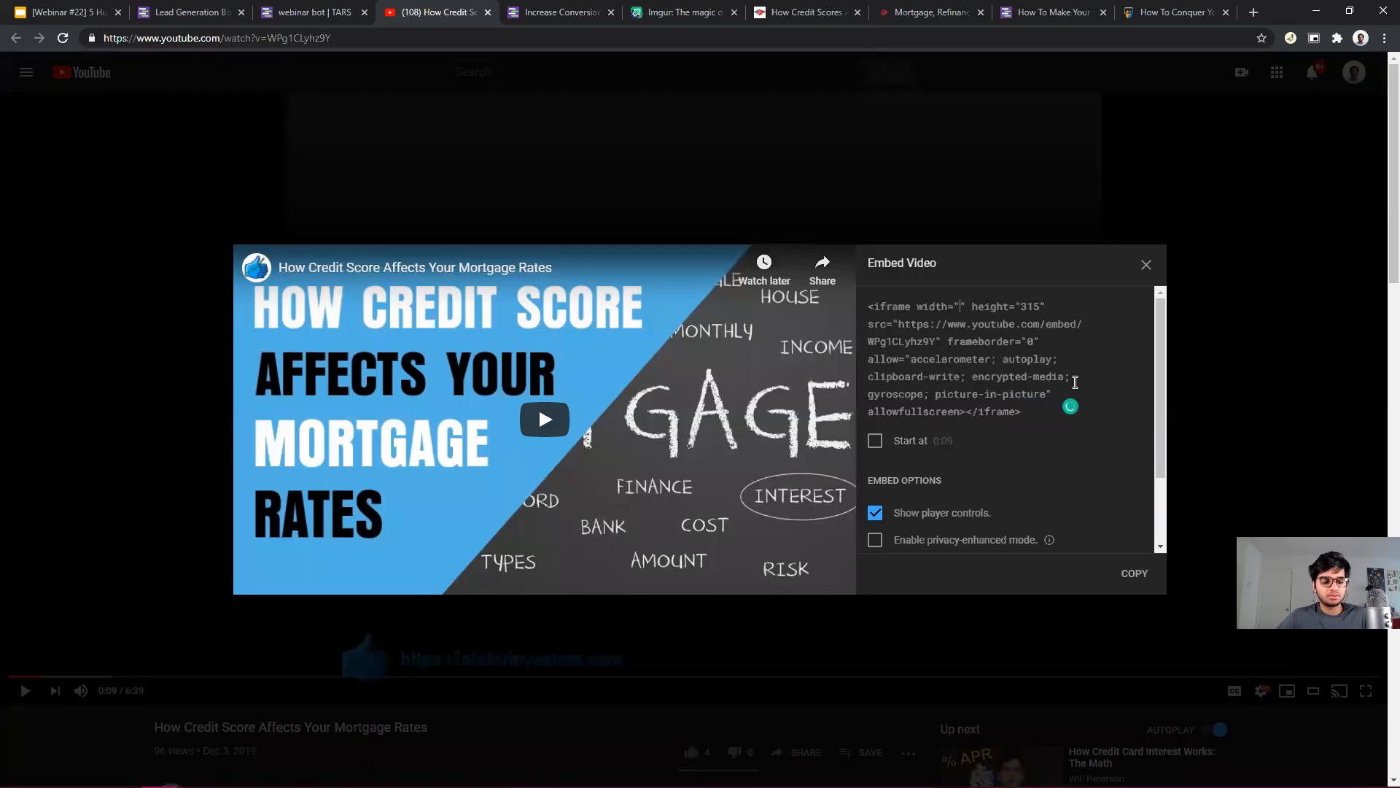
pyautogui.write('300')
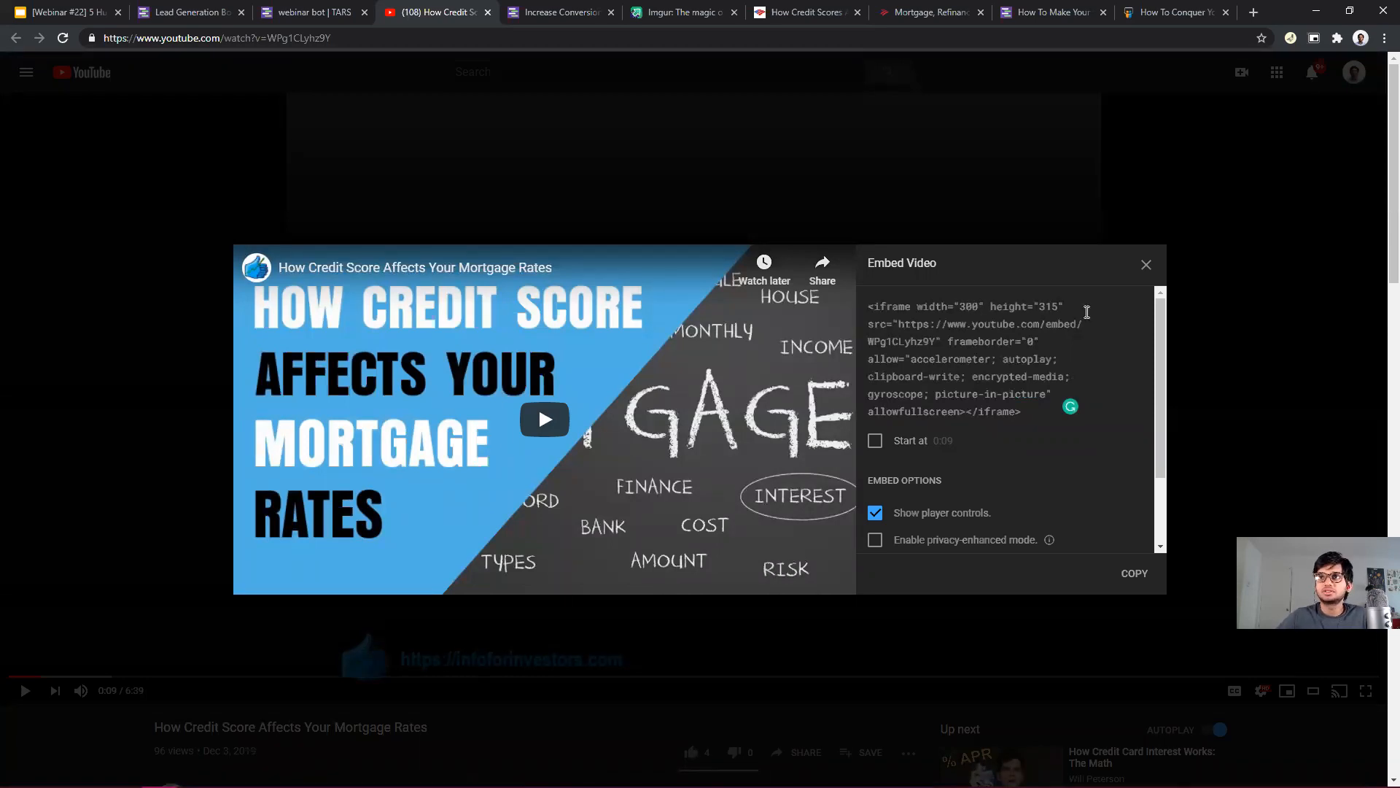
# Set the iframe height in the embed code to 200 and copy the complete code.
pyautogui.click(1058, 306)
pyautogui.click(1060, 306)
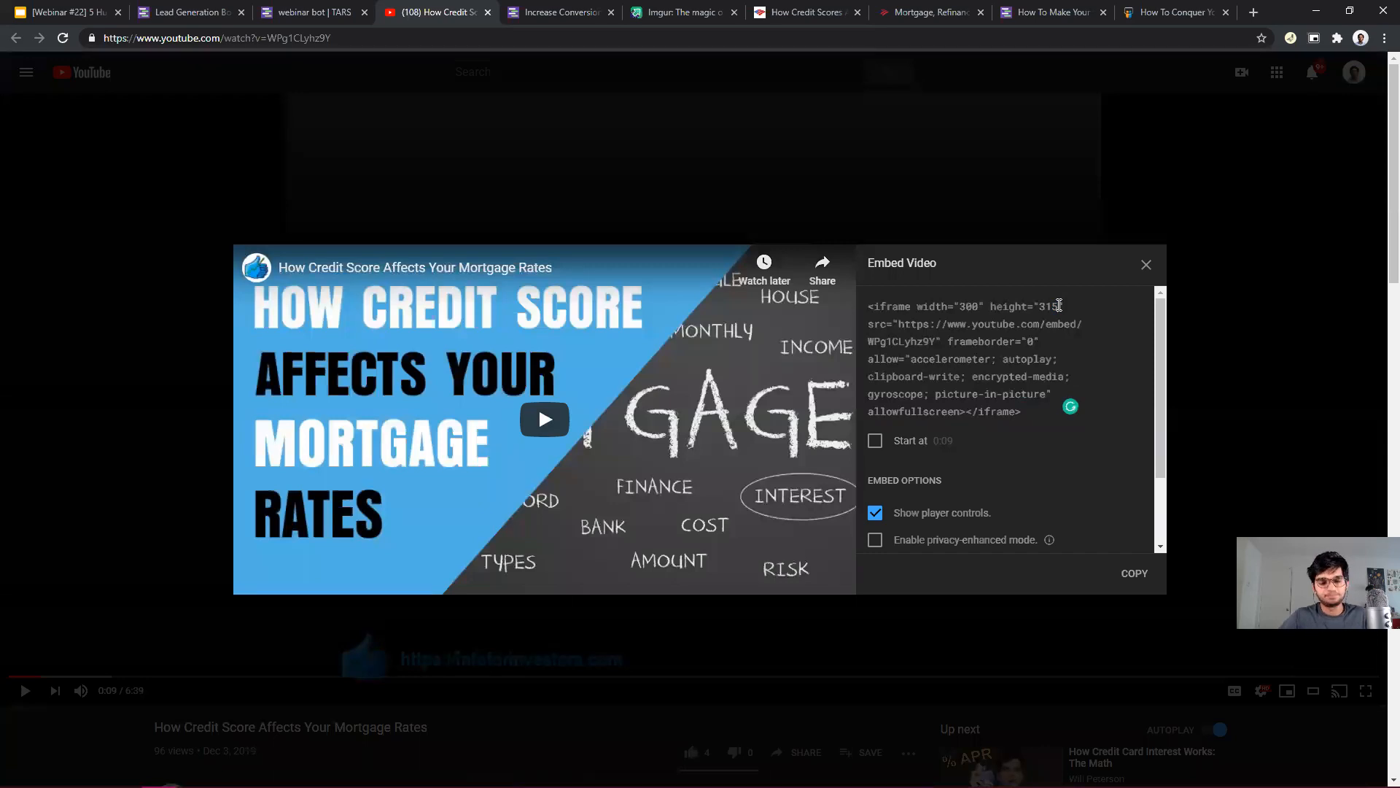
pyautogui.press('BackSpace')
pyautogui.press('BackSpace')
pyautogui.write('200')
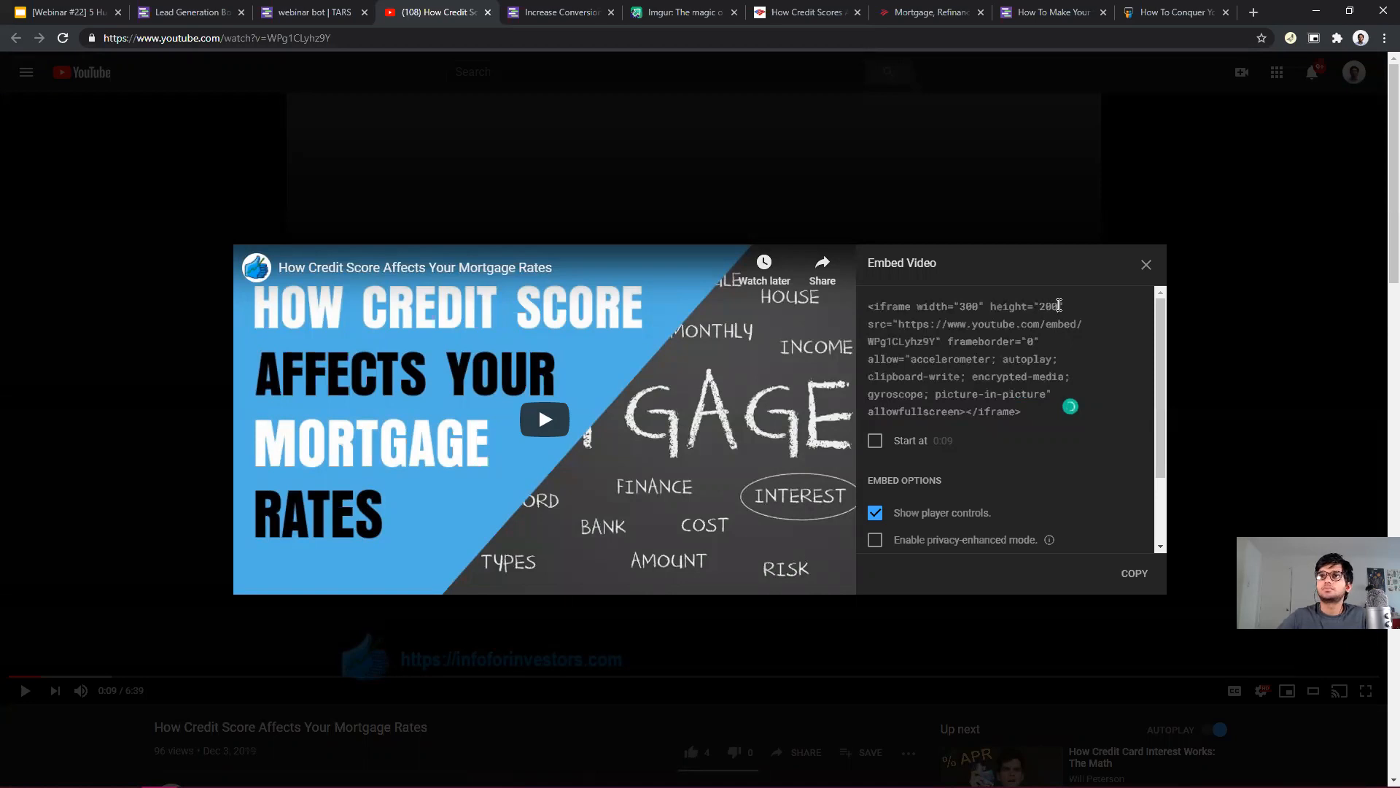
pyautogui.scroll(-3, 1145, 484)
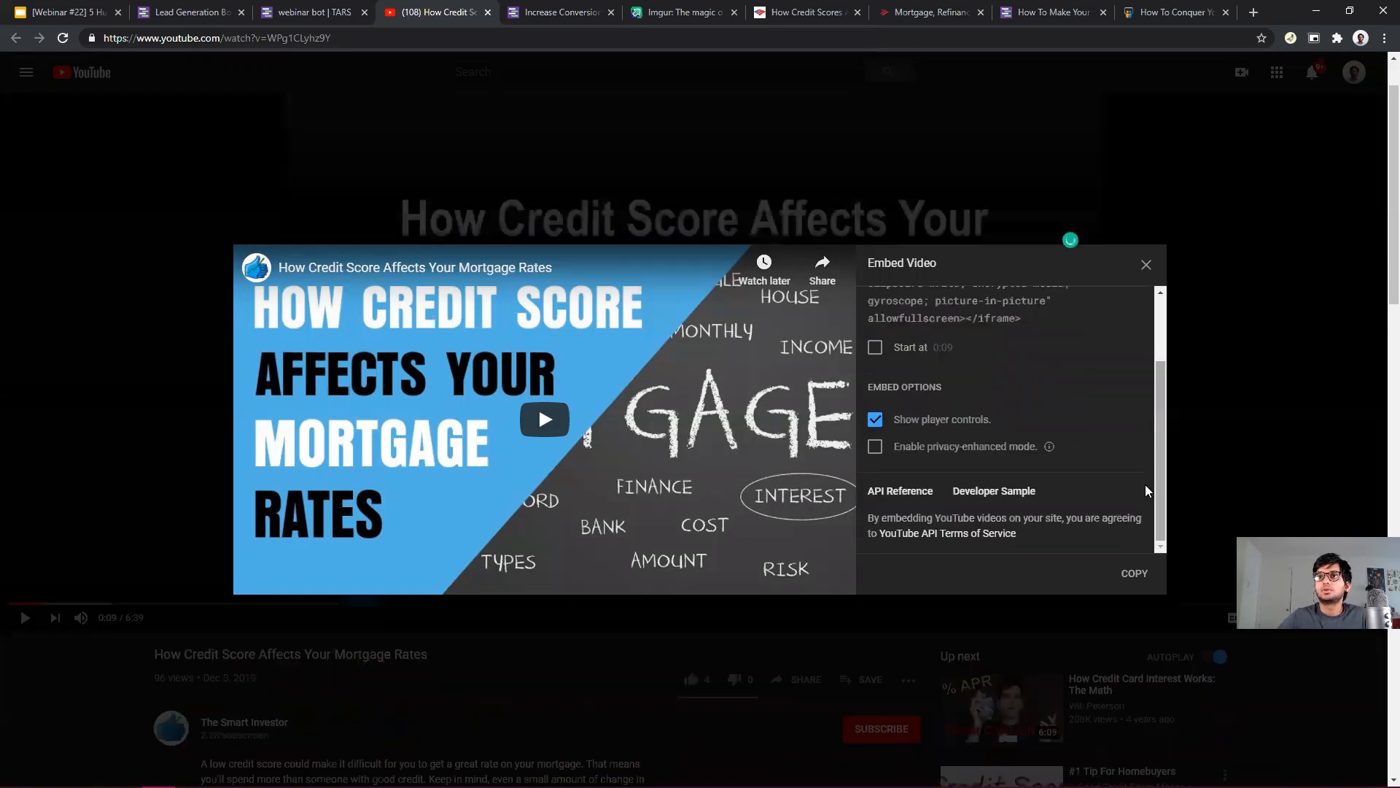
pyautogui.scroll(2, 1065, 497)
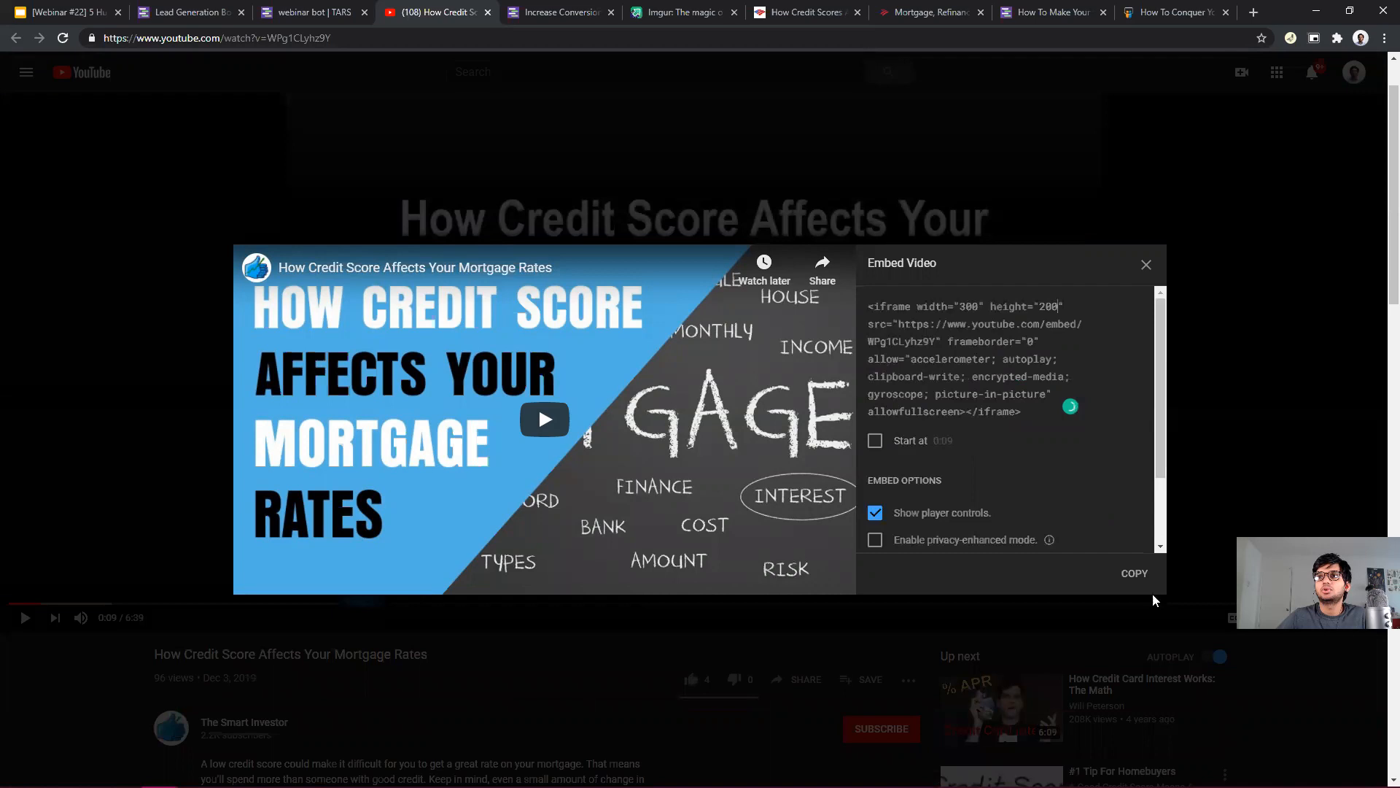
pyautogui.click(1135, 575)
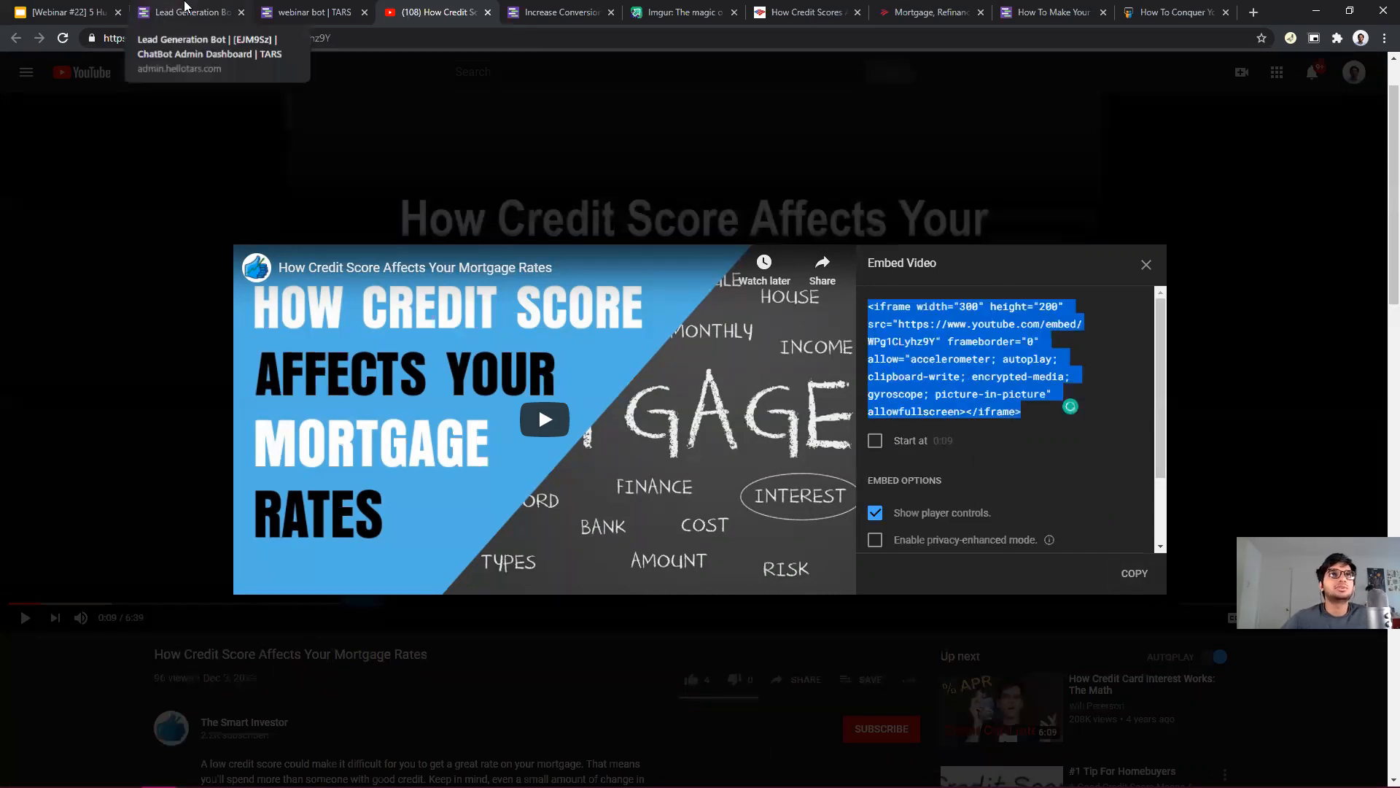
# In the TARS credit_score gambit, remove the third message's image and change its text to "Here's a video to help you understand how this works".
pyautogui.click(185, 7)
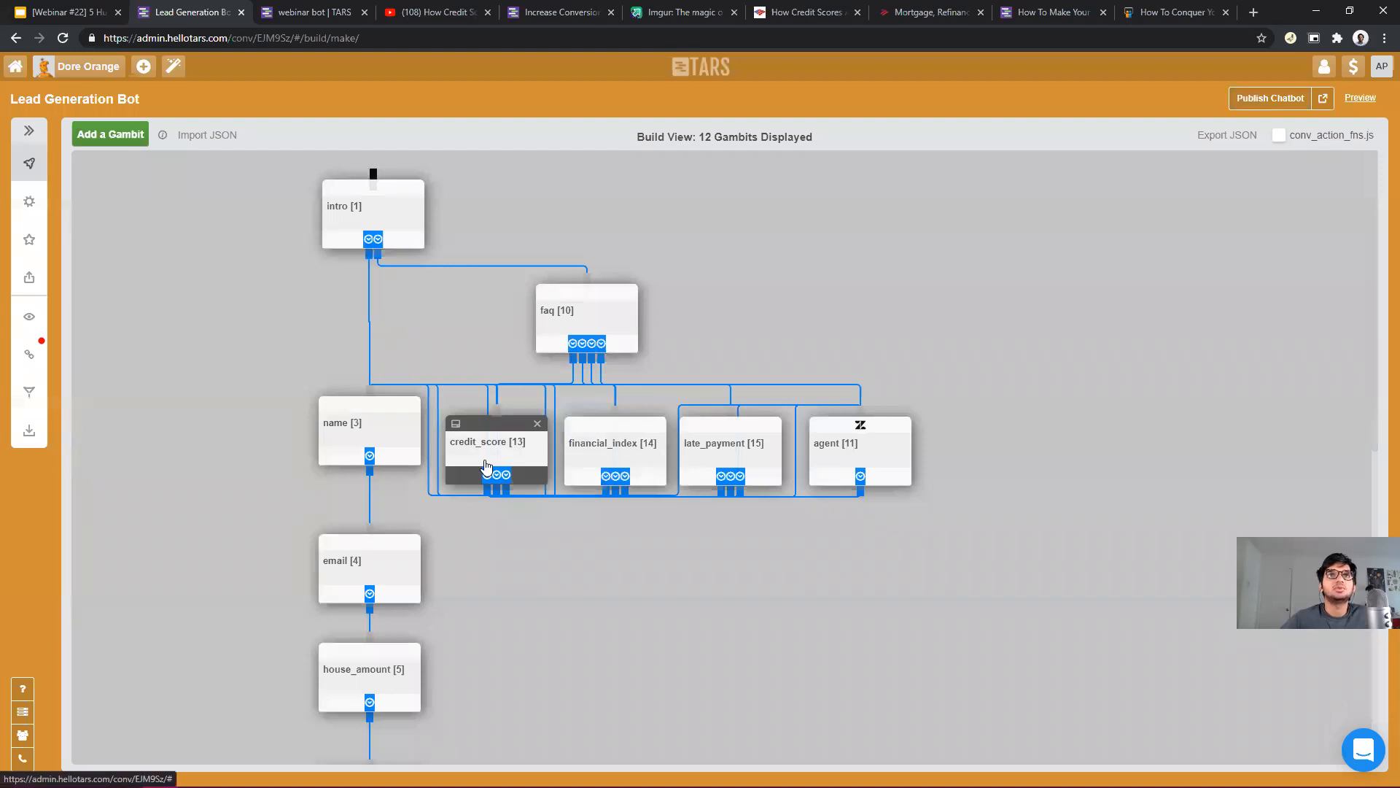
pyautogui.click(487, 466)
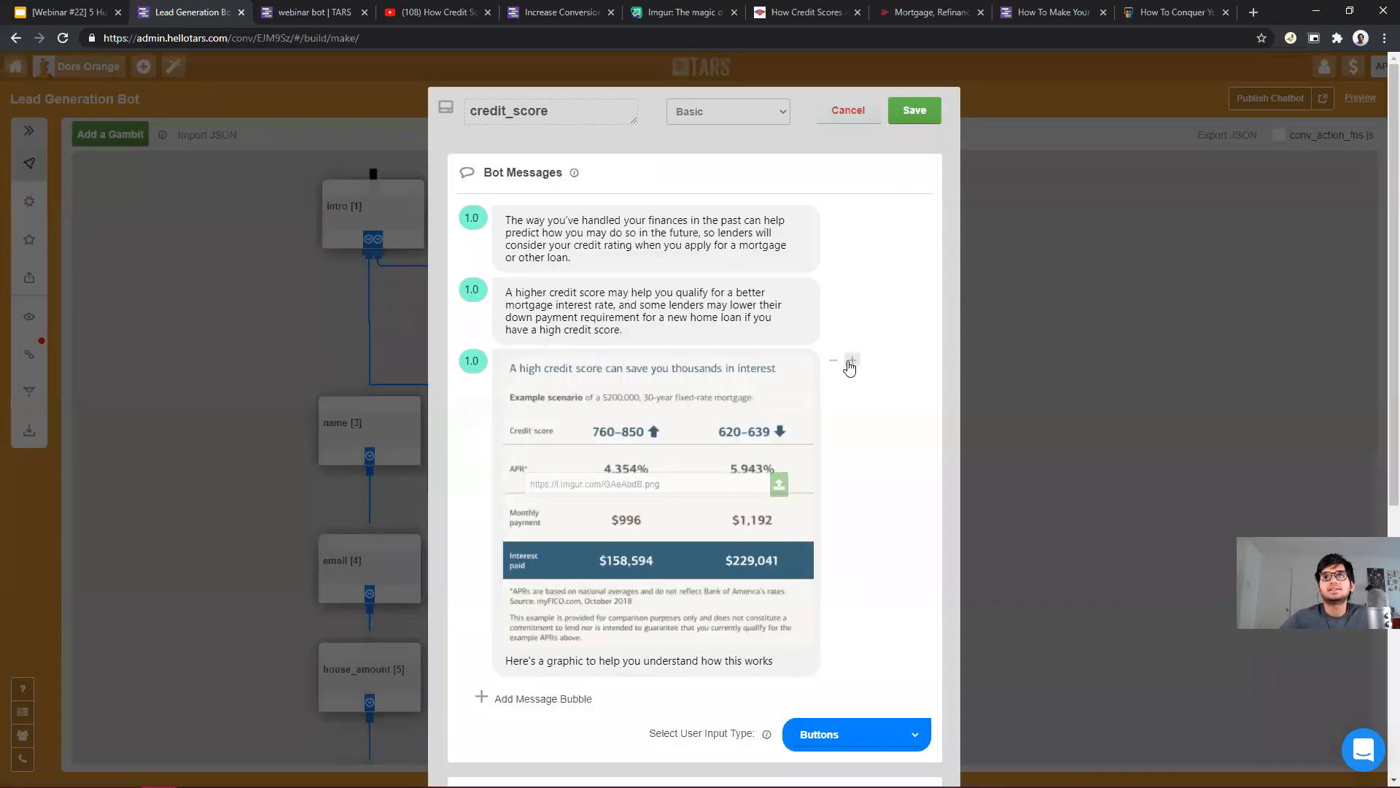
pyautogui.click(899, 361)
pyautogui.click(563, 369)
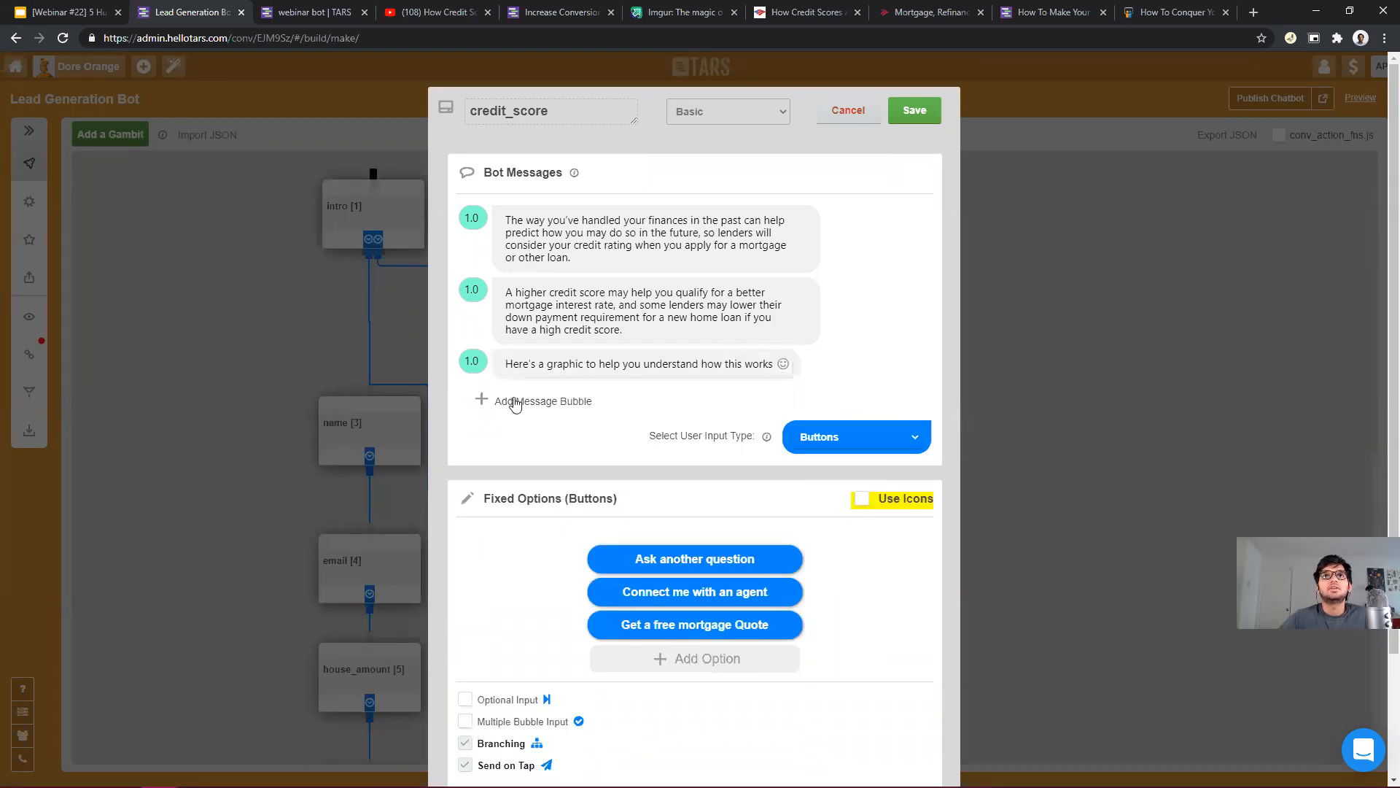
pyautogui.moveTo(583, 365); pyautogui.dragTo(549, 363)
pyautogui.write('video')
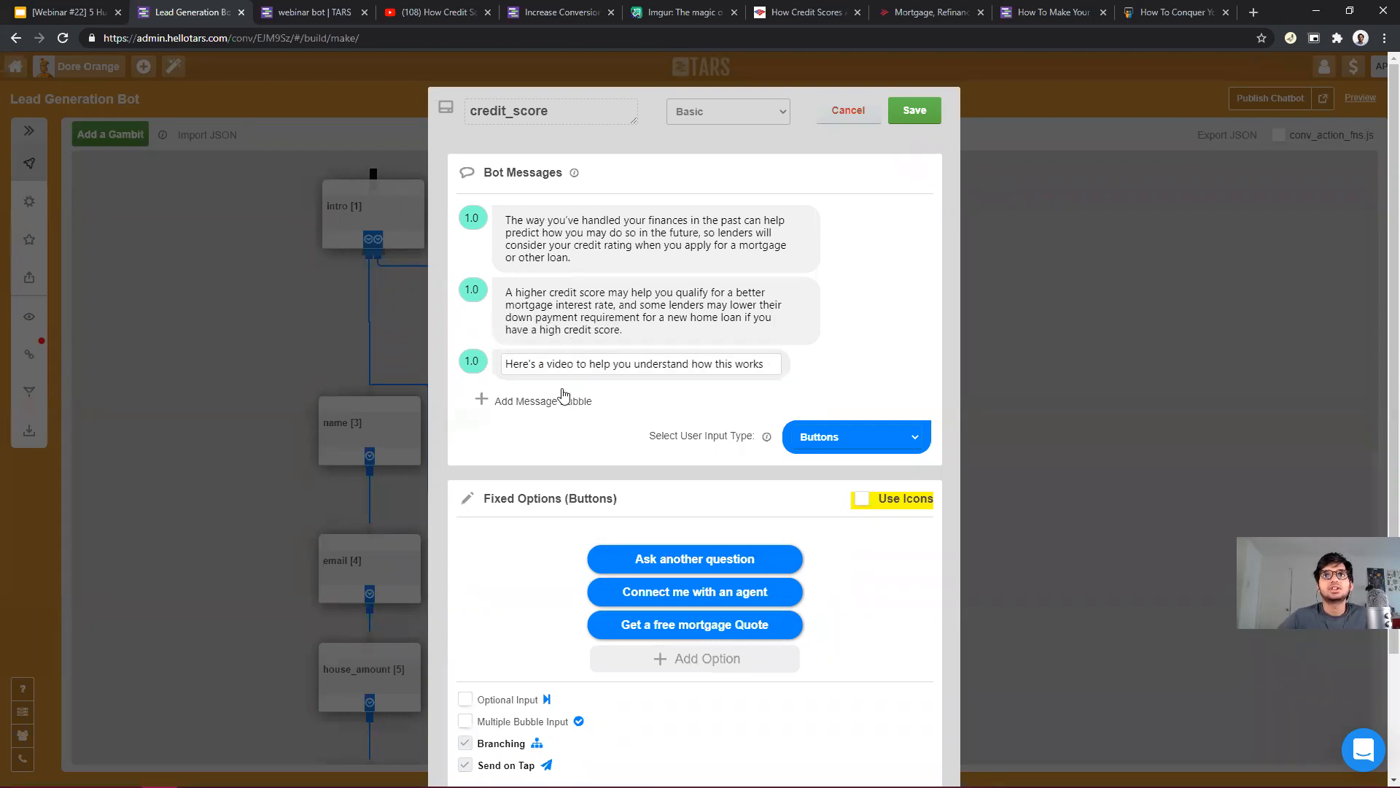
# Add a fourth message bubble containing the copied YouTube embed code and save the credit_score gambit.
pyautogui.click(544, 404)
pyautogui.click(544, 399)
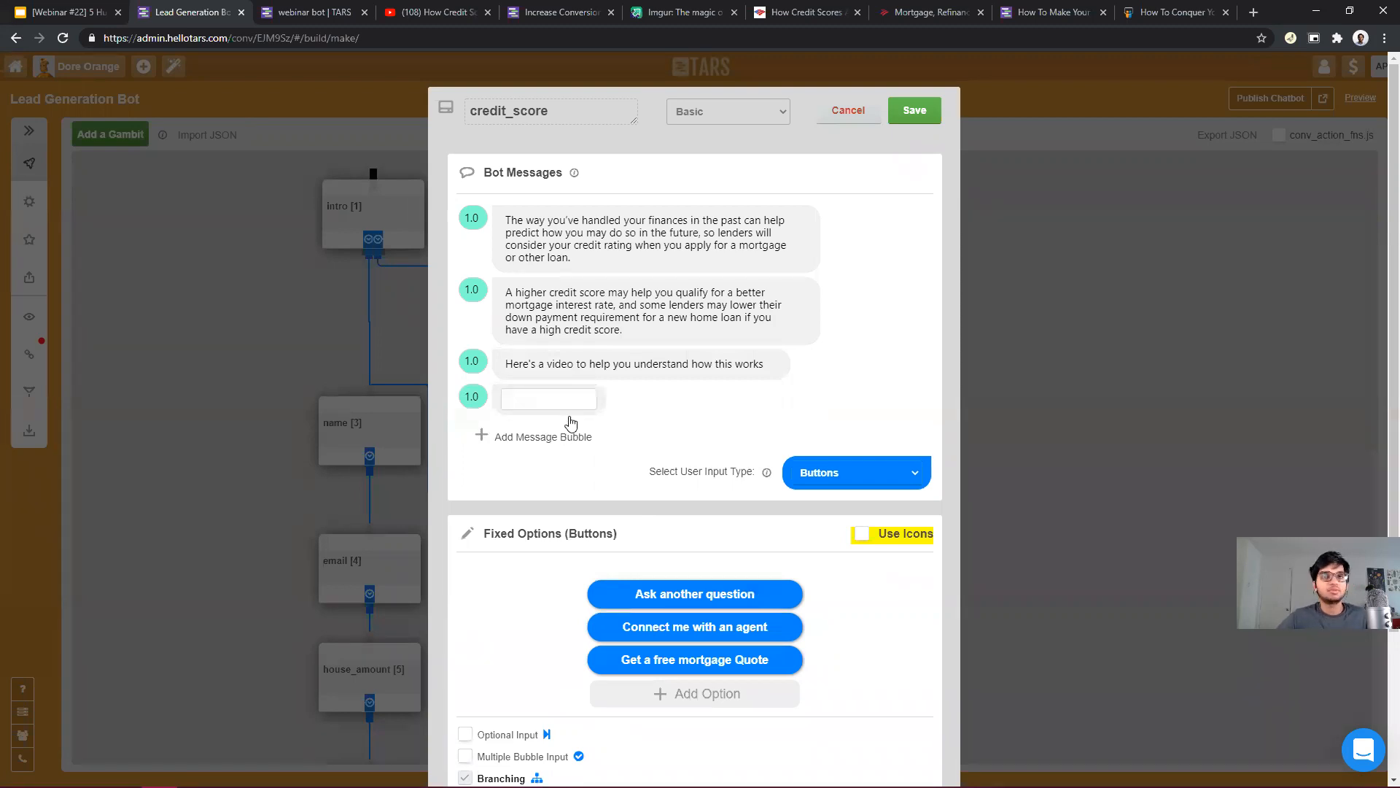
pyautogui.hotkey('ctrl', 'v')
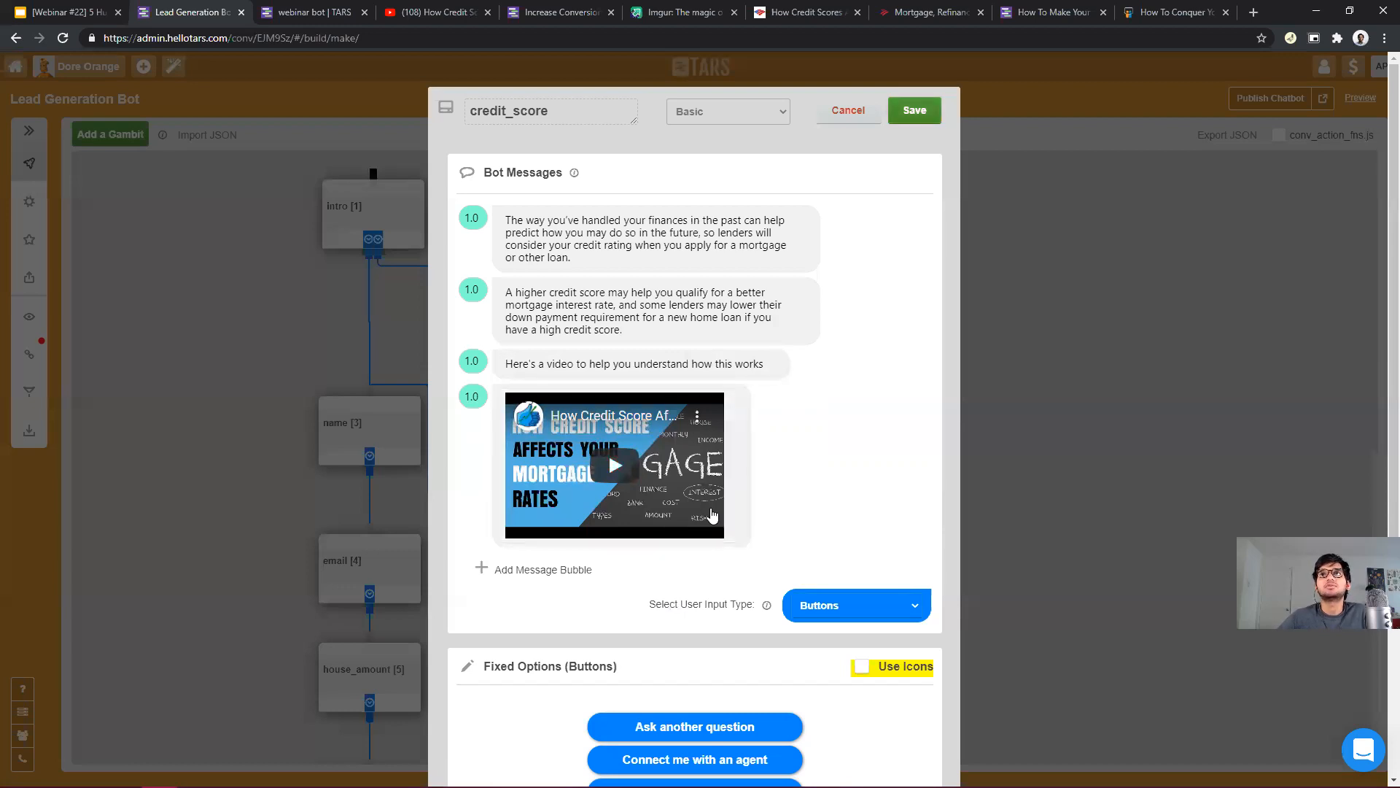
pyautogui.click(1189, 93)
# Publish the updated Lead Generation Bot and reload its live chatbot page, returning to the bot's build view.
pyautogui.click(1270, 97)
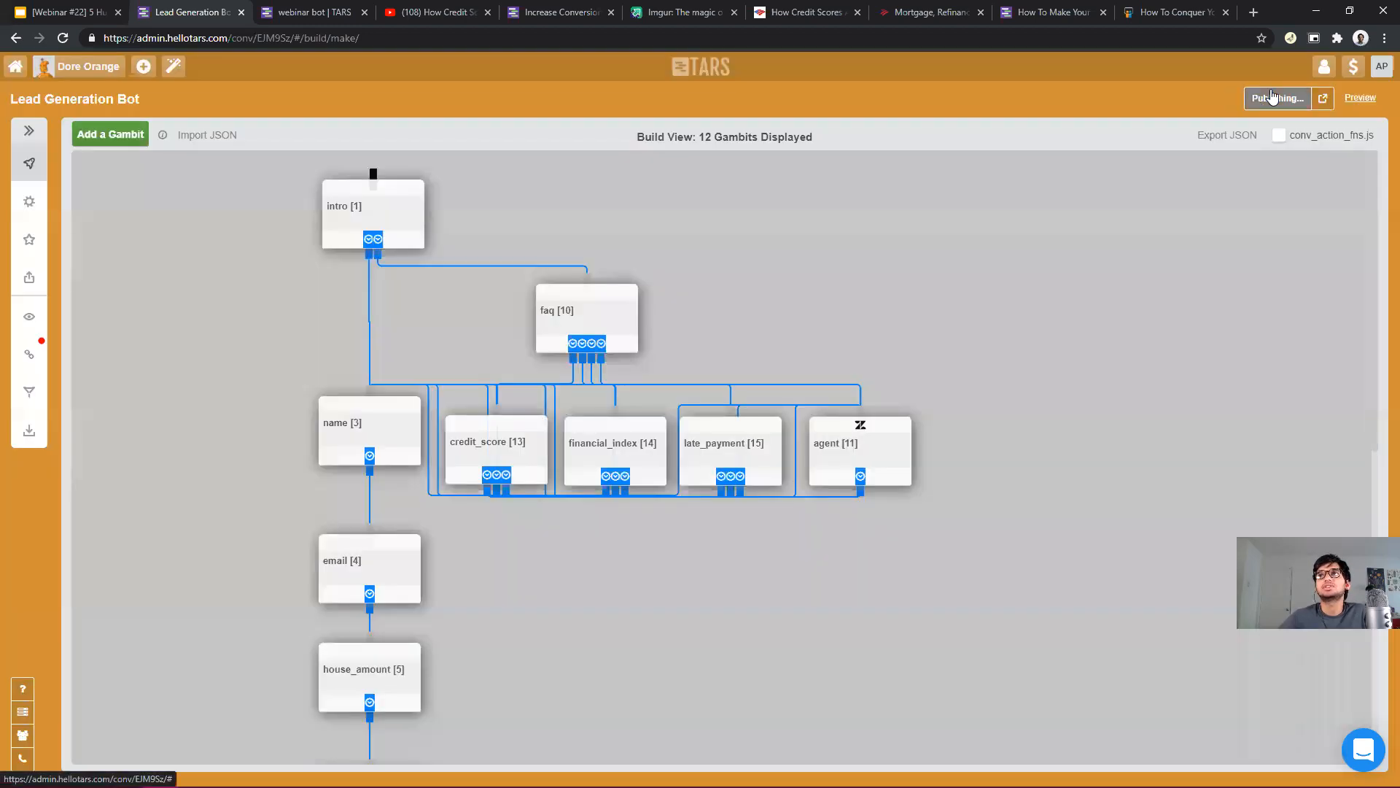
pyautogui.click(306, 10)
pyautogui.click(63, 38)
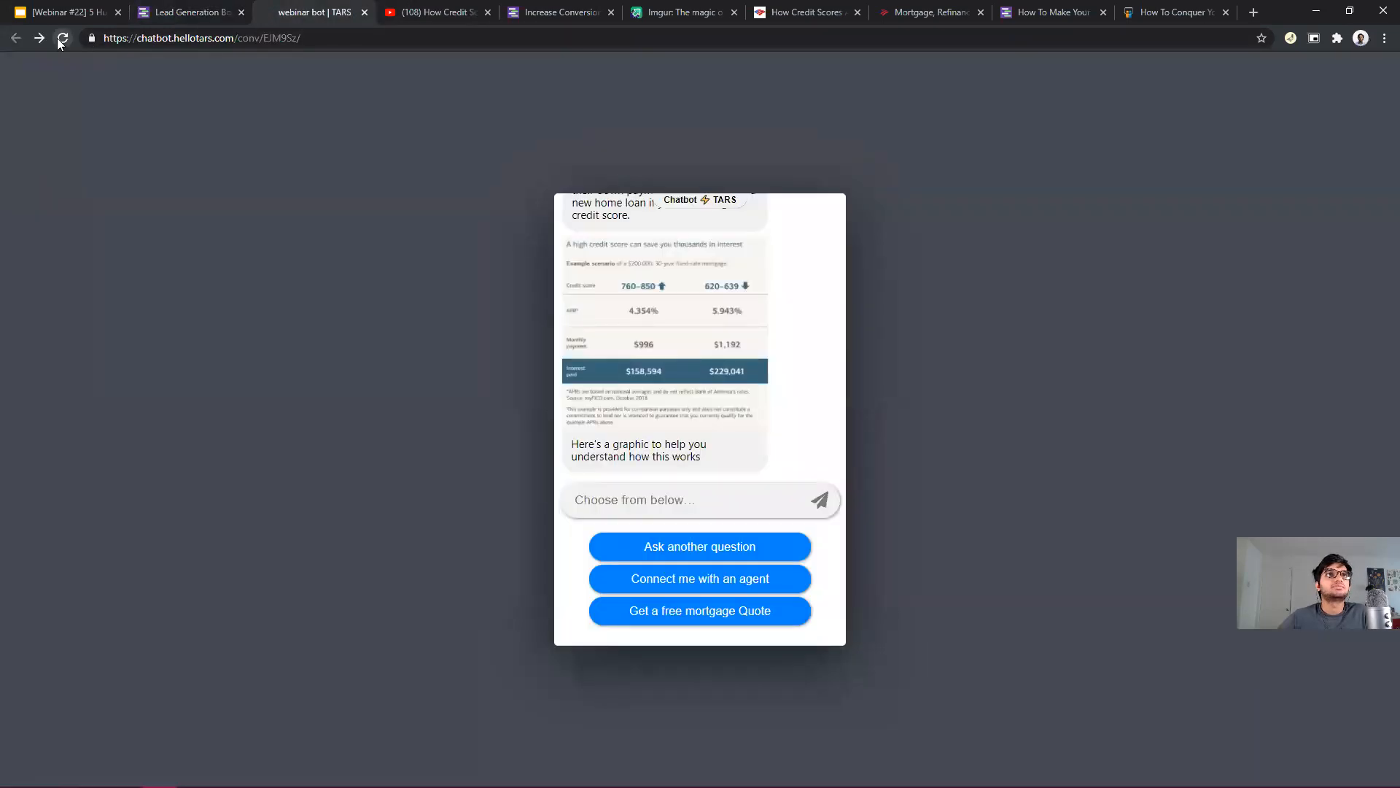
pyautogui.press('Return')
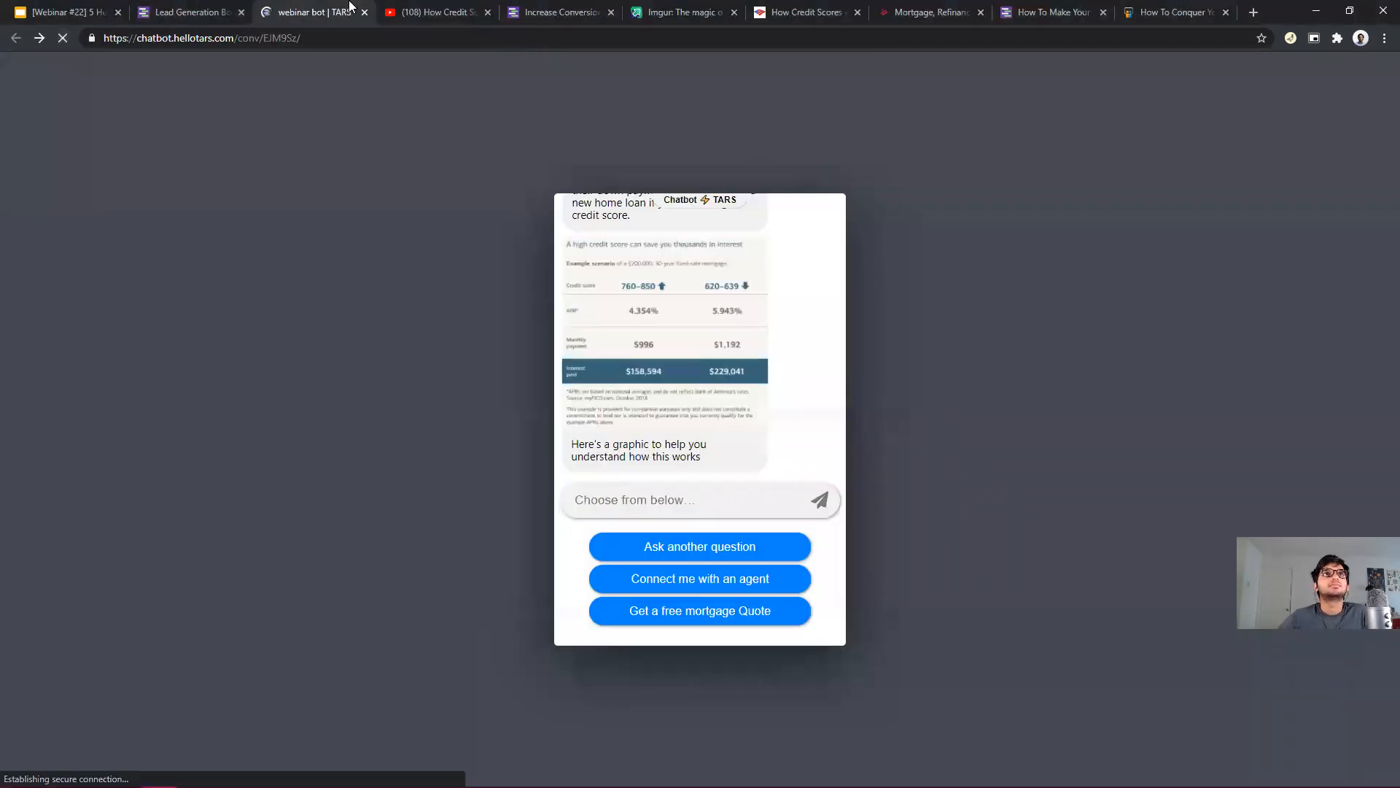
pyautogui.click(188, 11)
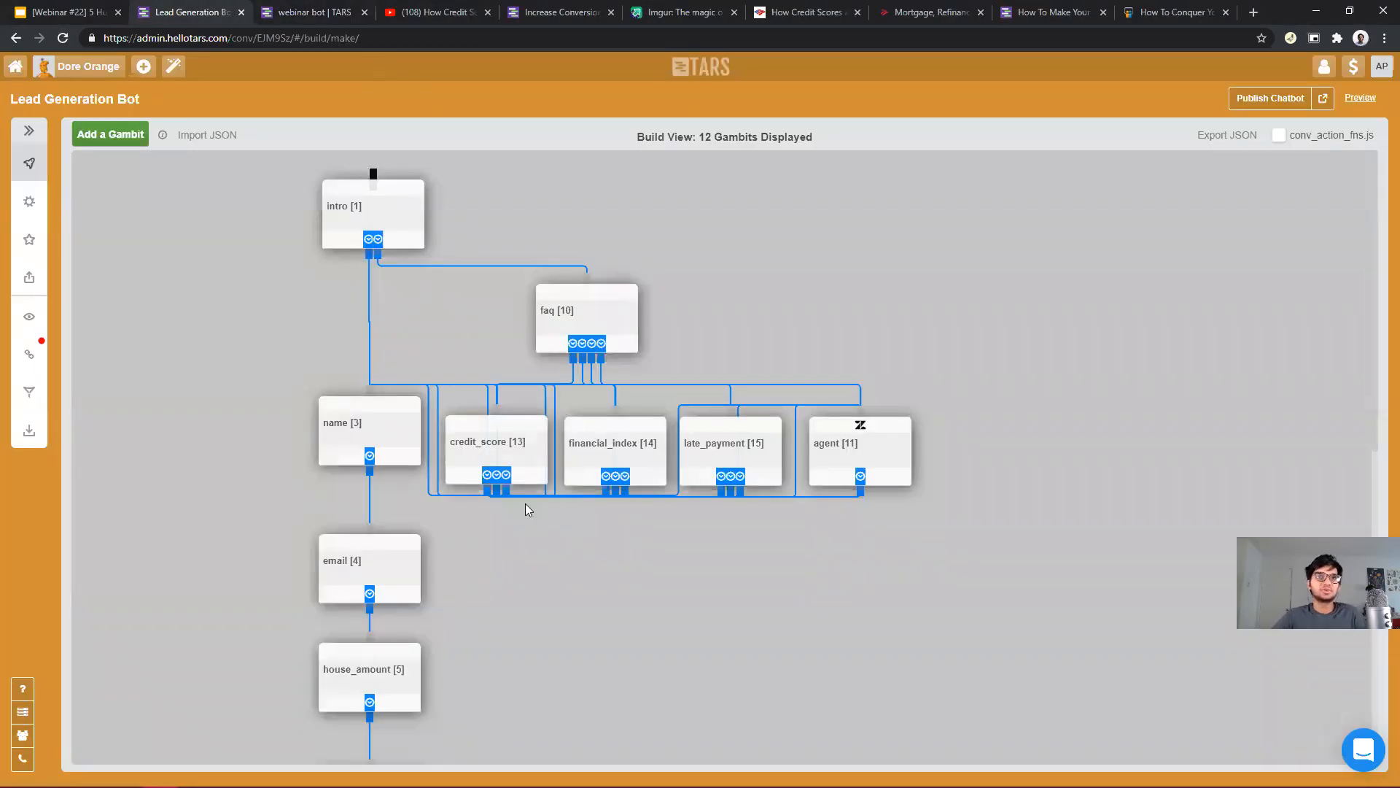
# Load the live chatbot starting at the credit_score gambit by adding ?_startgid=13 to its URL.
pyautogui.moveTo(505, 464)
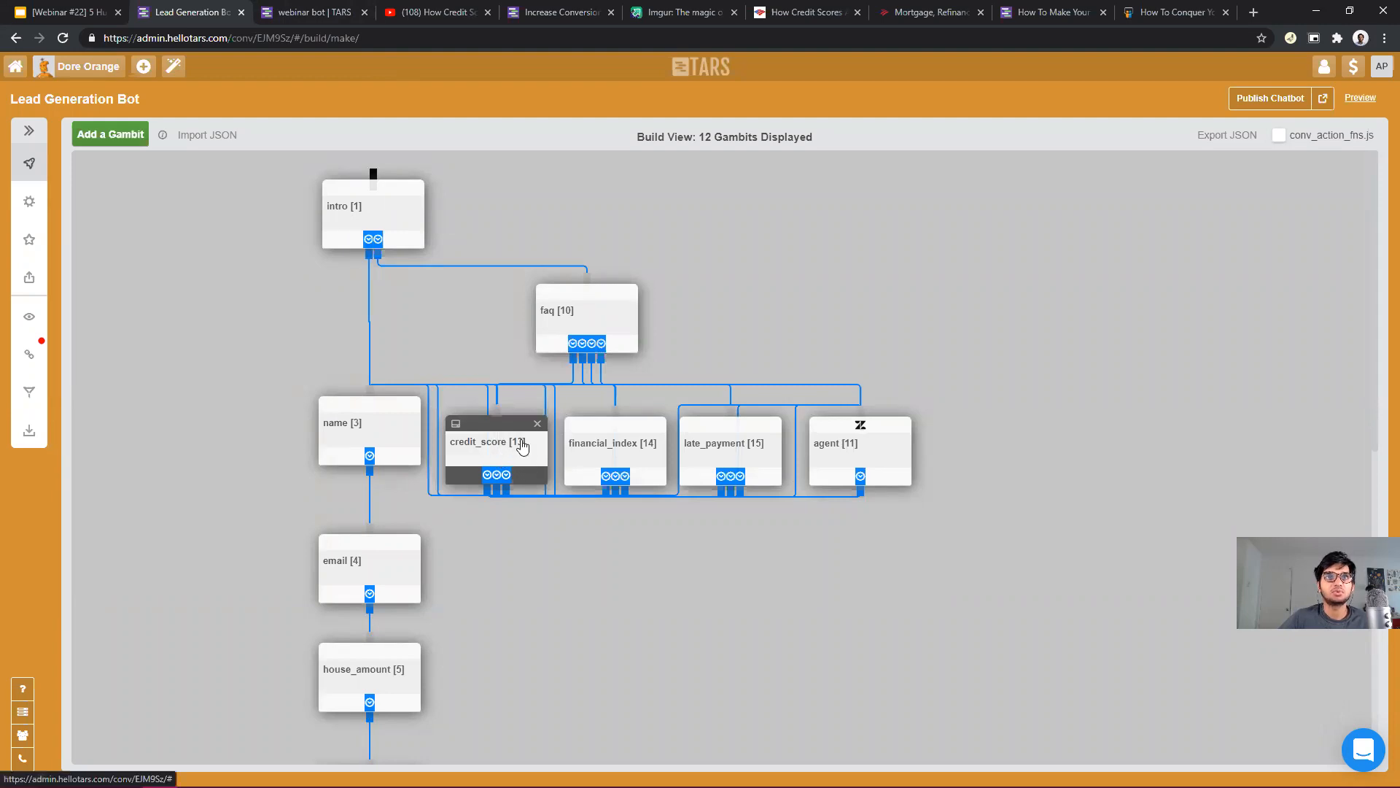
pyautogui.click(315, 10)
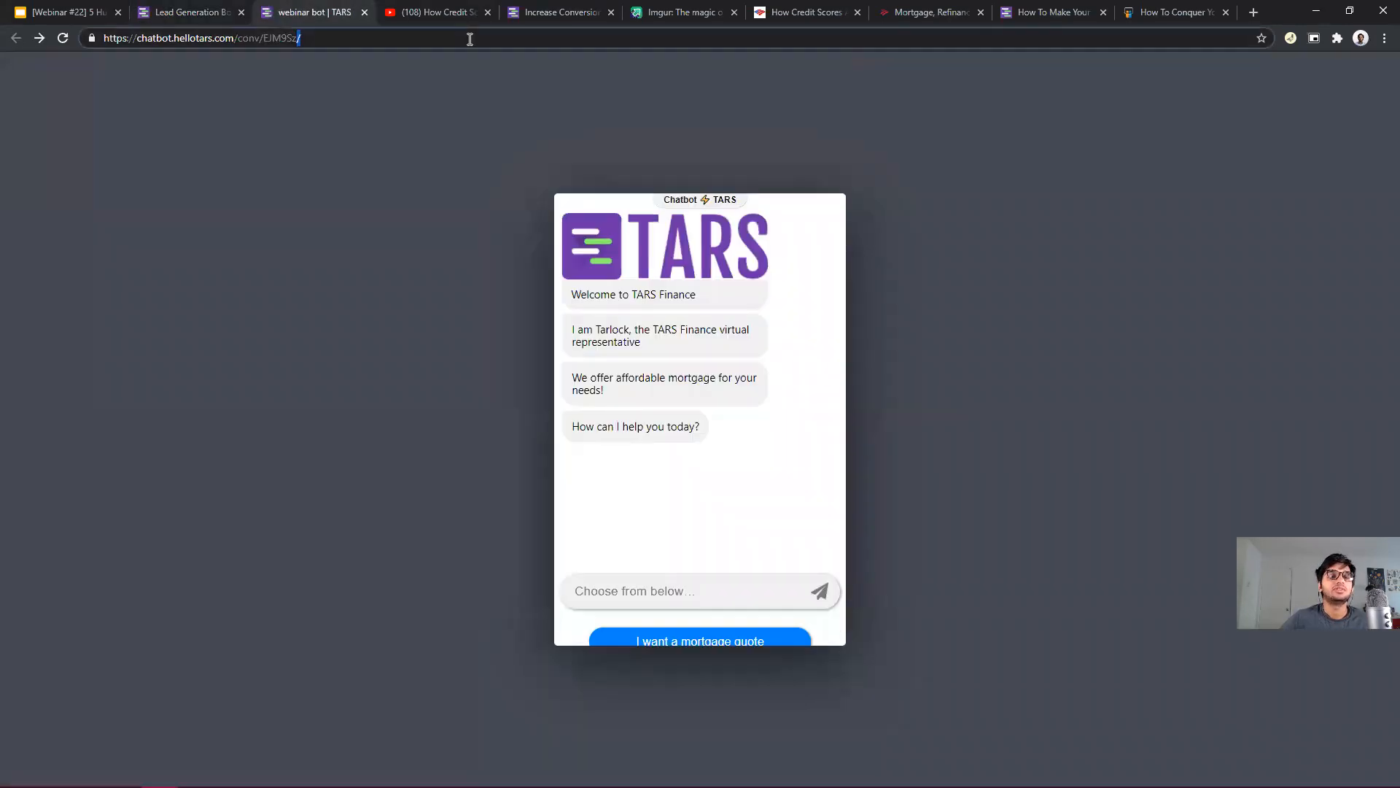
pyautogui.write('?')
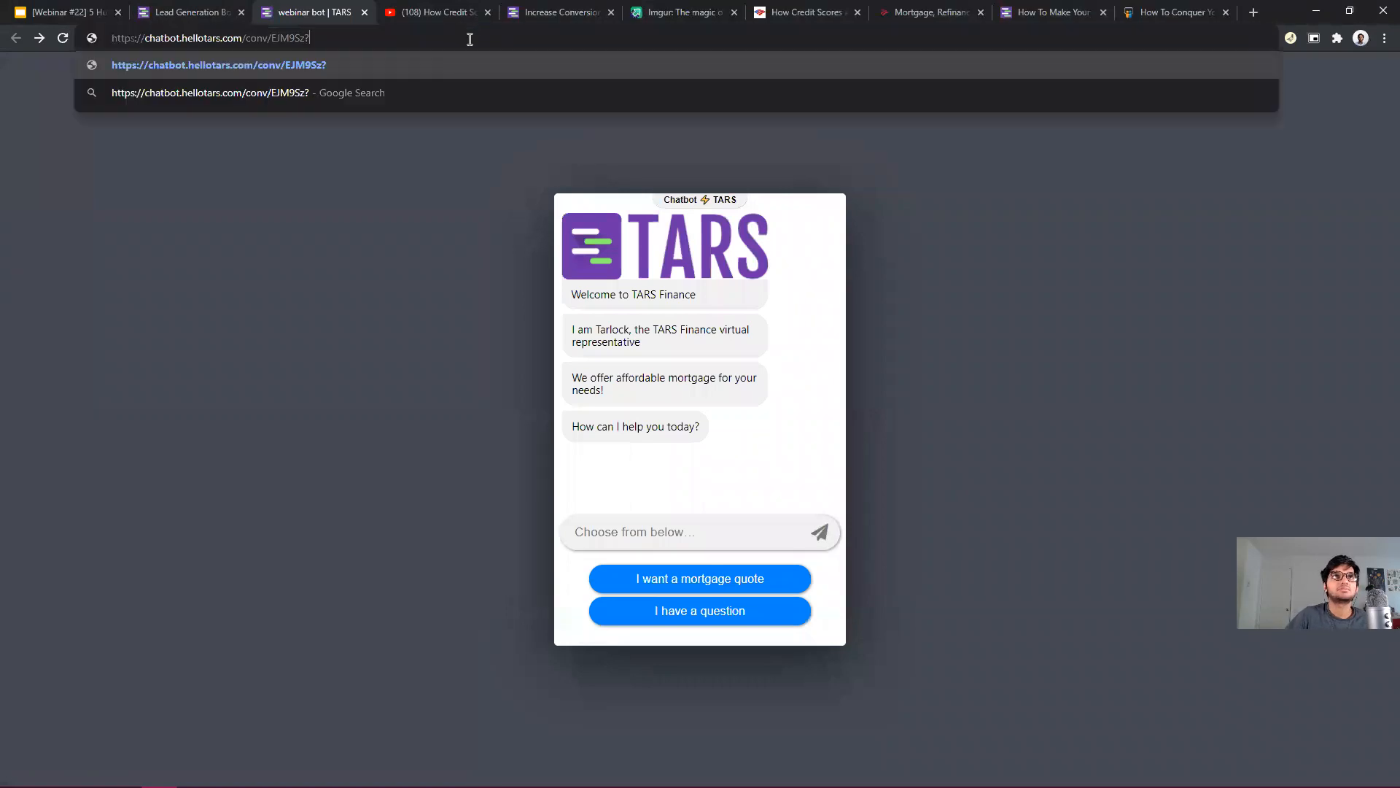
pyautogui.write('_s')
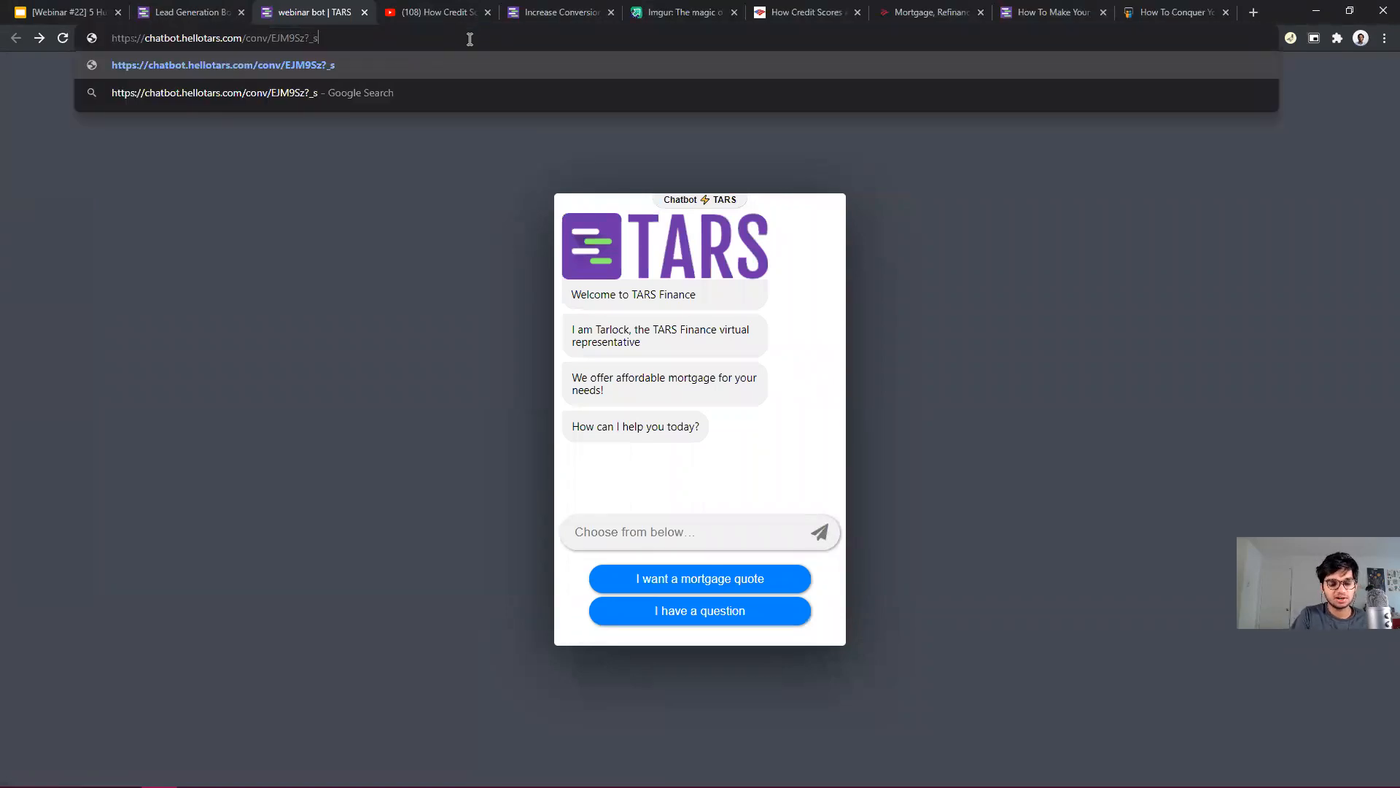
pyautogui.write('tartgi')
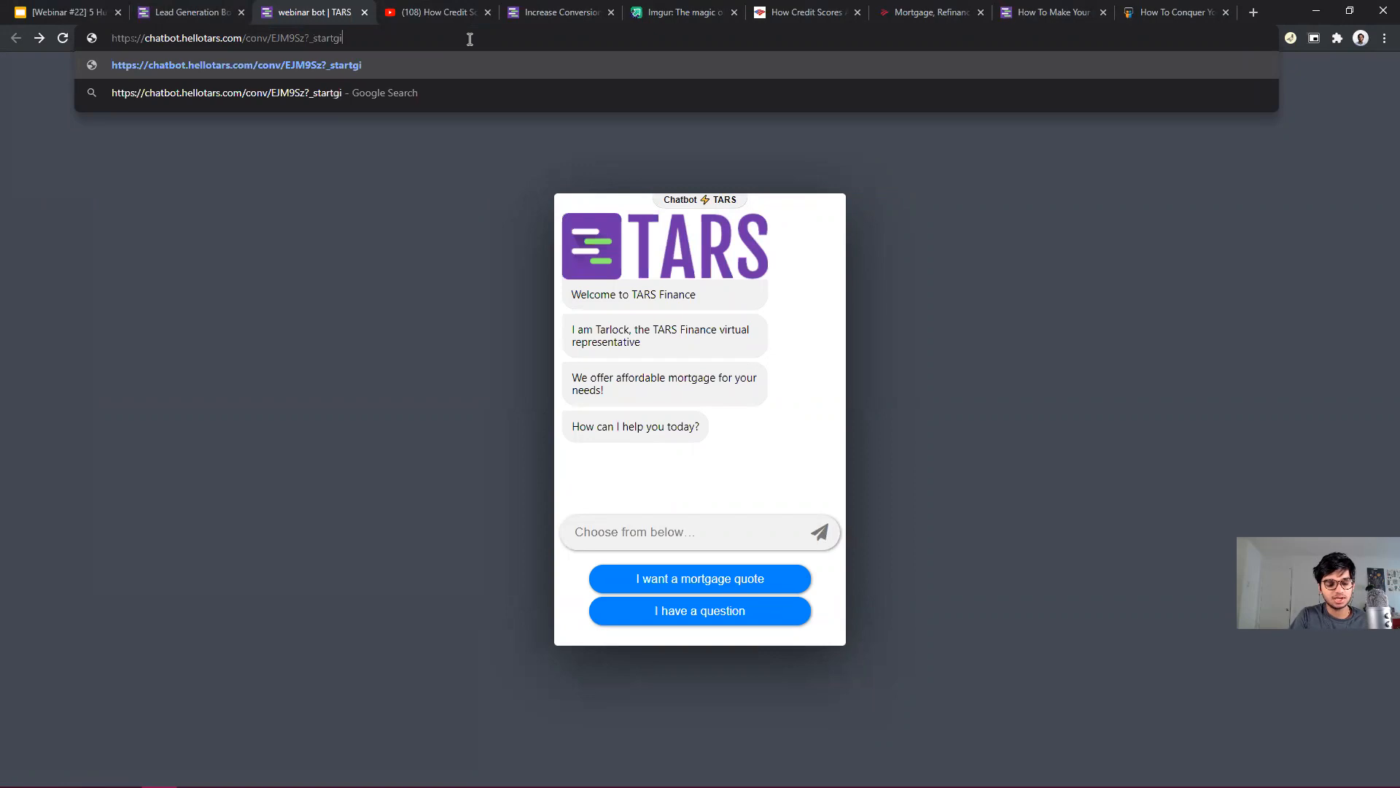
pyautogui.write('d=13')
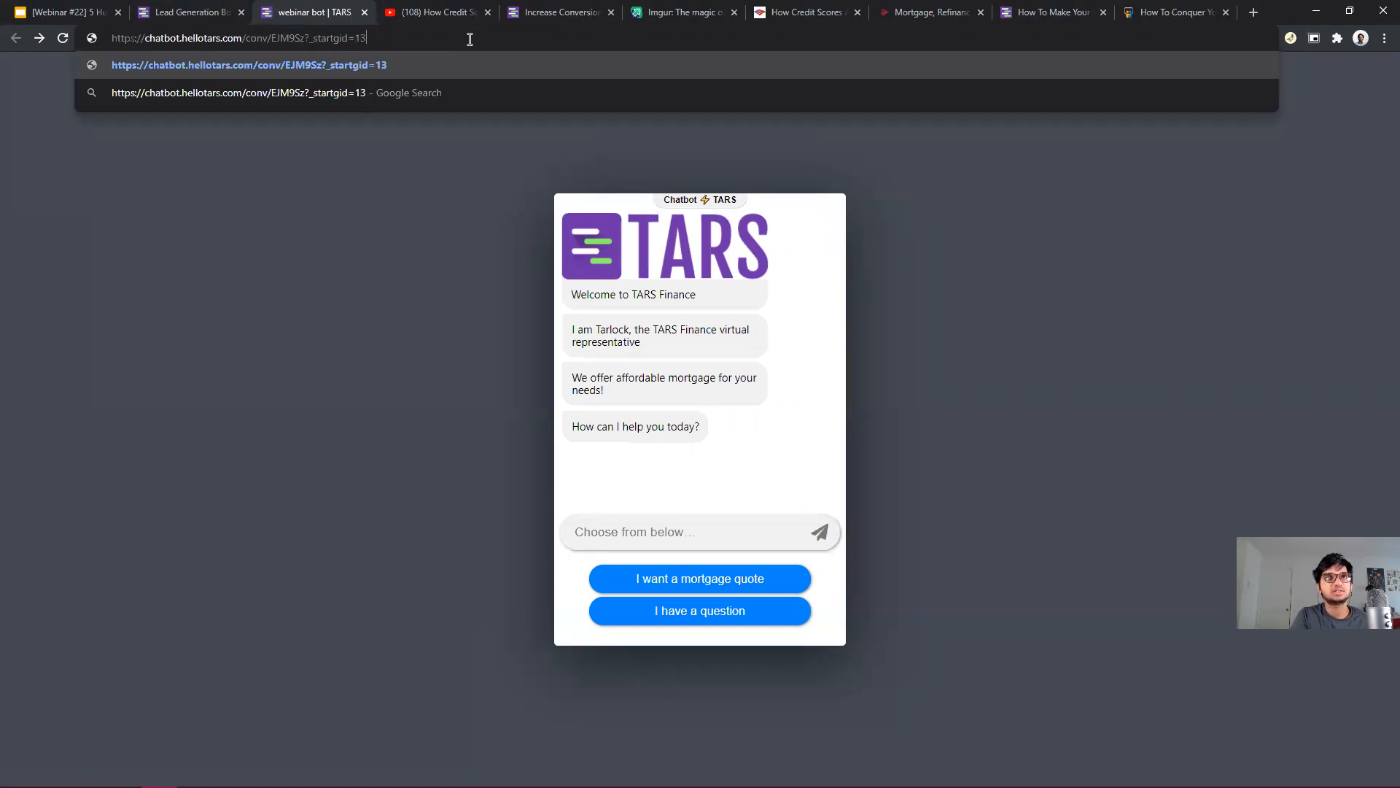
pyautogui.click(186, 12)
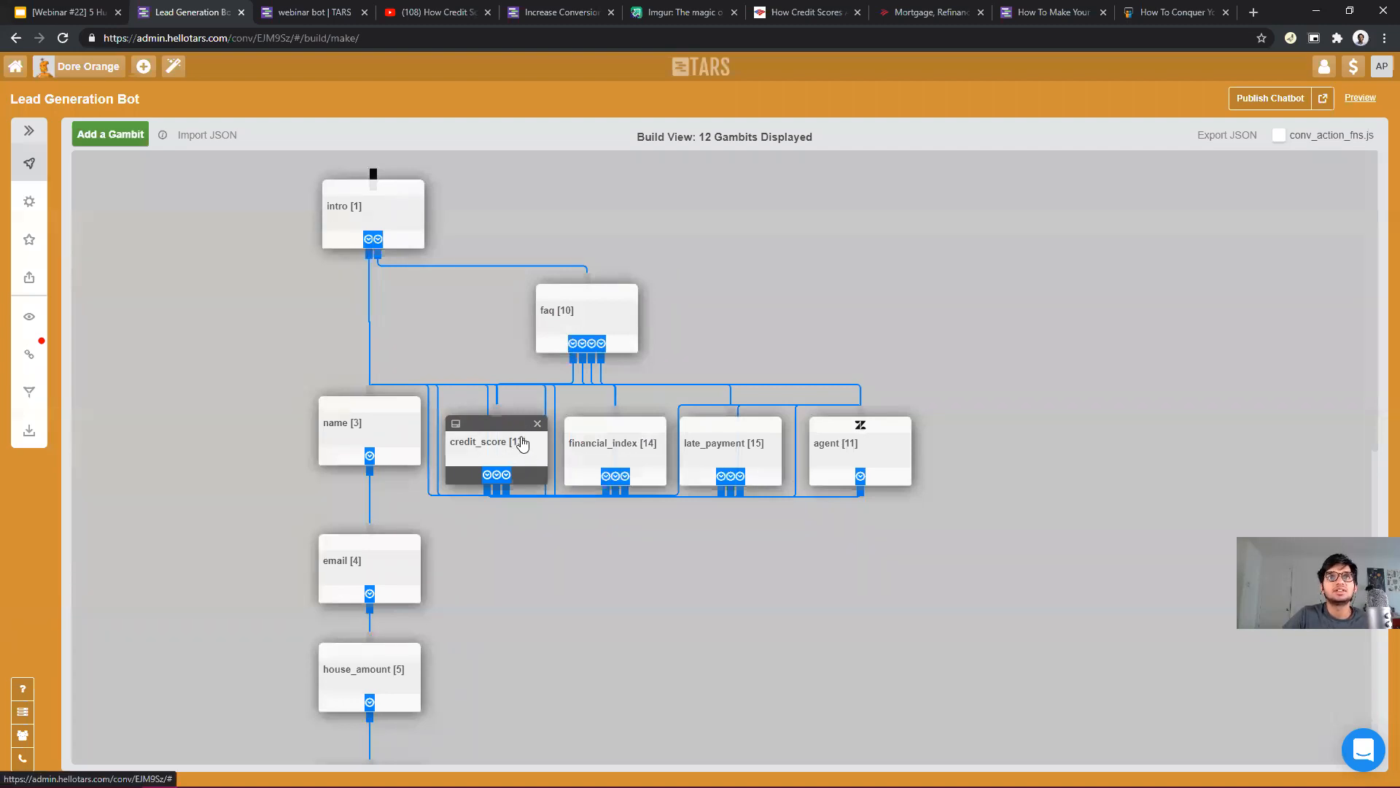
pyautogui.click(339, 9)
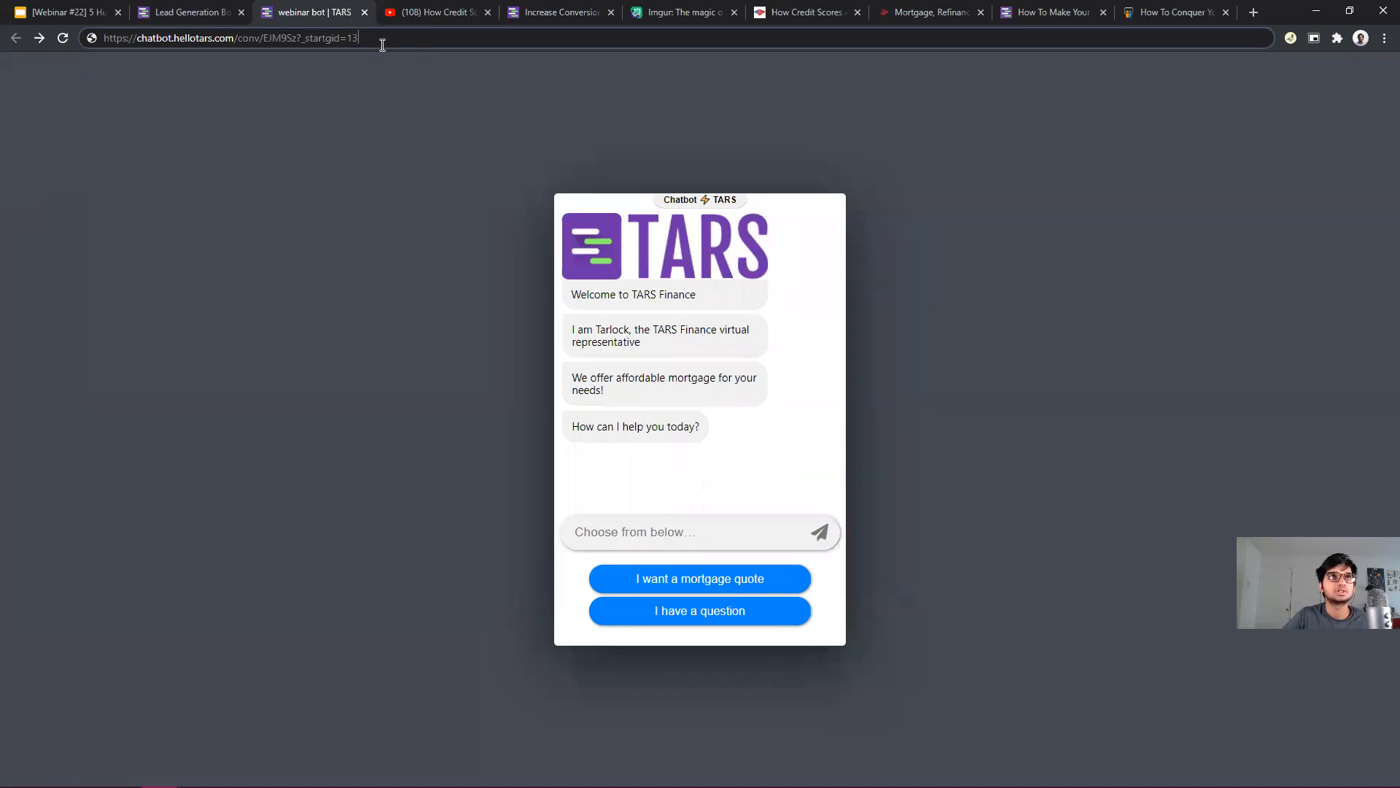
pyautogui.press('Return')
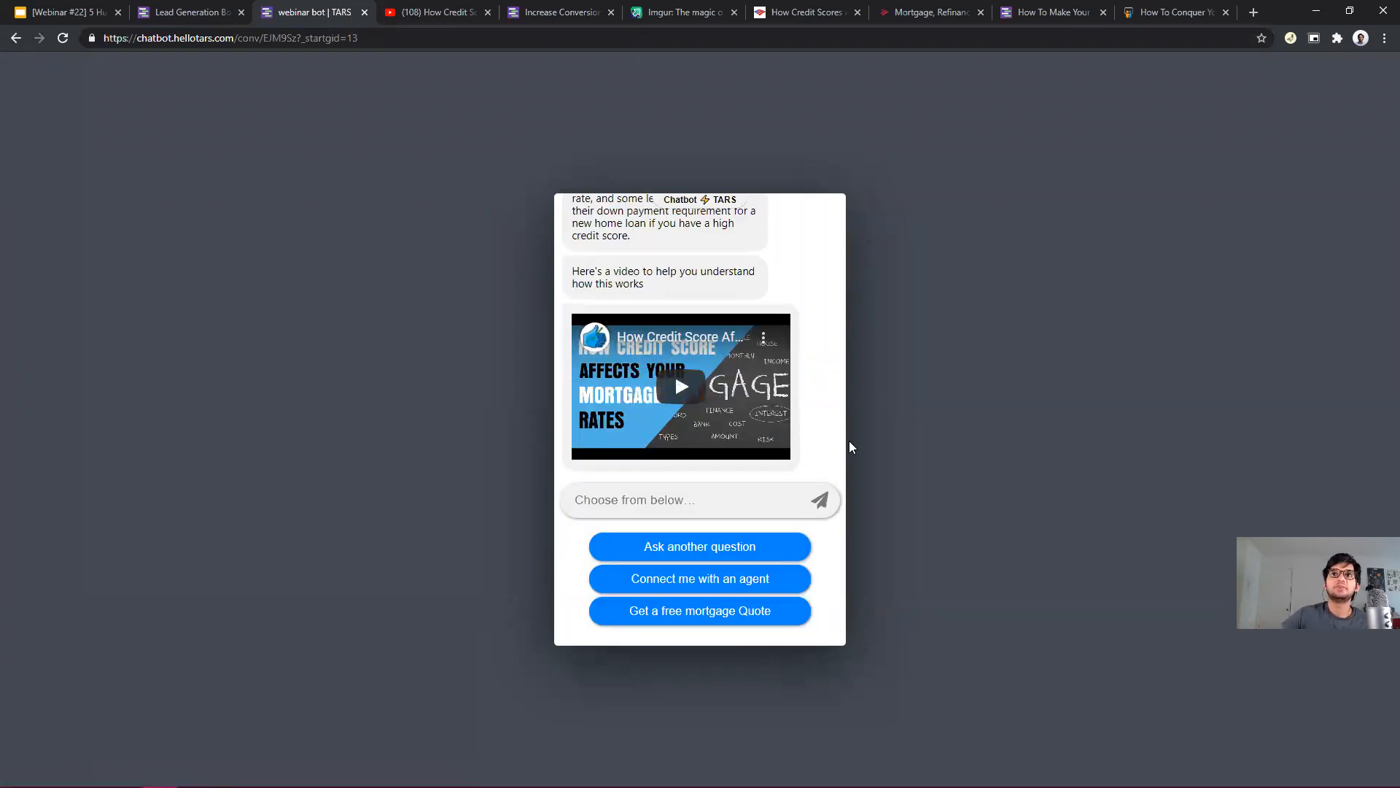
# Play and pause the chatbot's embedded video, and close the embed dialog on the video's YouTube page before returning to the chatbot.
pyautogui.click(680, 391)
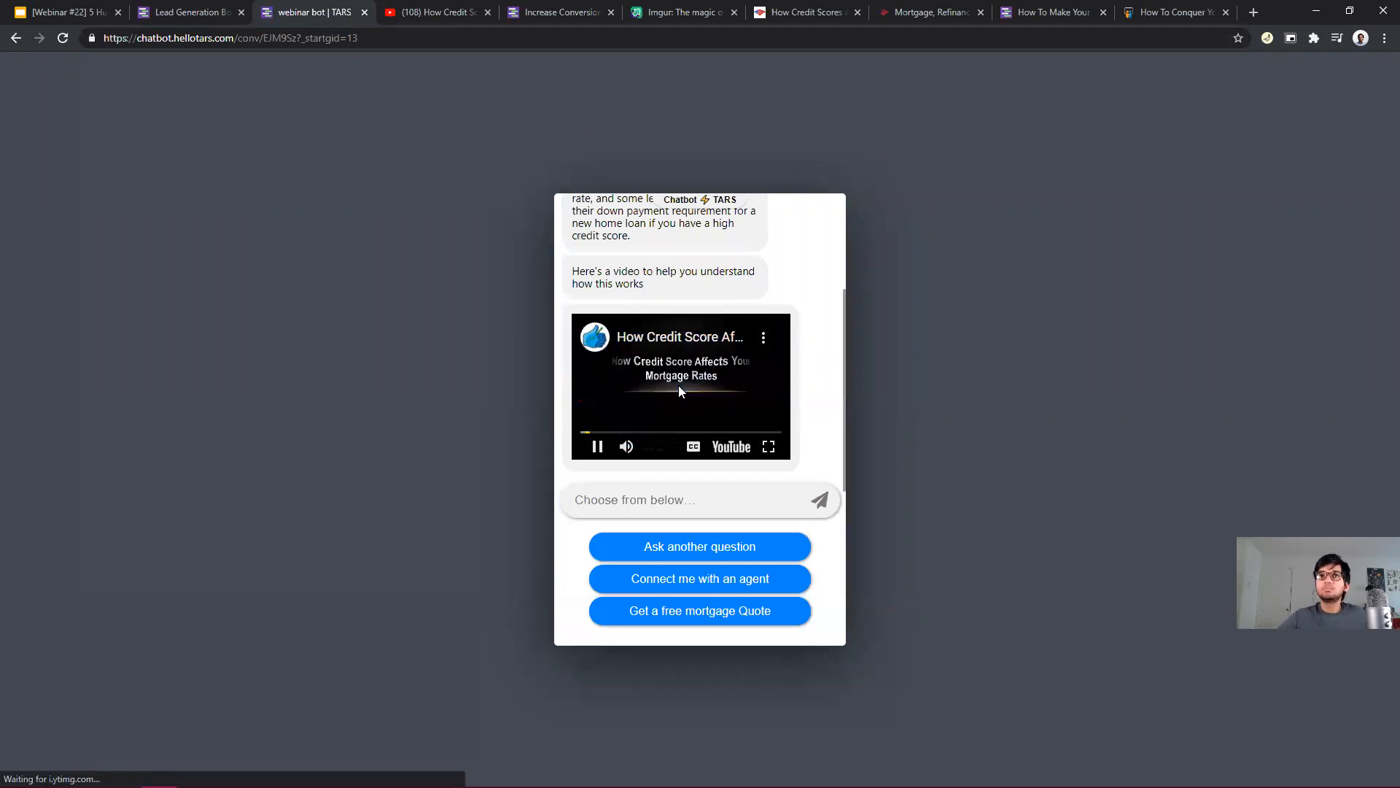
pyautogui.click(683, 387)
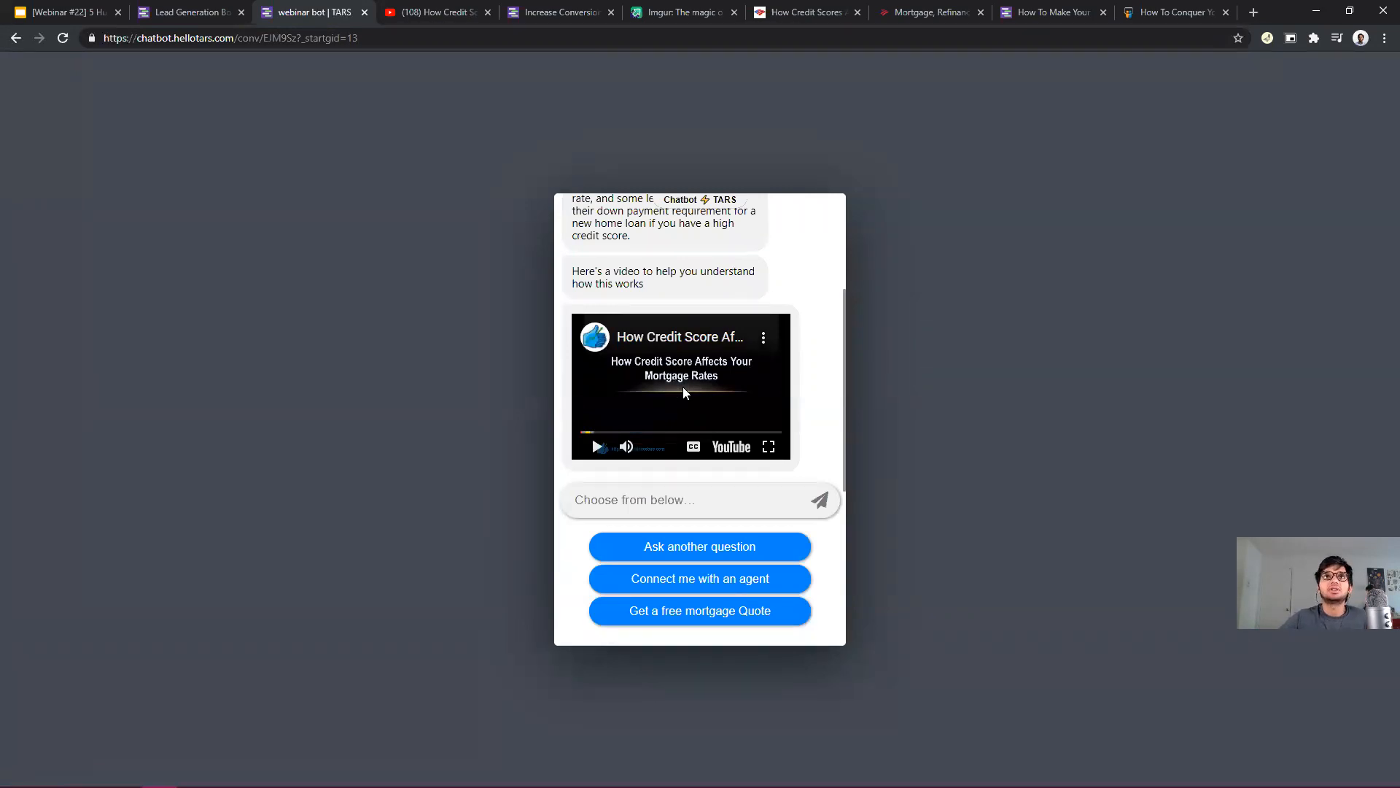
pyautogui.click(411, 6)
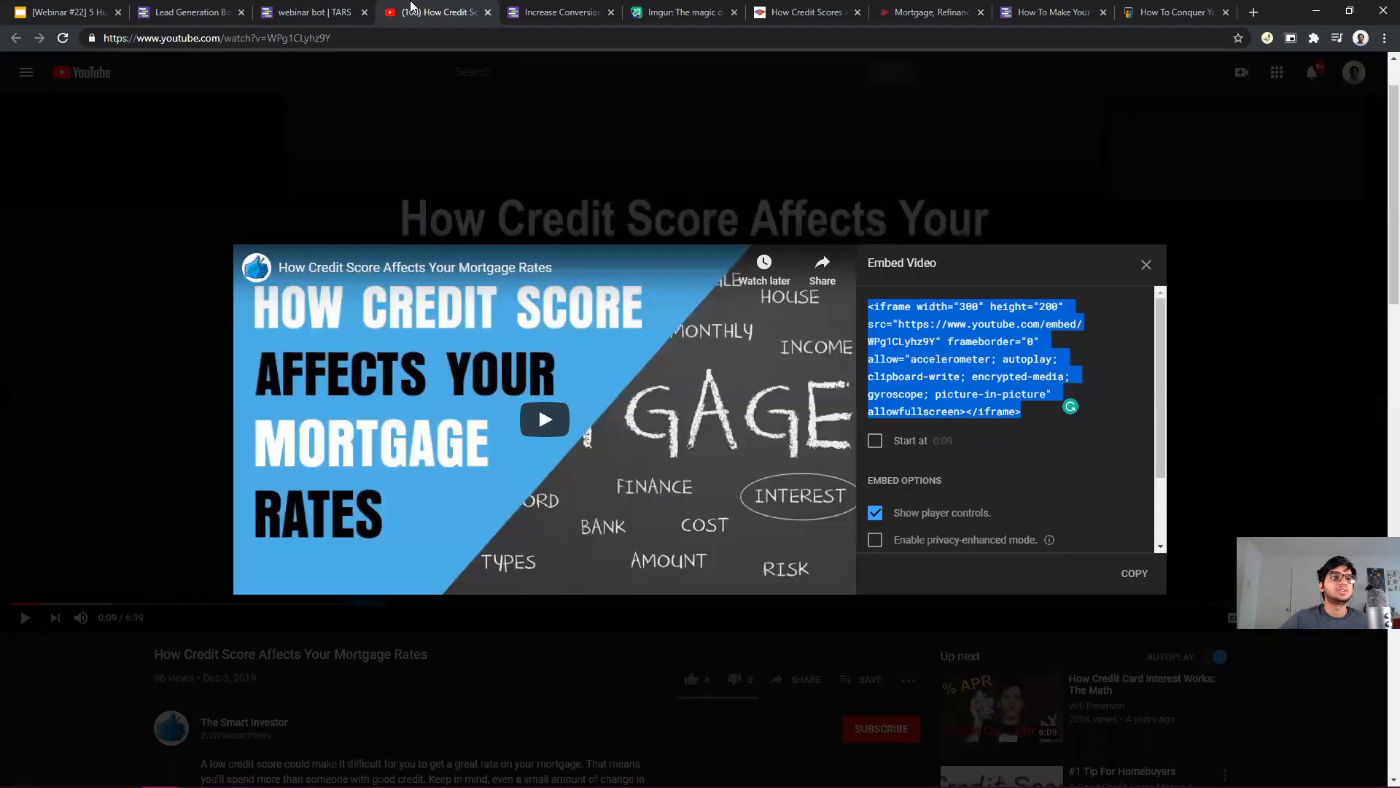
pyautogui.click(326, 725)
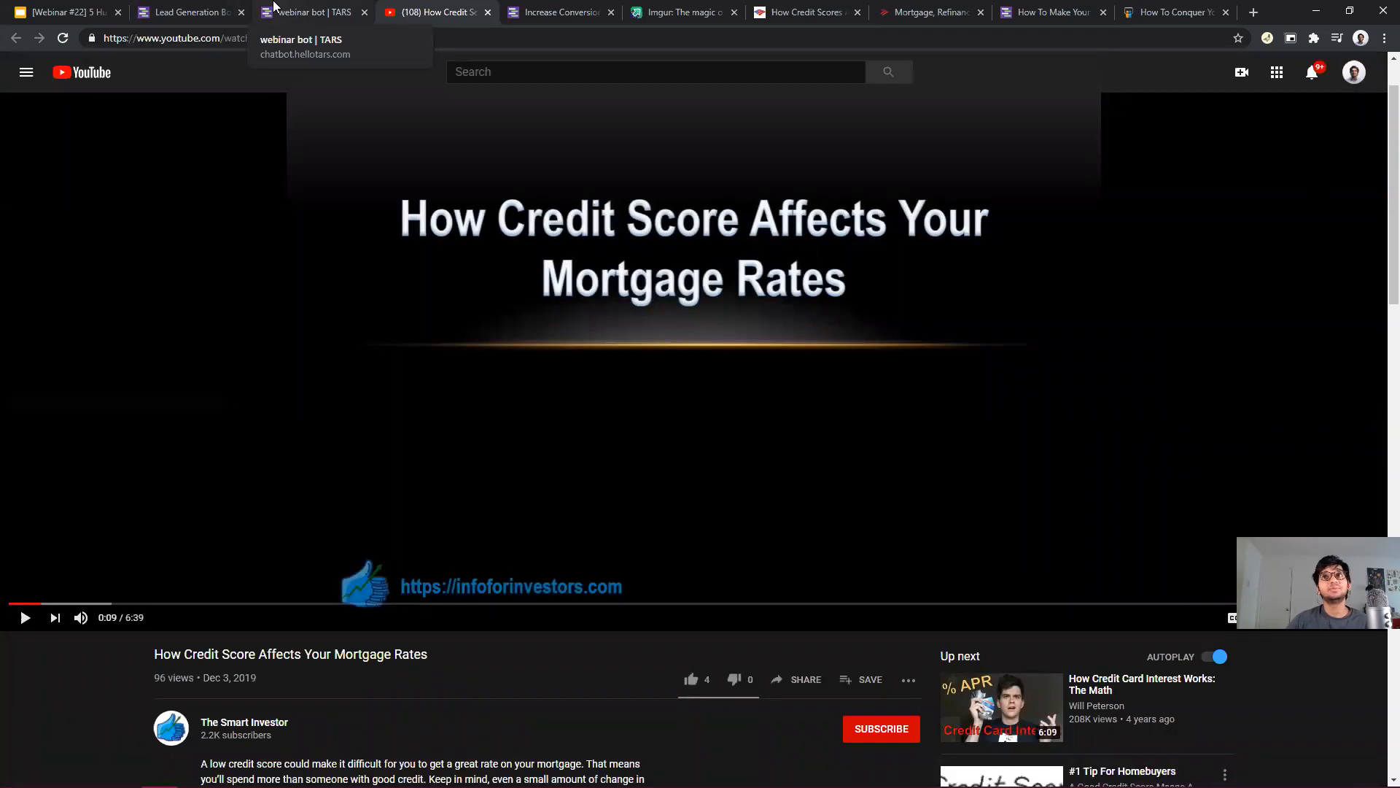
pyautogui.click(275, 6)
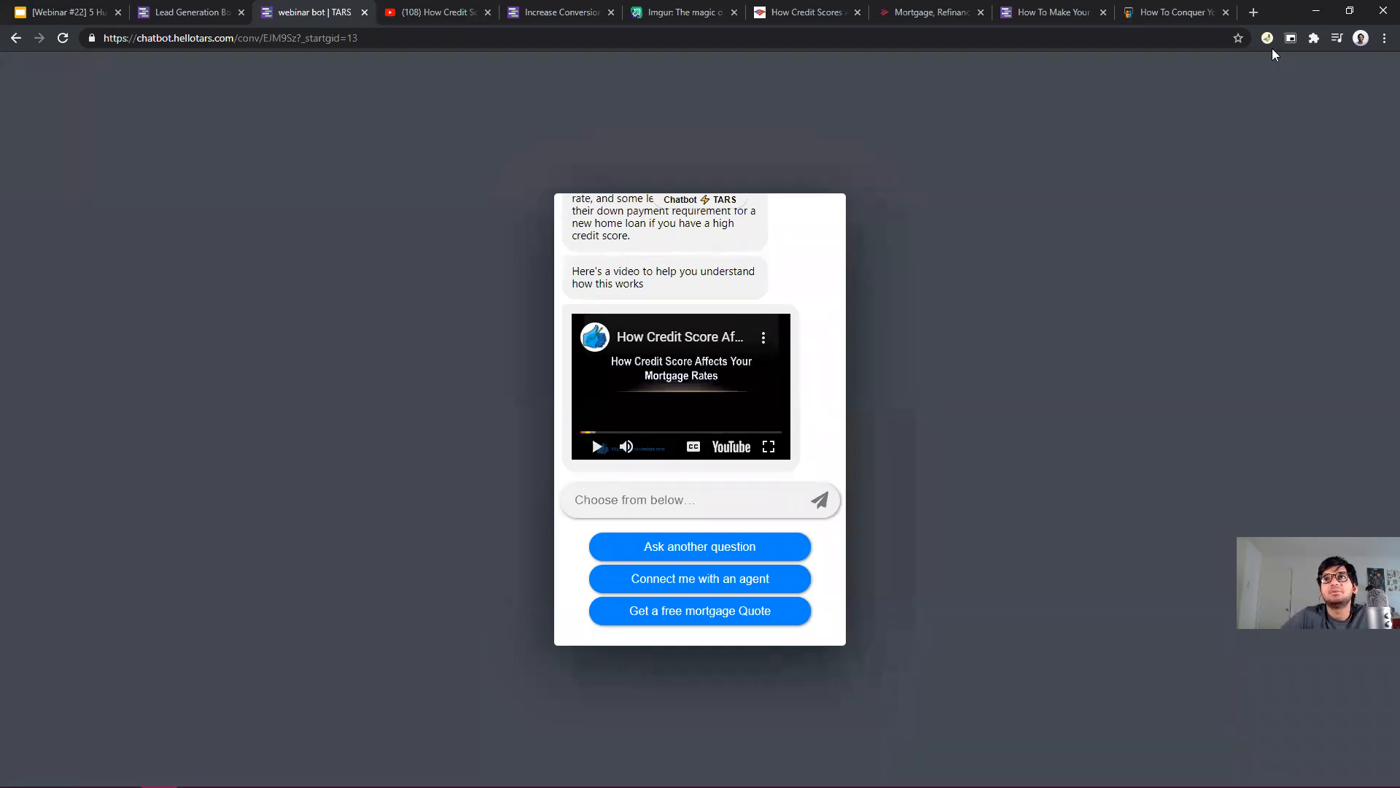
# Switch to the SlideShare presentation, place its browser tab right after the YouTube one, and close the open share panel.
pyautogui.moveTo(1177, 12); pyautogui.dragTo(552, 5)
pyautogui.click(511, 274)
pyautogui.scroll(1, 517, 398)
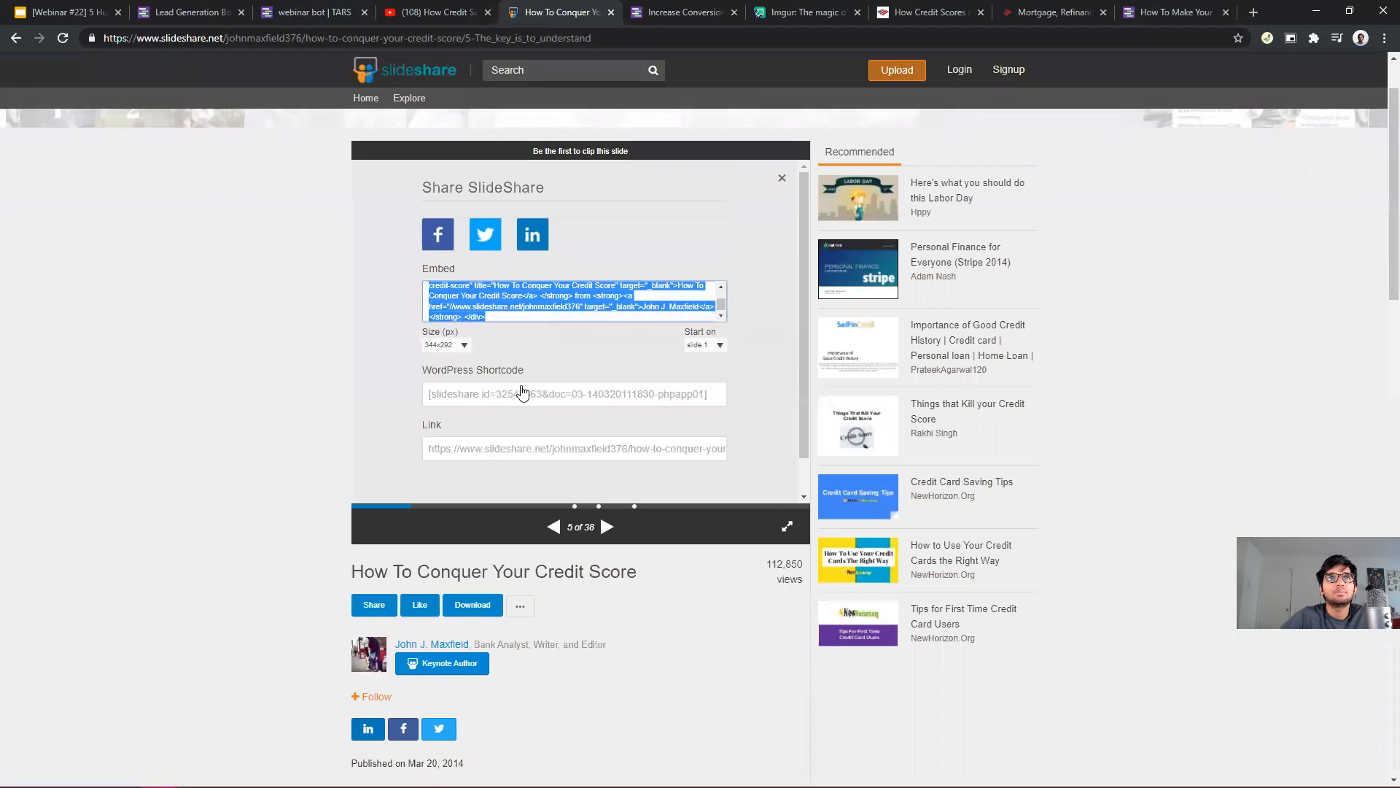
pyautogui.click(782, 177)
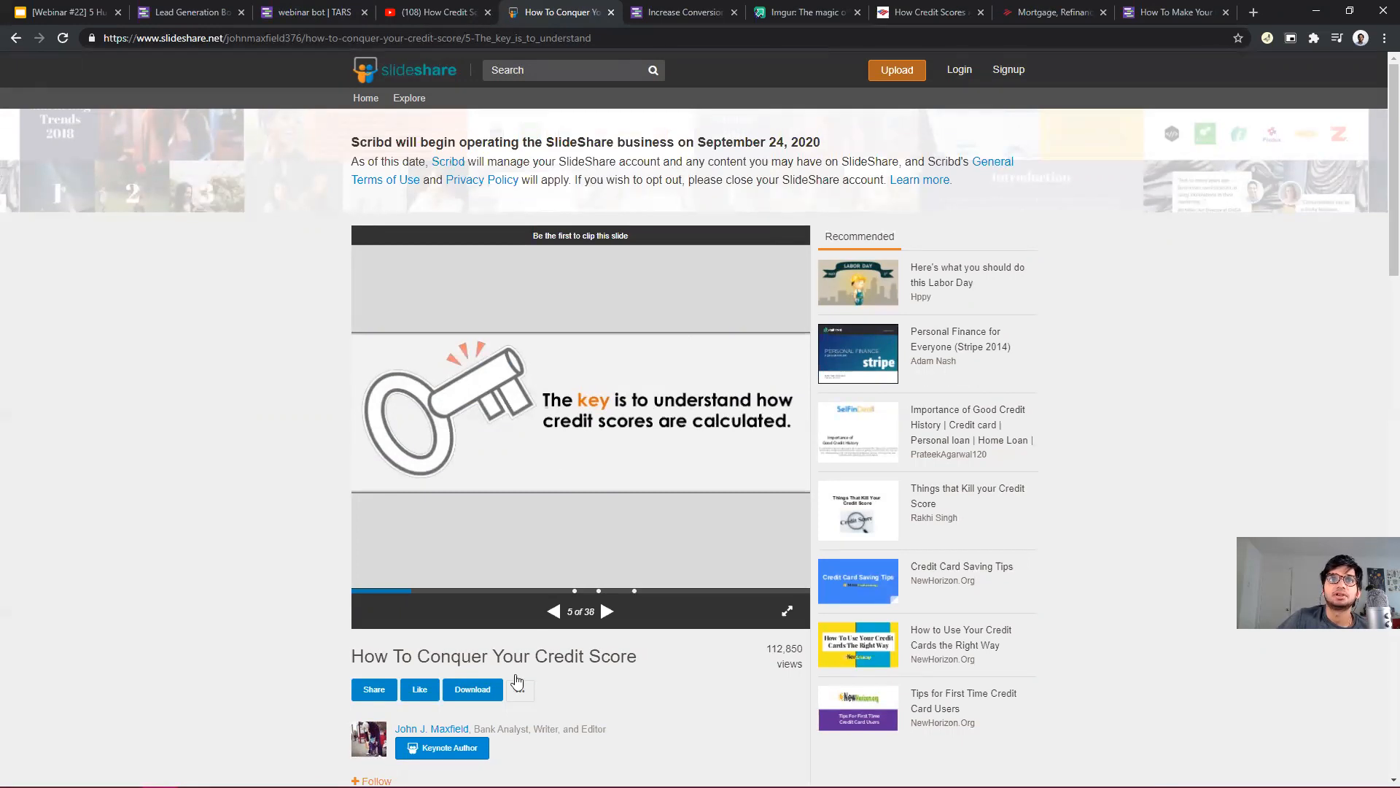
# Display the share options of the "How To Conquer Your Credit Score" presentation and copy its embed code at size 344x292.
pyautogui.click(376, 690)
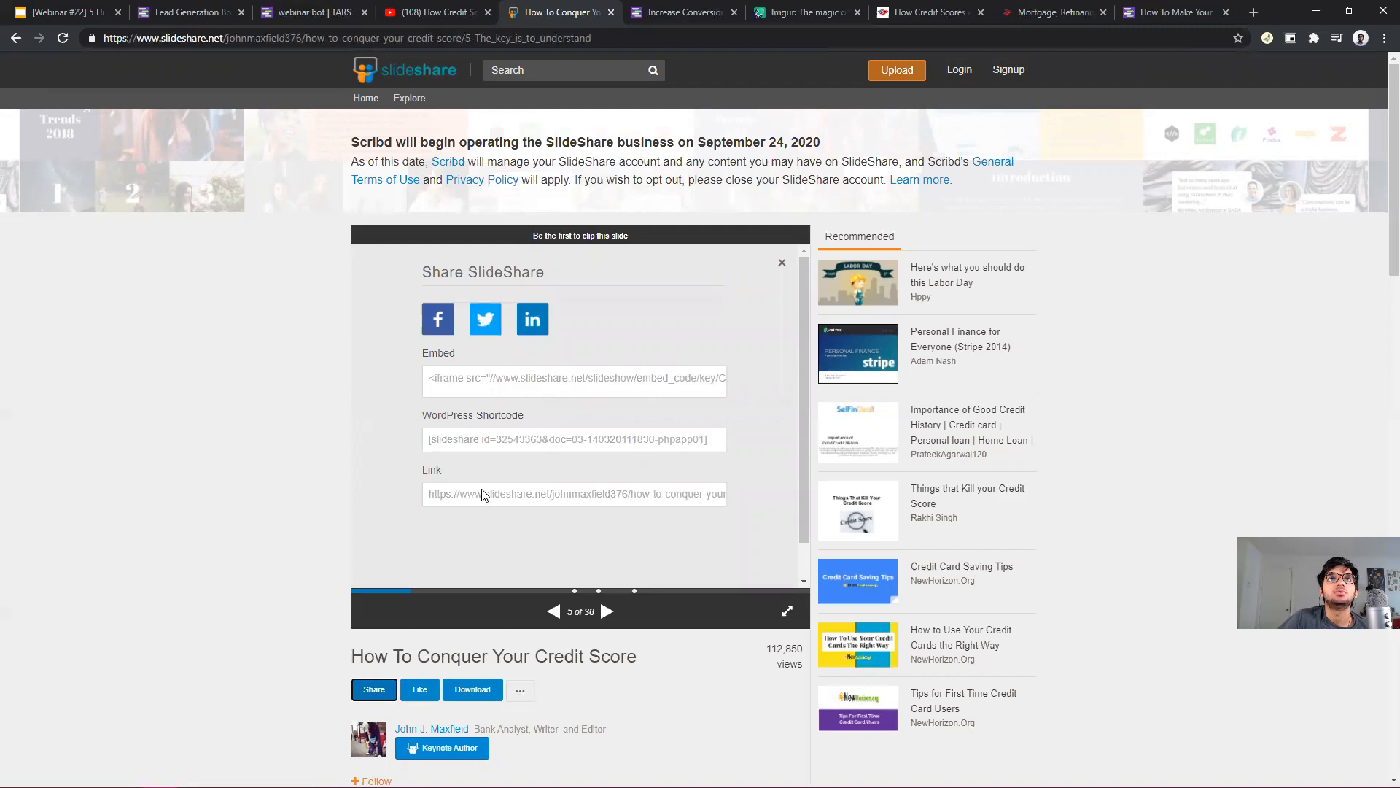
pyautogui.click(454, 380)
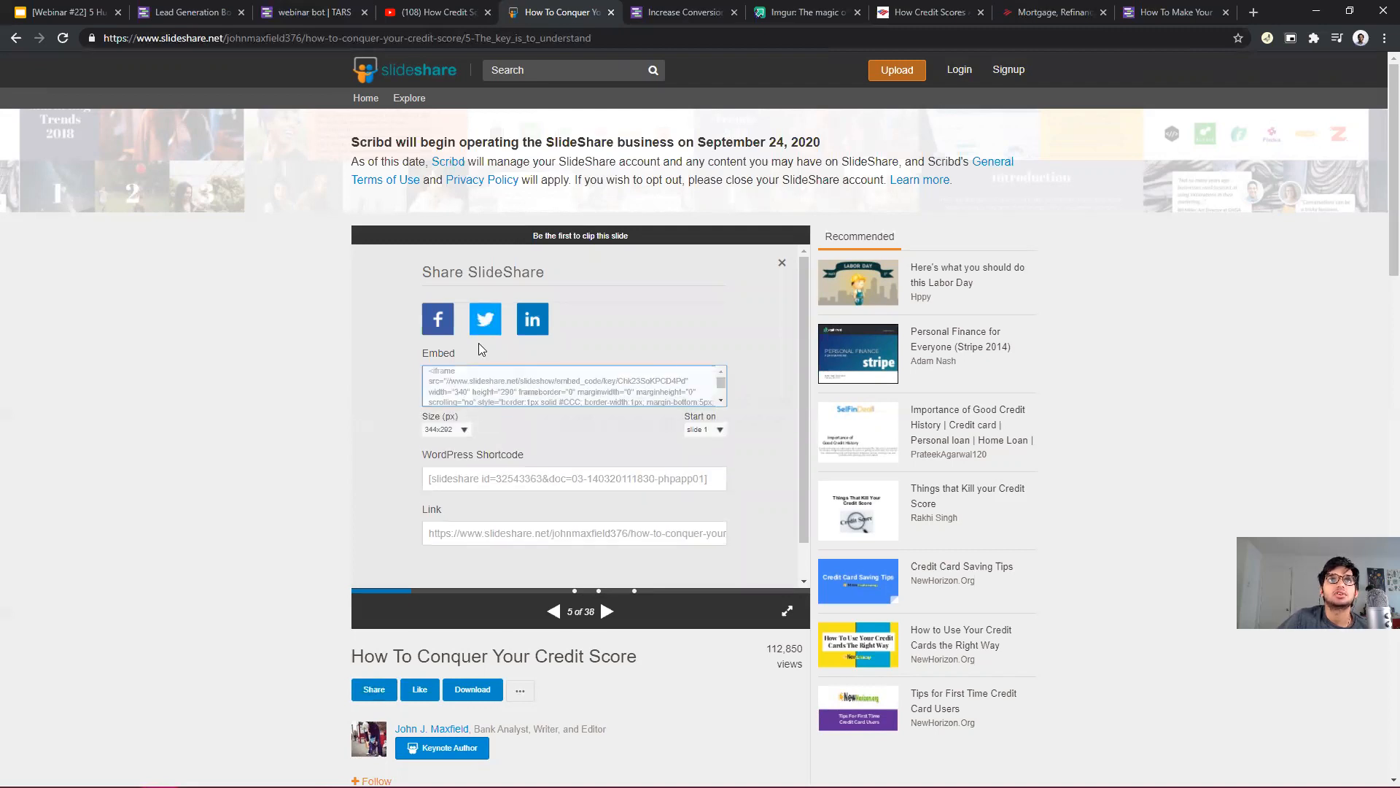
pyautogui.click(451, 429)
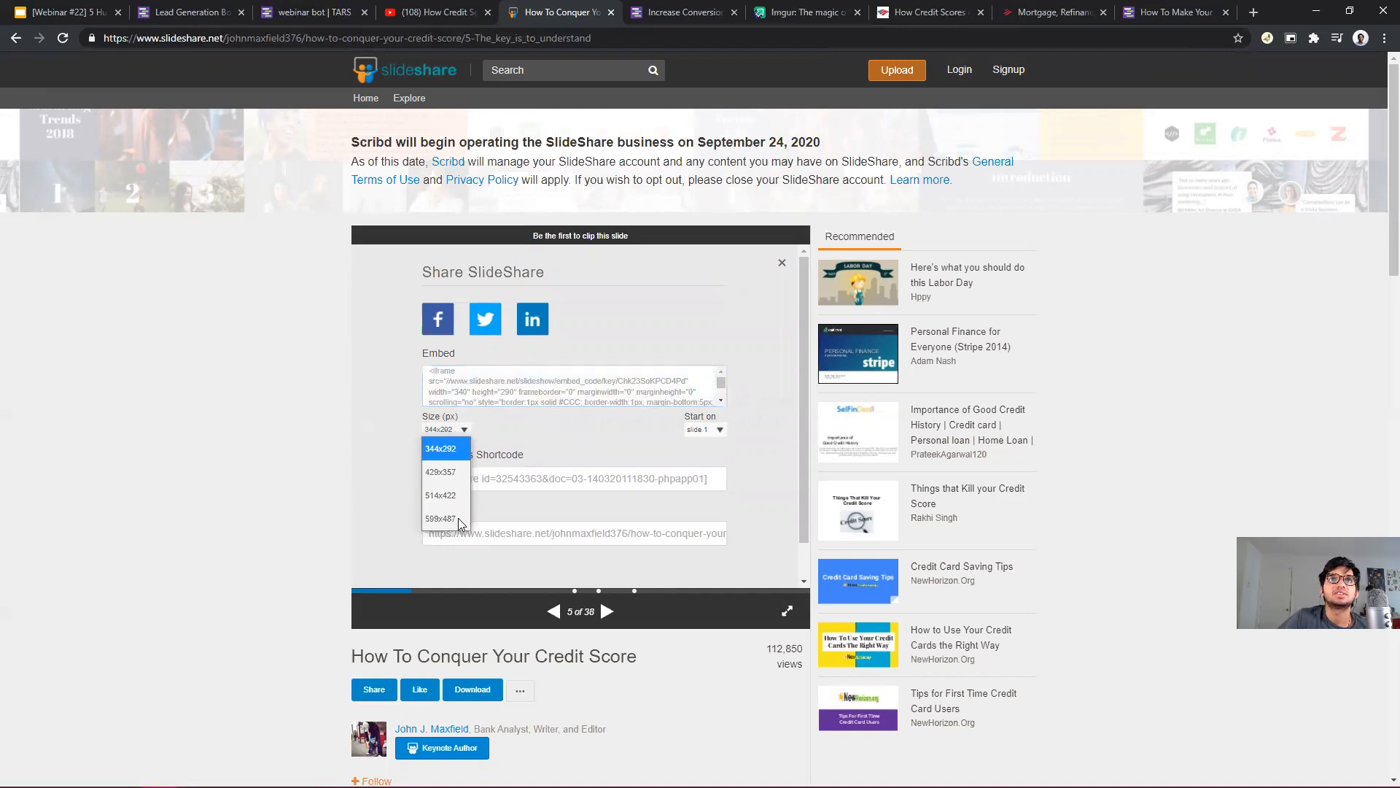
pyautogui.click(458, 455)
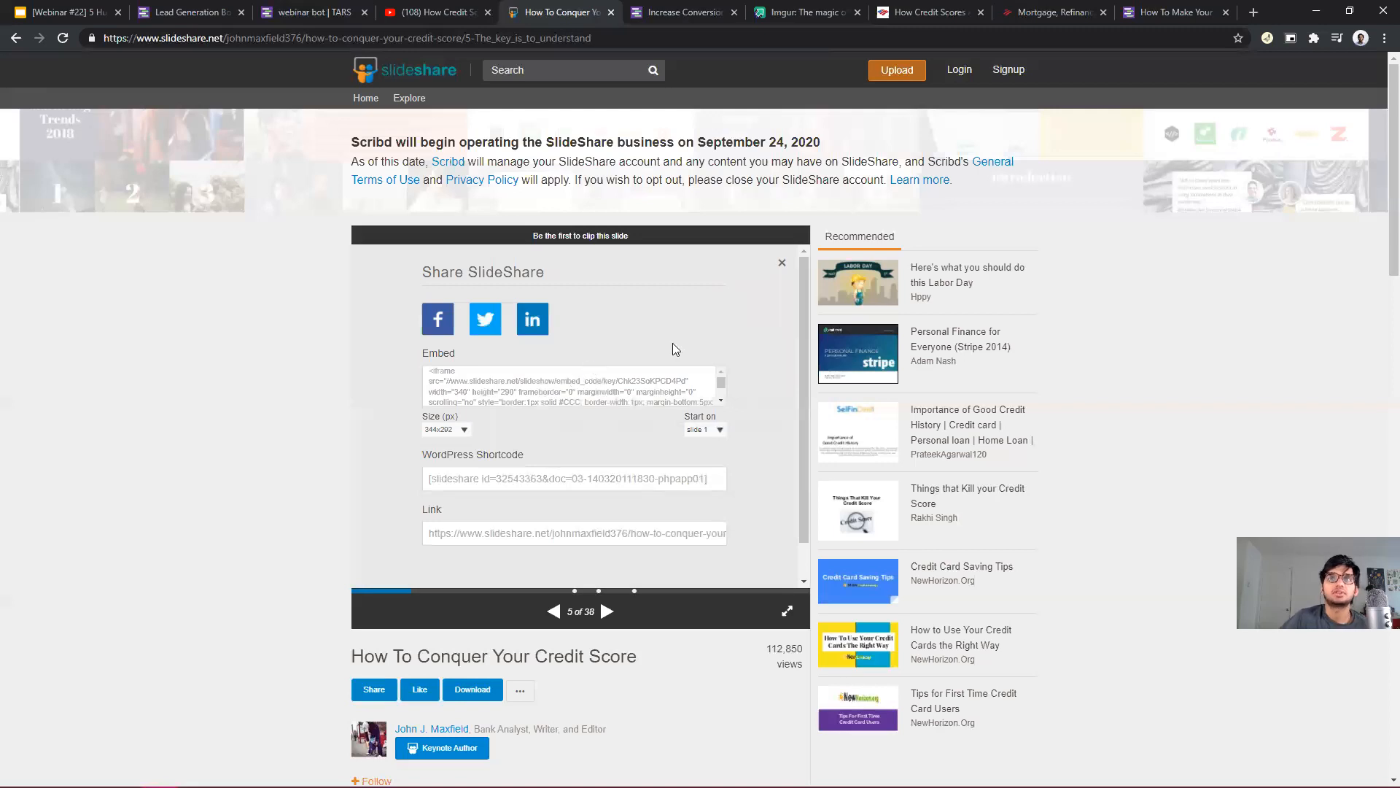
pyautogui.click(621, 398)
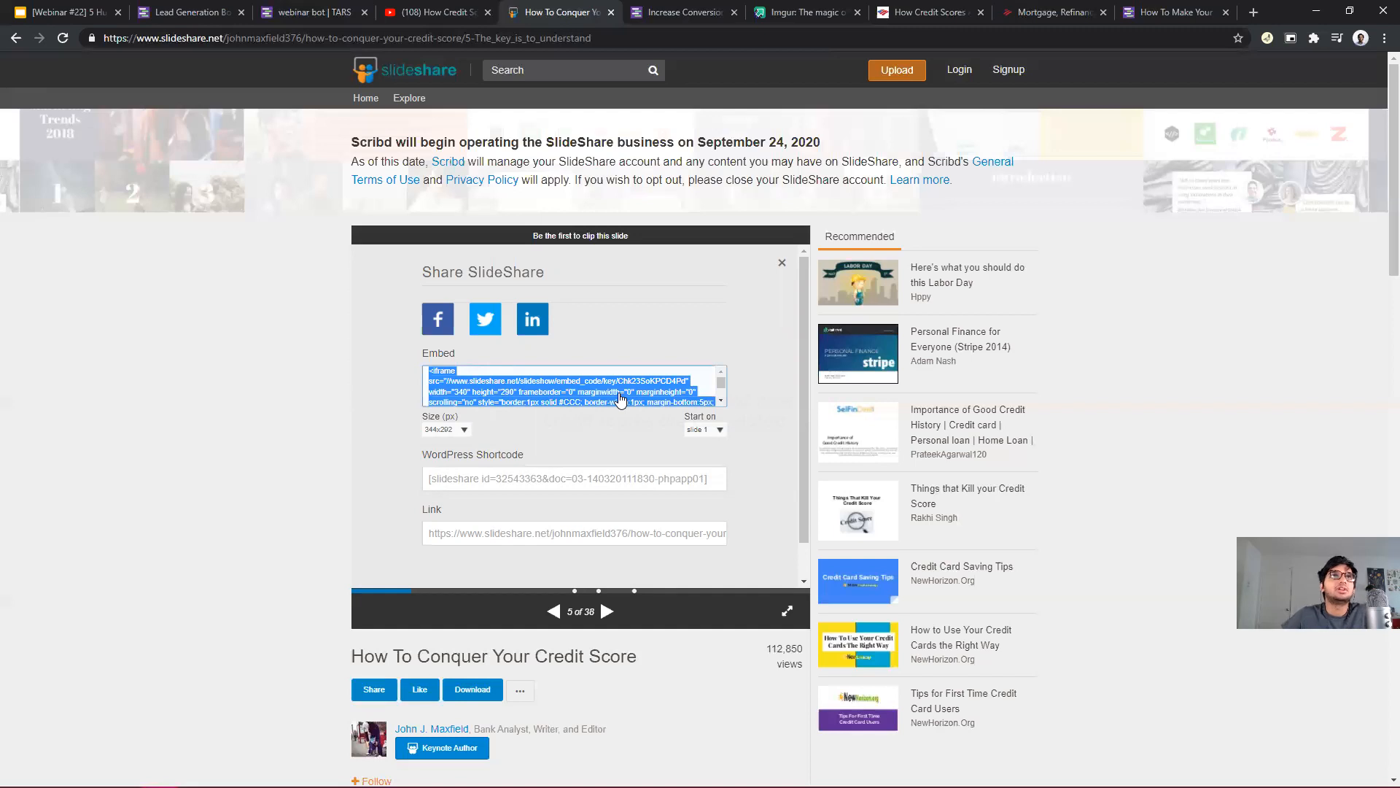
# In the TARS credit_score gambit, replace the fourth message's video with the copied SlideShare embed code and save the gambit.
pyautogui.click(151, 9)
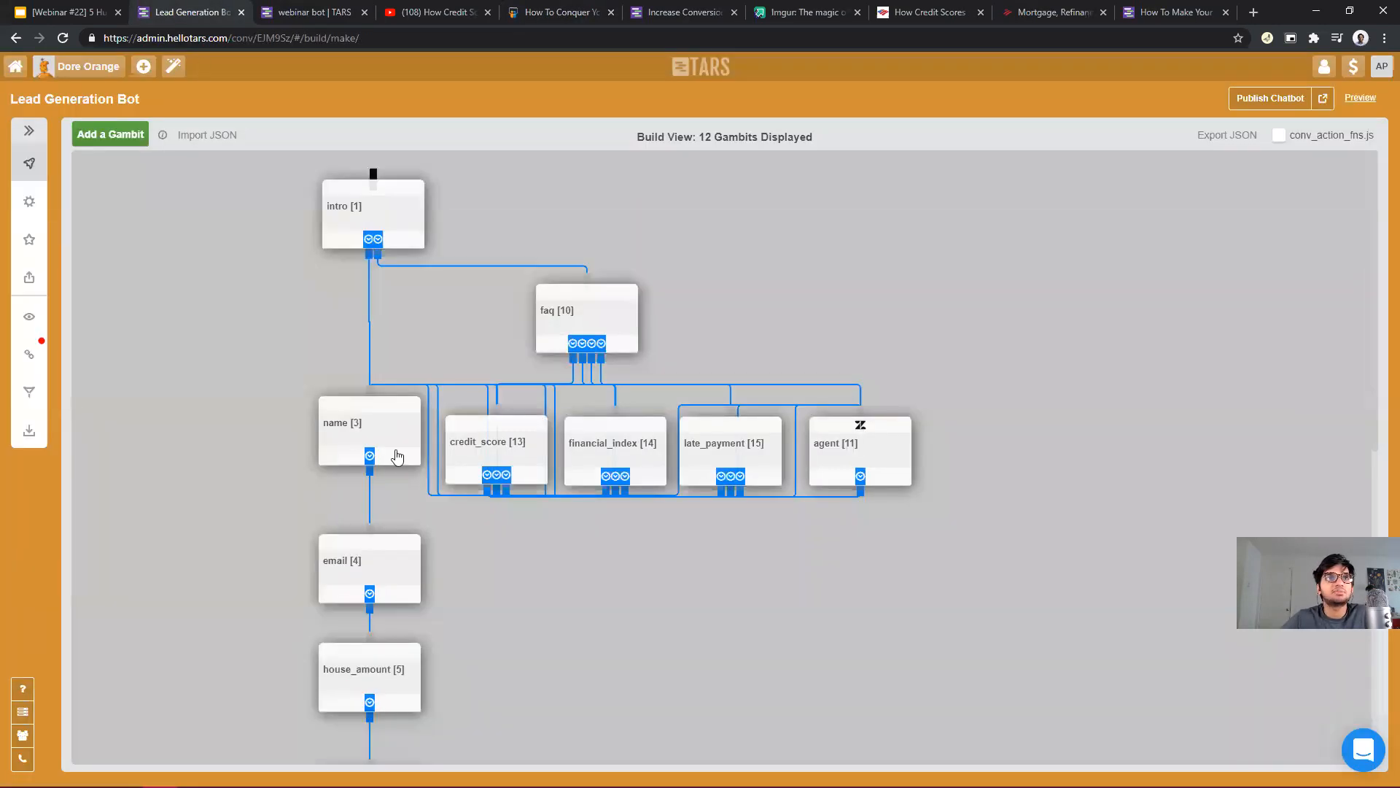
pyautogui.click(492, 458)
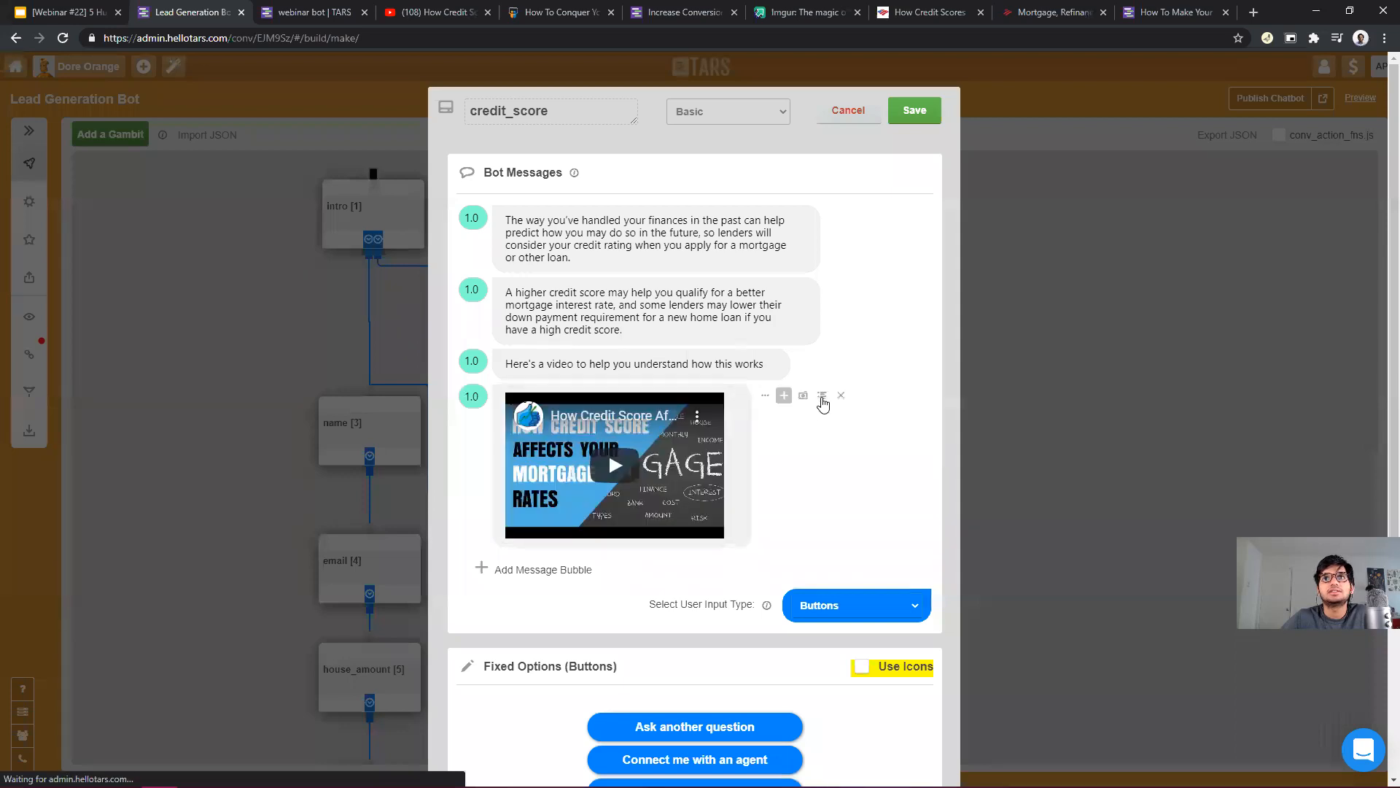
pyautogui.click(785, 396)
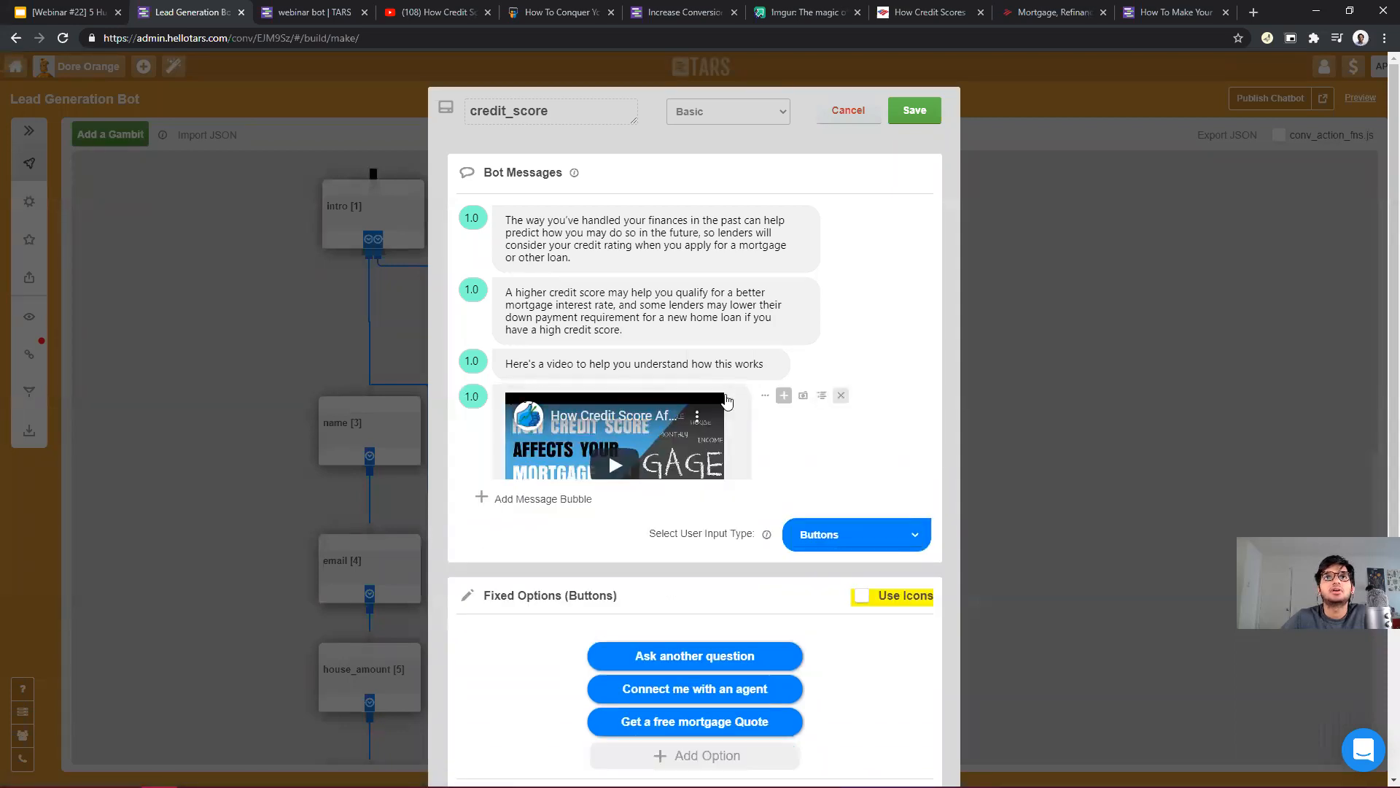
pyautogui.click(843, 399)
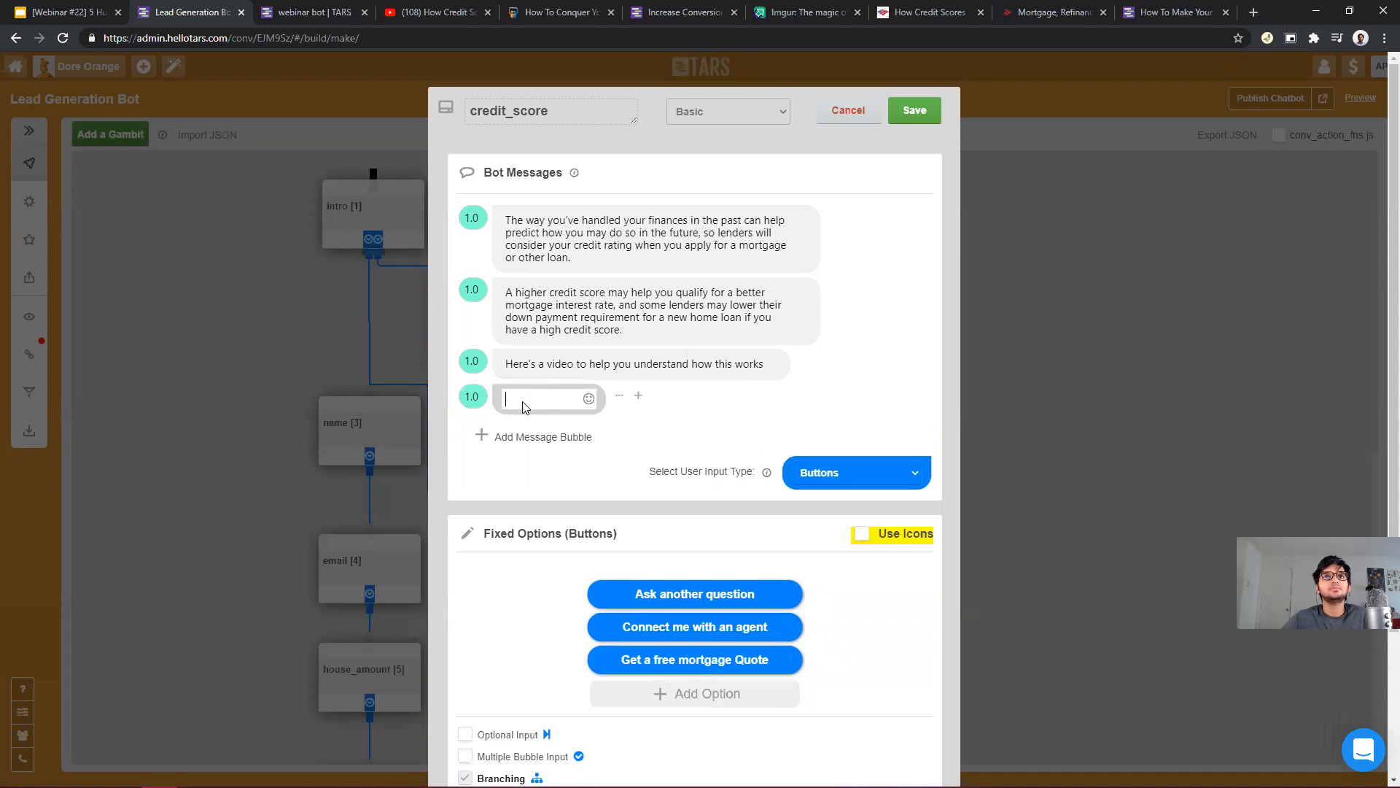
pyautogui.rightClick(524, 400)
pyautogui.click(588, 515)
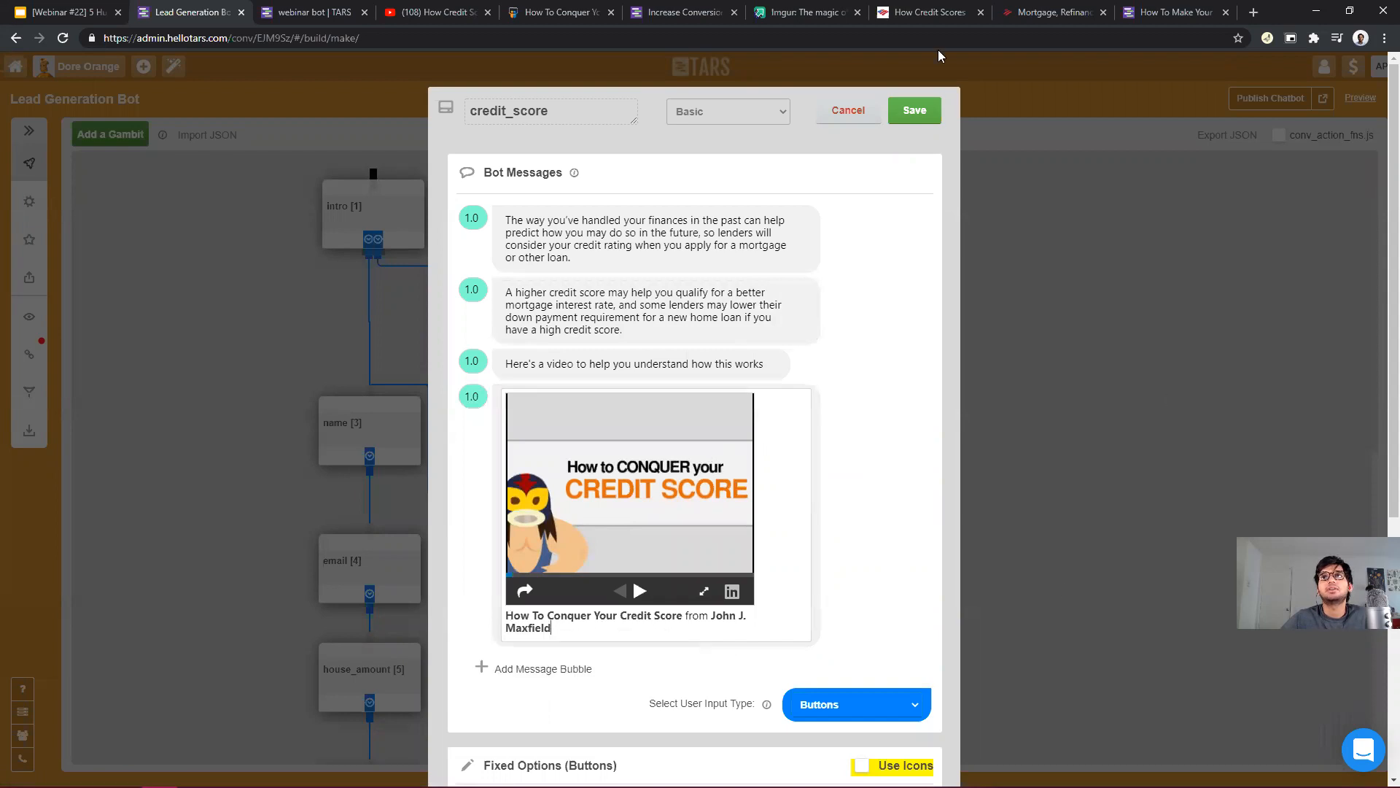
pyautogui.click(914, 110)
# Publish the Lead Generation Bot and load its live page starting at the credit_score gambit with ?_startgid=13.
pyautogui.click(1270, 98)
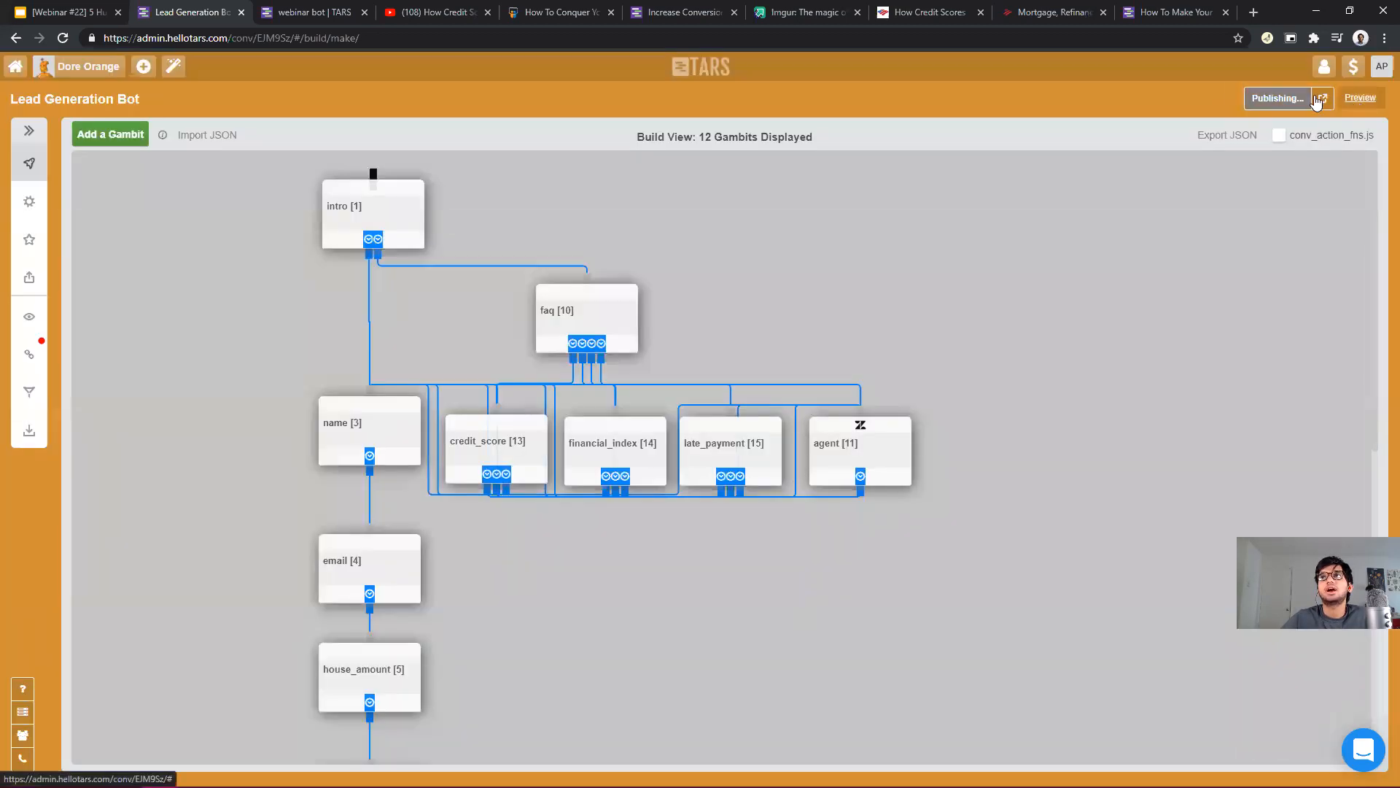
pyautogui.click(1321, 100)
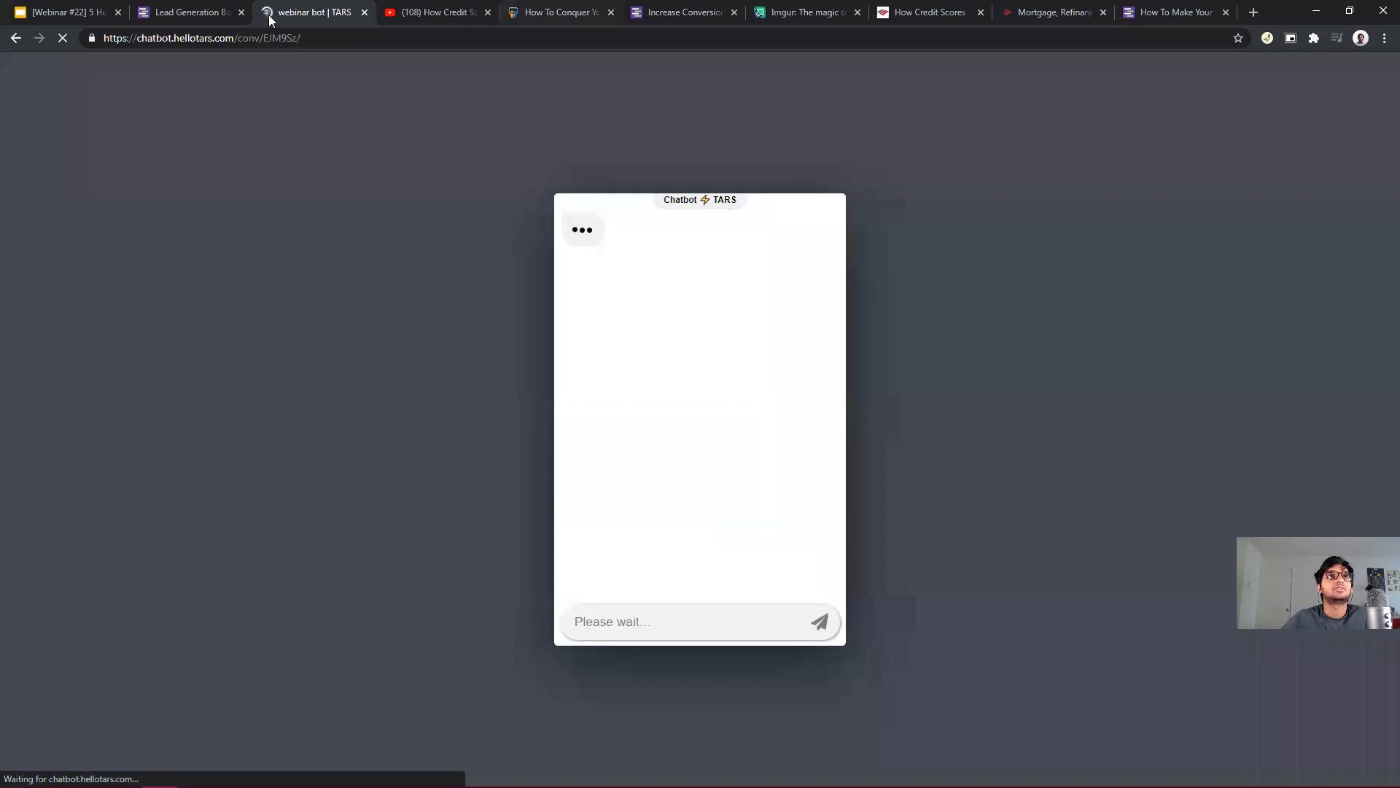
pyautogui.click(462, 39)
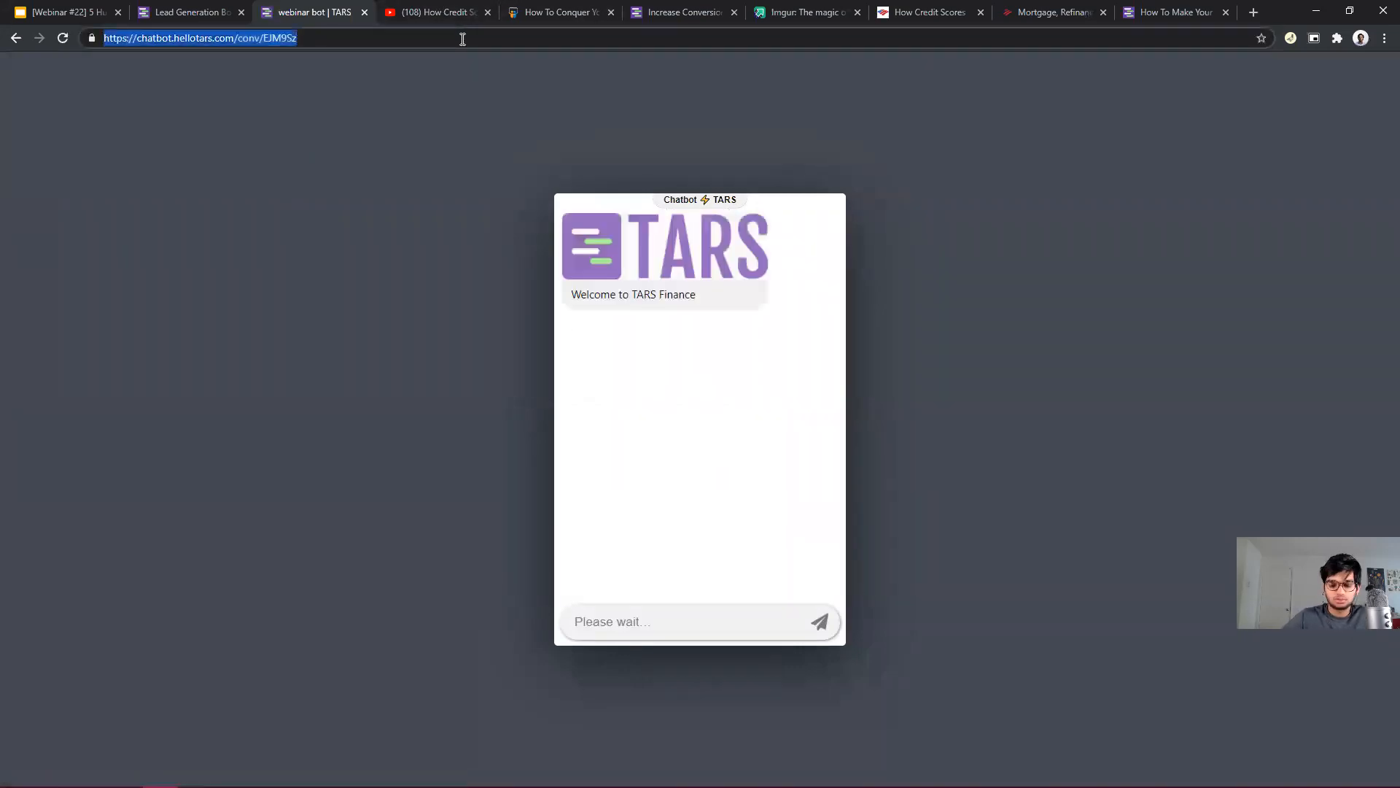
pyautogui.click(462, 38)
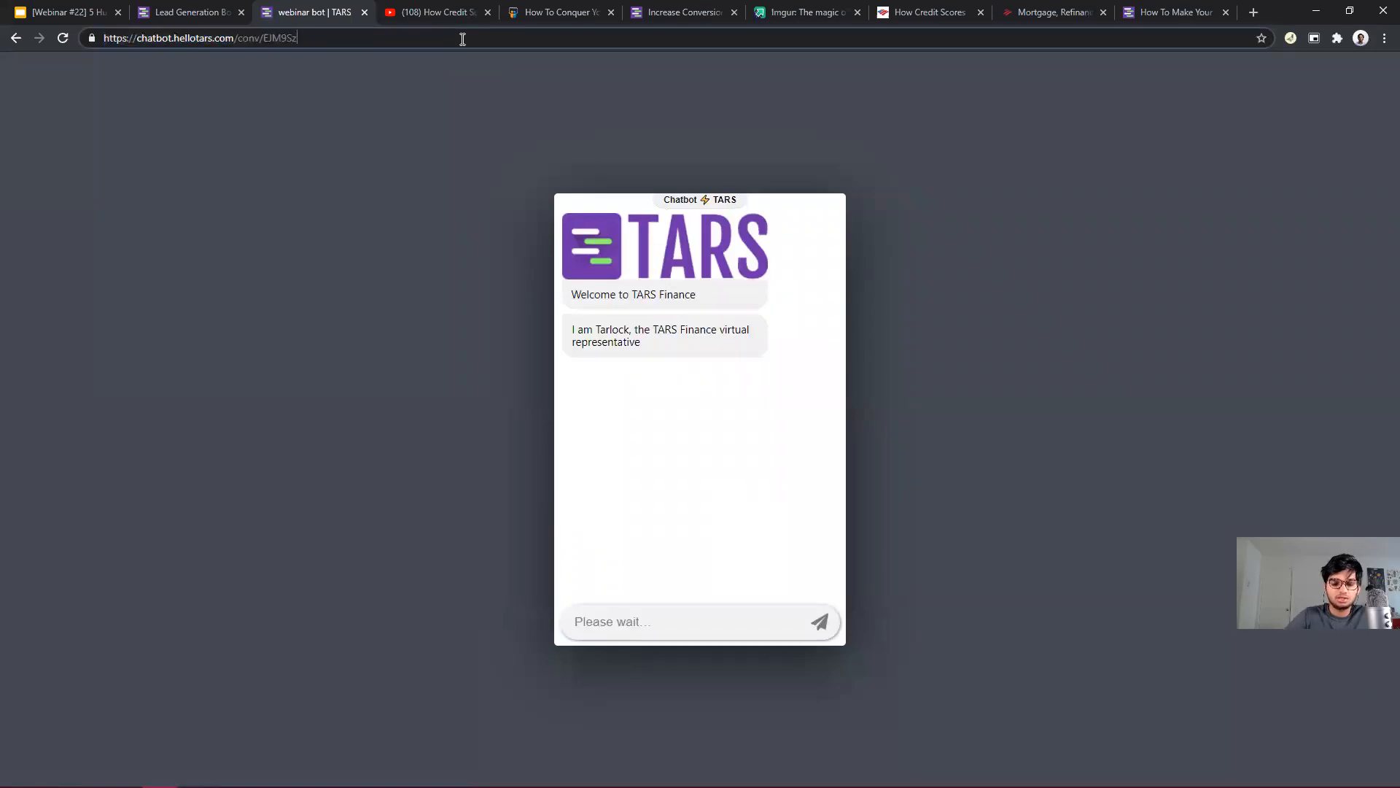
pyautogui.write('?_')
pyautogui.press('Down')
pyautogui.press('Down')
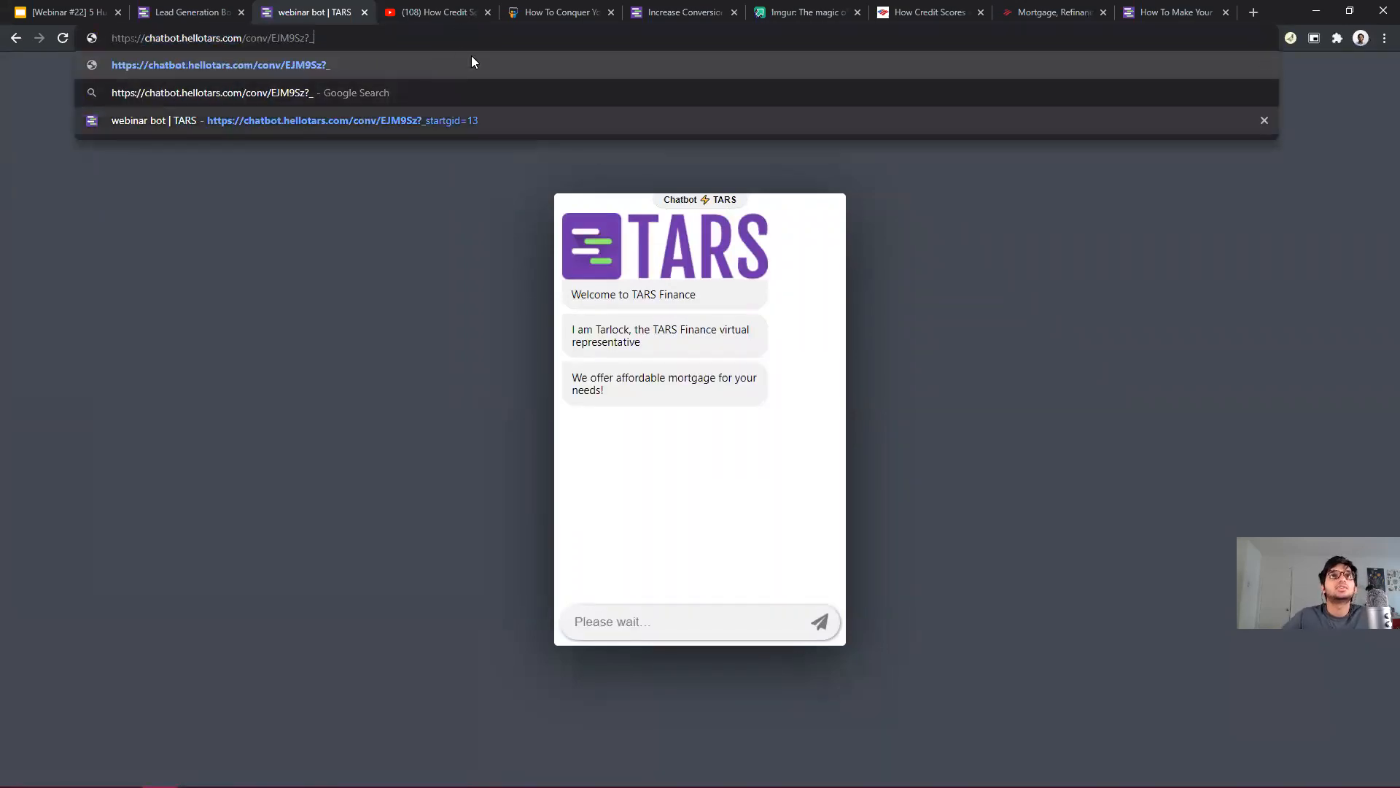
pyautogui.press('Return')
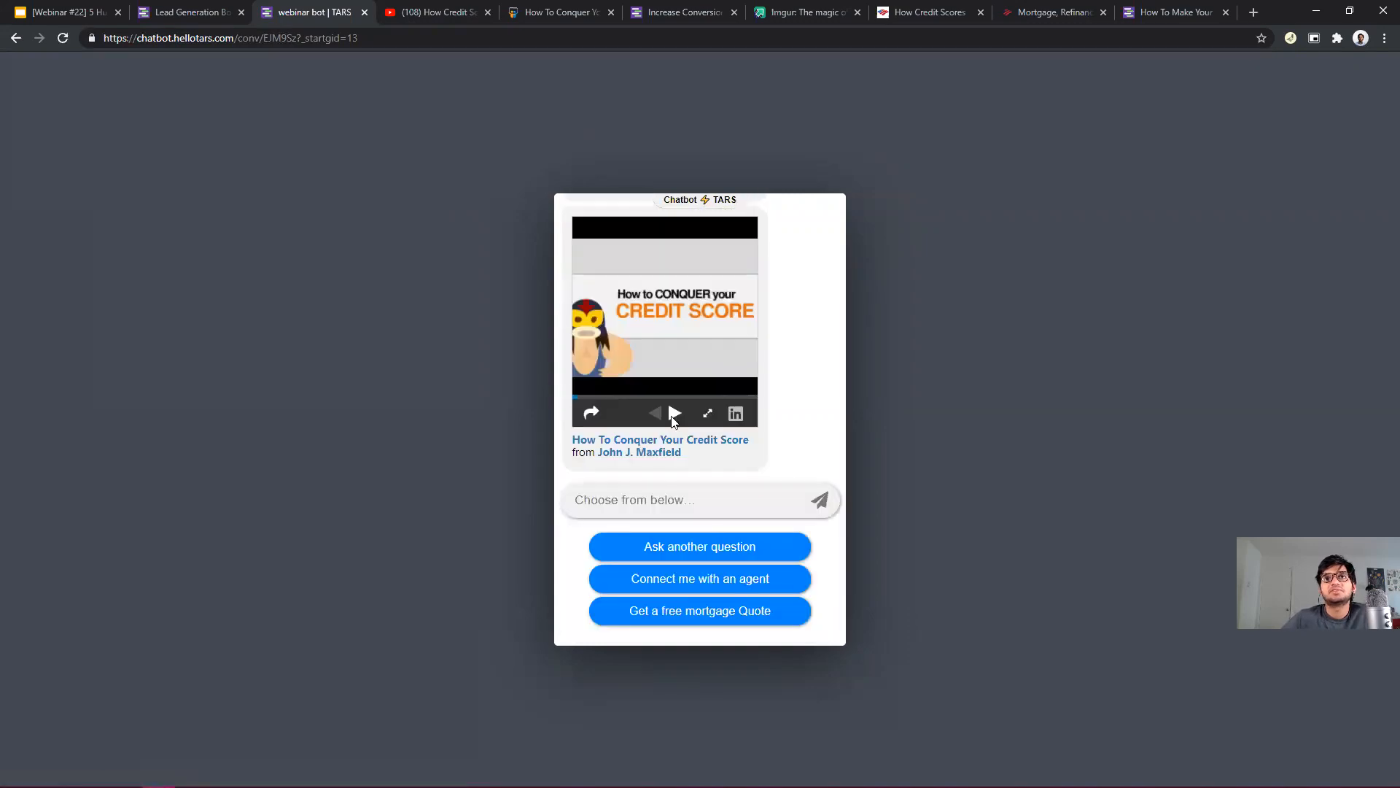
# Advance through the slides of the presentation embedded in the chatbot and review the messages above it.
pyautogui.click(677, 412)
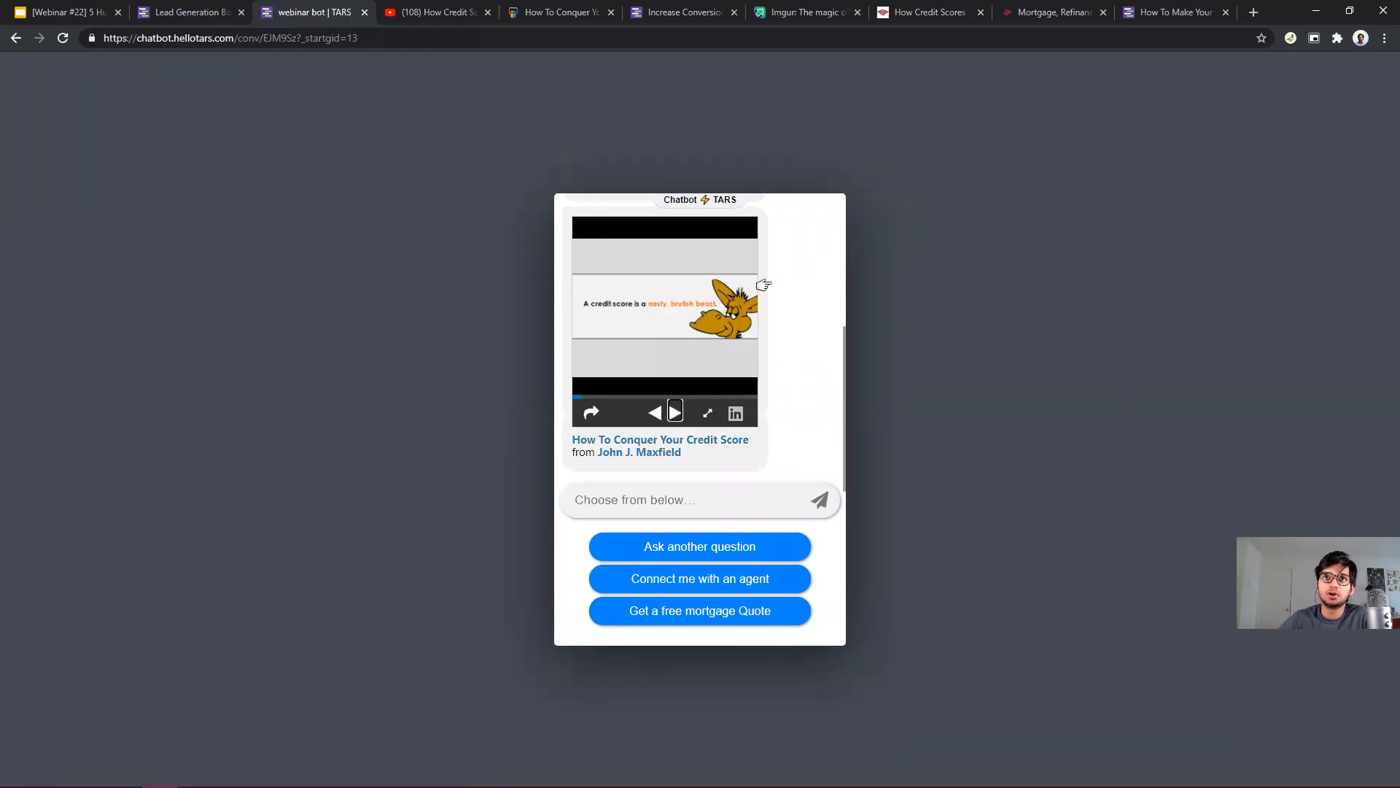
pyautogui.scroll(1, 753, 326)
pyautogui.scroll(-1, 702, 272)
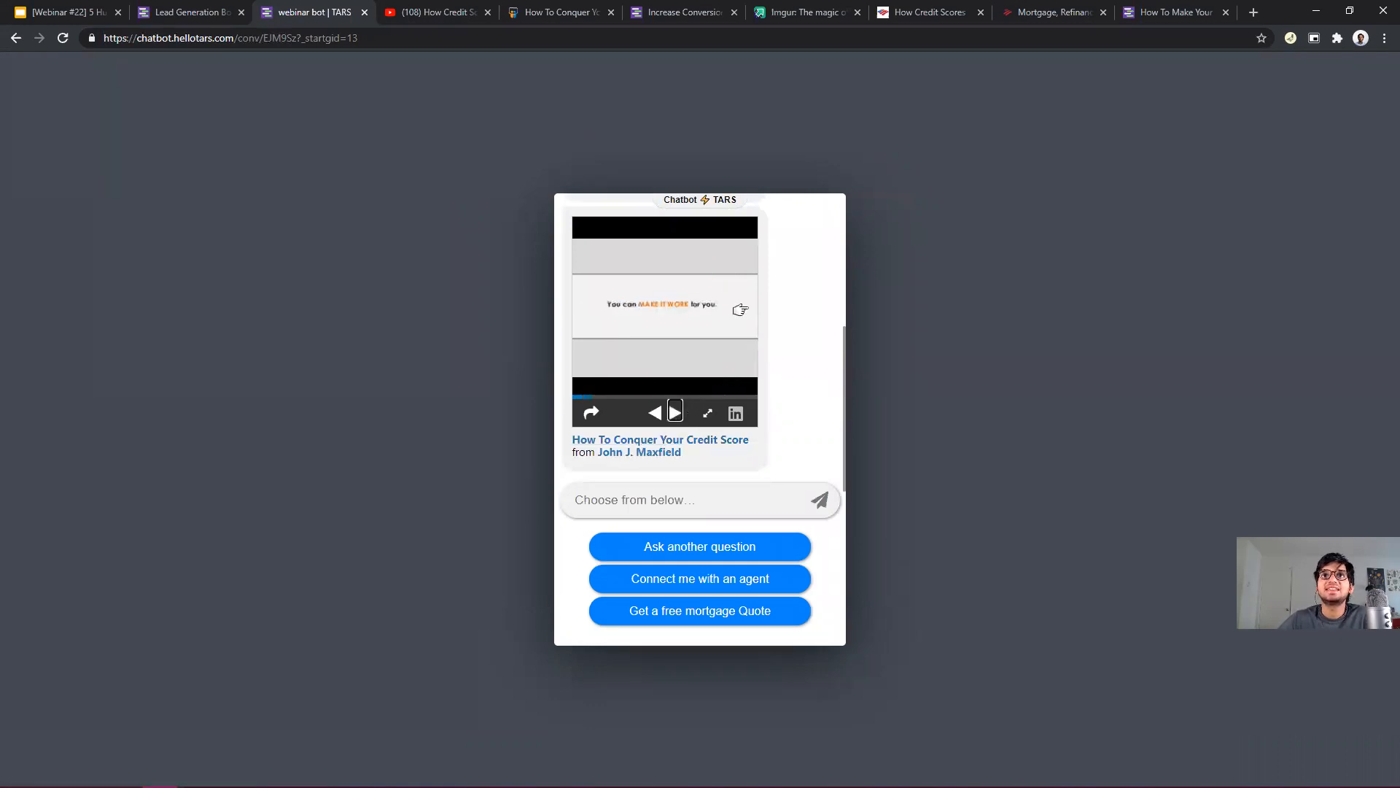
pyautogui.scroll(2, 726, 300)
pyautogui.scroll(2, 726, 301)
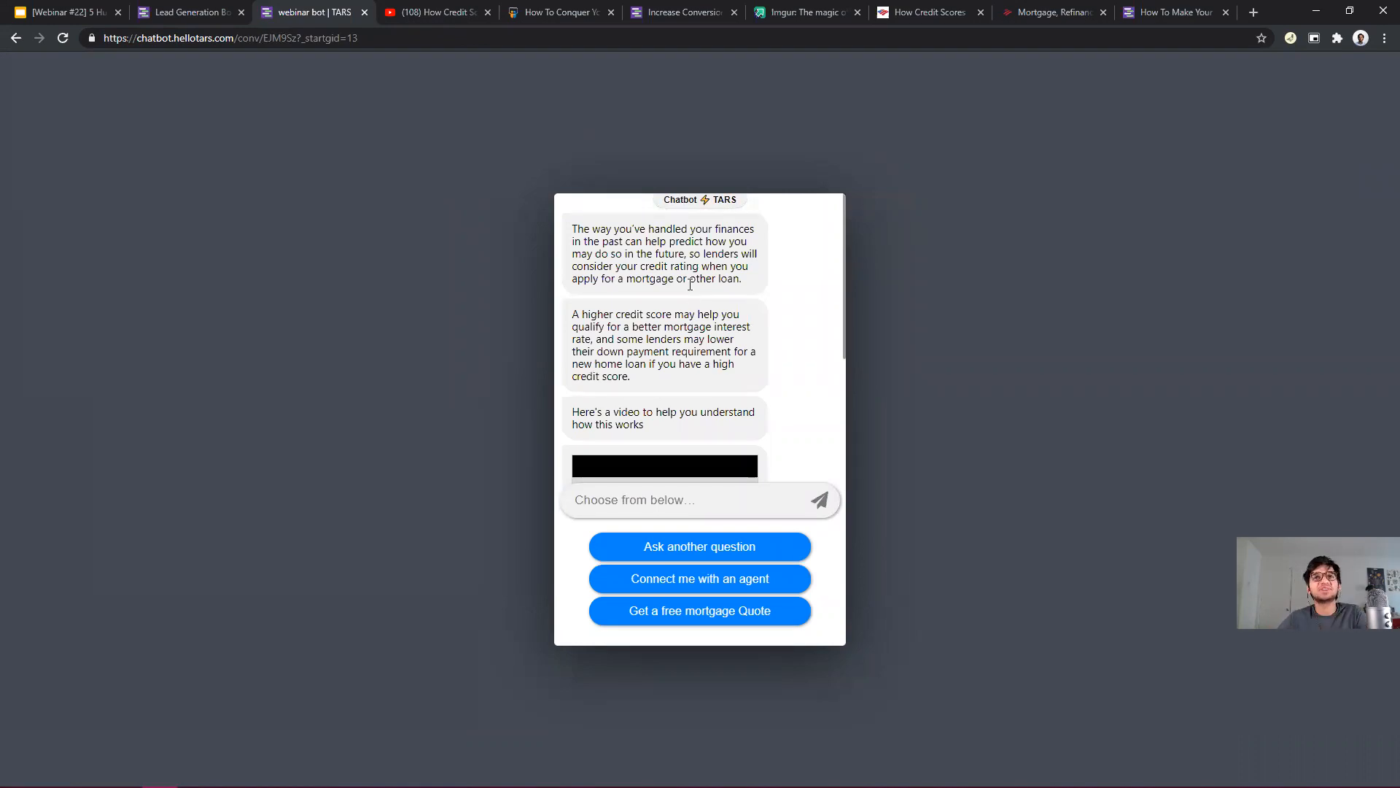
# Advance the embedded credit score presentation by a few more slides in the live chatbot.
pyautogui.scroll(-3, 692, 310)
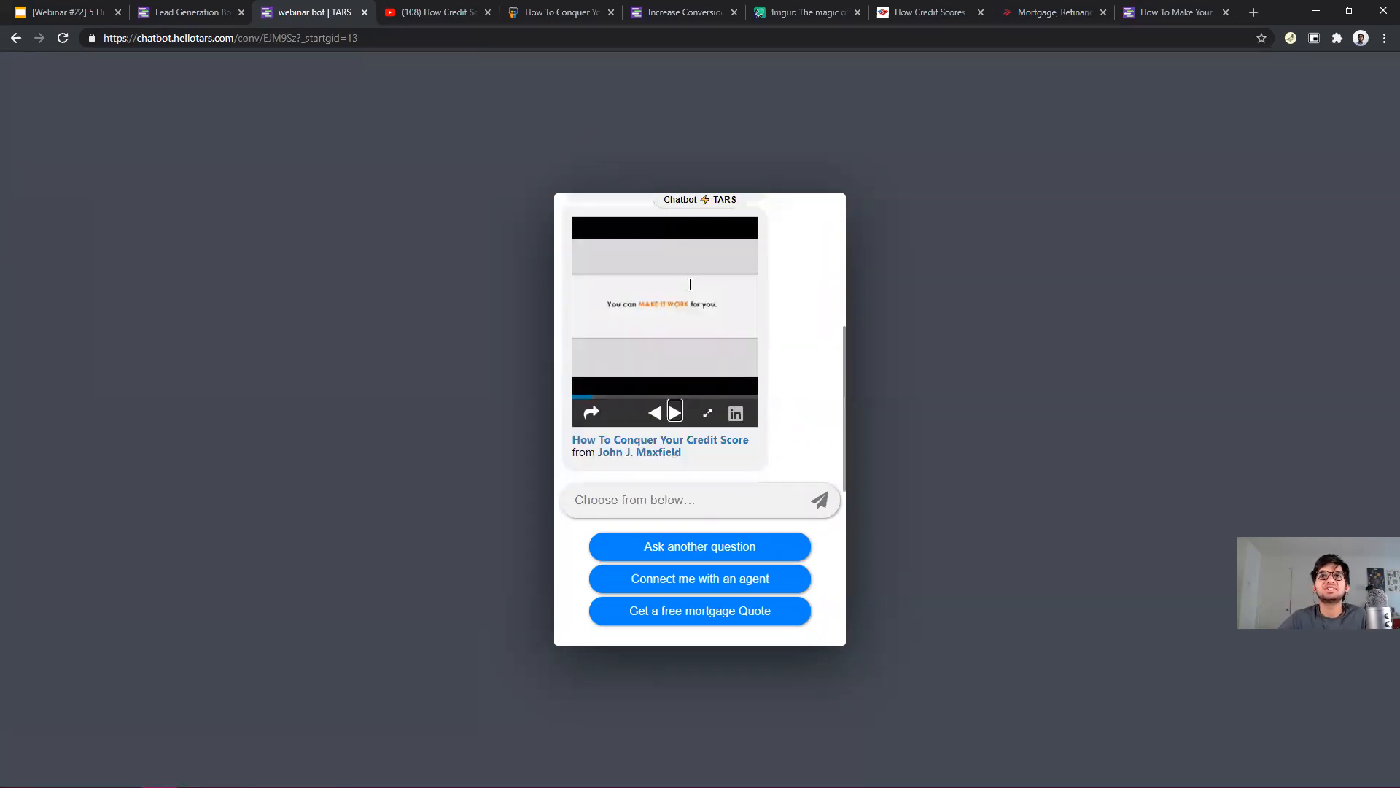
pyautogui.click(675, 414)
pyautogui.click(674, 414)
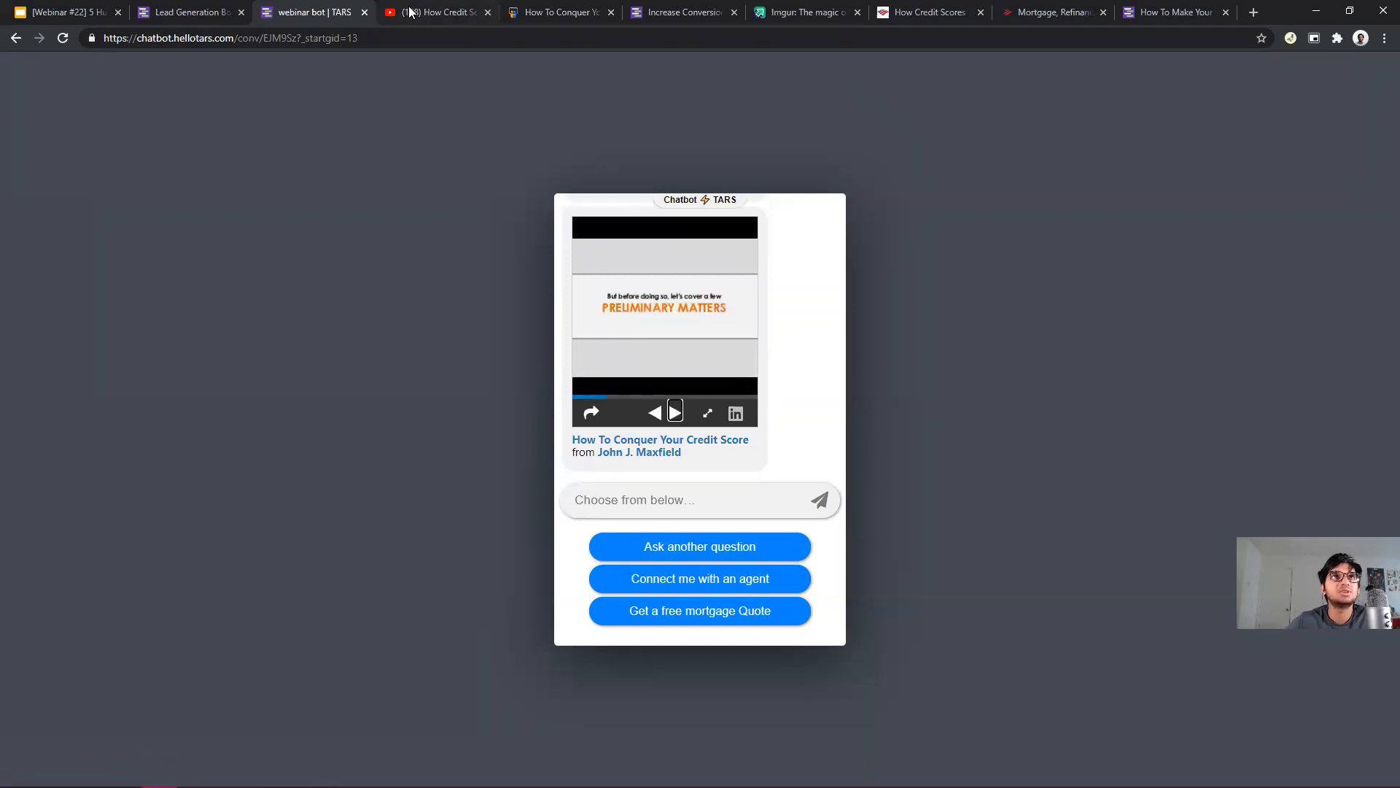
# Return to the Lead Generation Bot builder and review the intro gambit's messages and options without changing them.
pyautogui.click(191, 12)
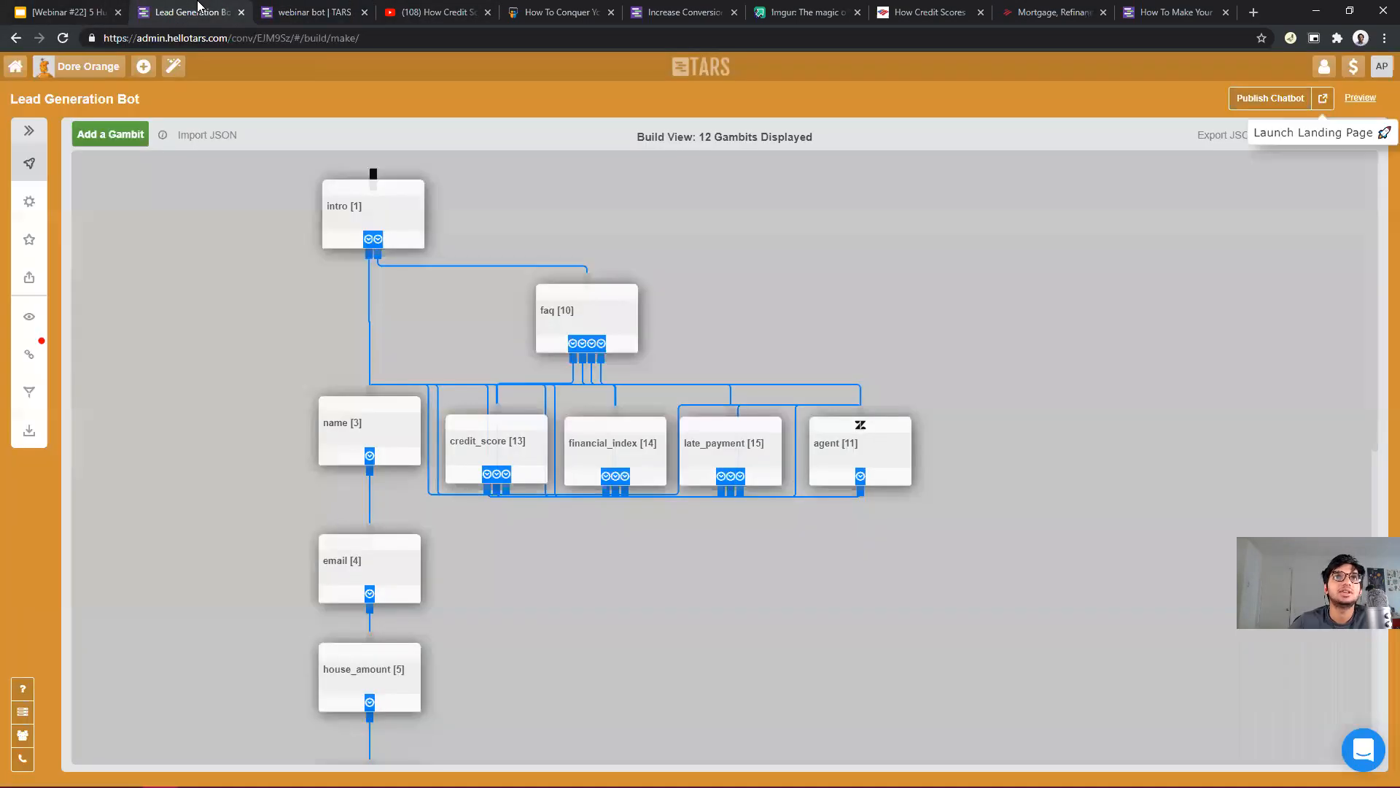
pyautogui.click(406, 211)
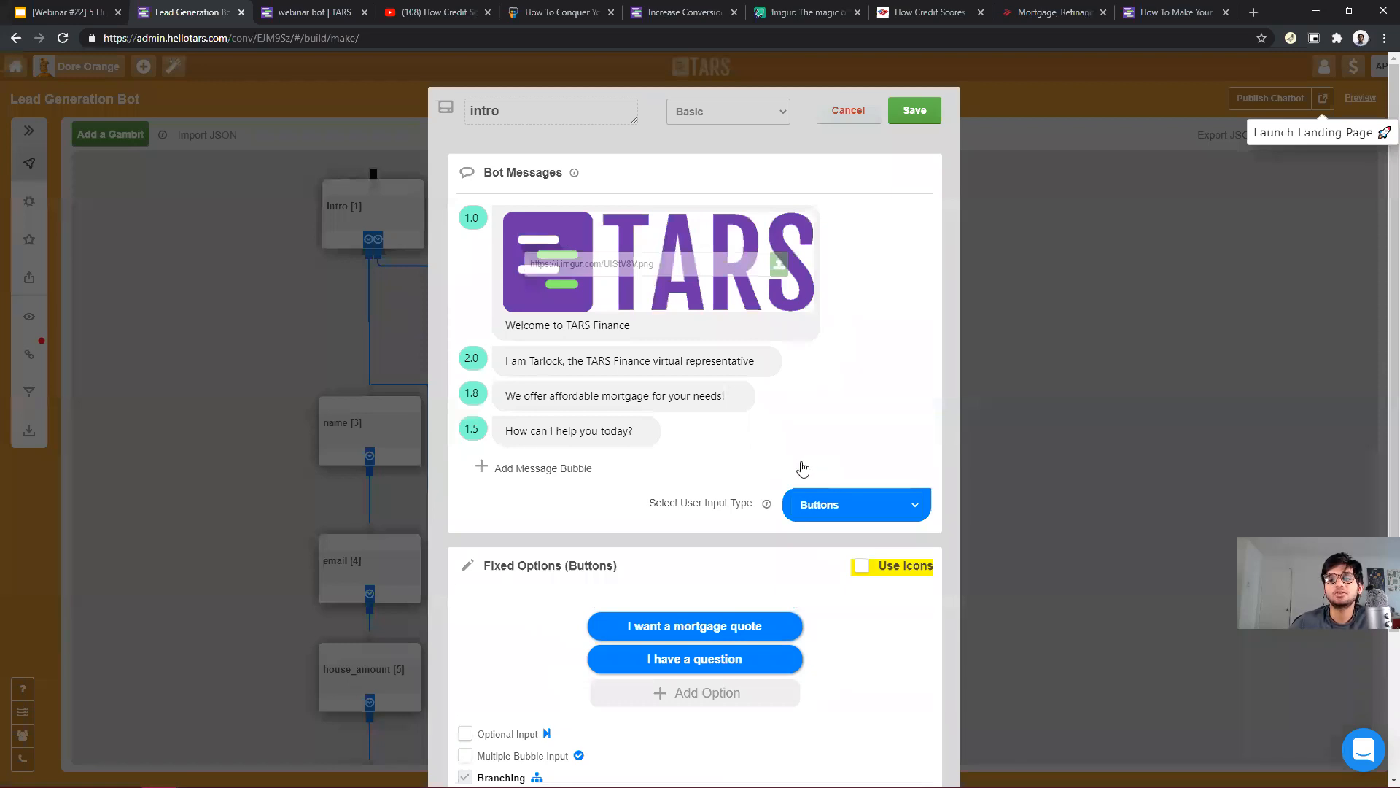
pyautogui.moveTo(904, 343)
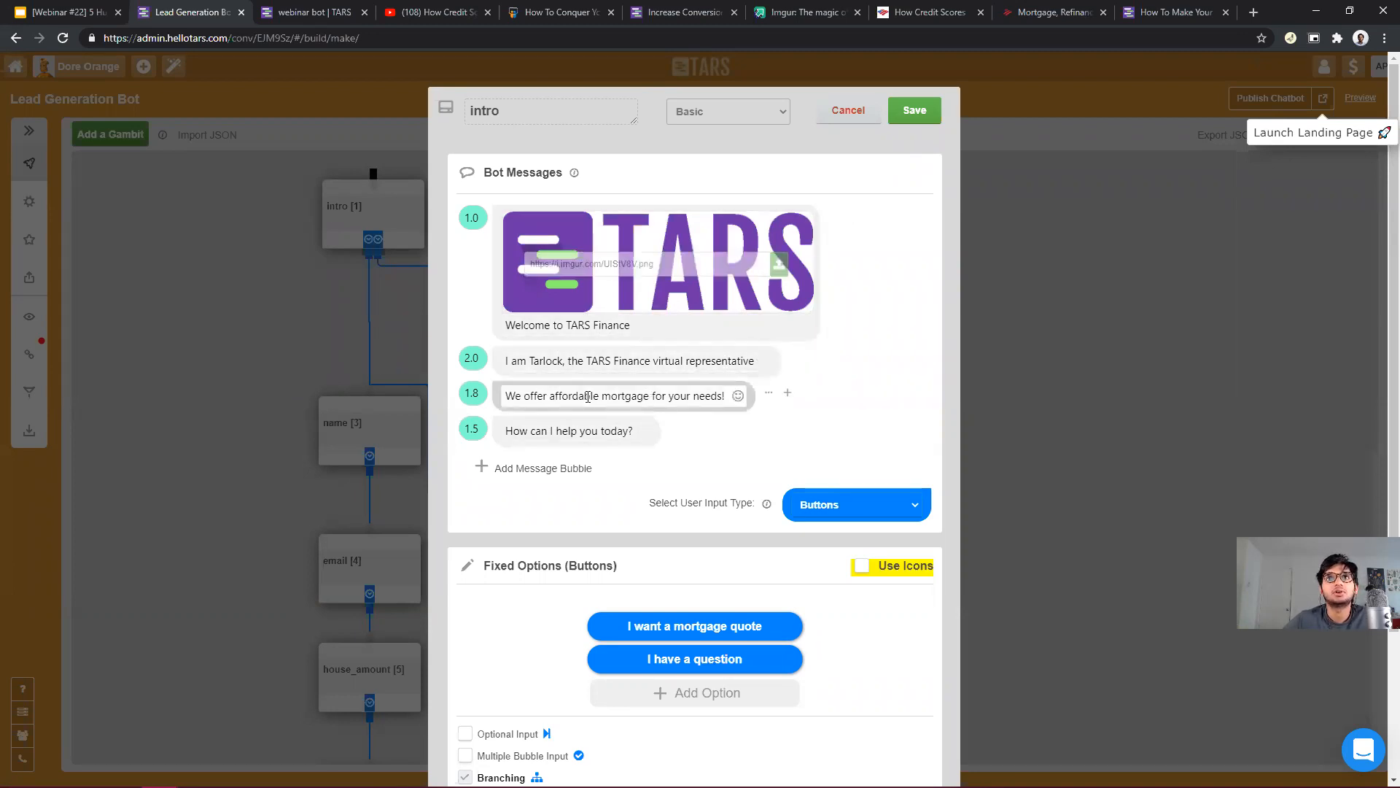
pyautogui.click(1056, 151)
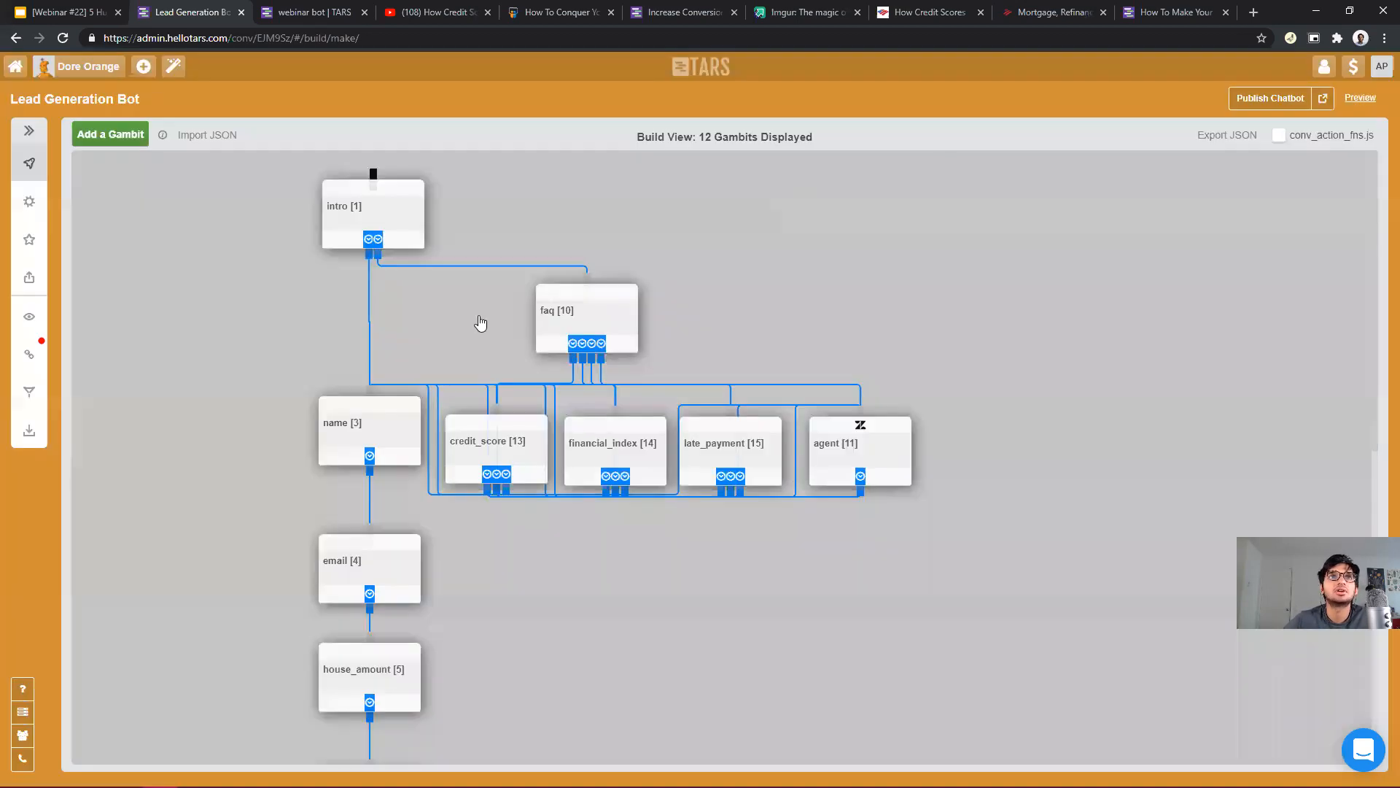
pyautogui.click(374, 243)
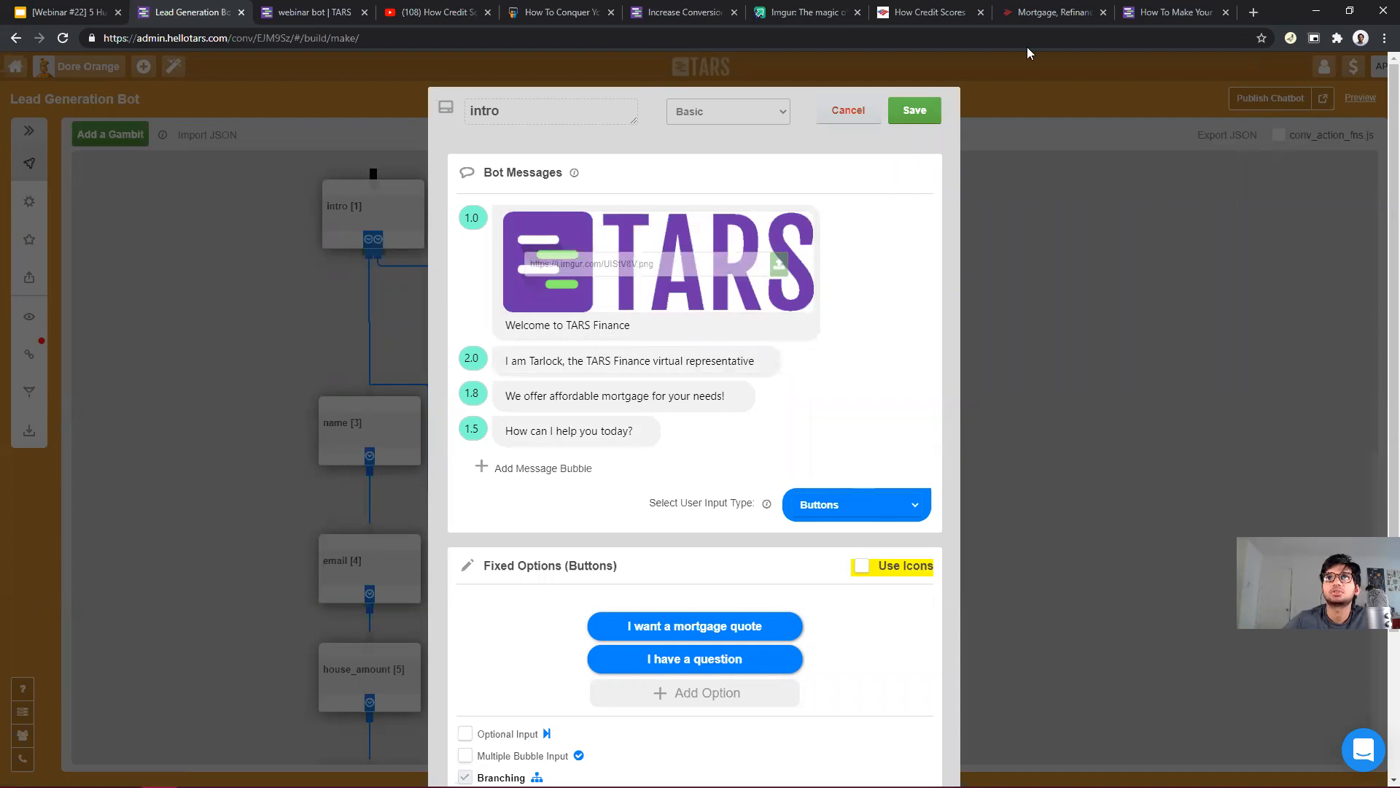
pyautogui.click(400, 421)
# In the name gambit, move "I need a few details to get you setup" into its own message bubble directly after "Great!".
pyautogui.click(356, 441)
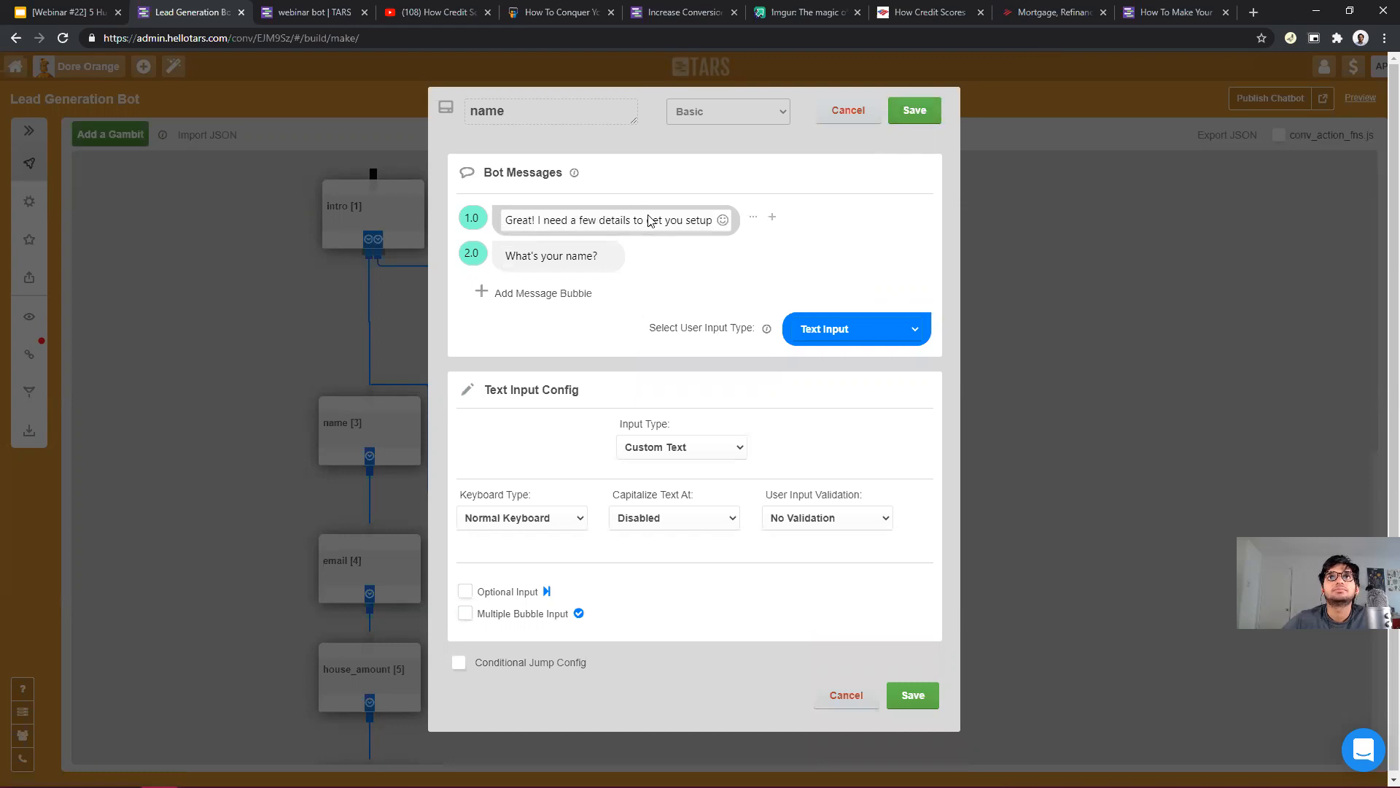
pyautogui.moveTo(538, 219); pyautogui.dragTo(828, 216)
pyautogui.hotkey('ctrl', 'x')
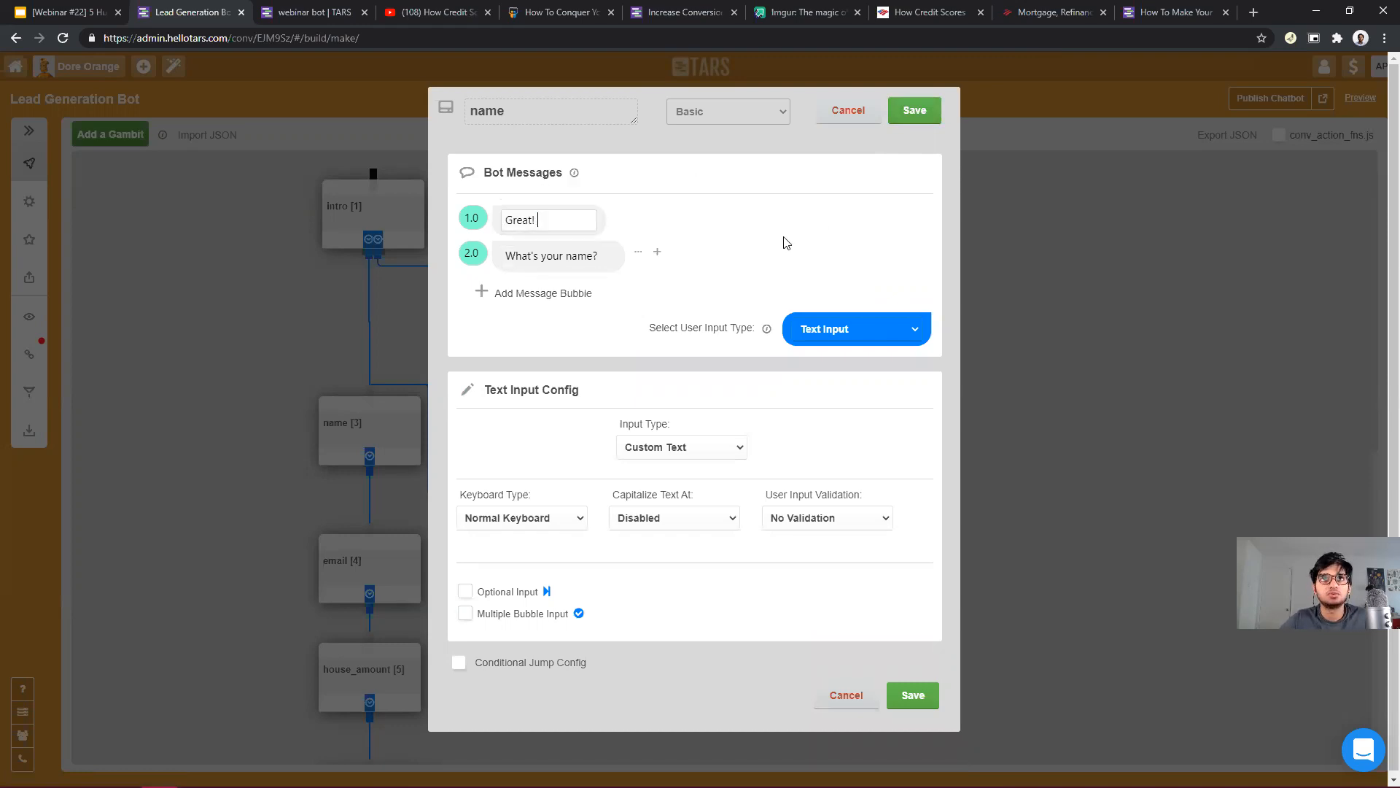
pyautogui.click(566, 293)
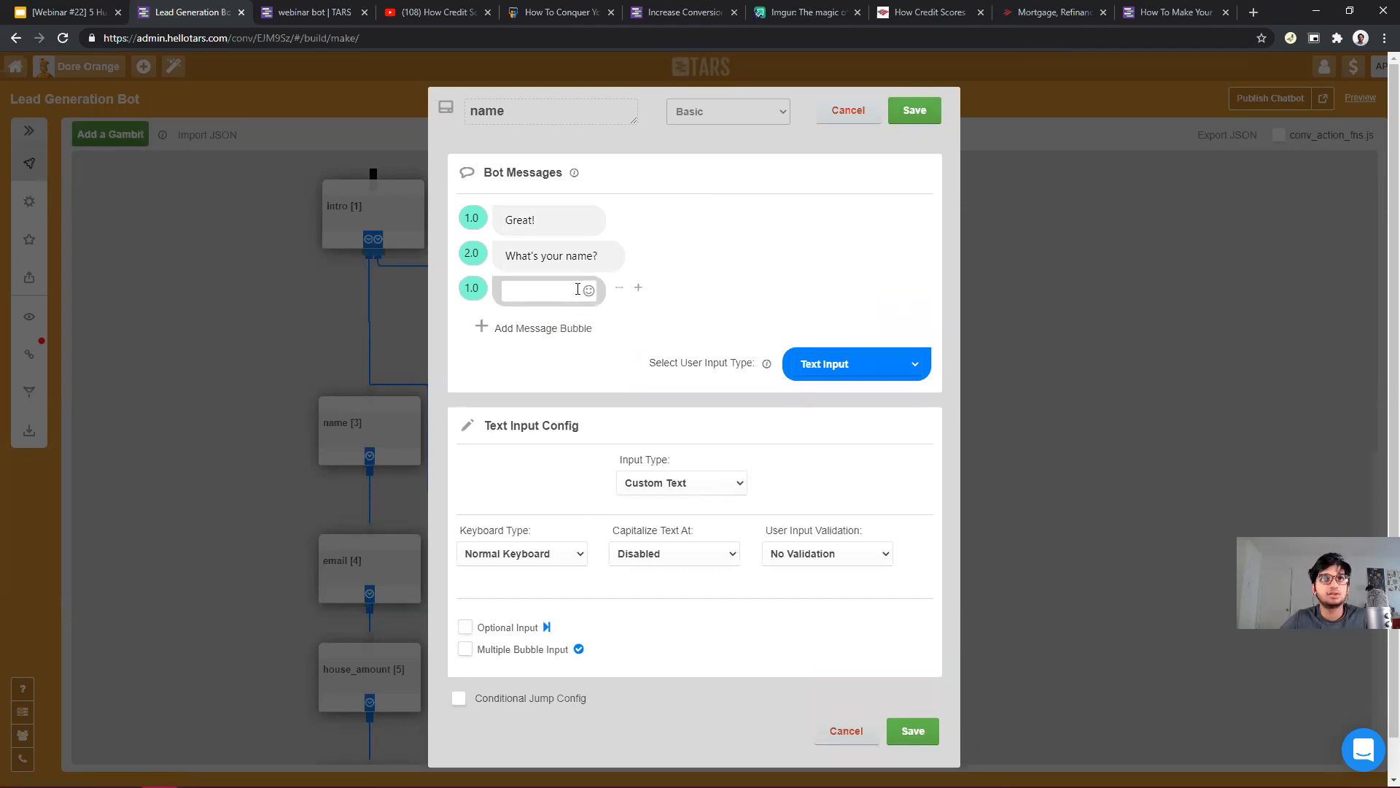
pyautogui.hotkey('ctrl', 'v')
pyautogui.moveTo(722, 289); pyautogui.dragTo(729, 239)
# Add a grinning face emoji after "Great!" in the first message and save the name gambit.
pyautogui.click(565, 224)
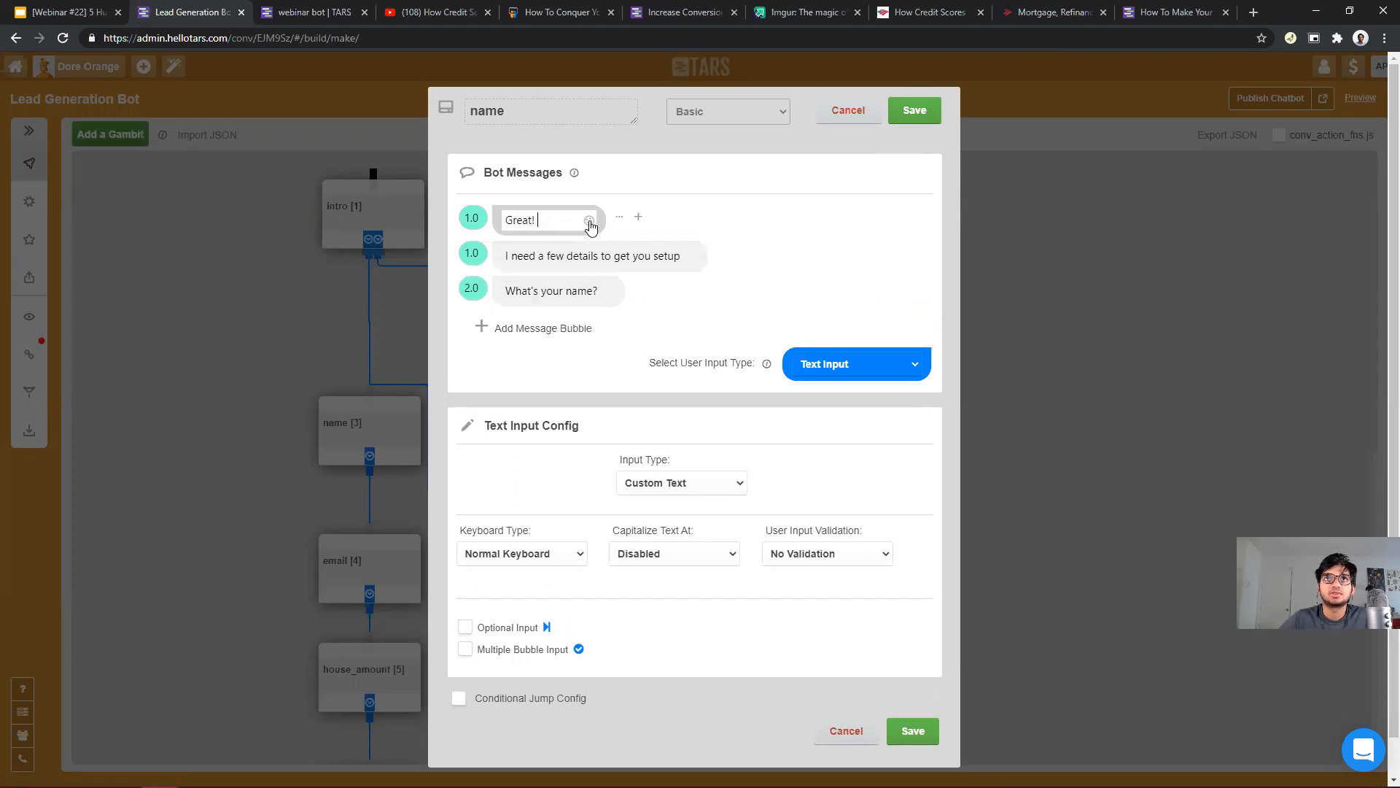
pyautogui.click(589, 220)
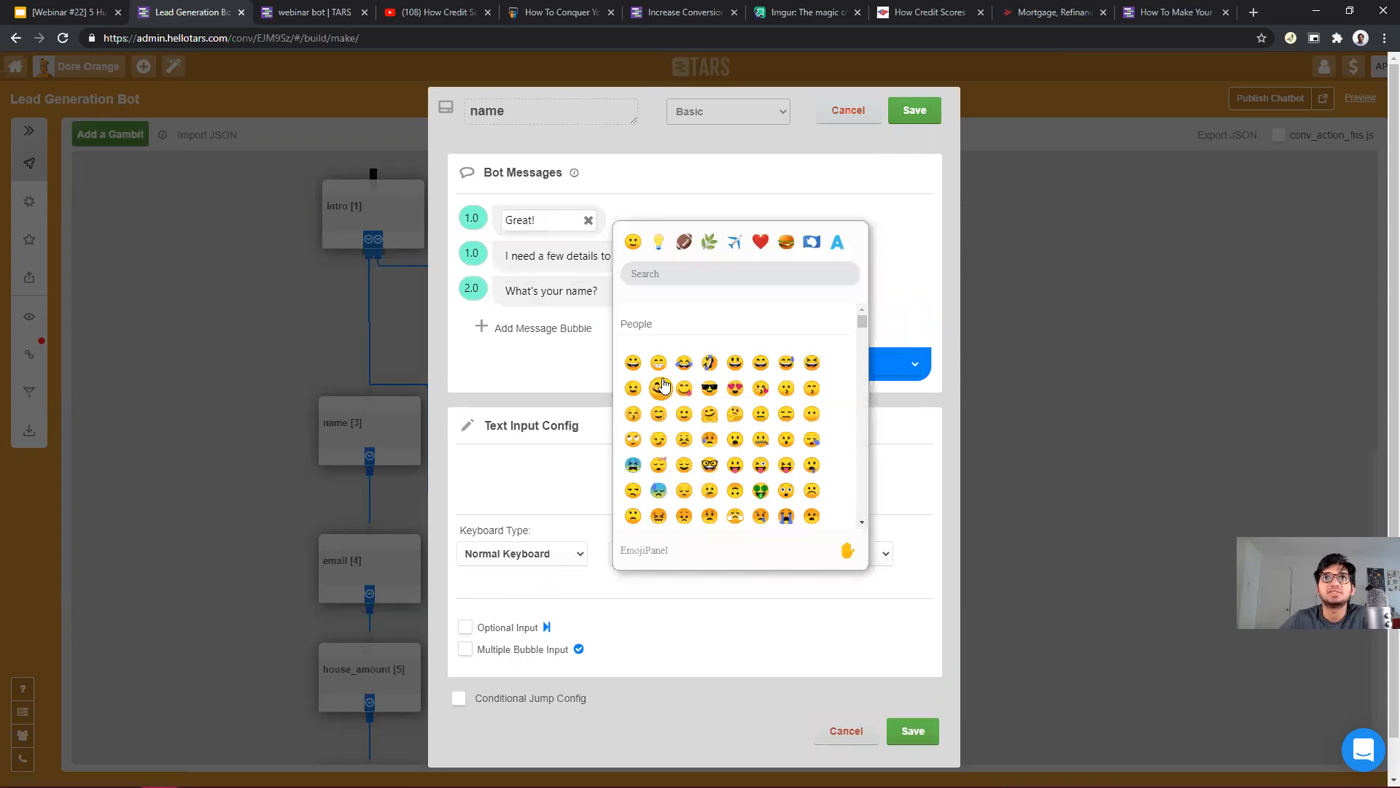
pyautogui.click(638, 368)
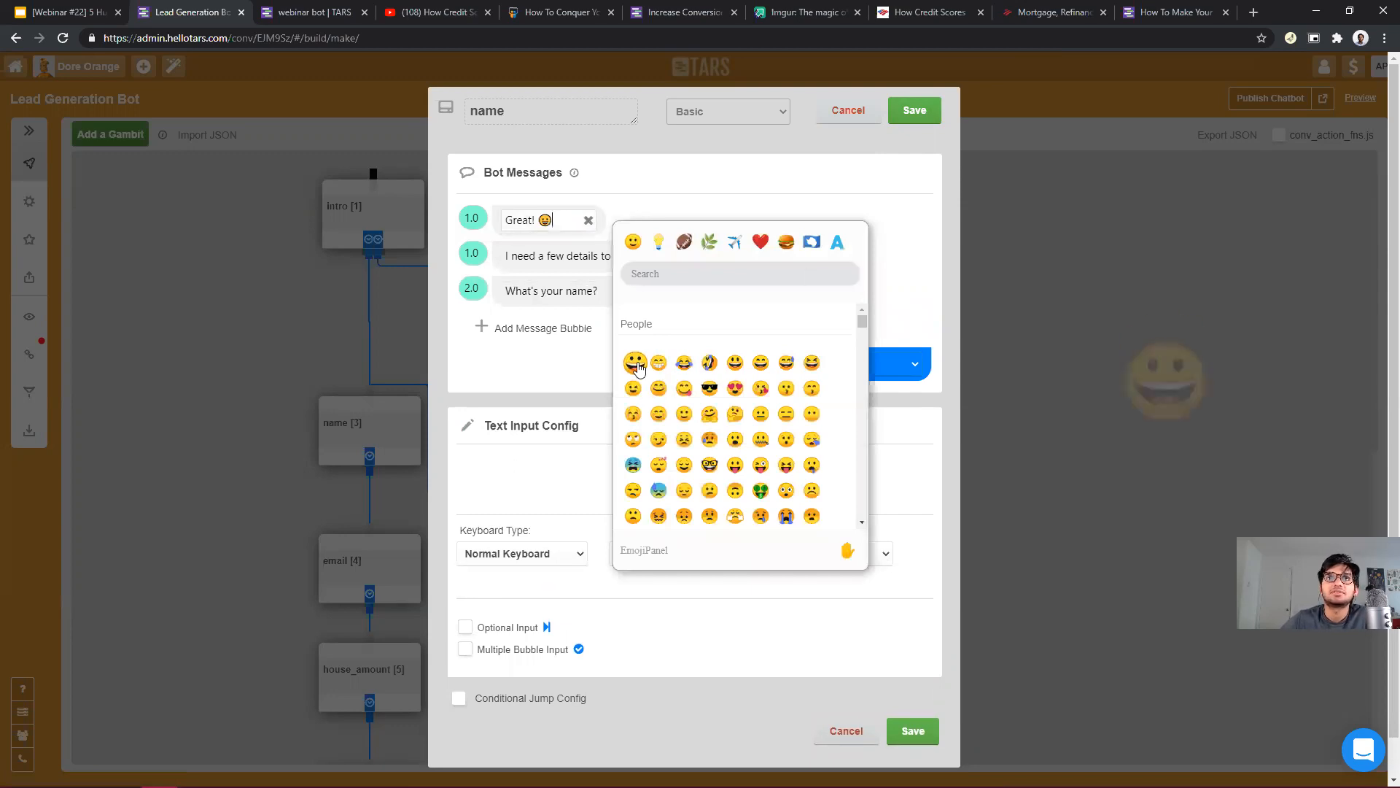
pyautogui.click(938, 183)
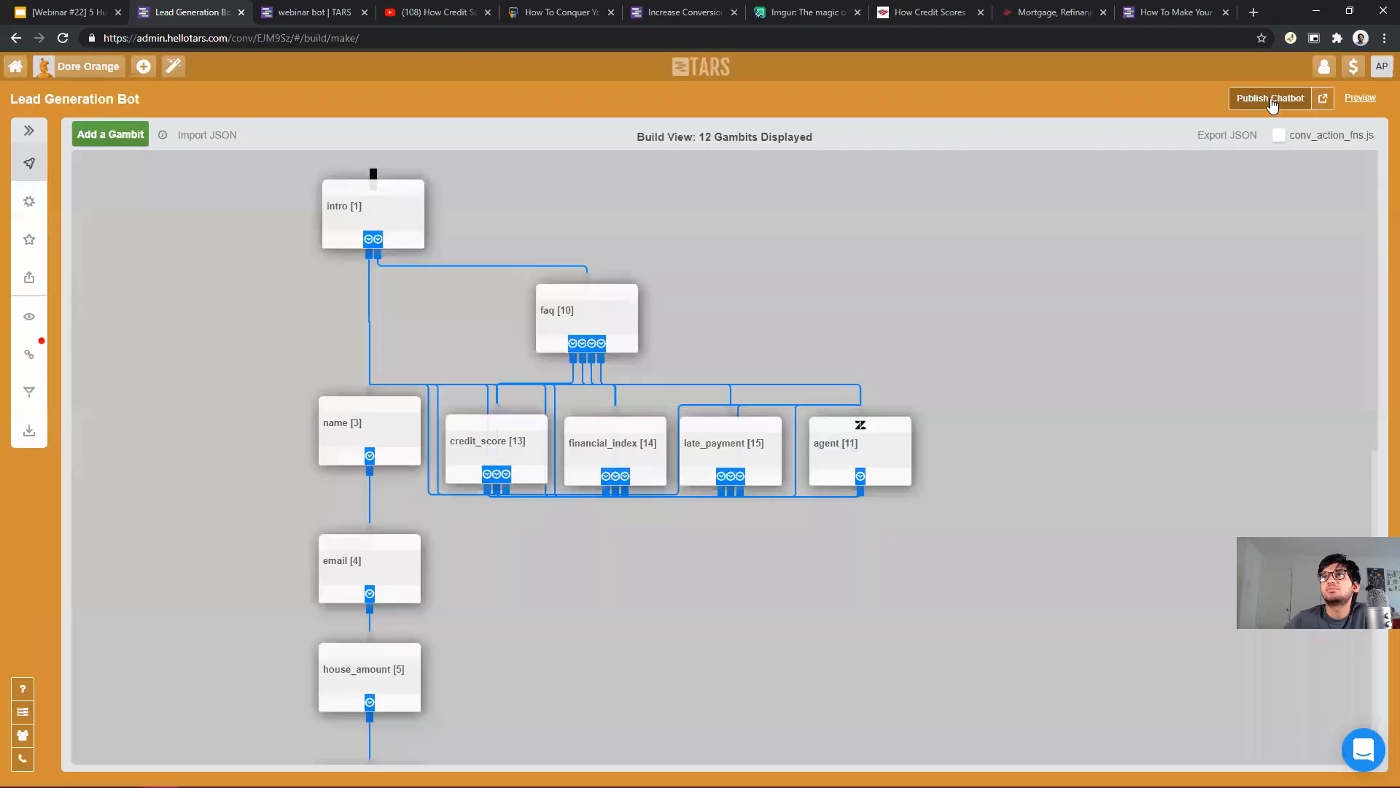
# Publish the chatbot, launch its live page and answer the greeting with "I want a mortgage quote".
pyautogui.click(1273, 102)
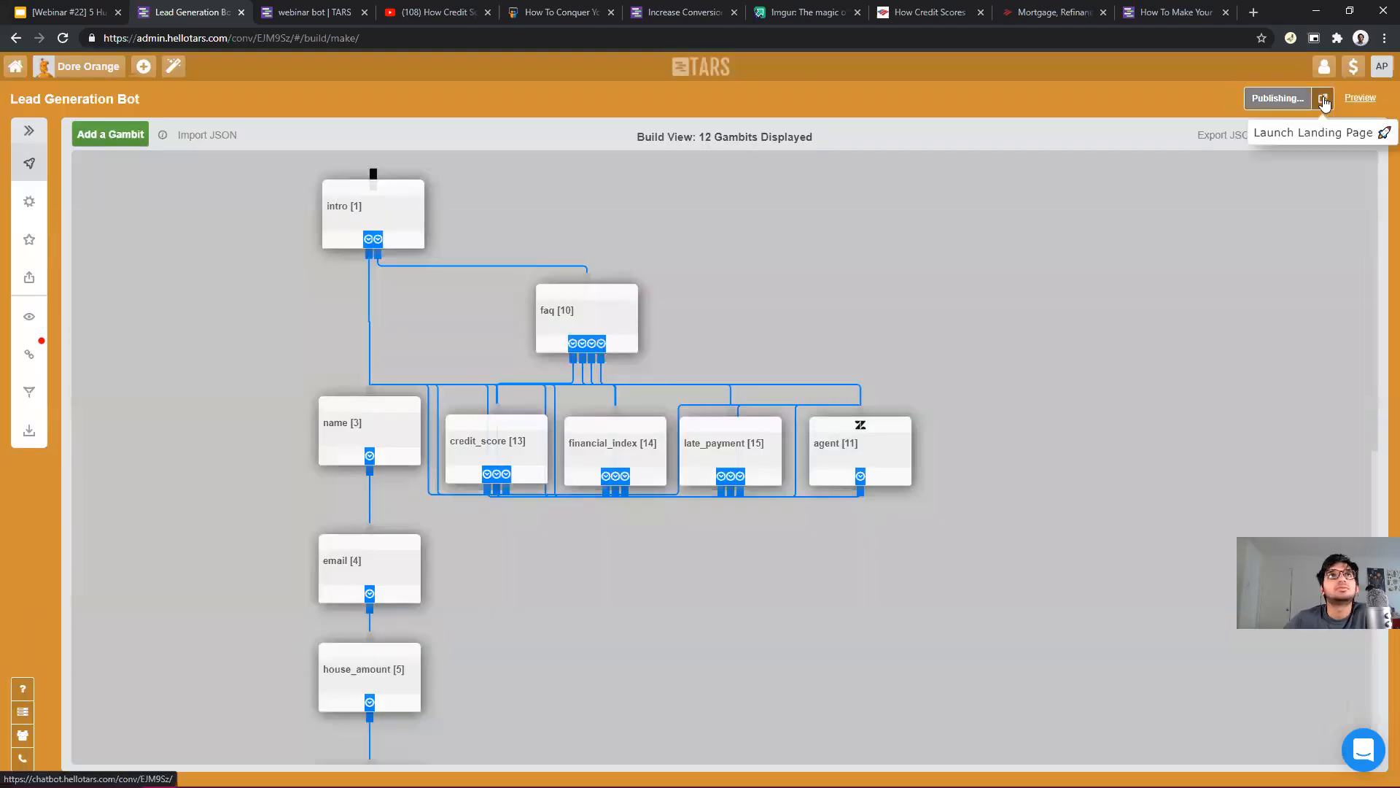
pyautogui.click(1324, 101)
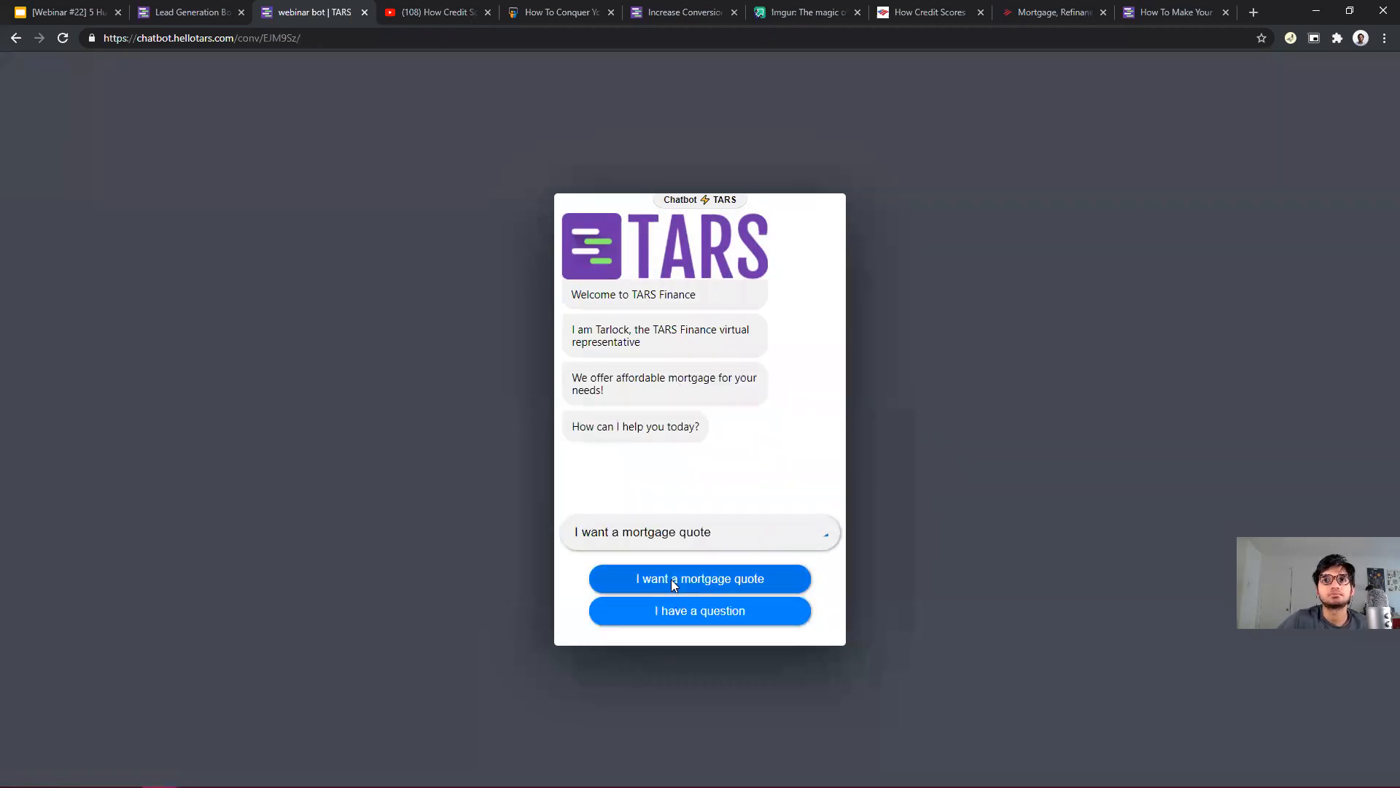
pyautogui.click(673, 581)
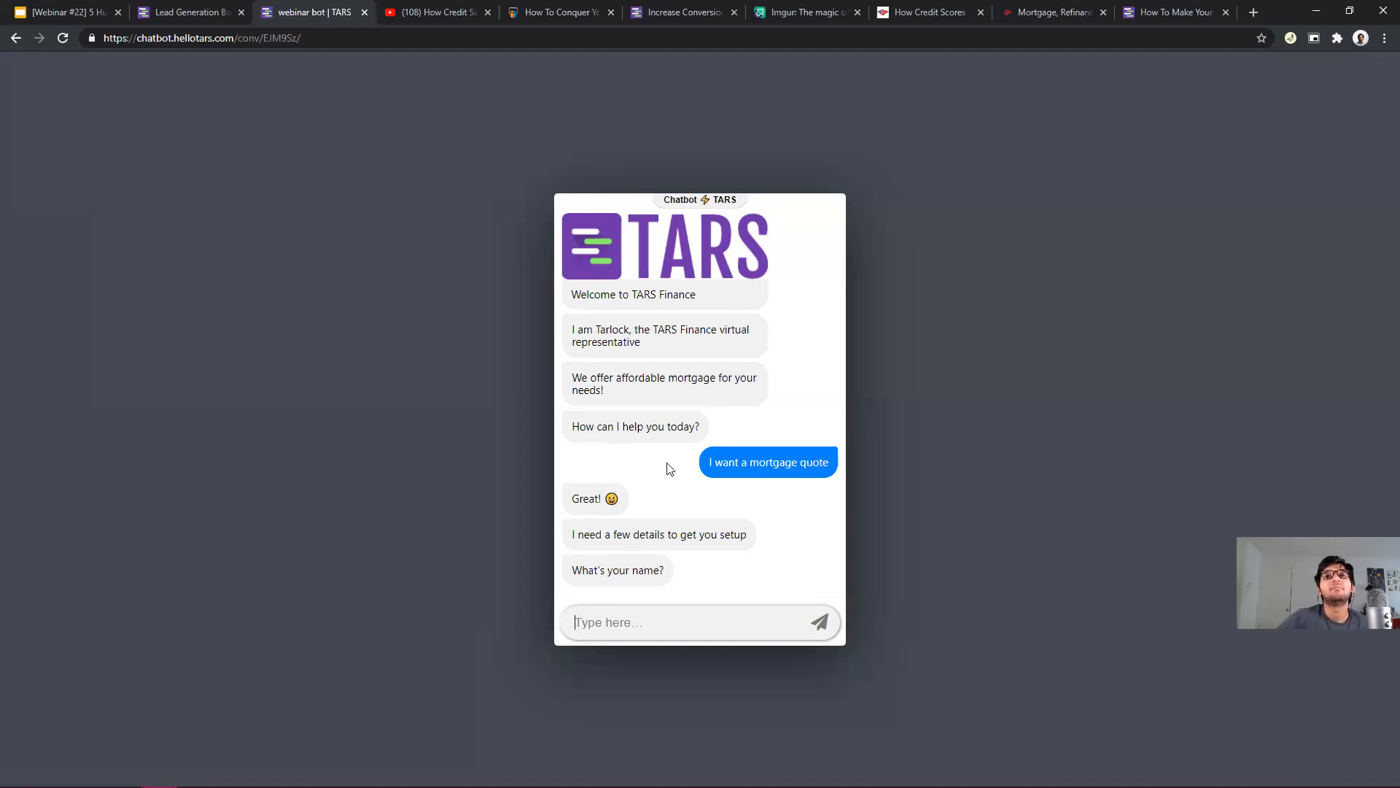
# Look at the human-friendly bot slide in the webinar presentation and compare it with the emoji message in the live chatbot.
pyautogui.click(65, 11)
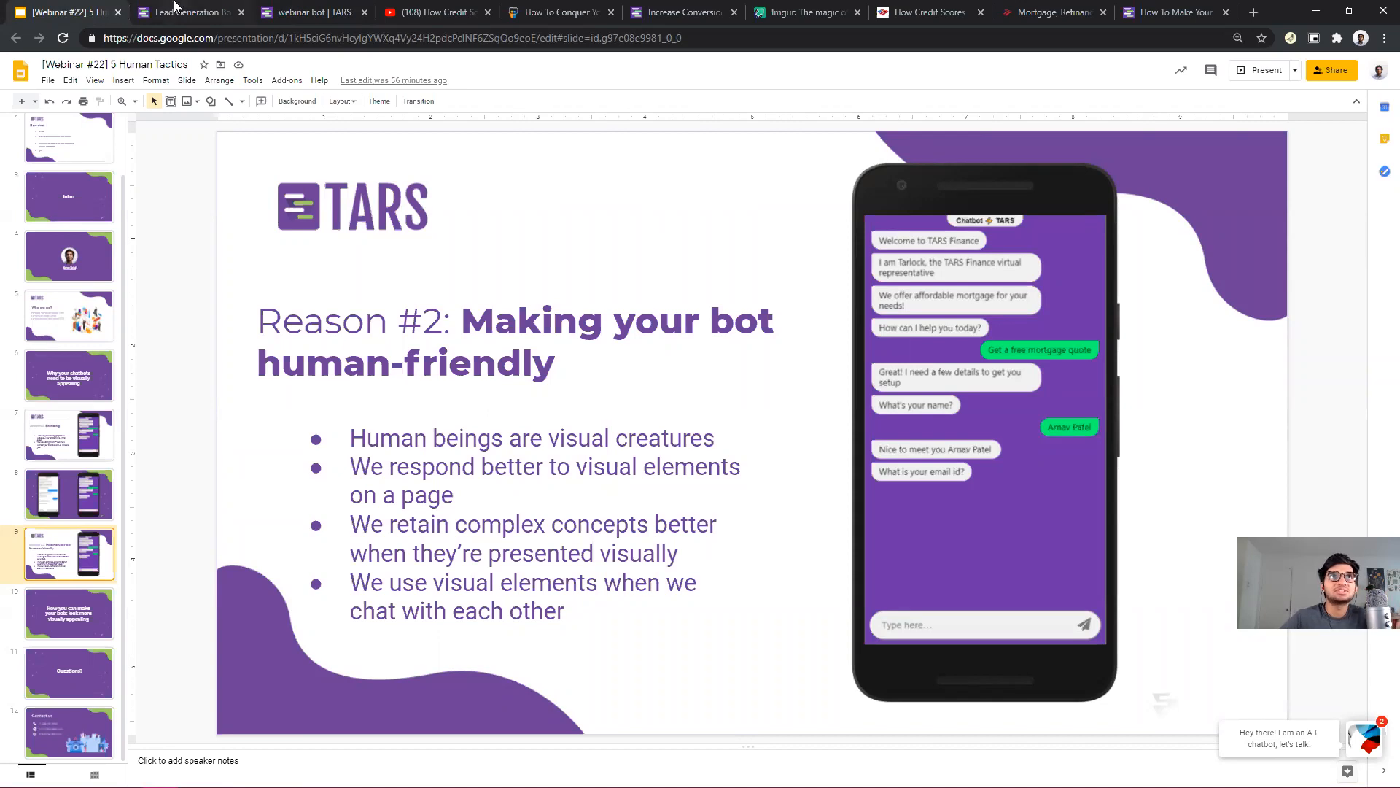
pyautogui.click(235, 8)
pyautogui.click(306, 12)
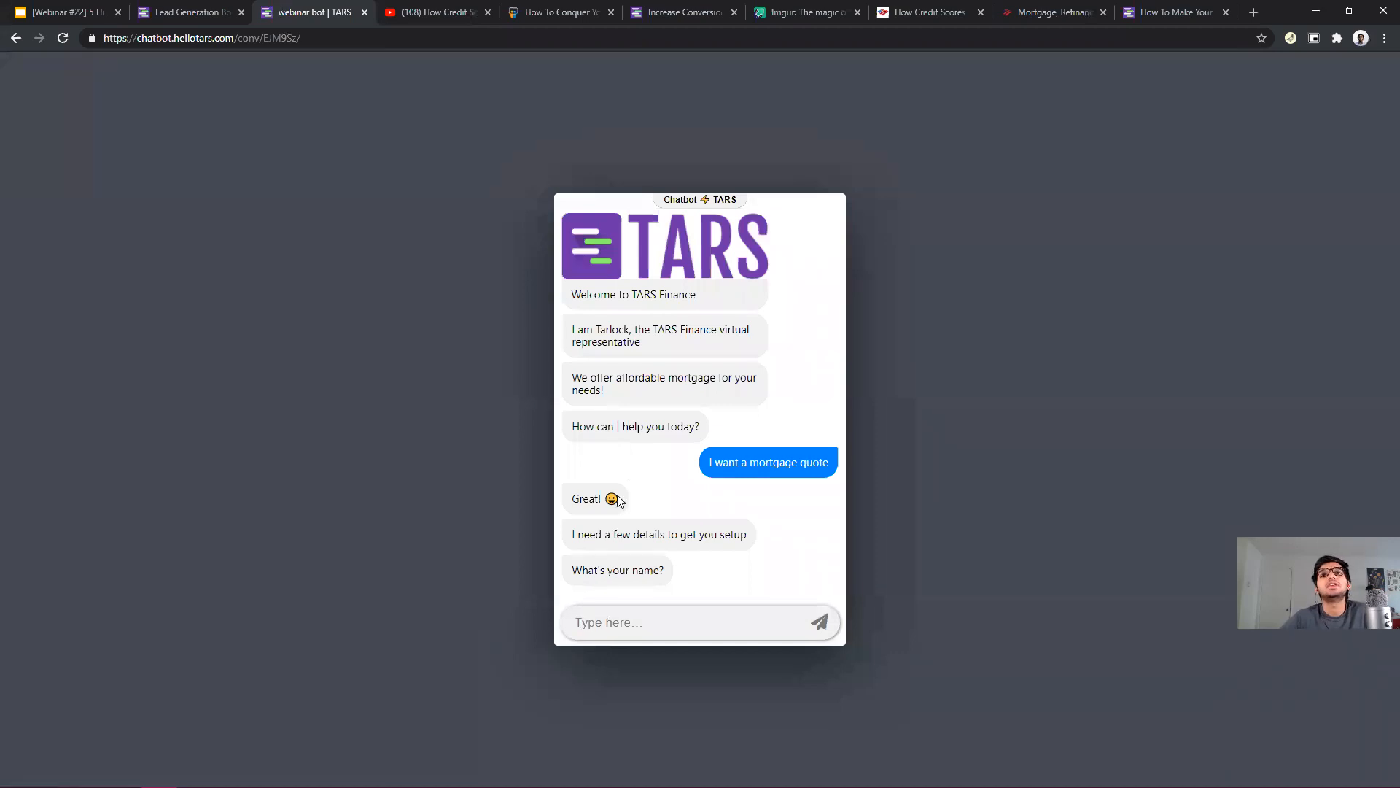
pyautogui.moveTo(620, 501); pyautogui.dragTo(605, 502)
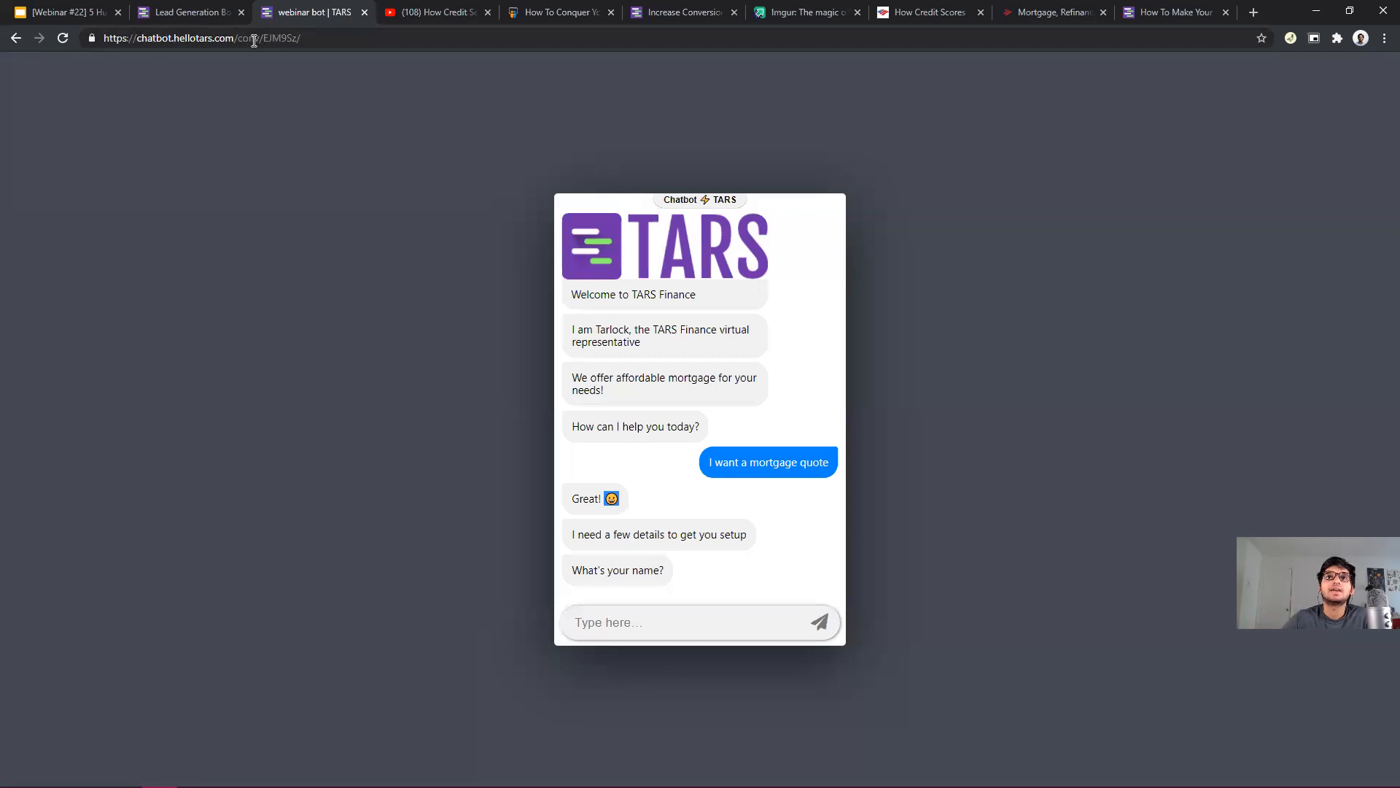
pyautogui.moveTo(618, 500); pyautogui.dragTo(605, 498)
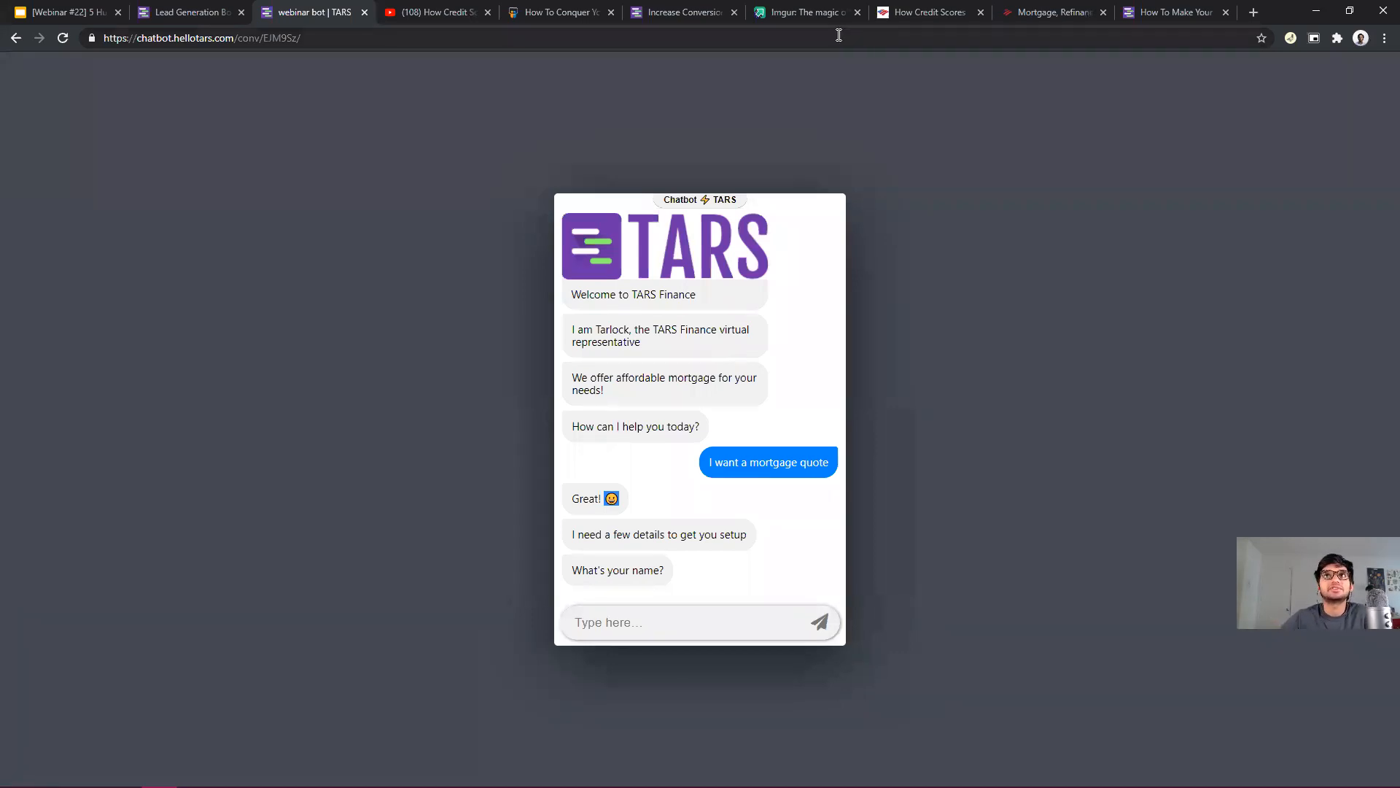
# Copy the image address of the "That's all Folks!" GIF from the Imgur post.
pyautogui.click(790, 12)
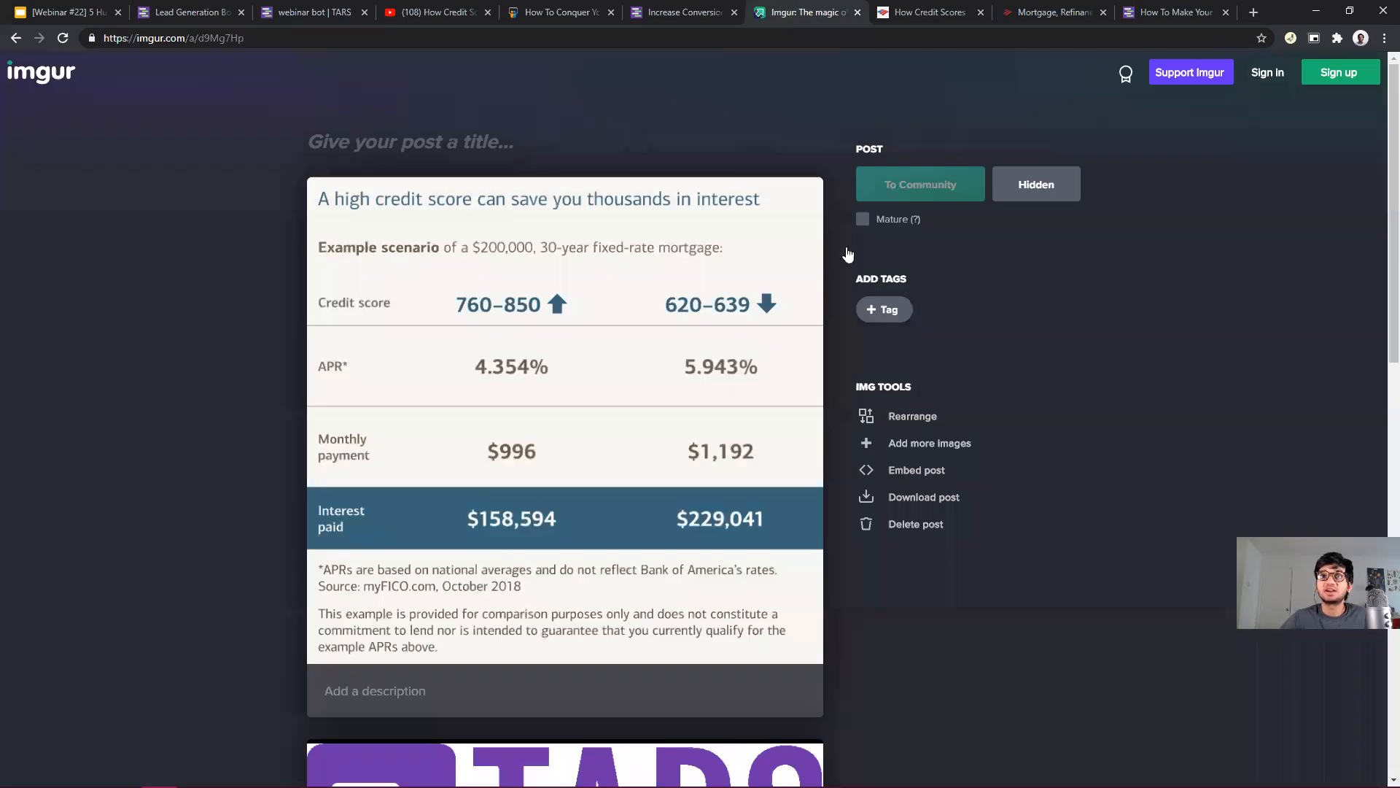
pyautogui.scroll(-10, 878, 522)
pyautogui.rightClick(539, 522)
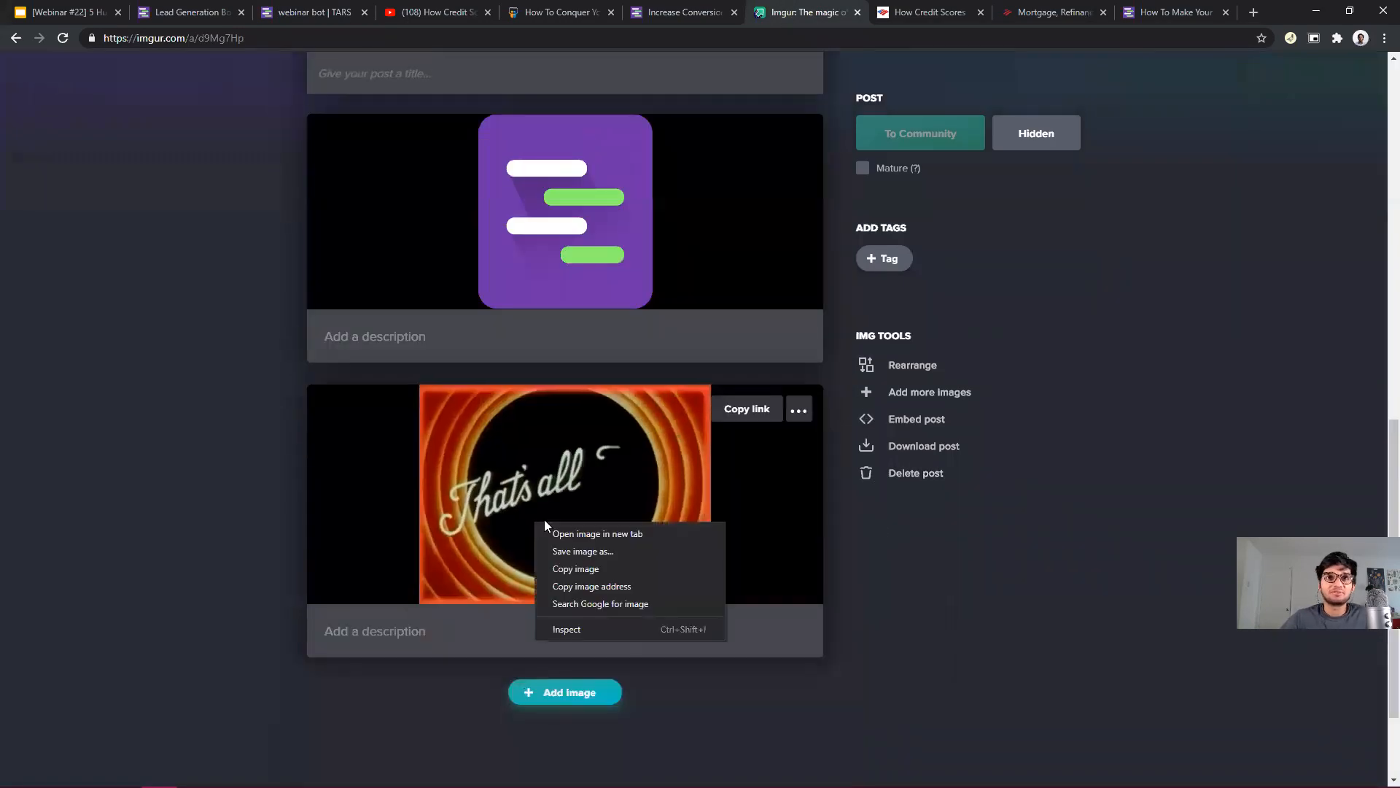
pyautogui.click(606, 593)
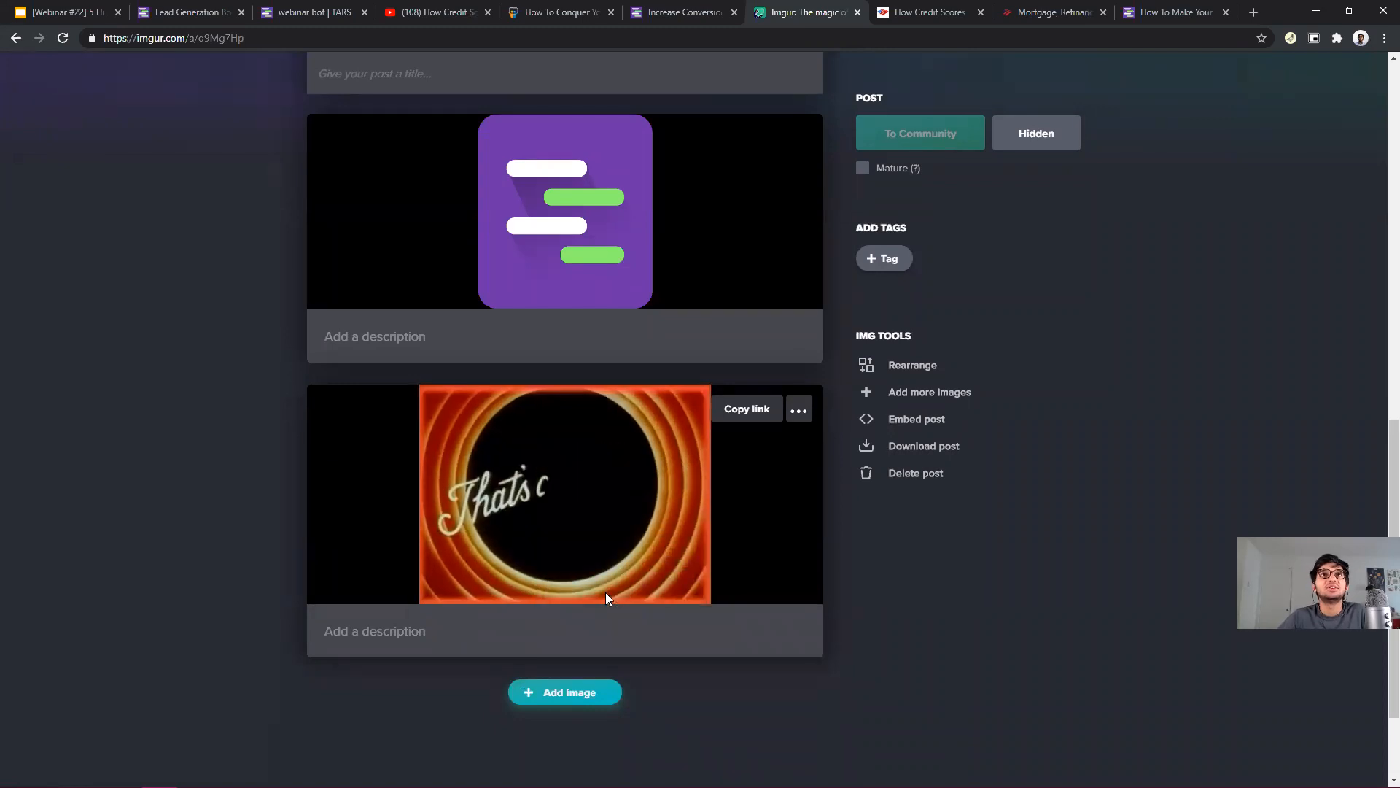
pyautogui.click(356, 9)
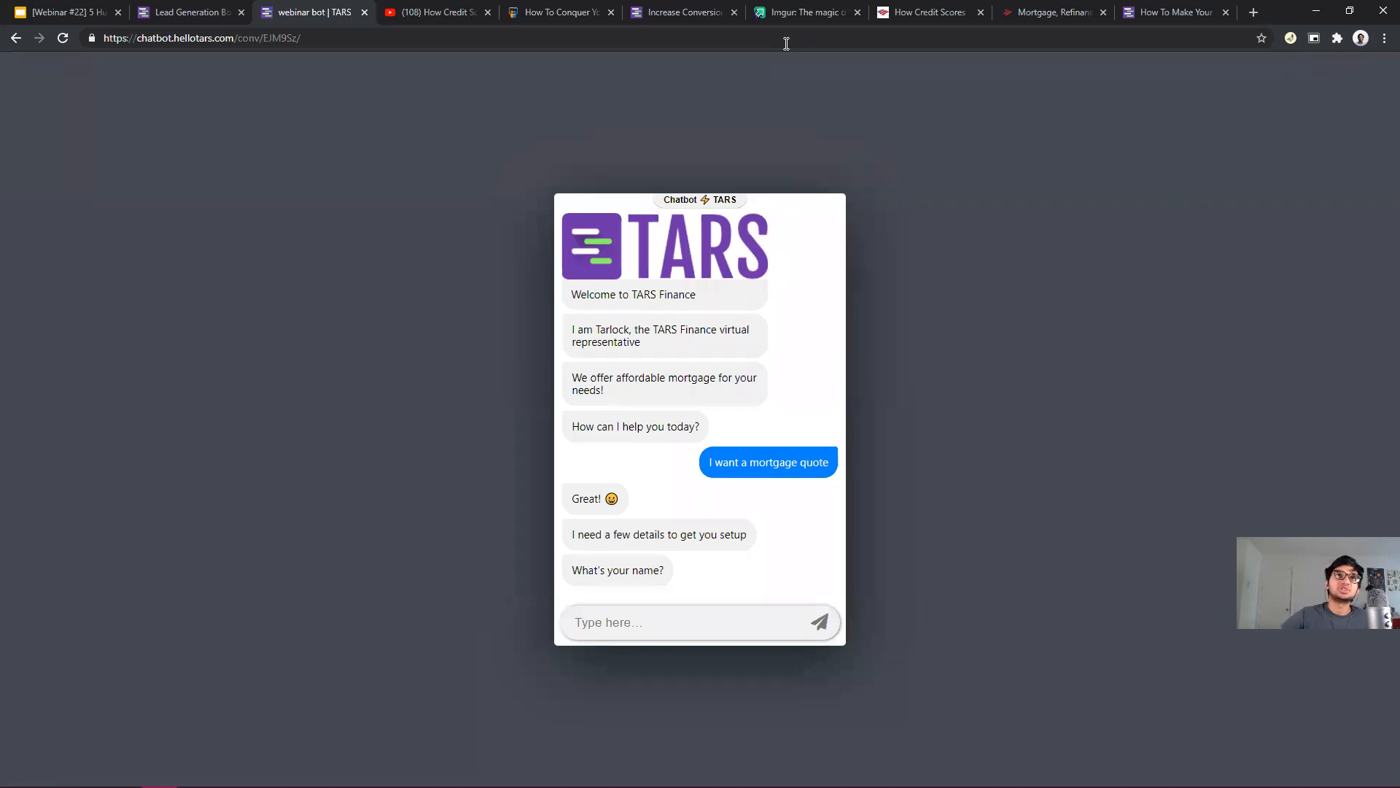
pyautogui.click(787, 12)
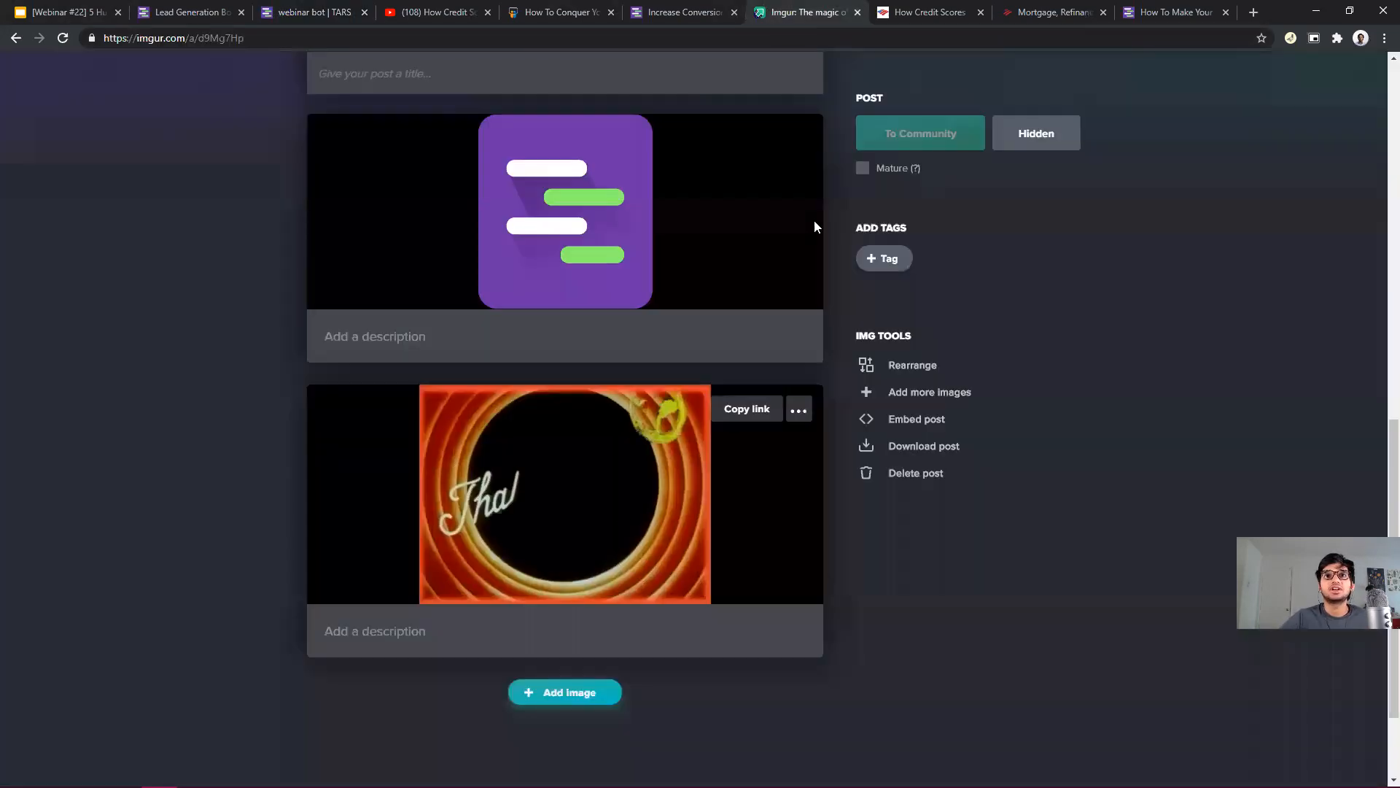
pyautogui.rightClick(543, 492)
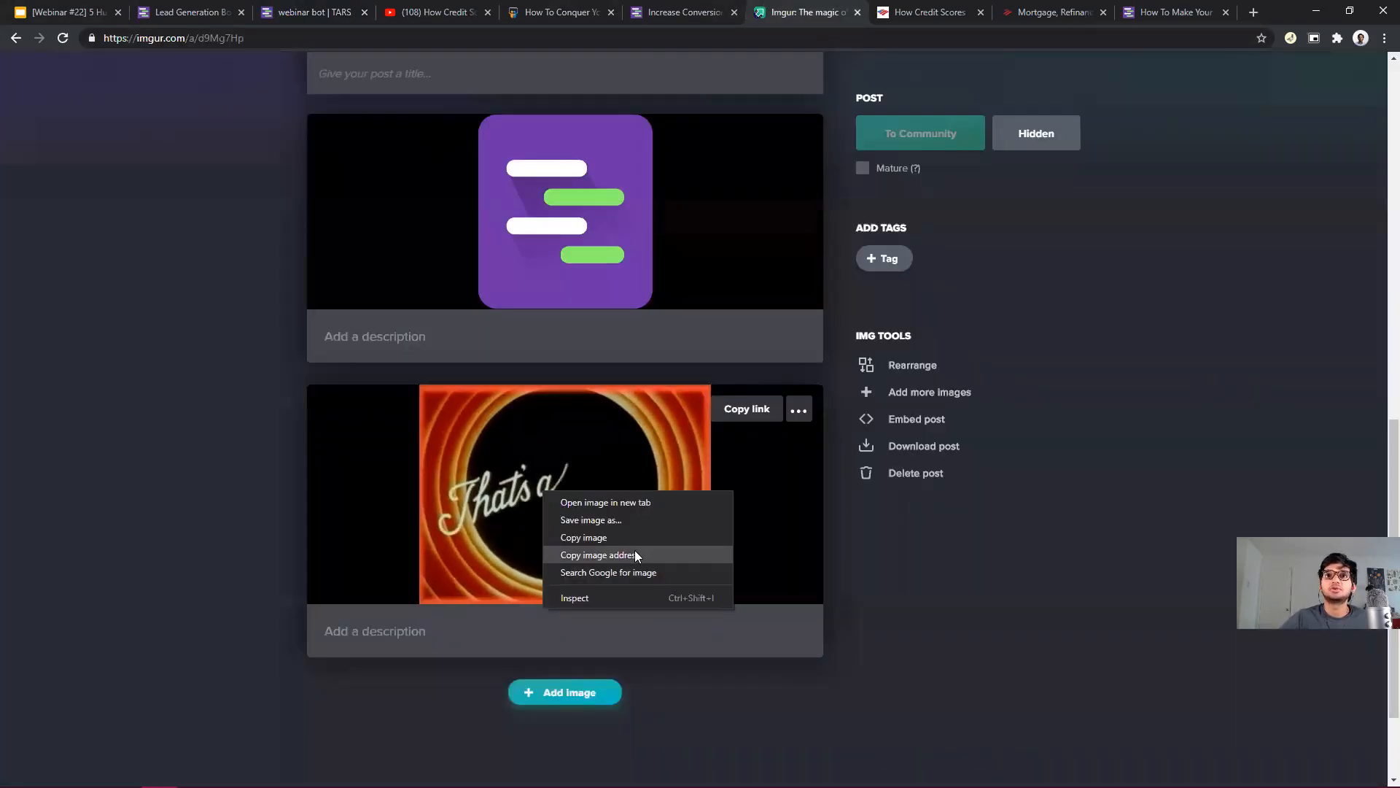
pyautogui.click(634, 554)
# Add a fifth message to the end gambit with the copied GIF address as its image, save it, and check the image in the gambit.
pyautogui.click(187, 12)
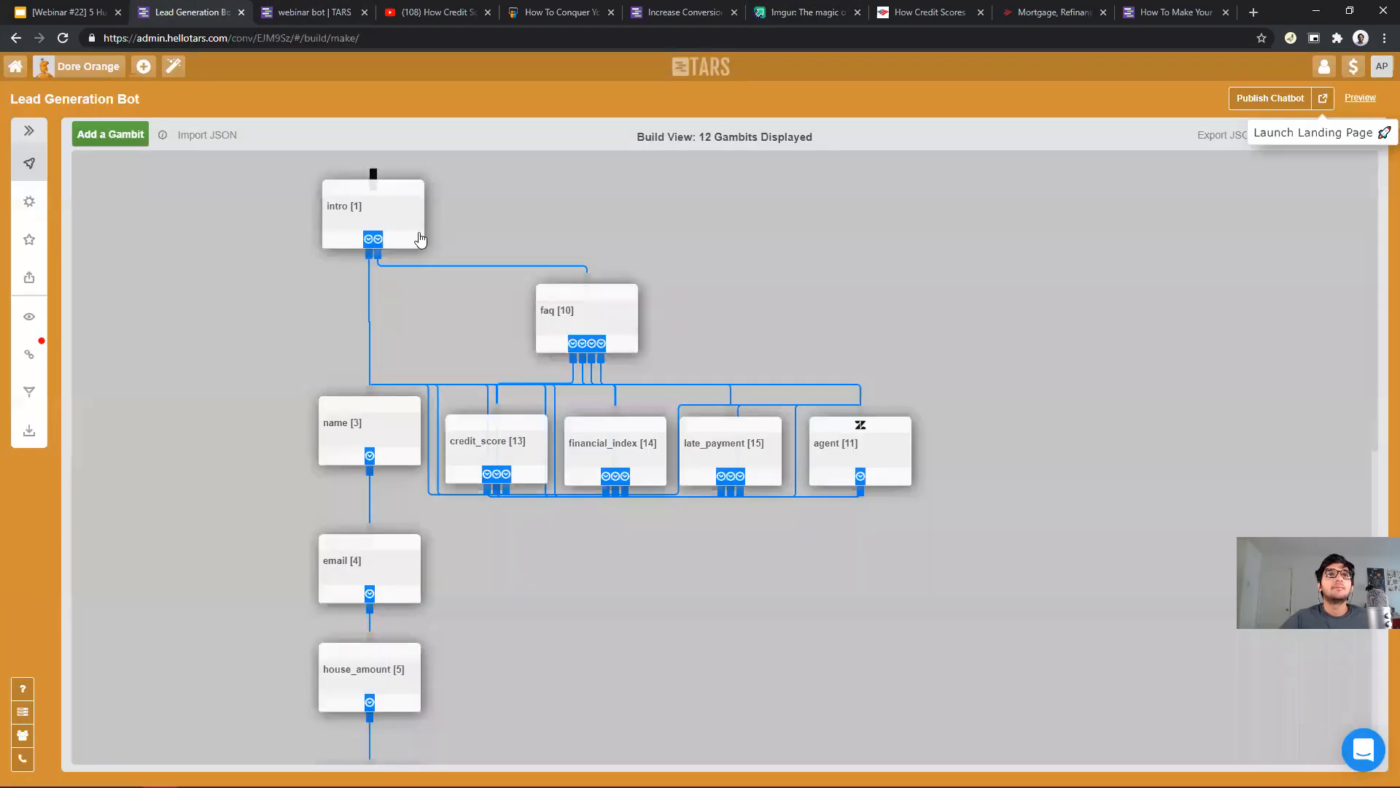
pyautogui.scroll(-7, 439, 437)
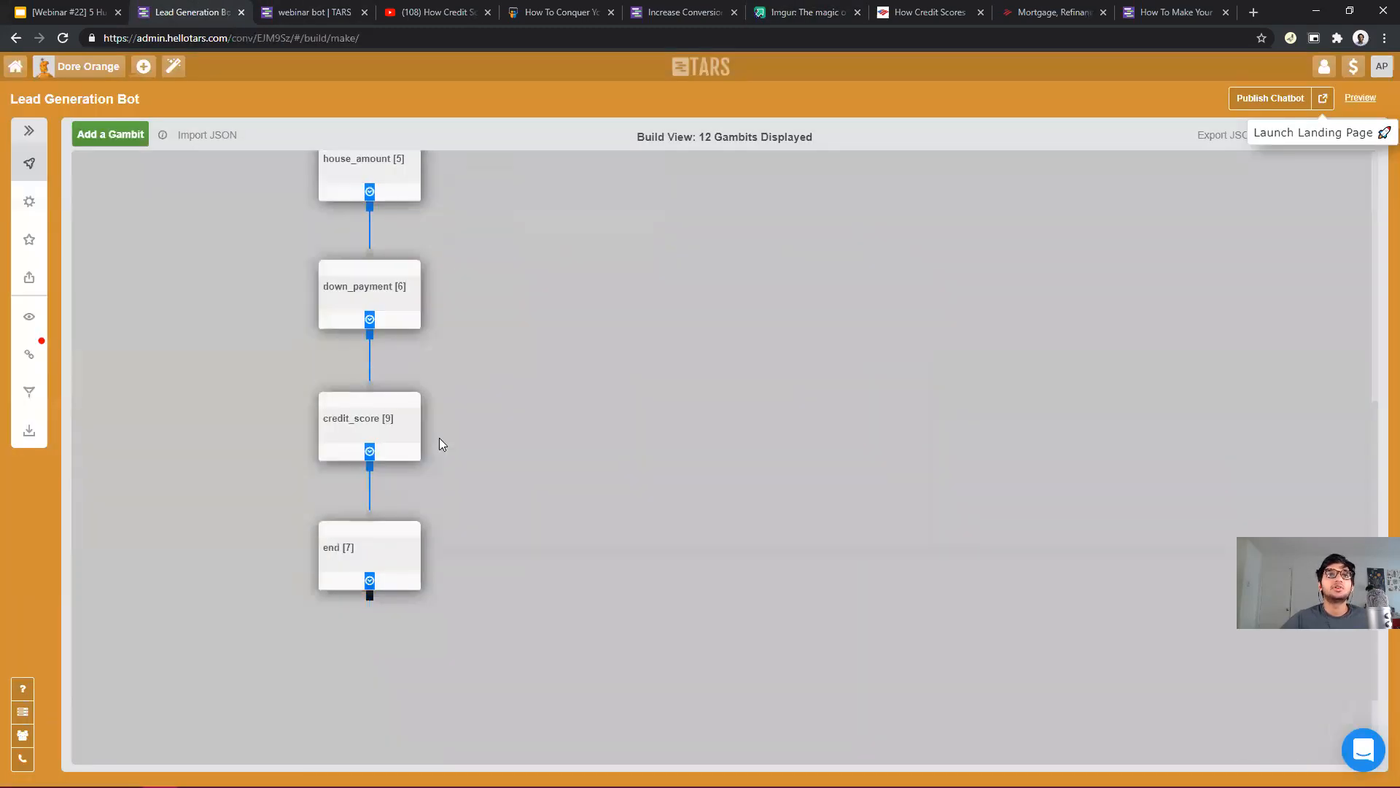
pyautogui.click(390, 550)
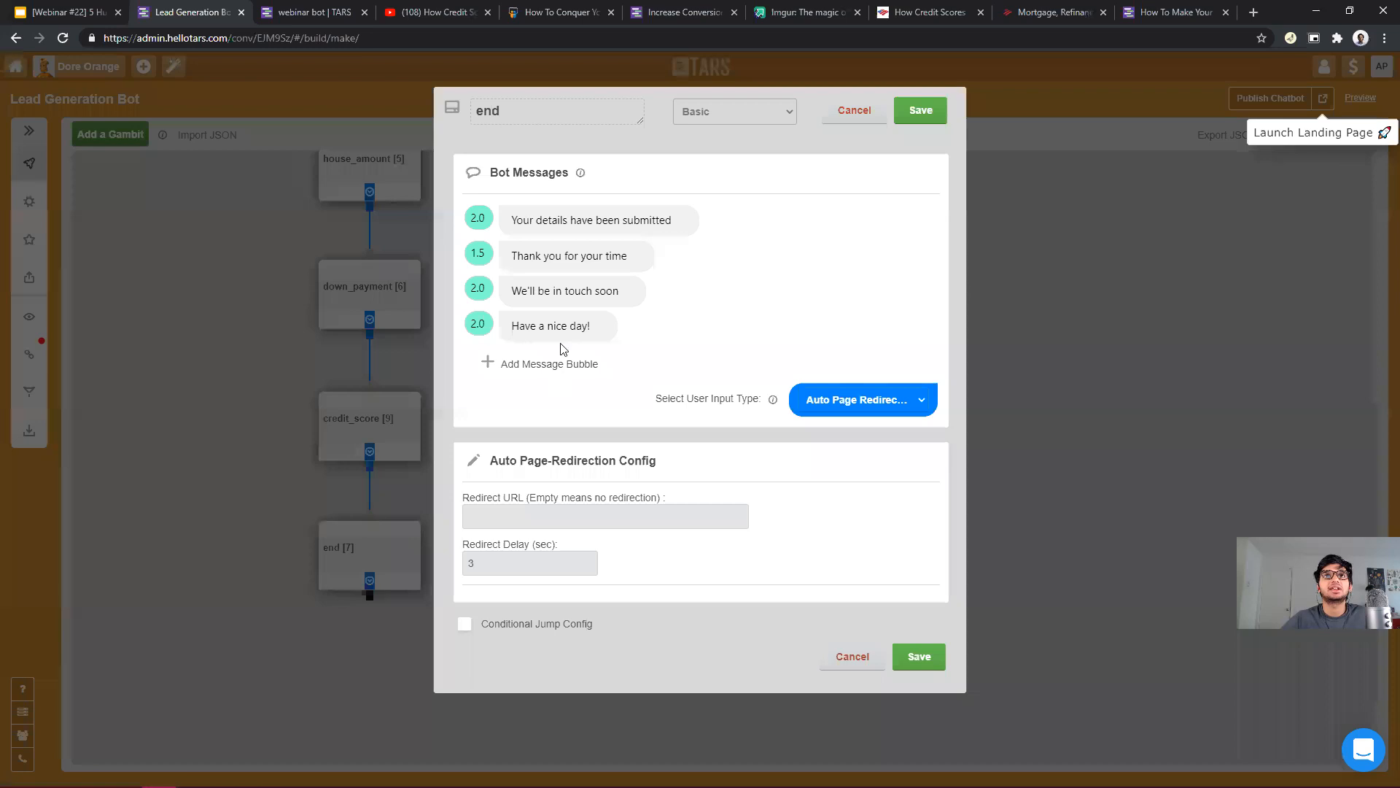
pyautogui.click(566, 364)
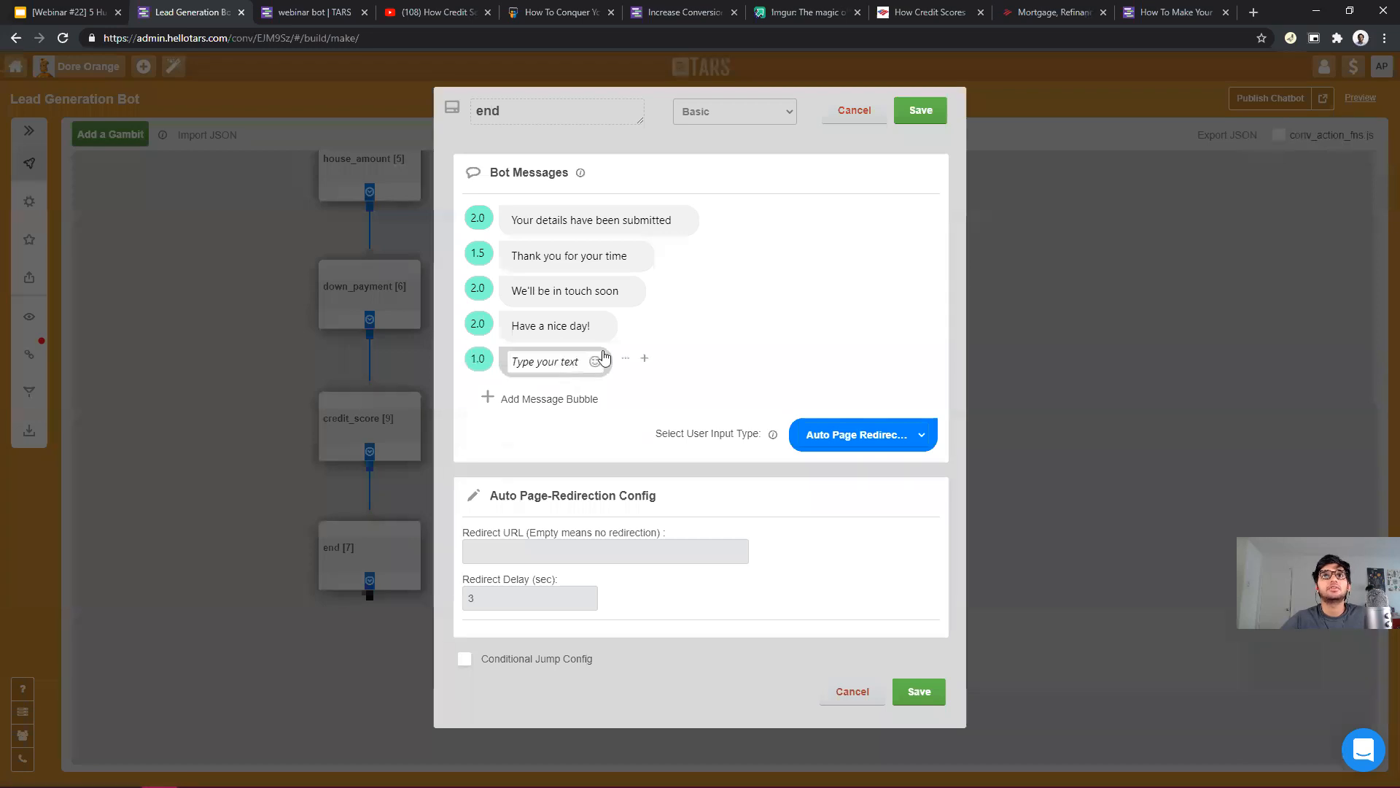
pyautogui.click(659, 358)
pyautogui.click(590, 447)
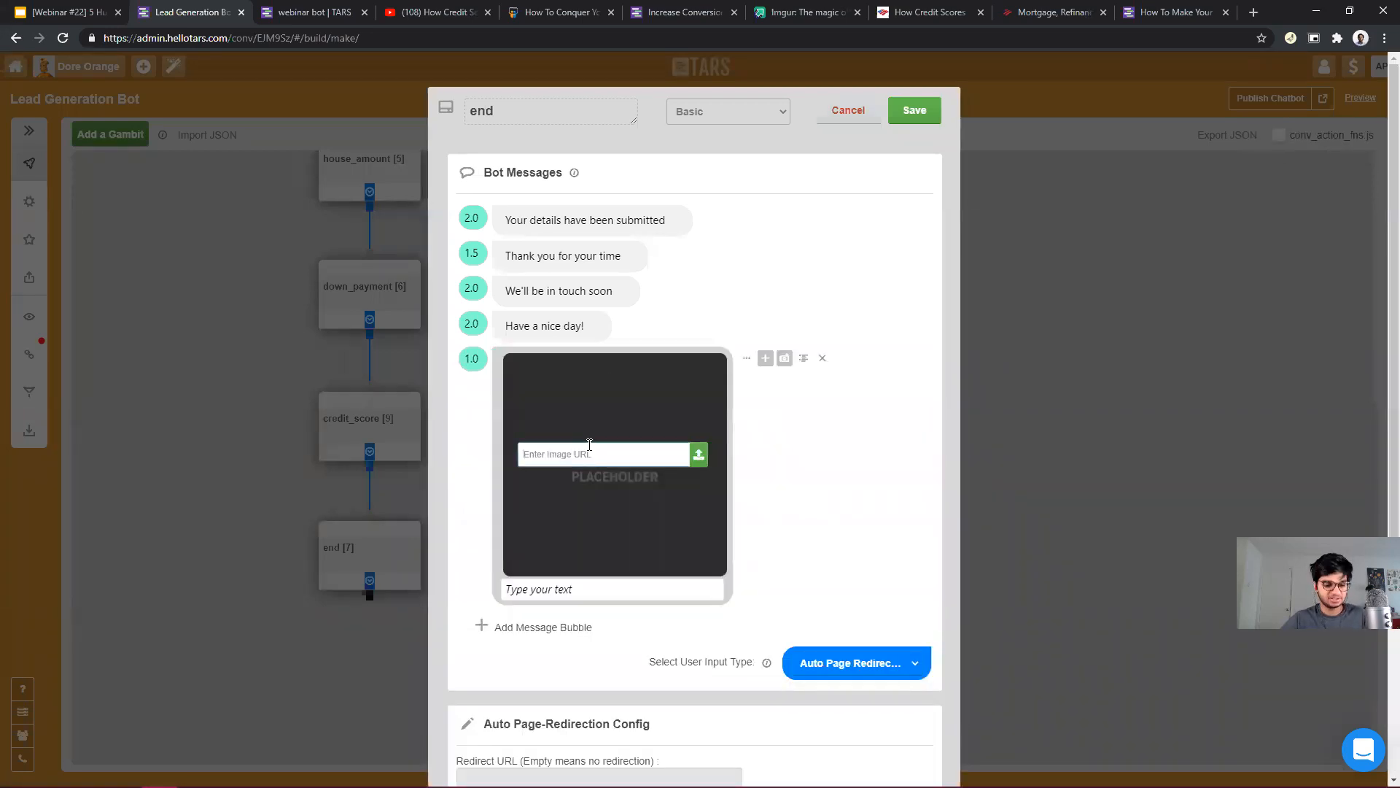
pyautogui.hotkey('ctrl', 'v')
pyautogui.click(916, 110)
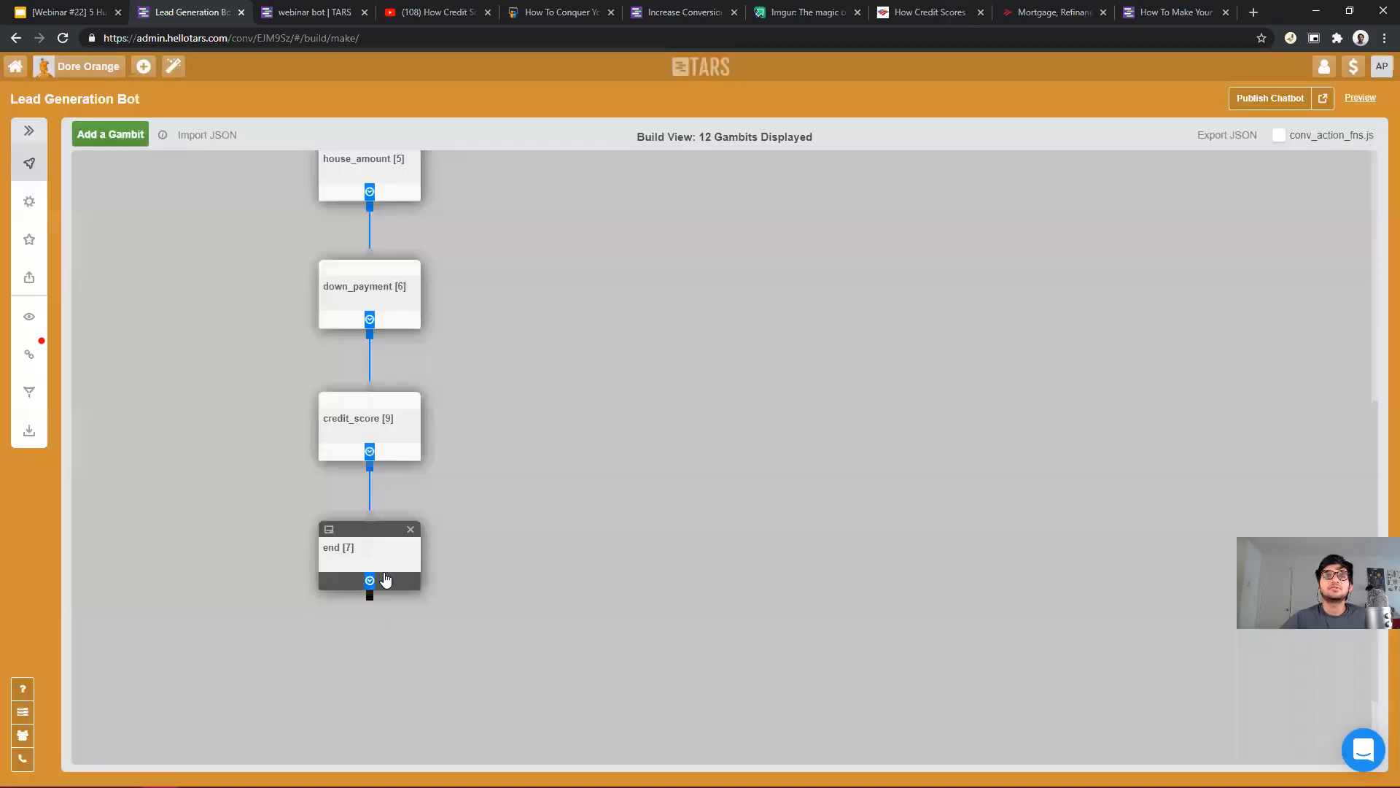
pyautogui.click(364, 546)
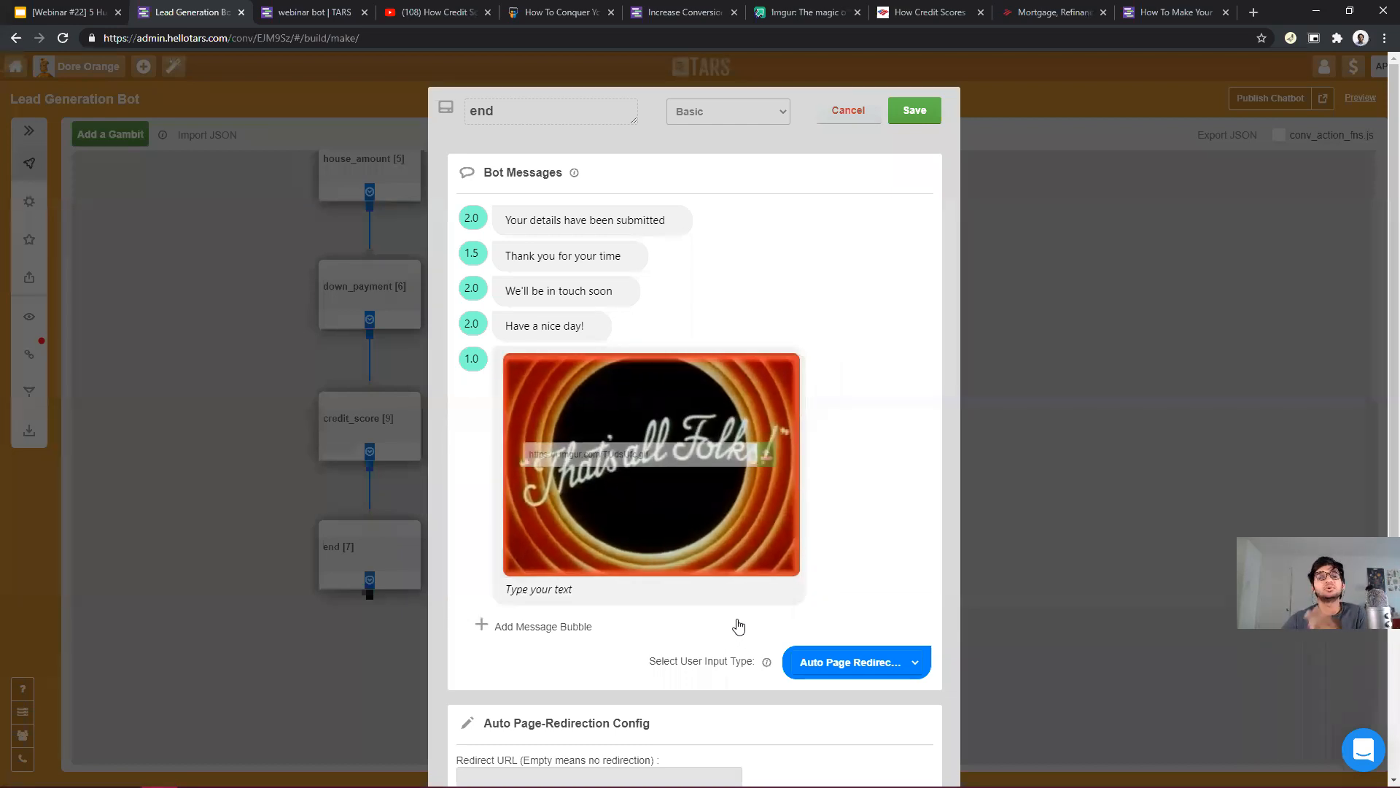
pyautogui.click(963, 140)
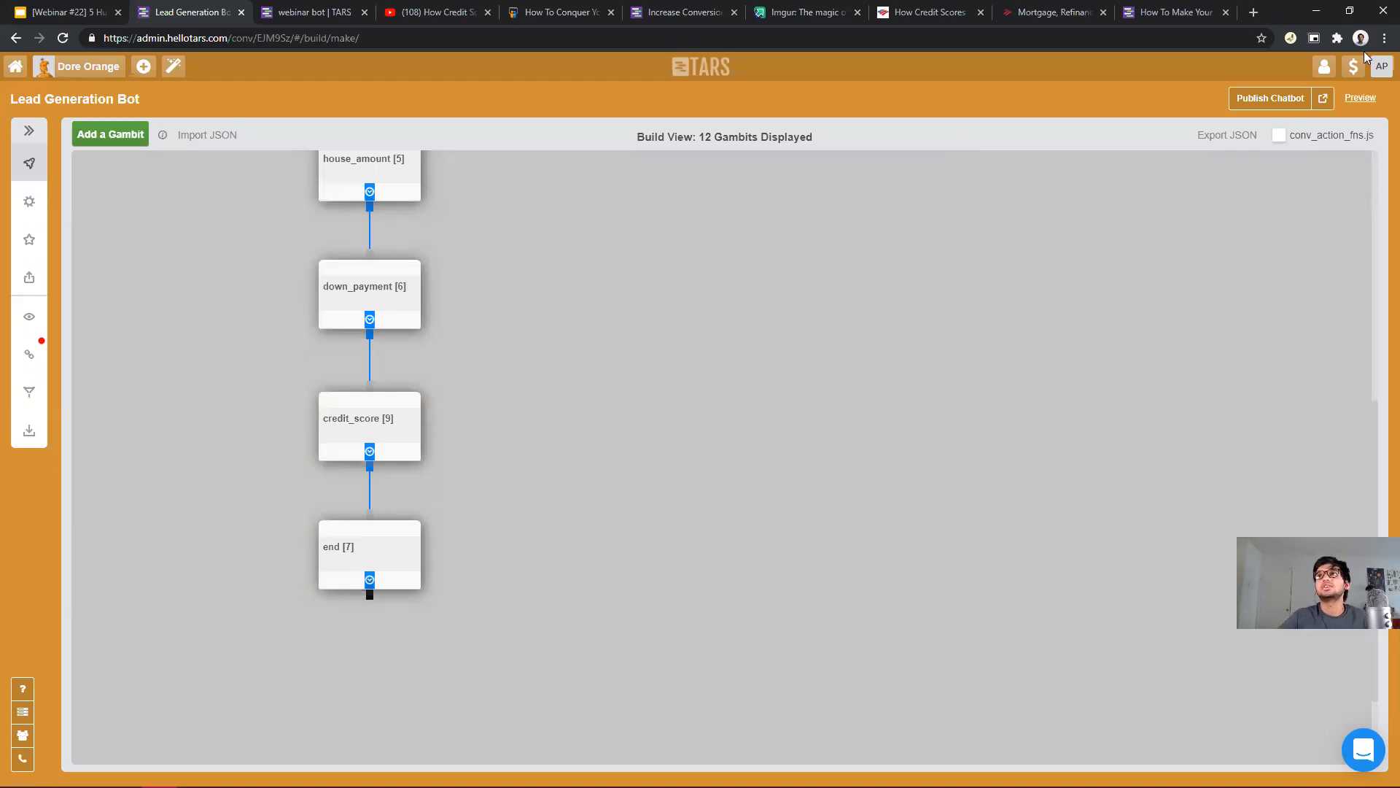
# Publish the chatbot and relaunch its live landing page, leaving the chat that is in progress.
pyautogui.click(1280, 98)
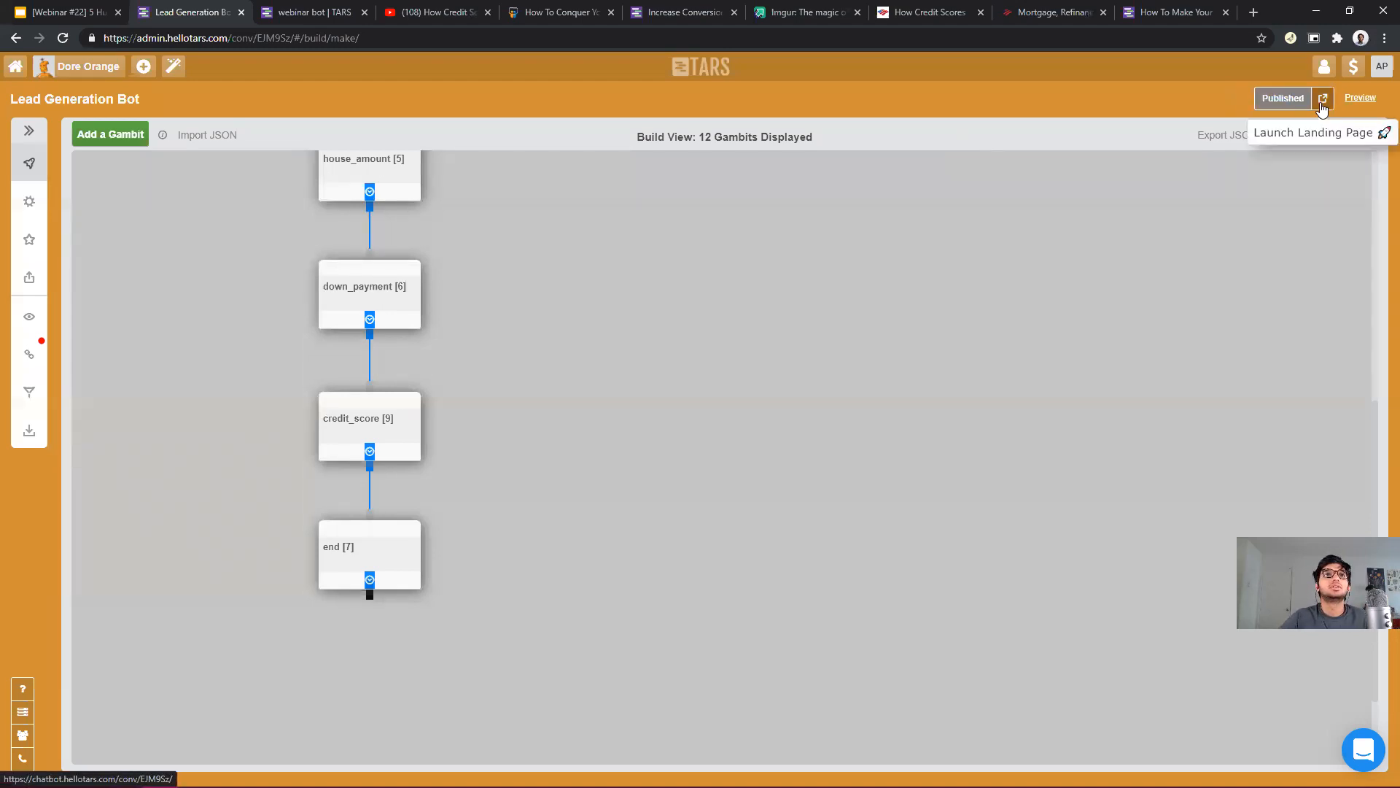
pyautogui.click(1321, 99)
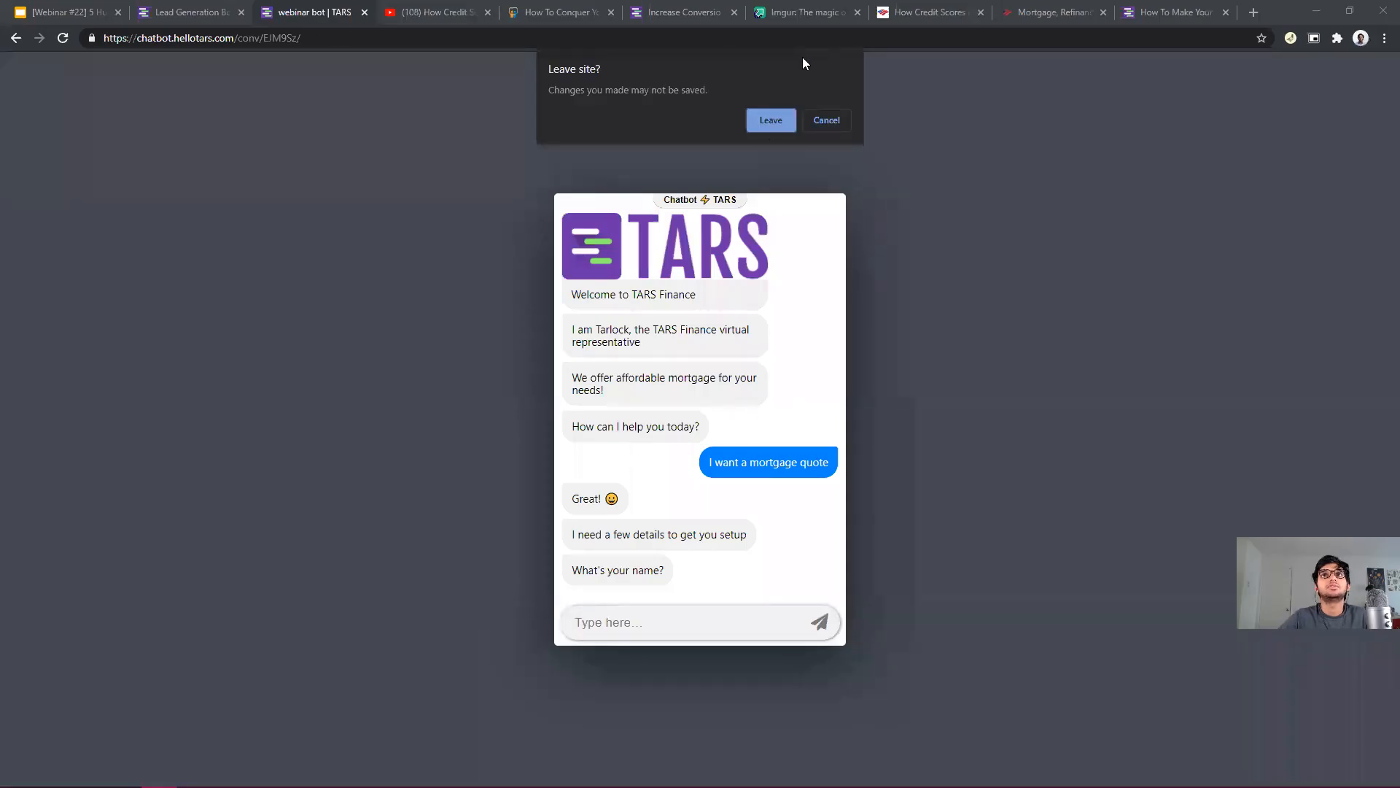
pyautogui.click(771, 121)
# Reload the live chatbot starting from the end gambit by adding ?_startgid=7 to its address, and check the closing GIF.
pyautogui.moveTo(297, 37); pyautogui.dragTo(453, 38)
pyautogui.write('?_s')
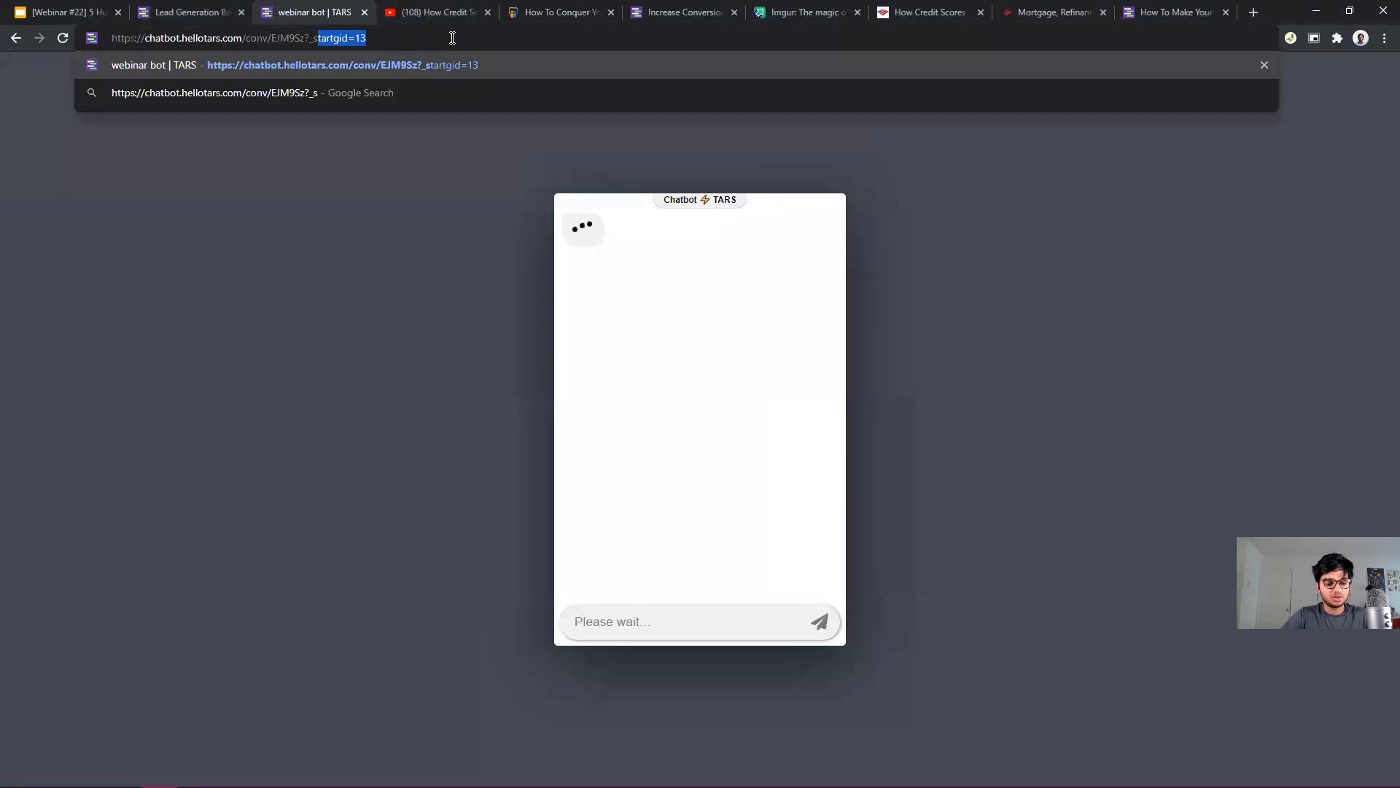
pyautogui.write('tartgid=1')
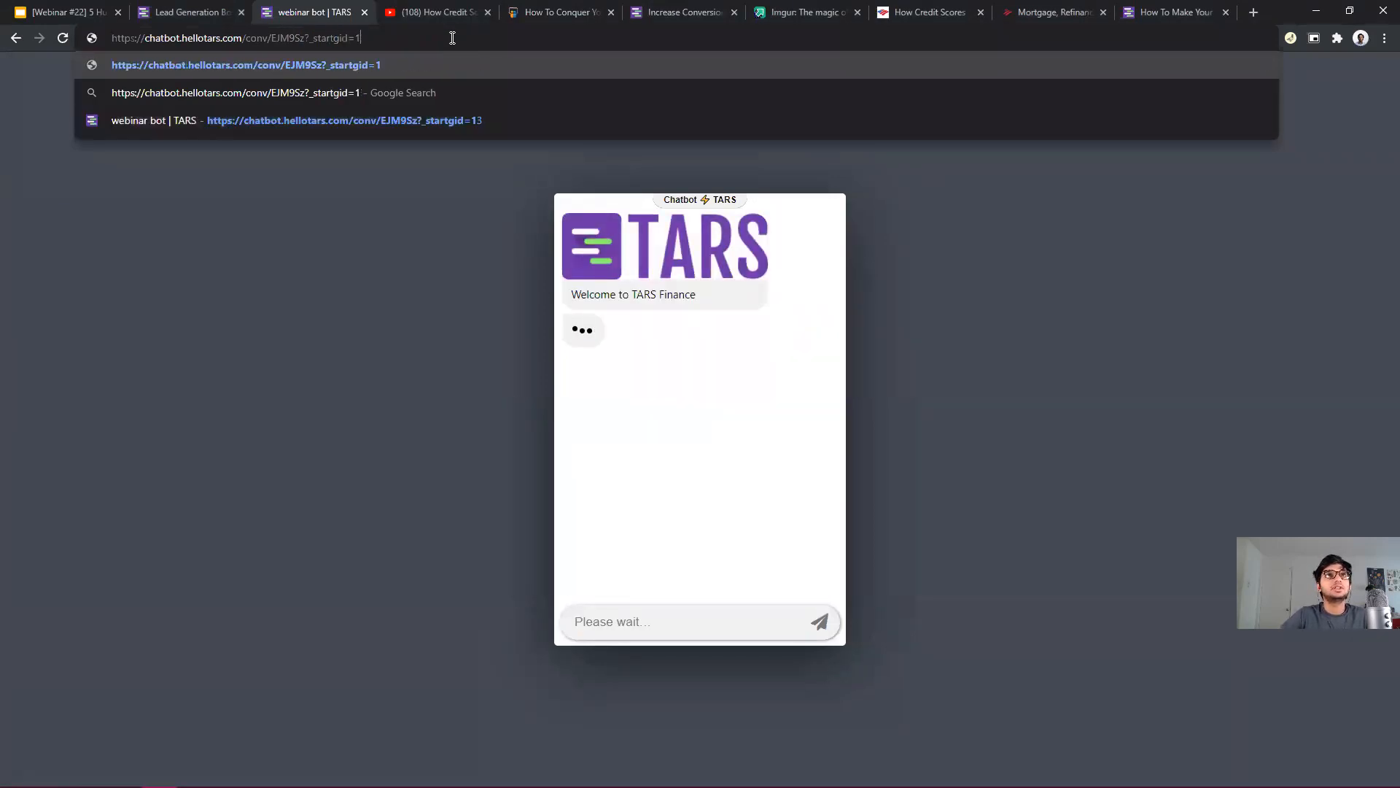
pyautogui.press('BackSpace')
pyautogui.write('7')
pyautogui.press('Return')
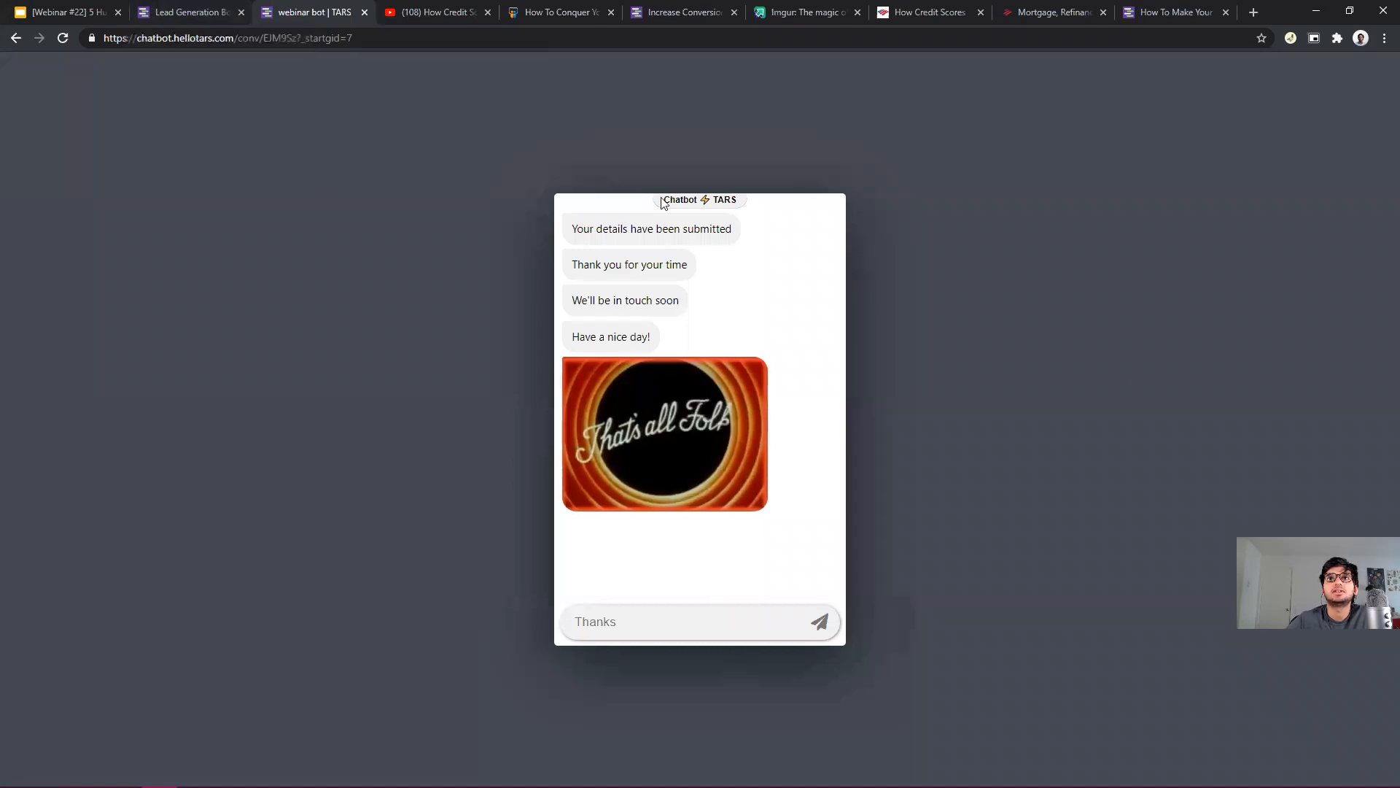
# Look over the chatbot's design preview, its gambit flow and the live closing messages.
pyautogui.click(209, 8)
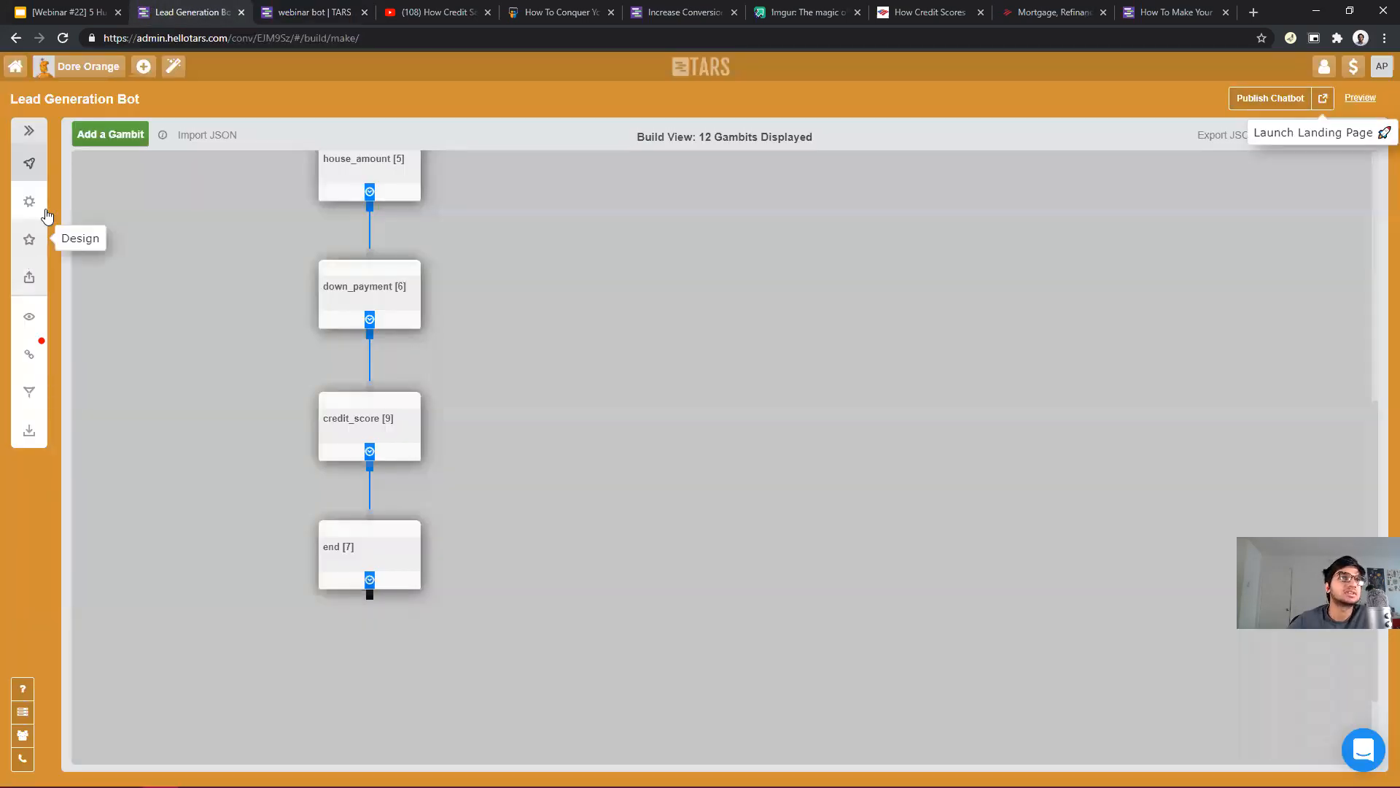
pyautogui.click(29, 240)
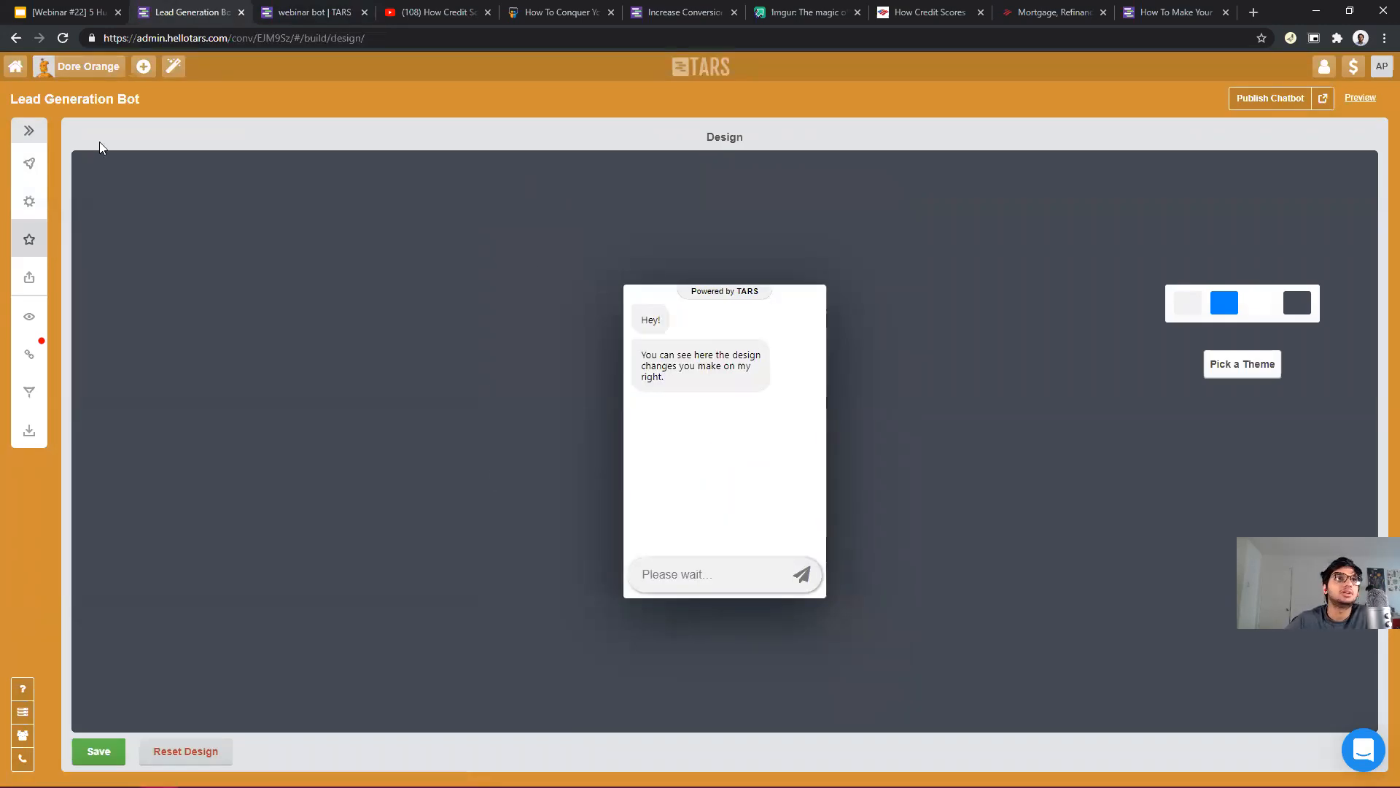
pyautogui.moveTo(88, 193)
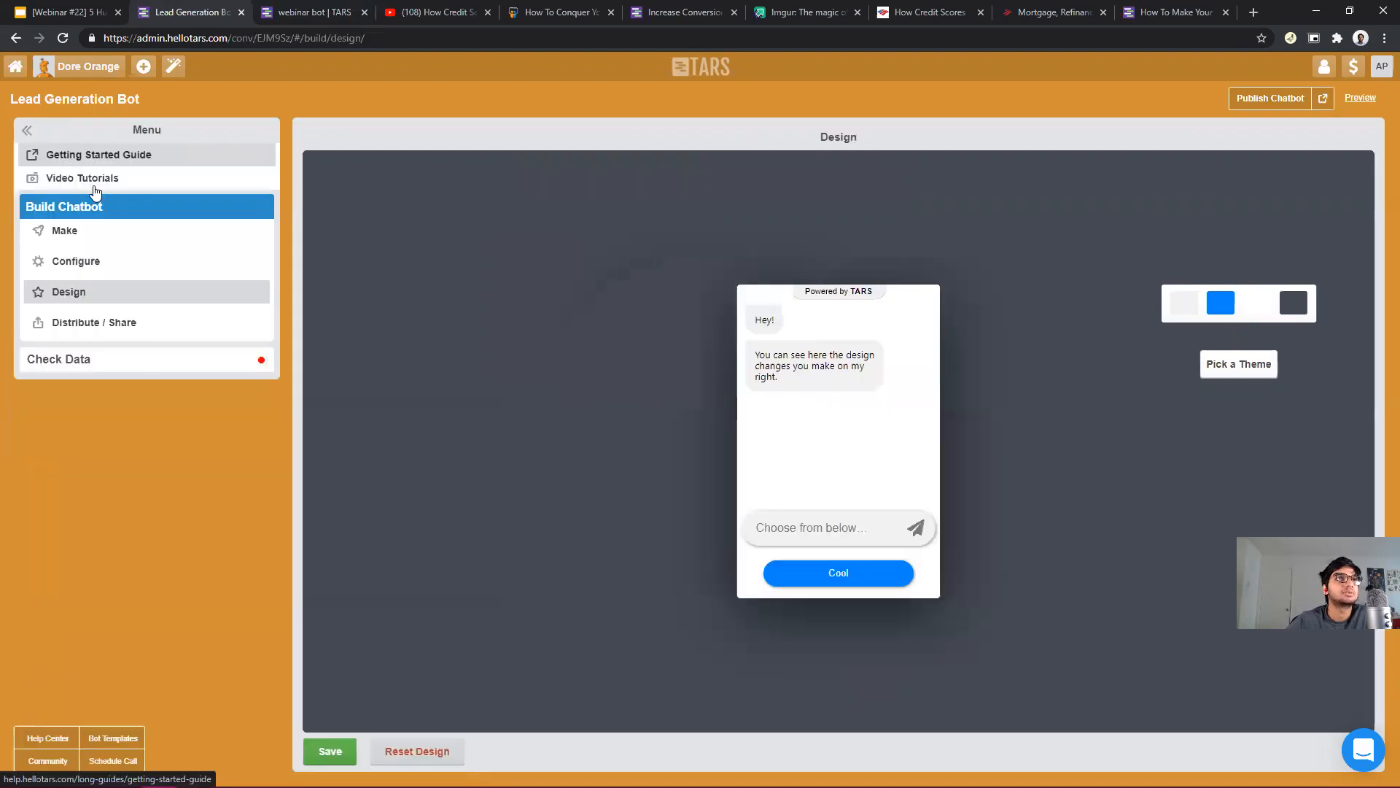
pyautogui.click(88, 232)
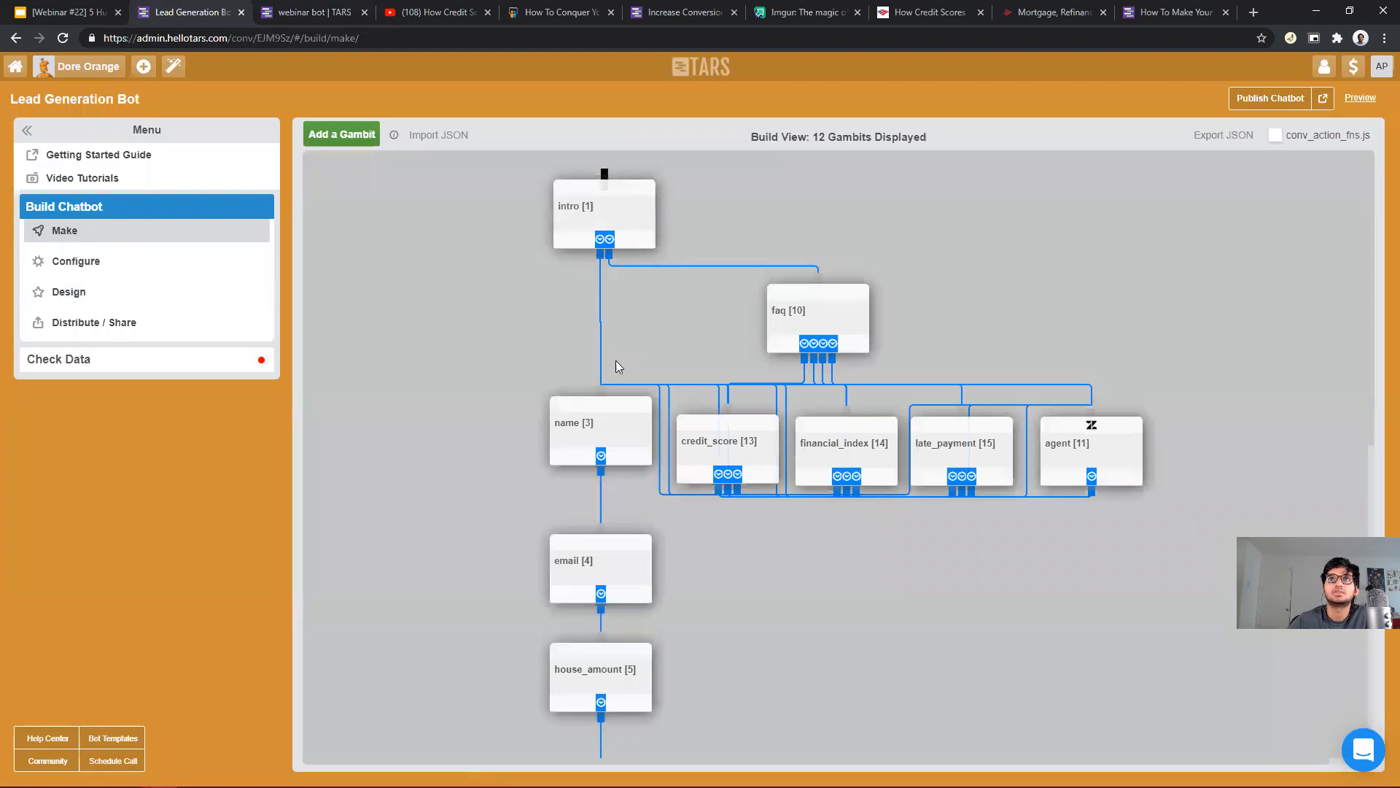
pyautogui.scroll(-8, 622, 362)
pyautogui.scroll(6, 654, 413)
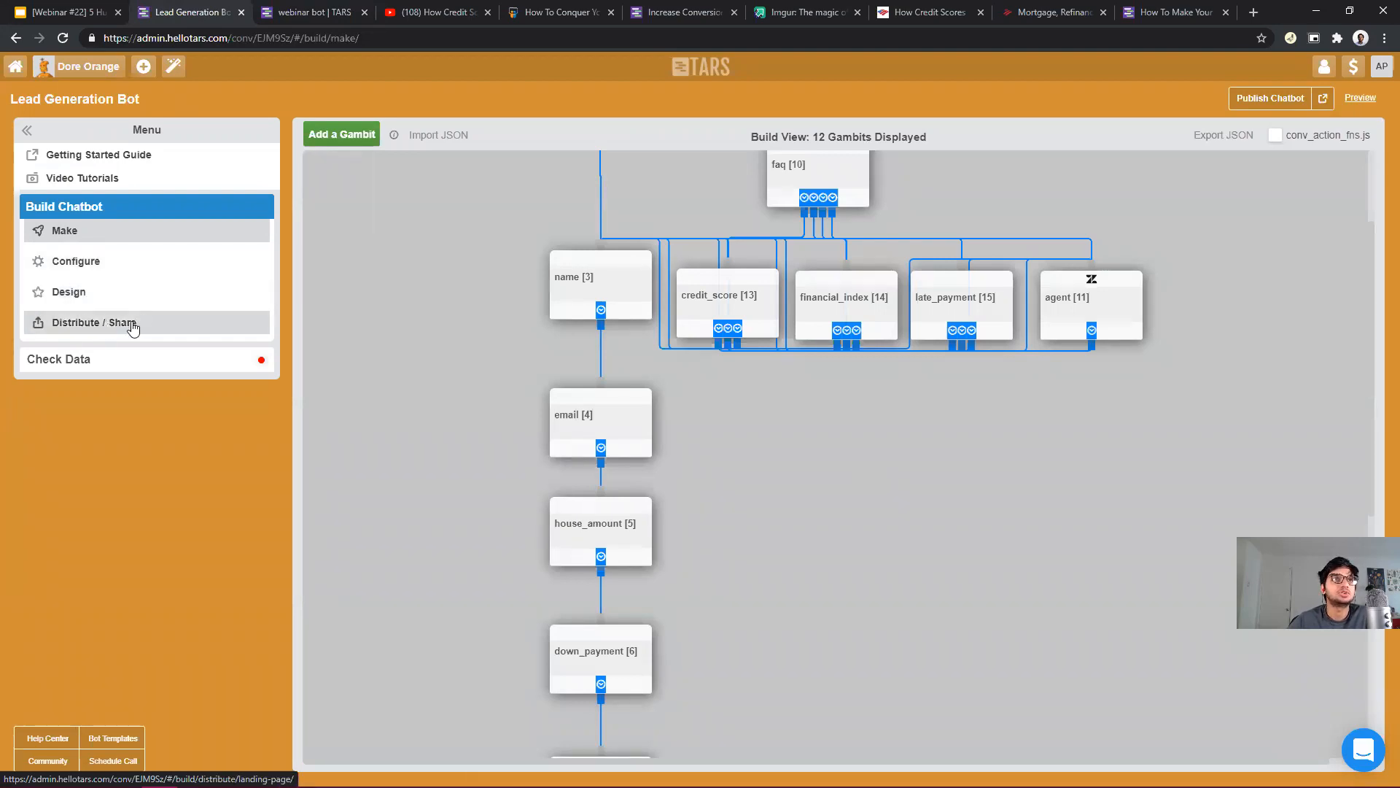
pyautogui.click(89, 290)
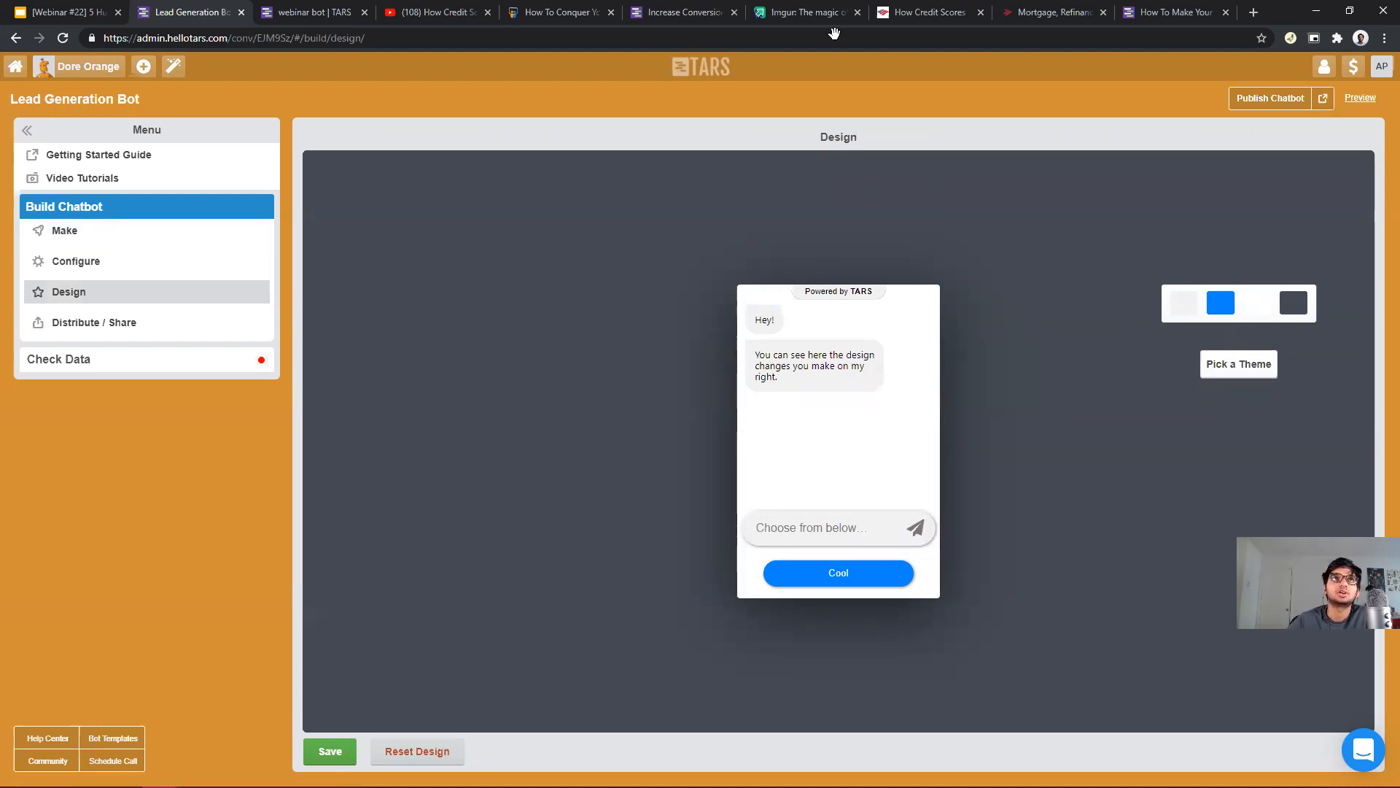
pyautogui.click(315, 12)
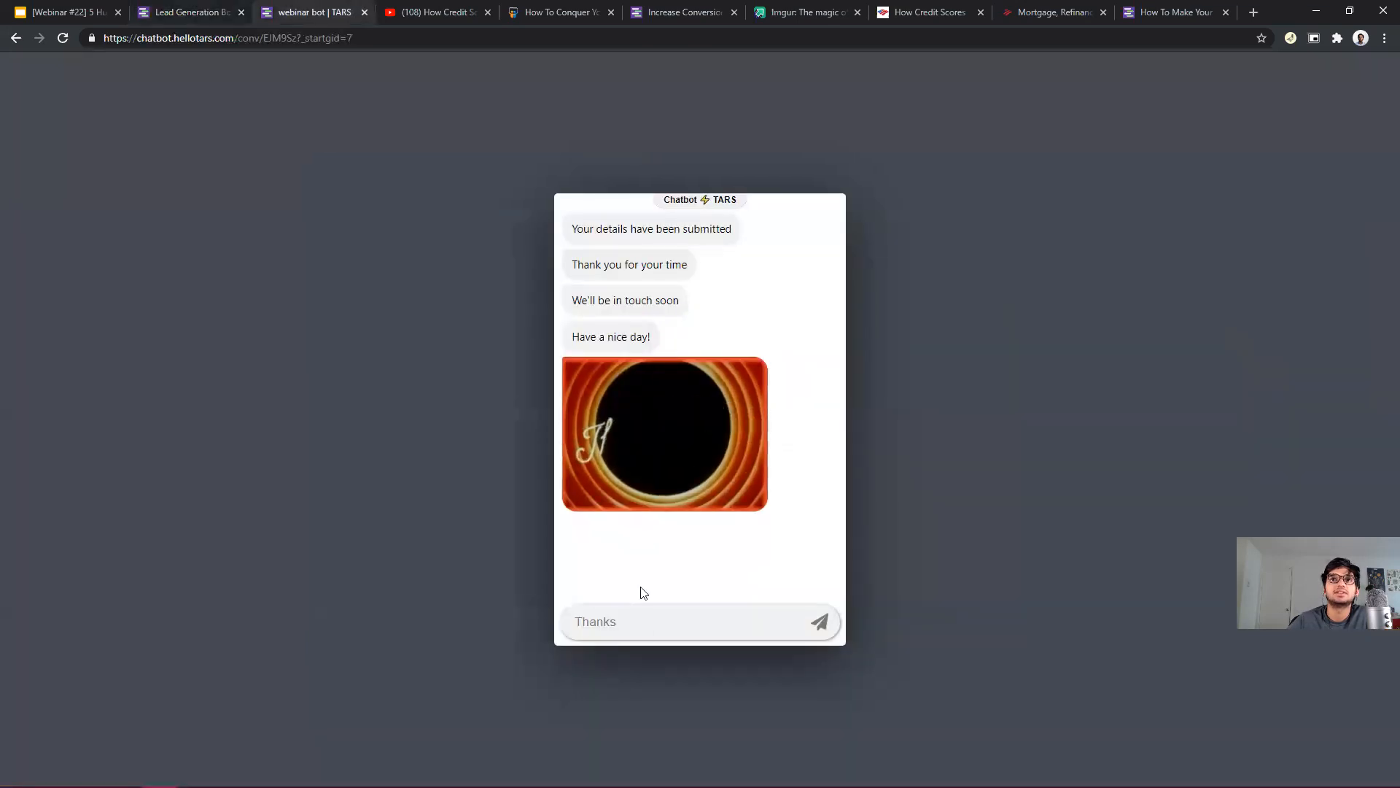
pyautogui.click(184, 12)
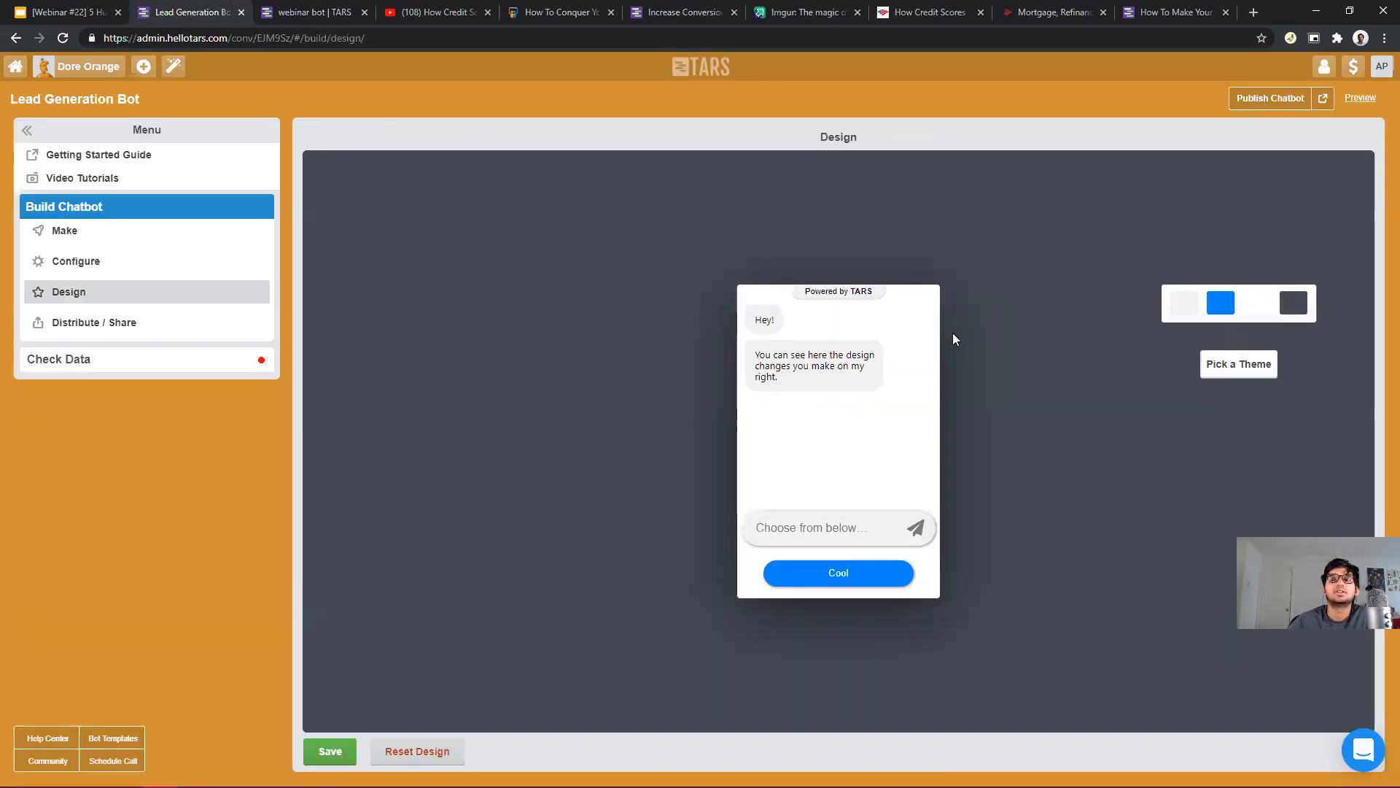
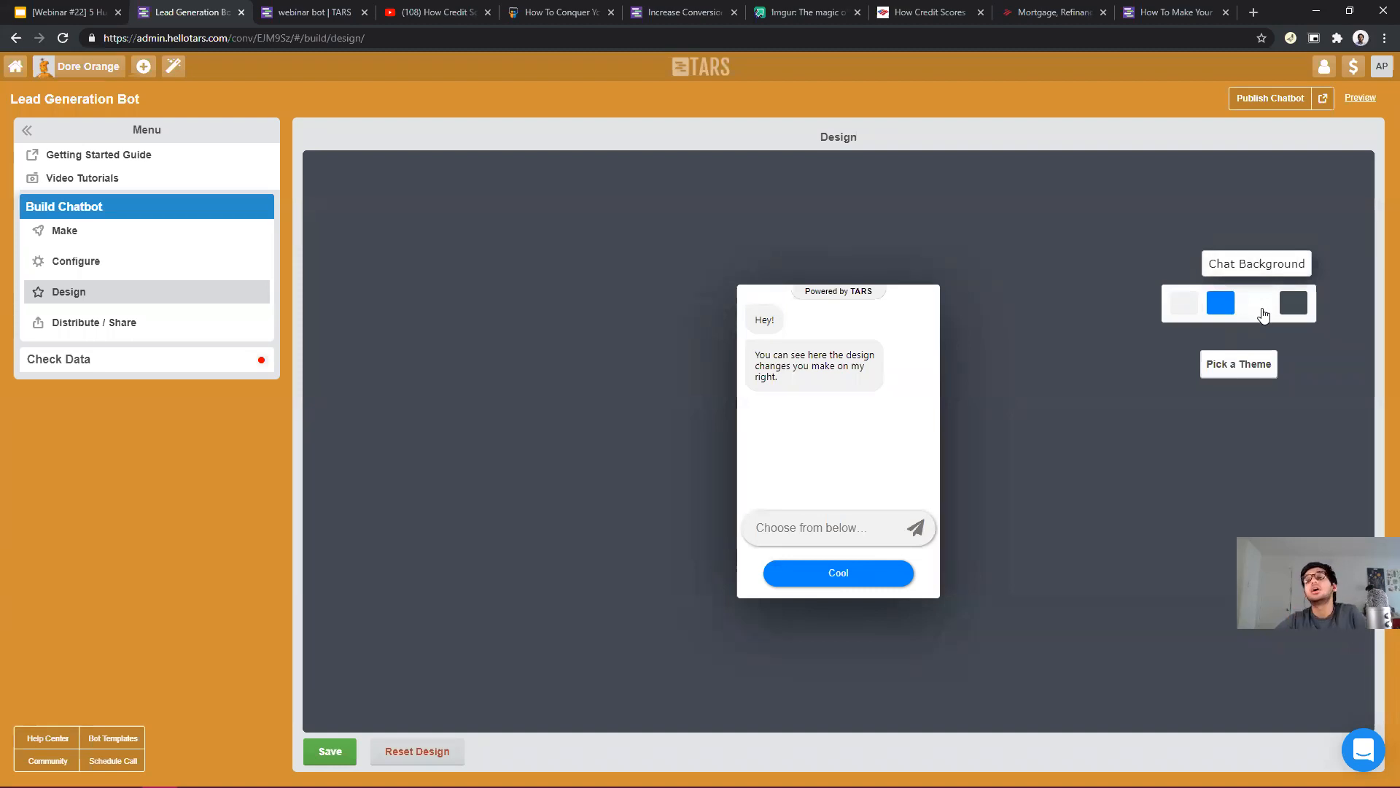
# Examine the design options for chat background, bot message colour and user message colour, comparing them with the live chatbot.
pyautogui.click(1264, 314)
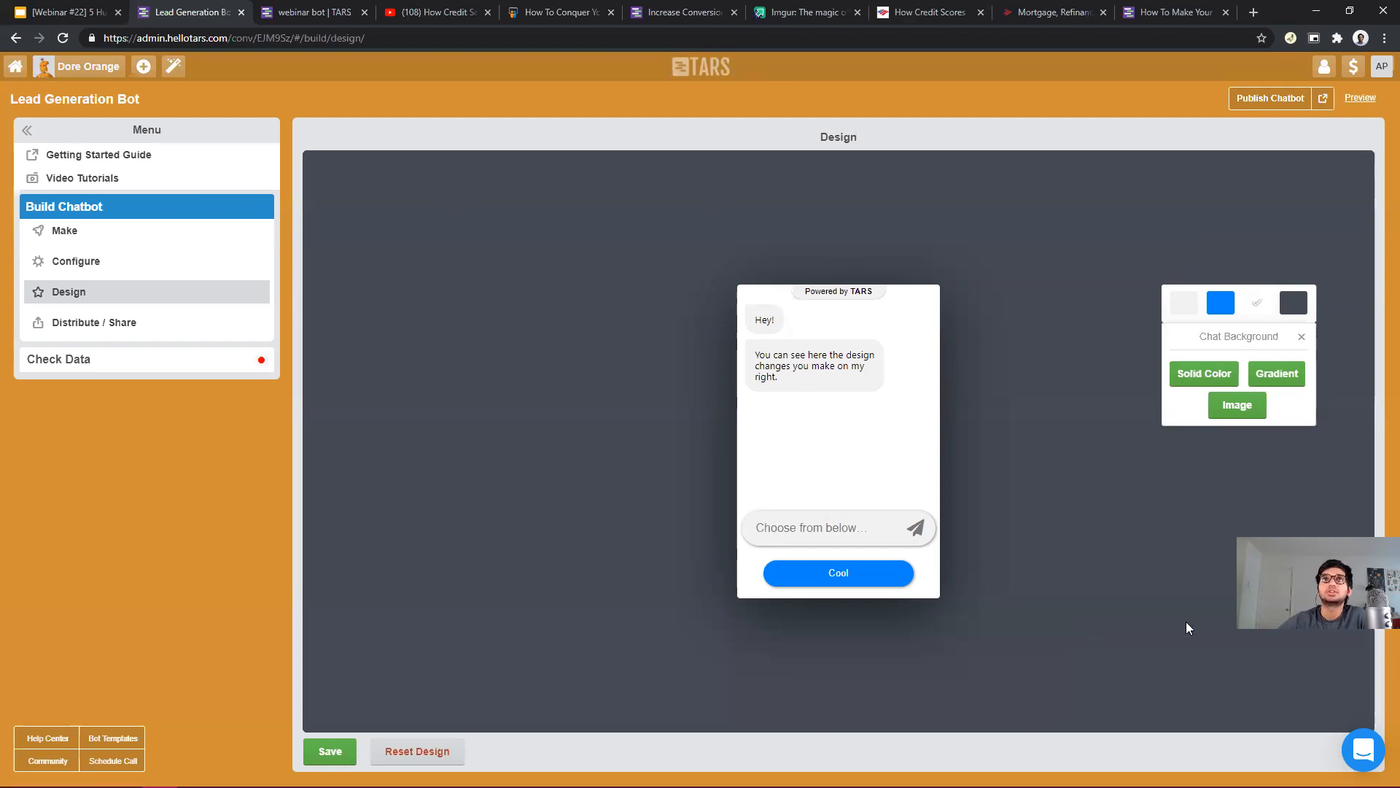
pyautogui.click(311, 11)
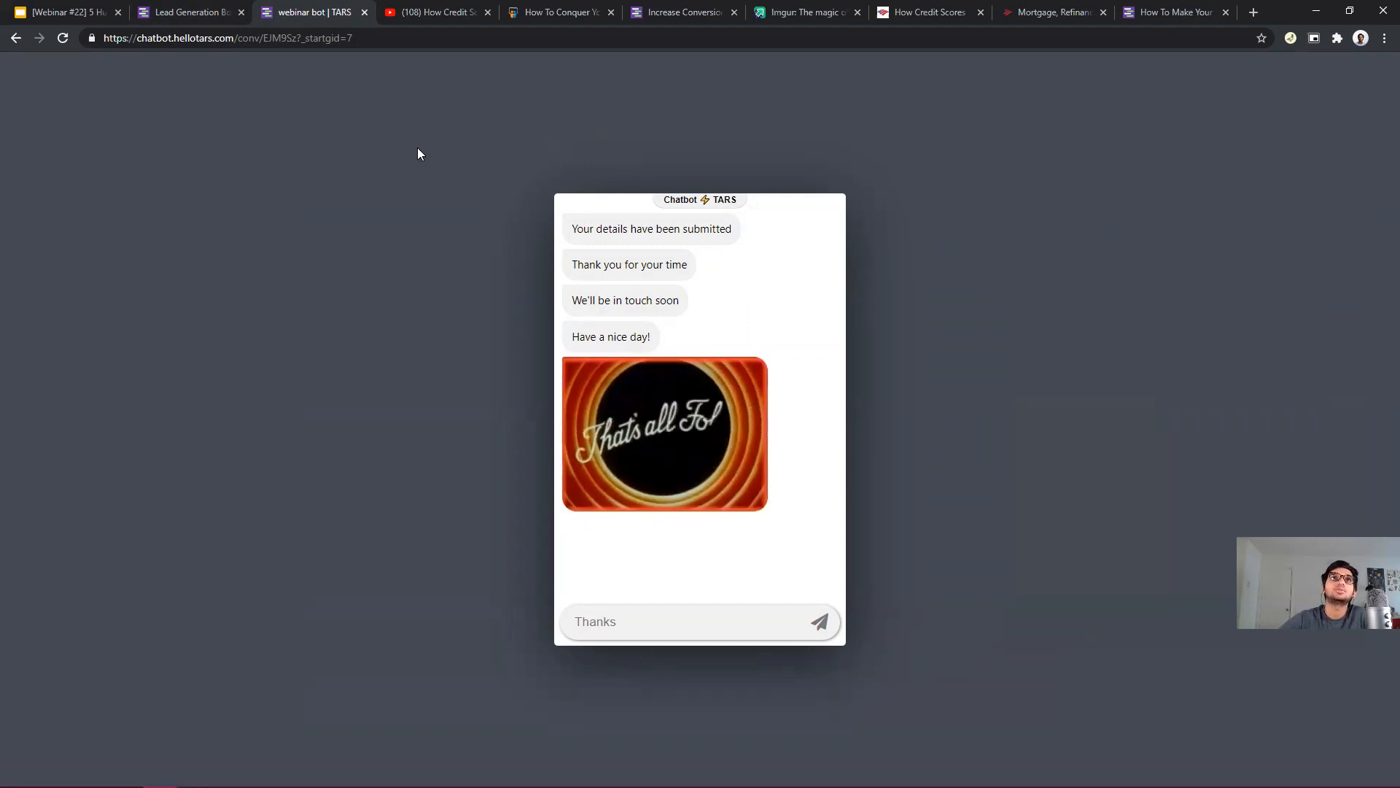
pyautogui.click(224, 10)
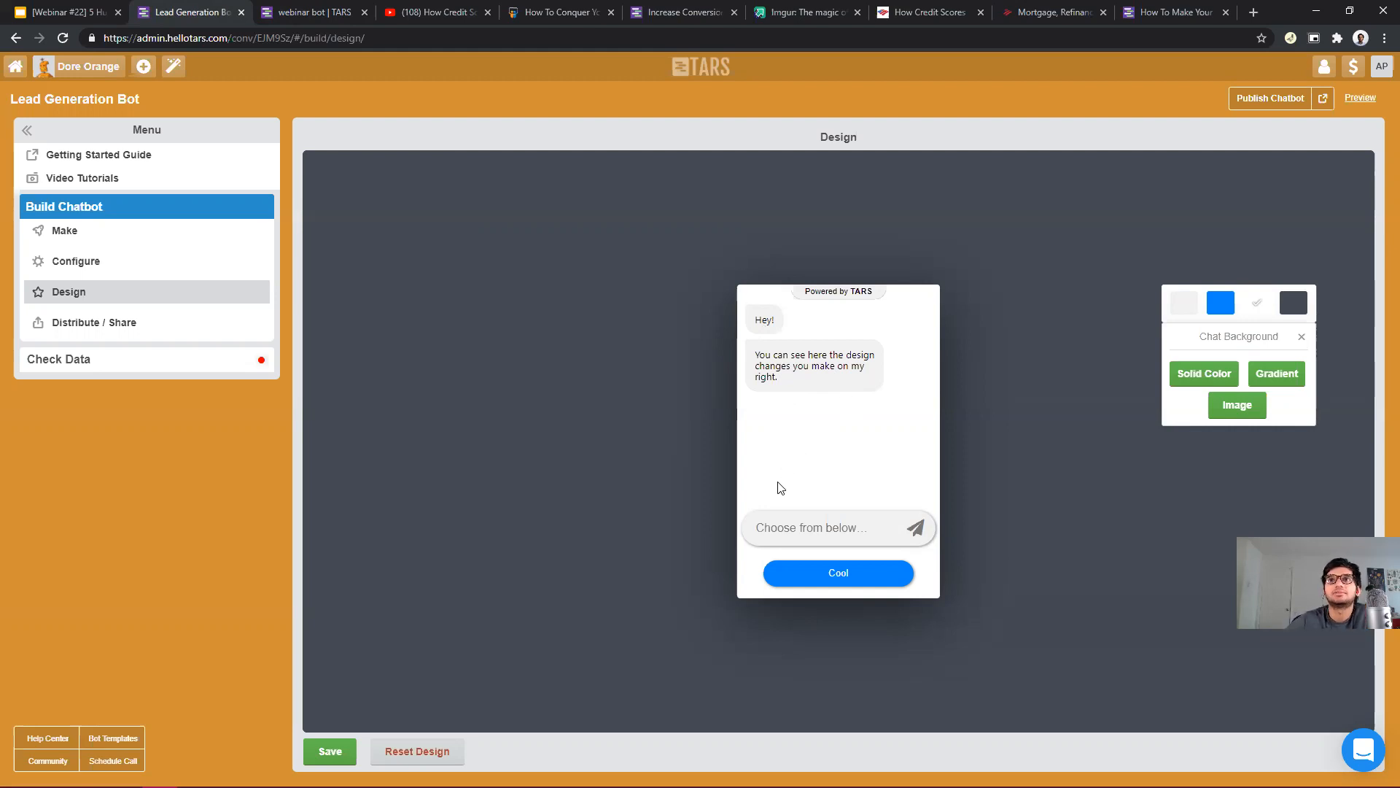
pyautogui.click(1184, 311)
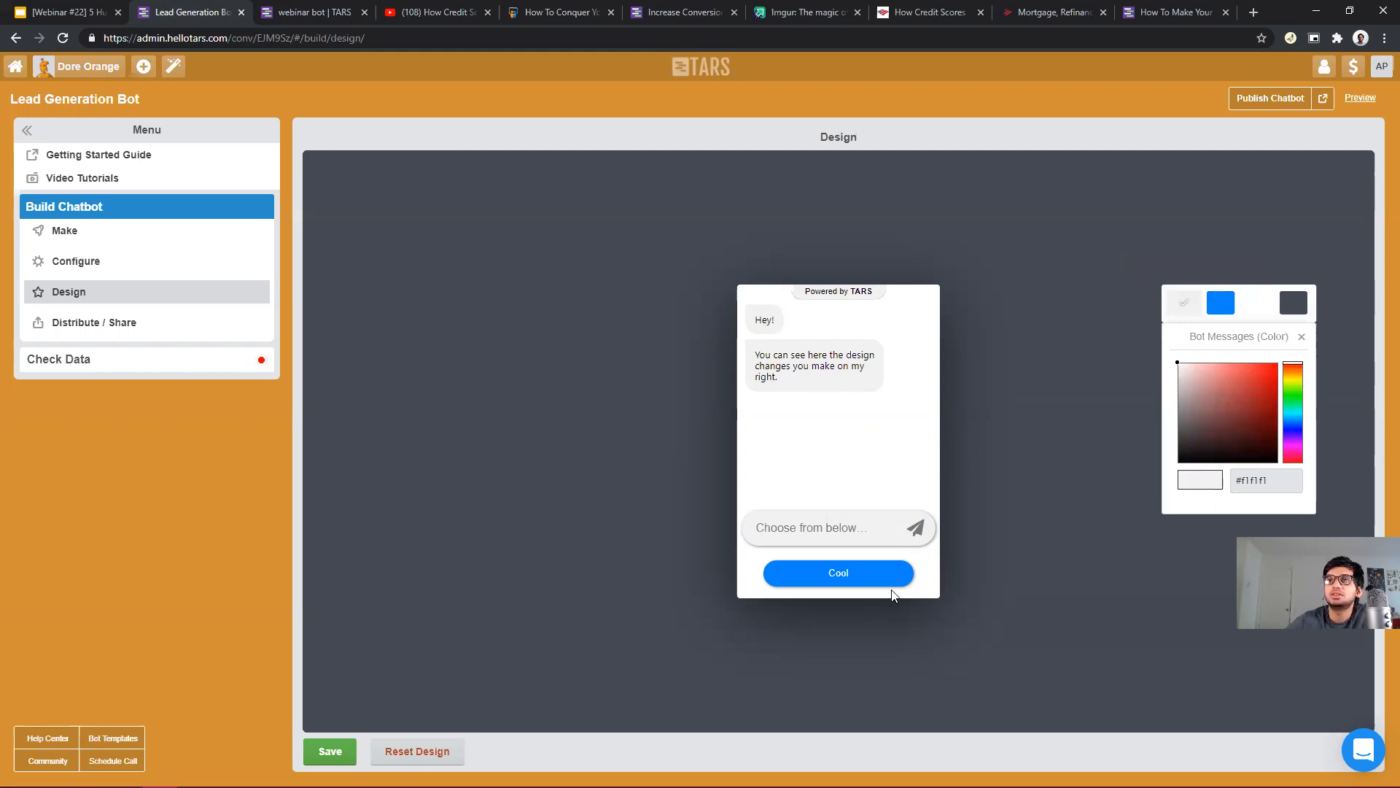
pyautogui.click(1226, 315)
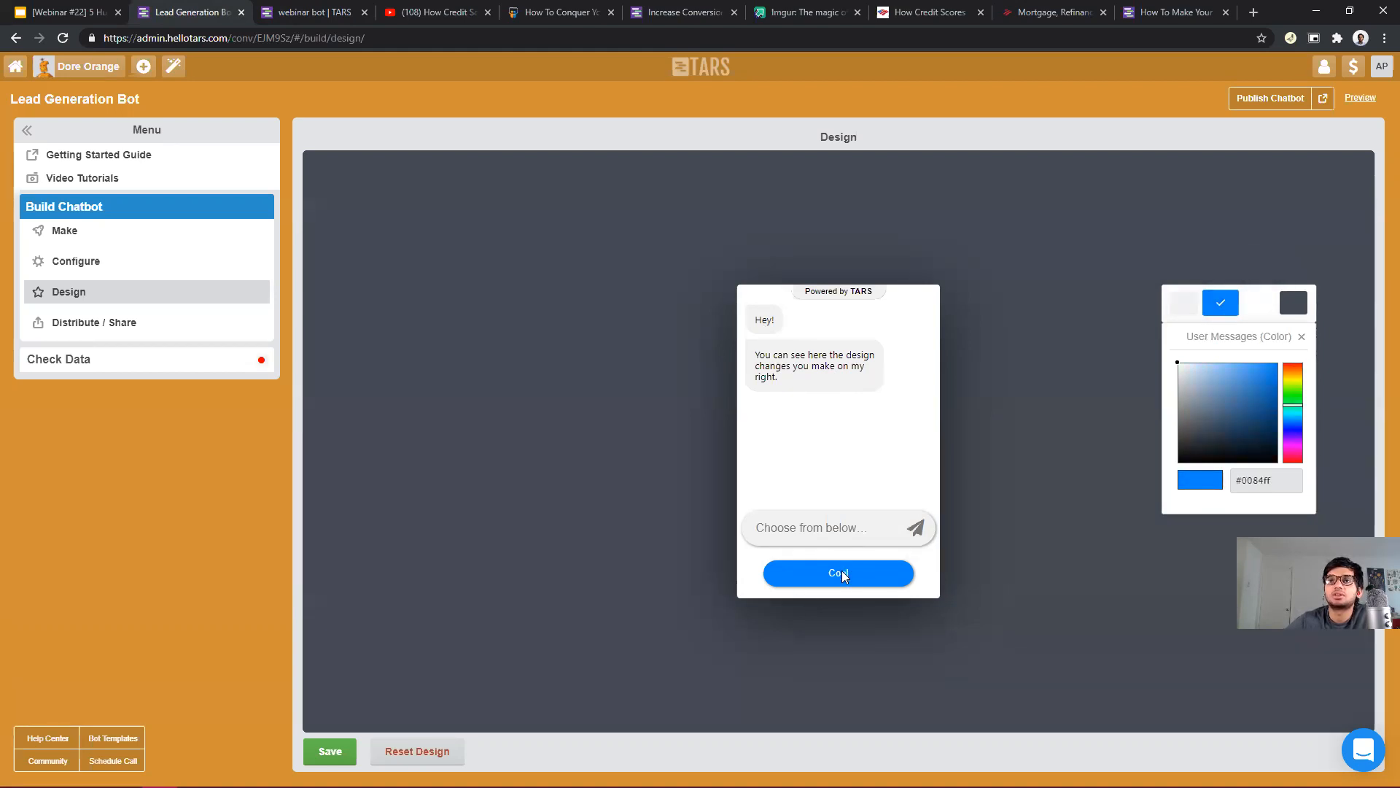
# Restart the live chatbot from its introduction without the start parameter and answer "I want a mortgage quote" to view the message colours.
pyautogui.click(321, 12)
pyautogui.click(63, 39)
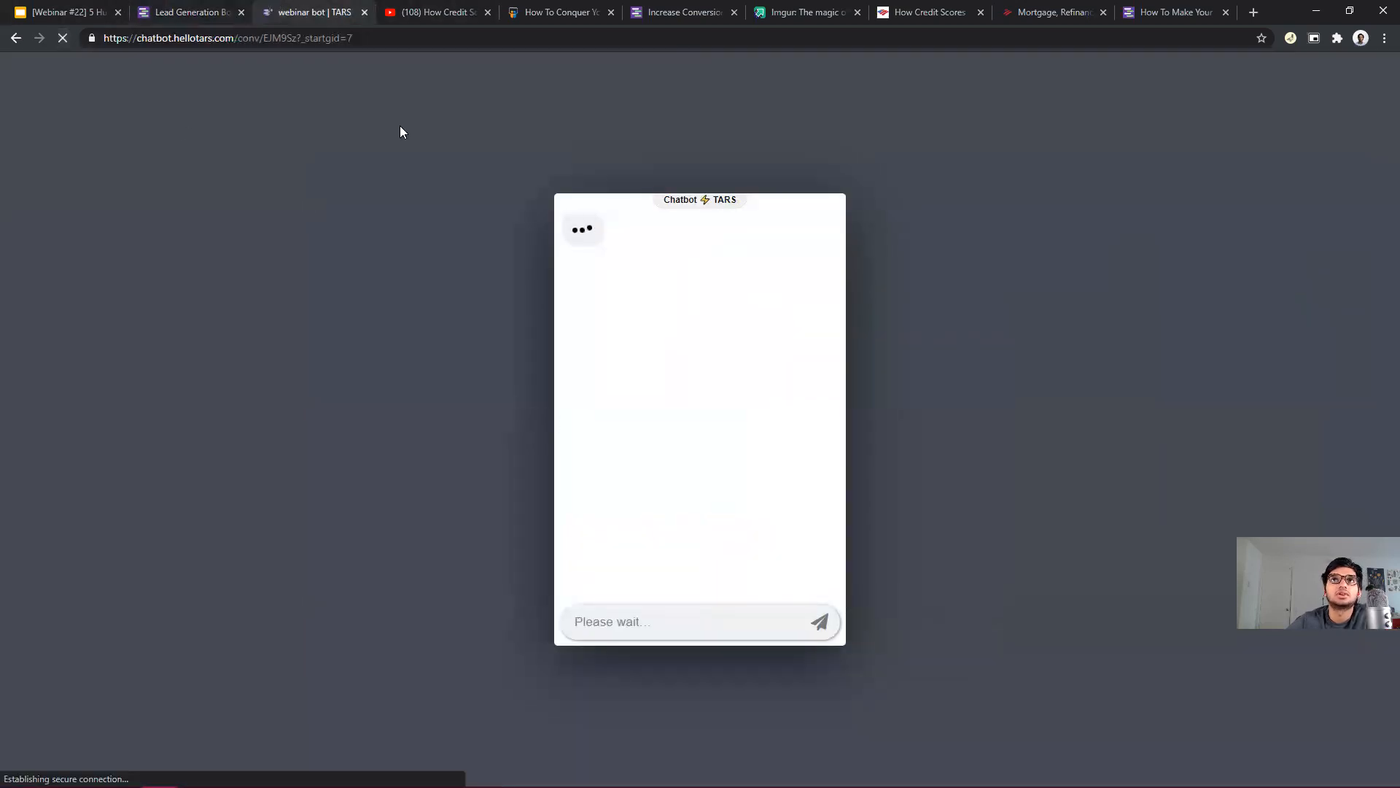
pyautogui.moveTo(296, 37); pyautogui.dragTo(774, 58)
pyautogui.press('BackSpace')
pyautogui.press('Return')
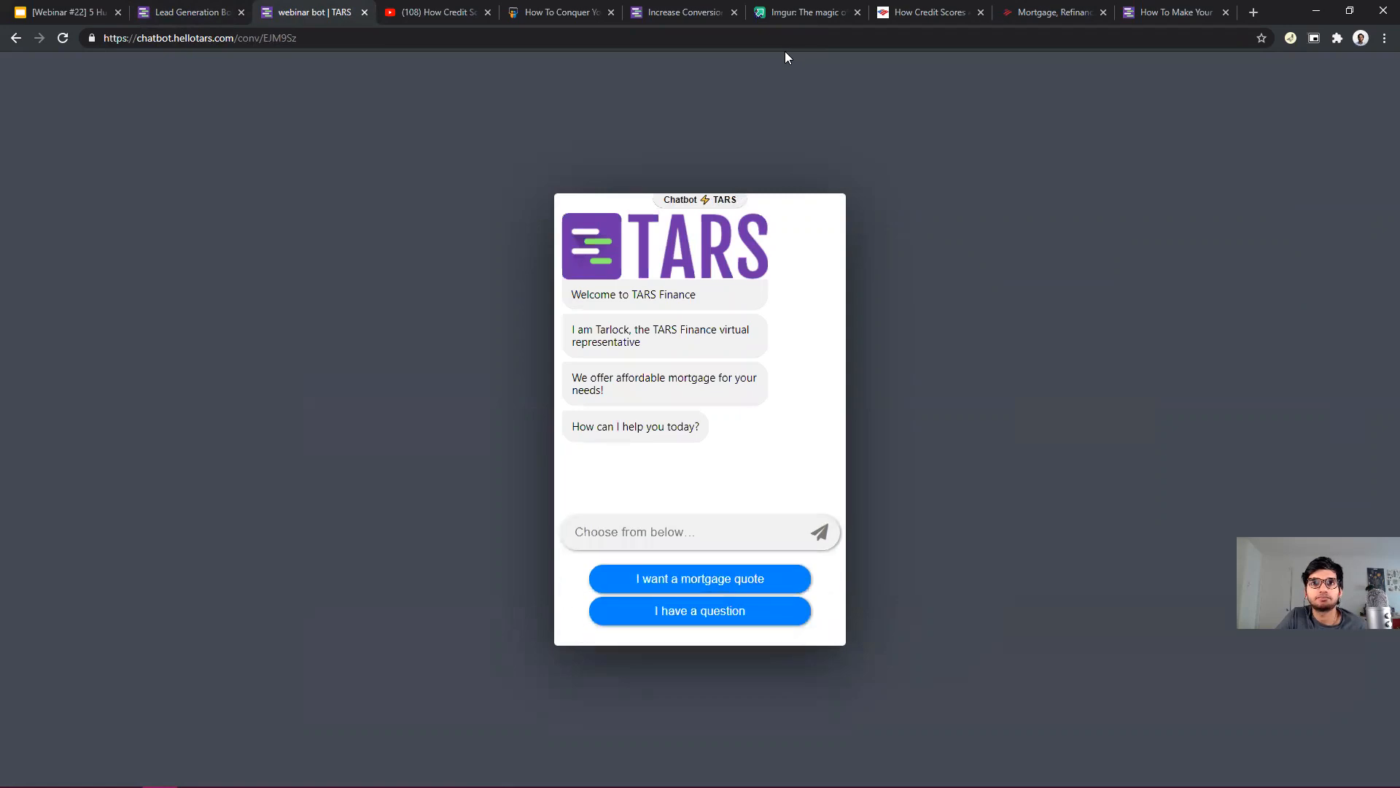
pyautogui.click(704, 579)
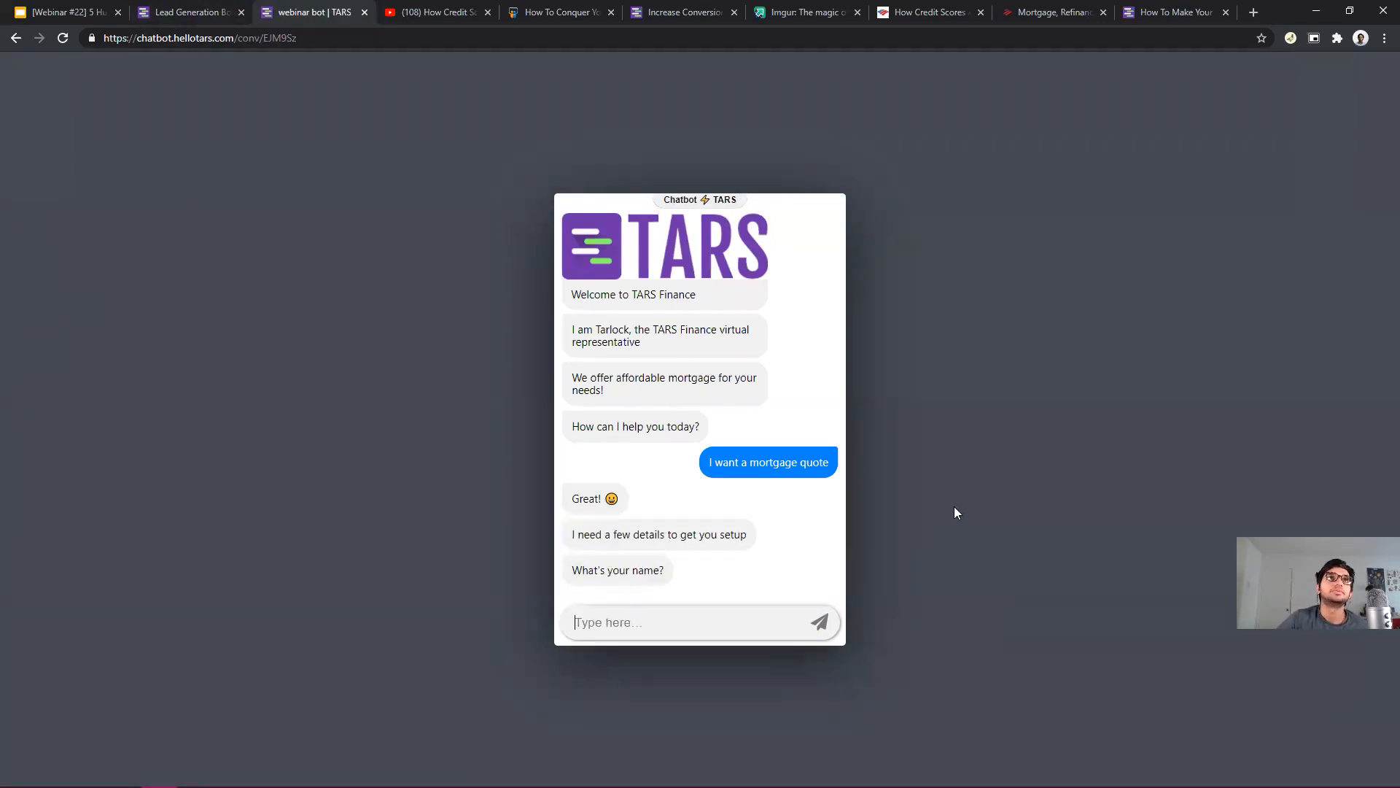
# Close the user message colour settings in the chatbot's design and open the chat background options.
pyautogui.click(176, 8)
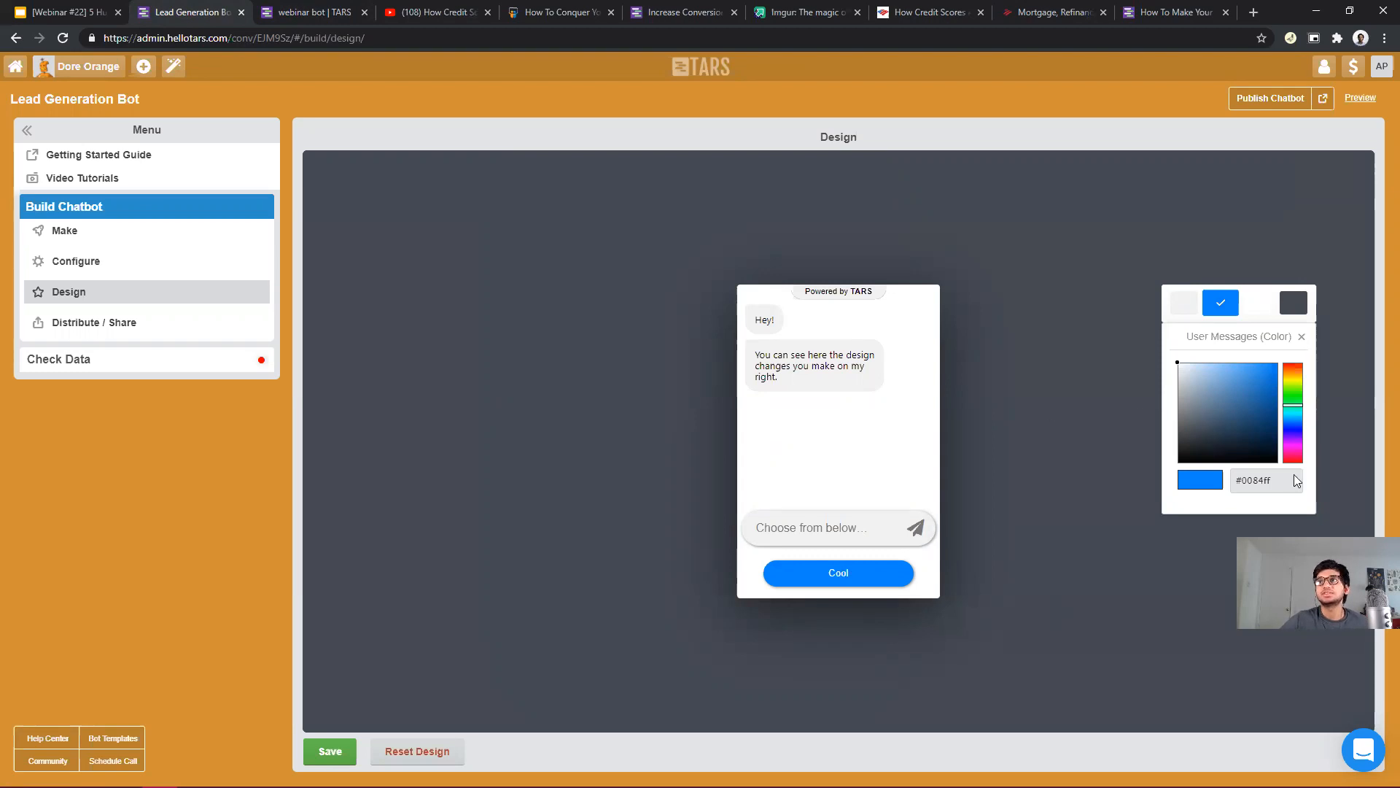
pyautogui.click(1301, 336)
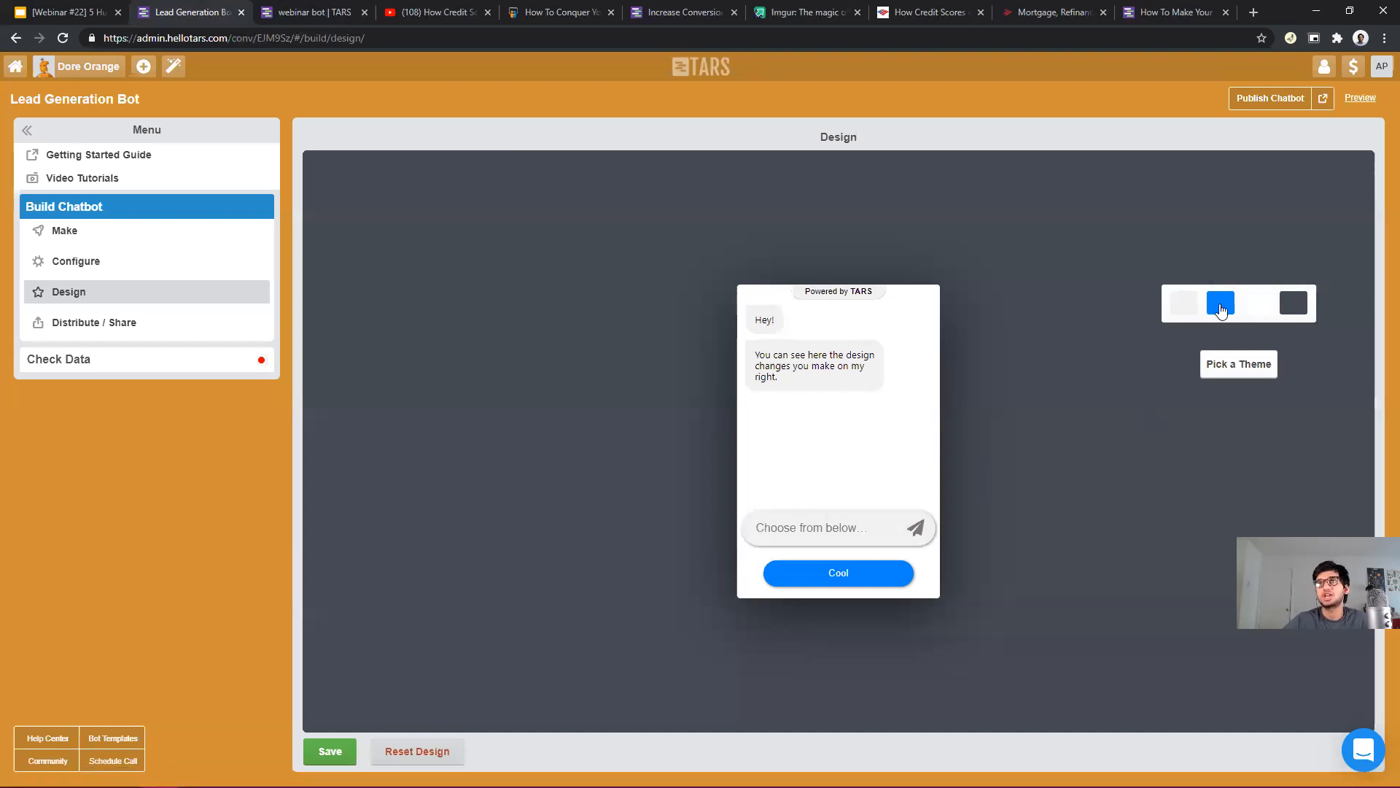
pyautogui.click(1259, 319)
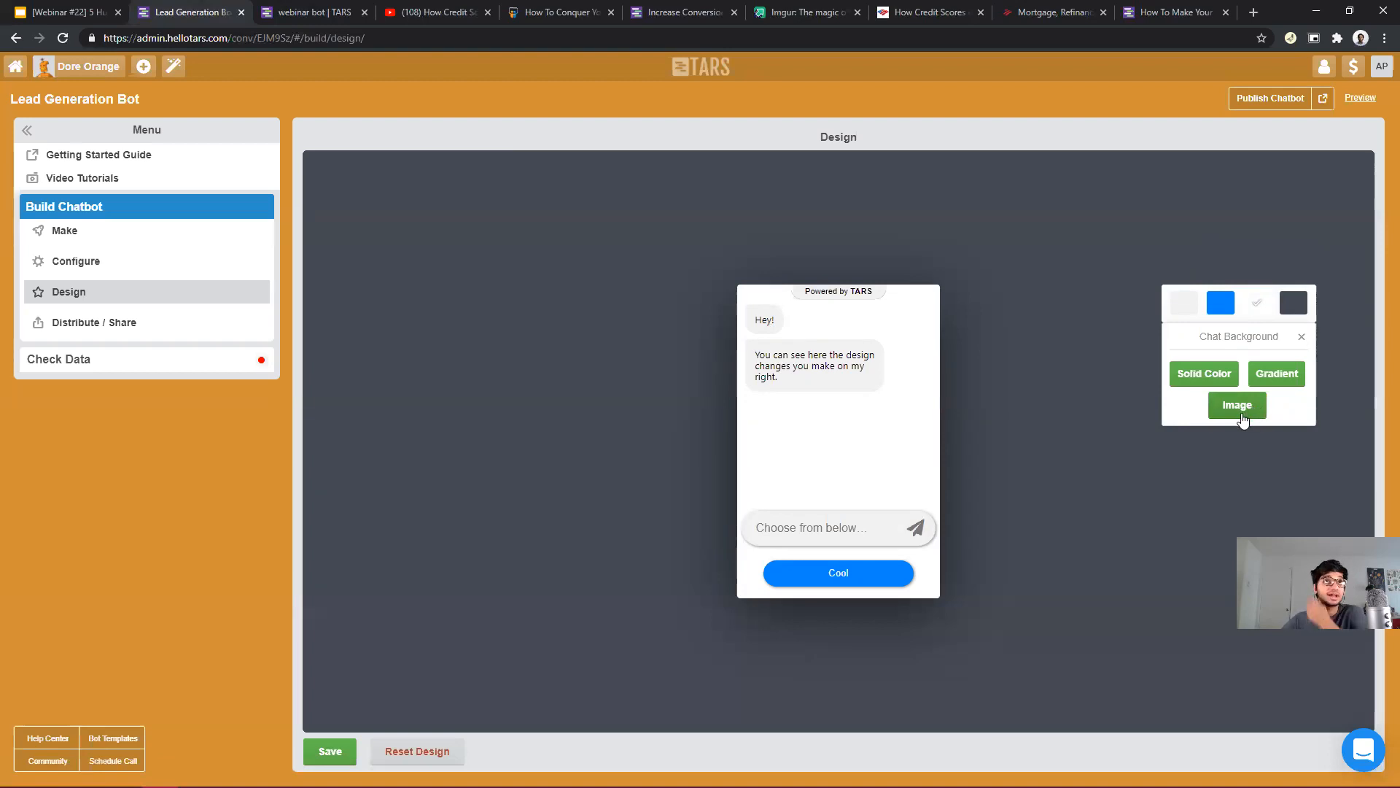
# Copy the image address of the square purple TARS icon from the Imgur post.
pyautogui.click(802, 12)
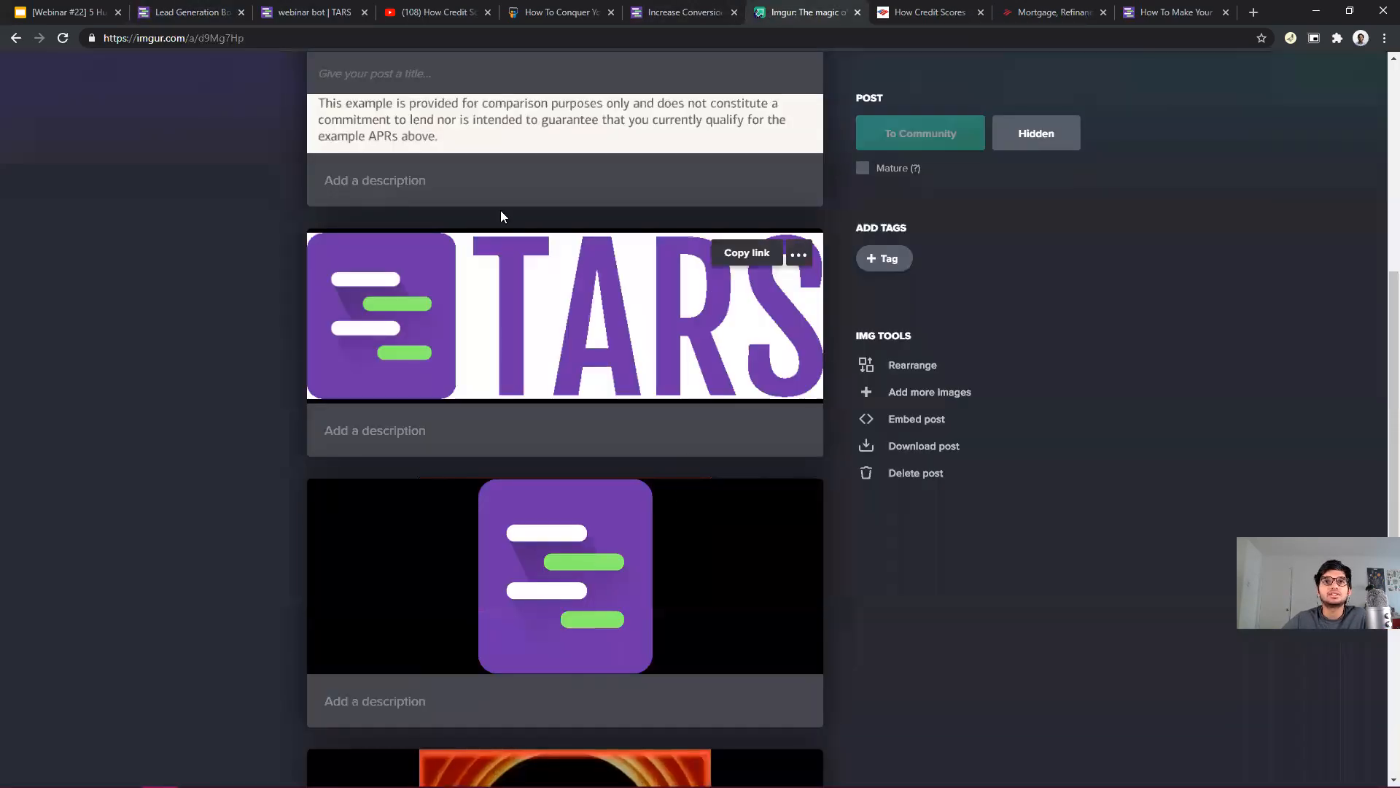
pyautogui.rightClick(556, 584)
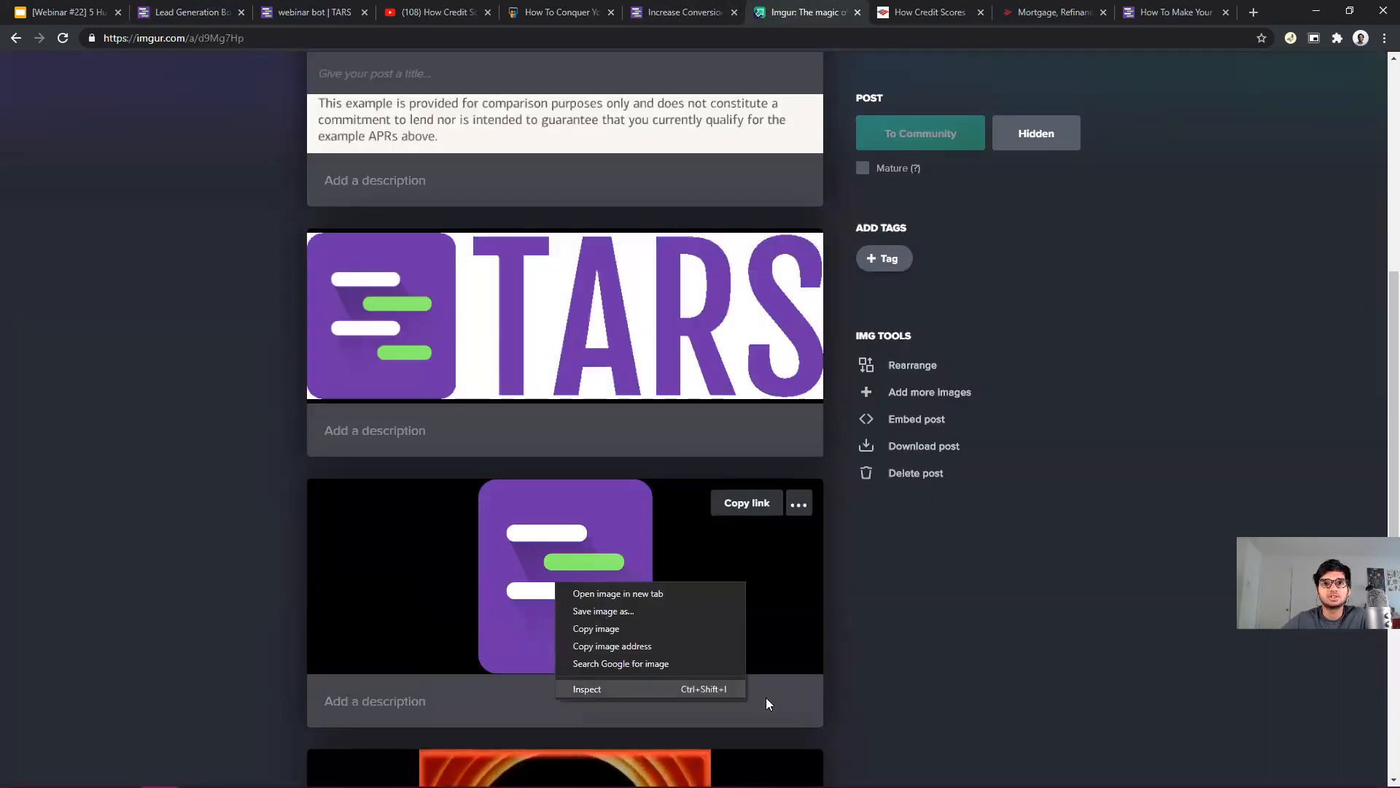
pyautogui.click(622, 647)
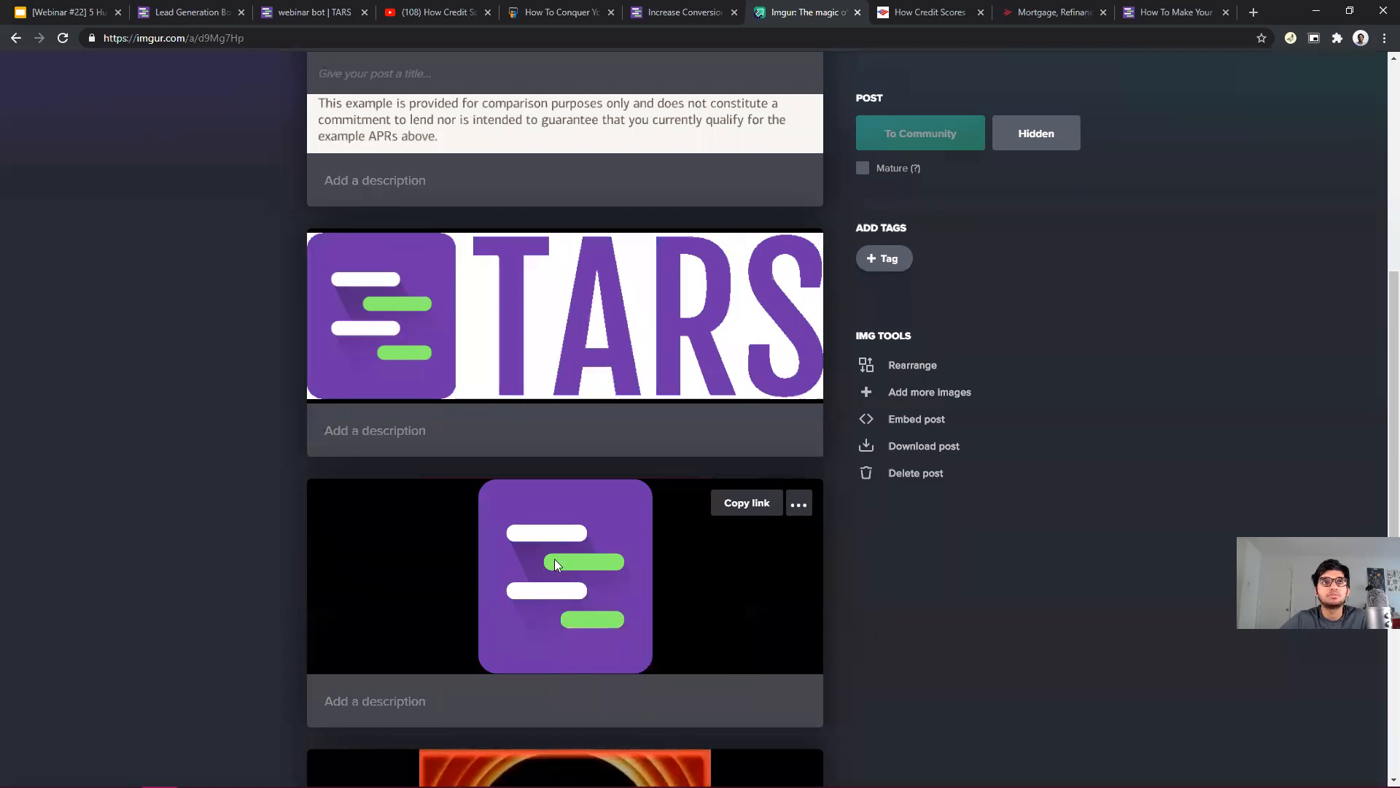
# Set the chat background to an image using the copied icon address, and change the fitting so the icon fits the chat width.
pyautogui.click(175, 10)
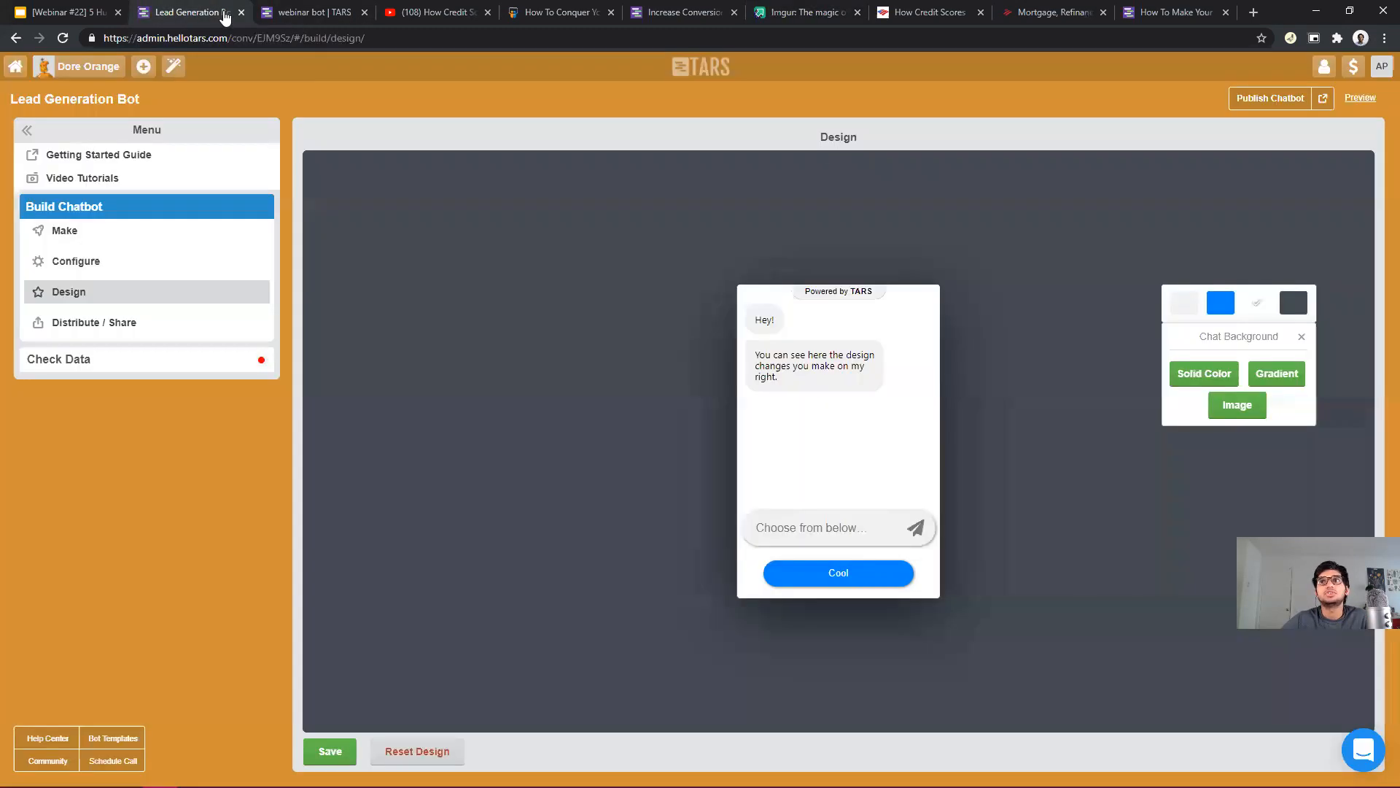
pyautogui.click(1258, 305)
pyautogui.click(1258, 305)
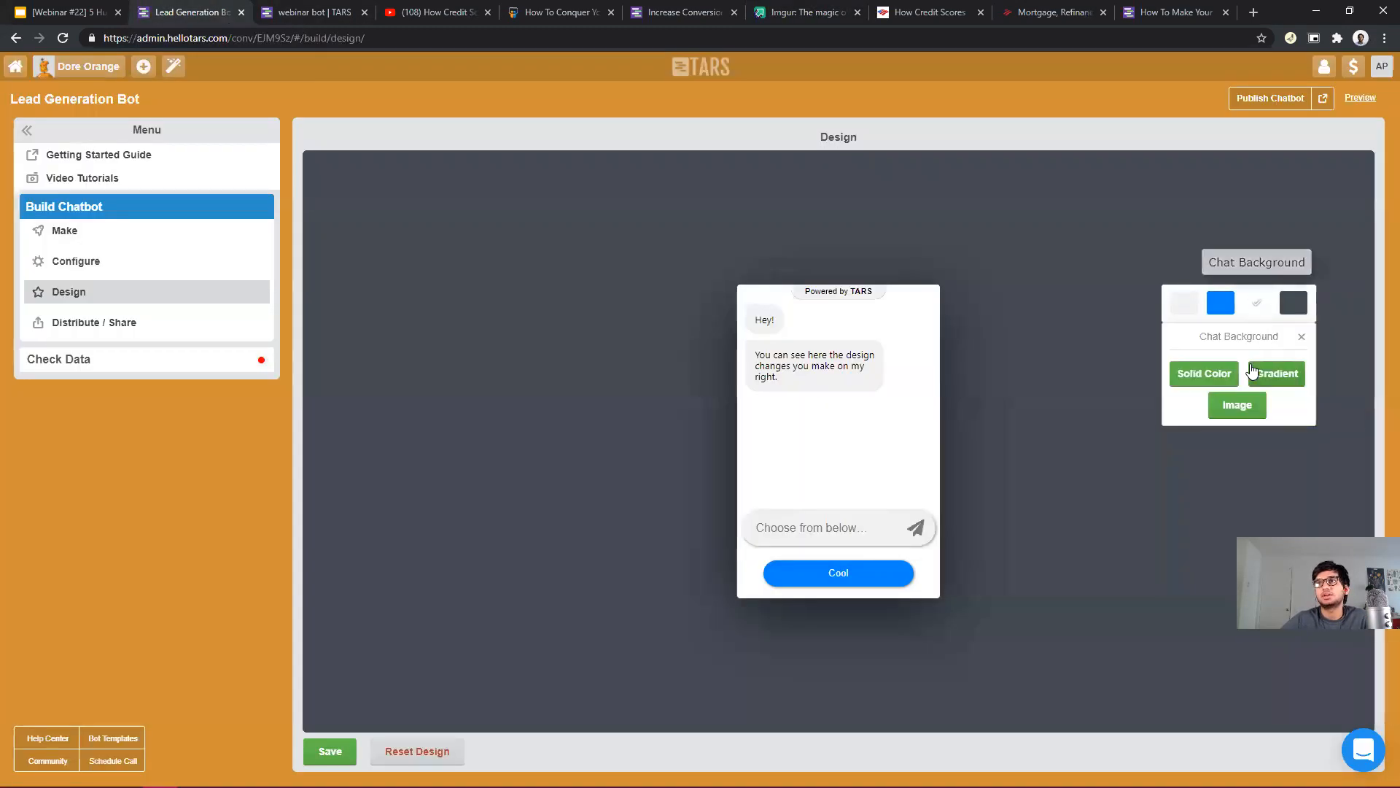
pyautogui.click(1243, 414)
pyautogui.click(1209, 379)
pyautogui.rightClick(1209, 379)
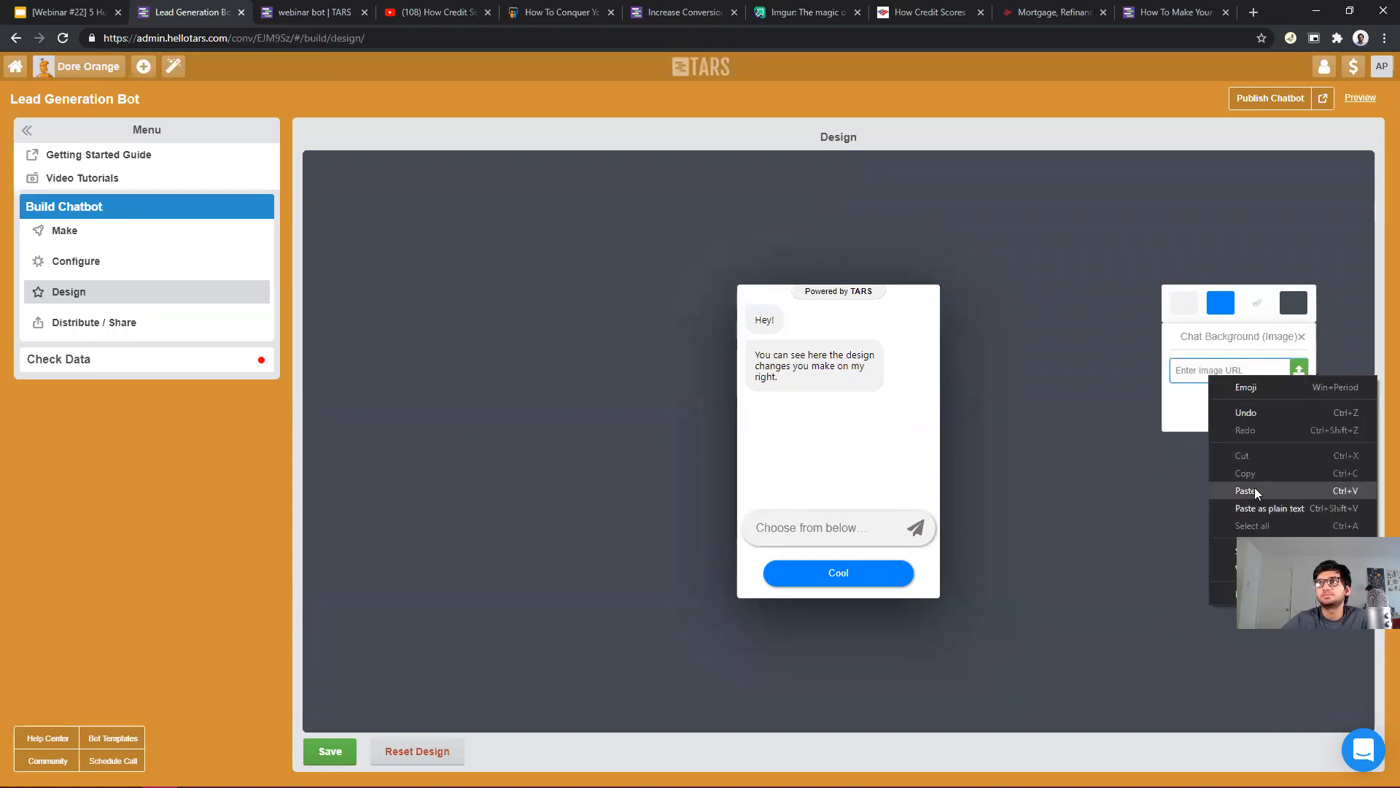
pyautogui.click(1254, 488)
pyautogui.click(1254, 411)
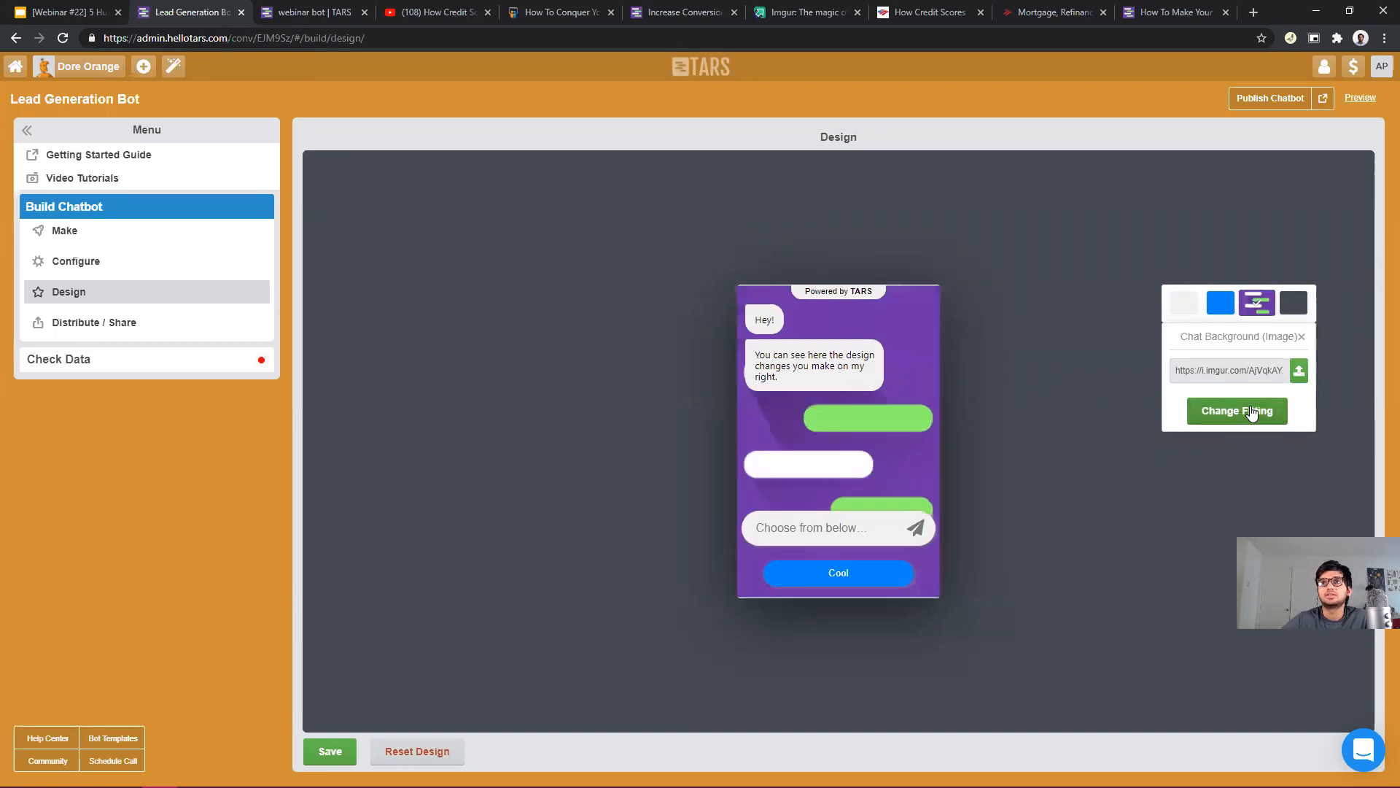
pyautogui.click(1252, 413)
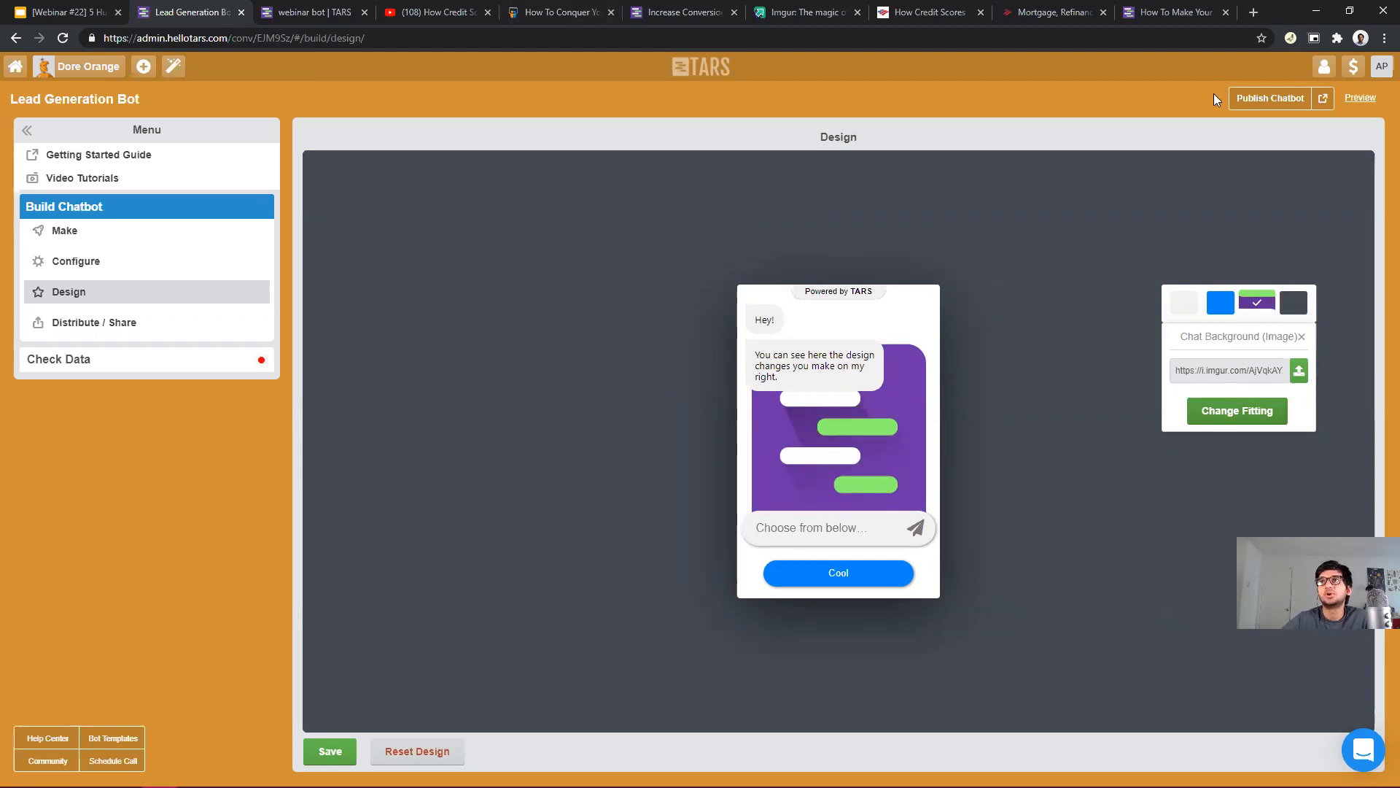
# Publish the chatbot and launch its live page, leaving the conversation in progress.
pyautogui.moveTo(1262, 98)
pyautogui.mouseDown()
pyautogui.moveTo(1220, 198)
pyautogui.moveTo(1265, 99)
pyautogui.mouseUp()
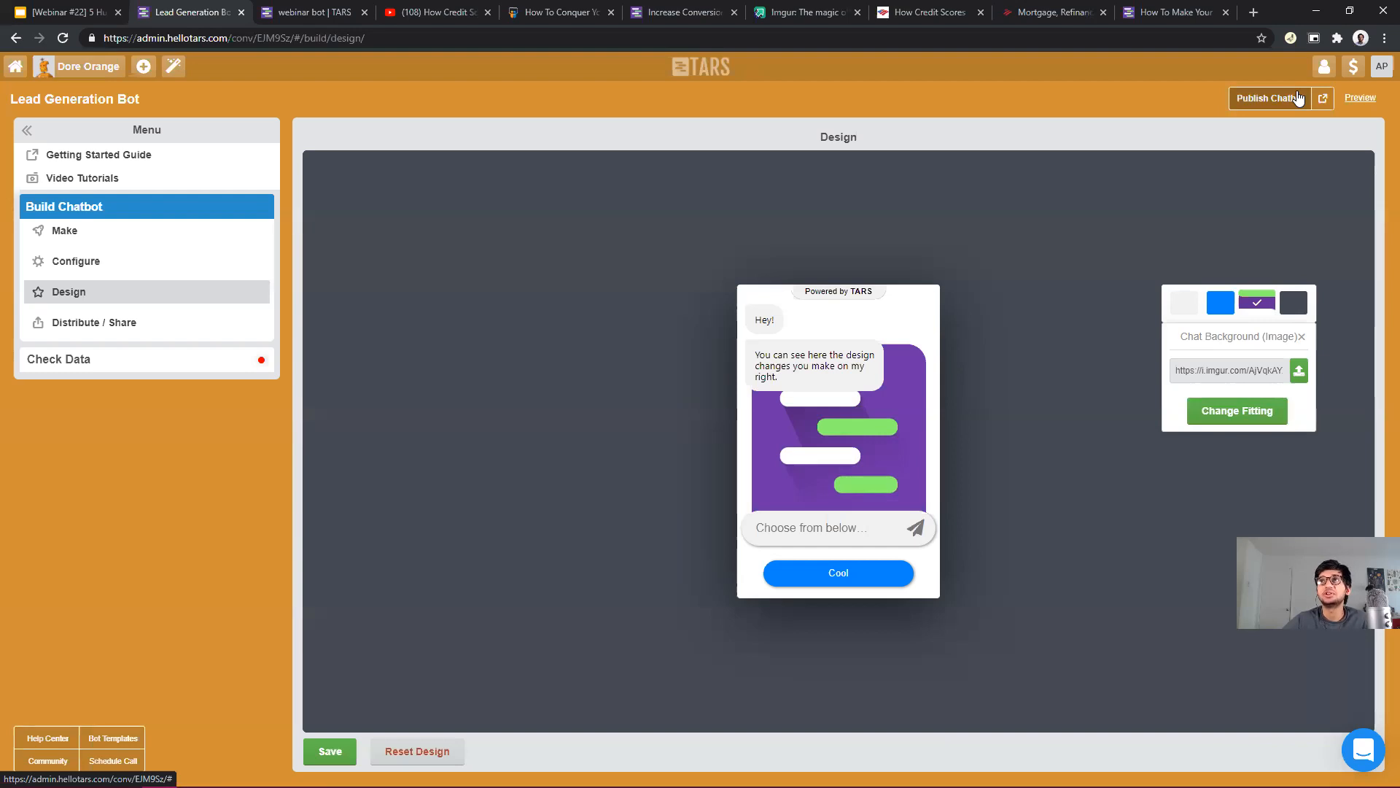
pyautogui.click(1298, 98)
pyautogui.click(1323, 98)
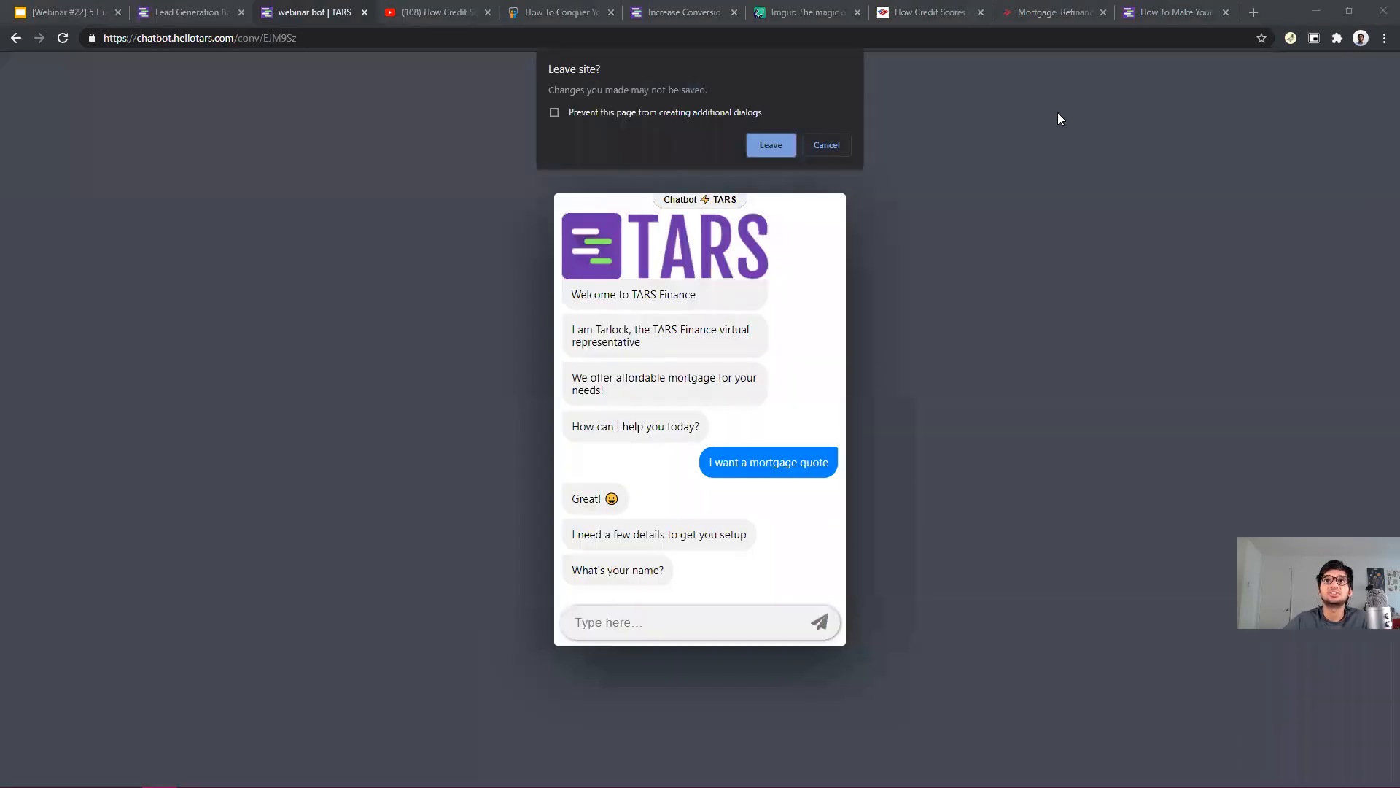
pyautogui.click(771, 144)
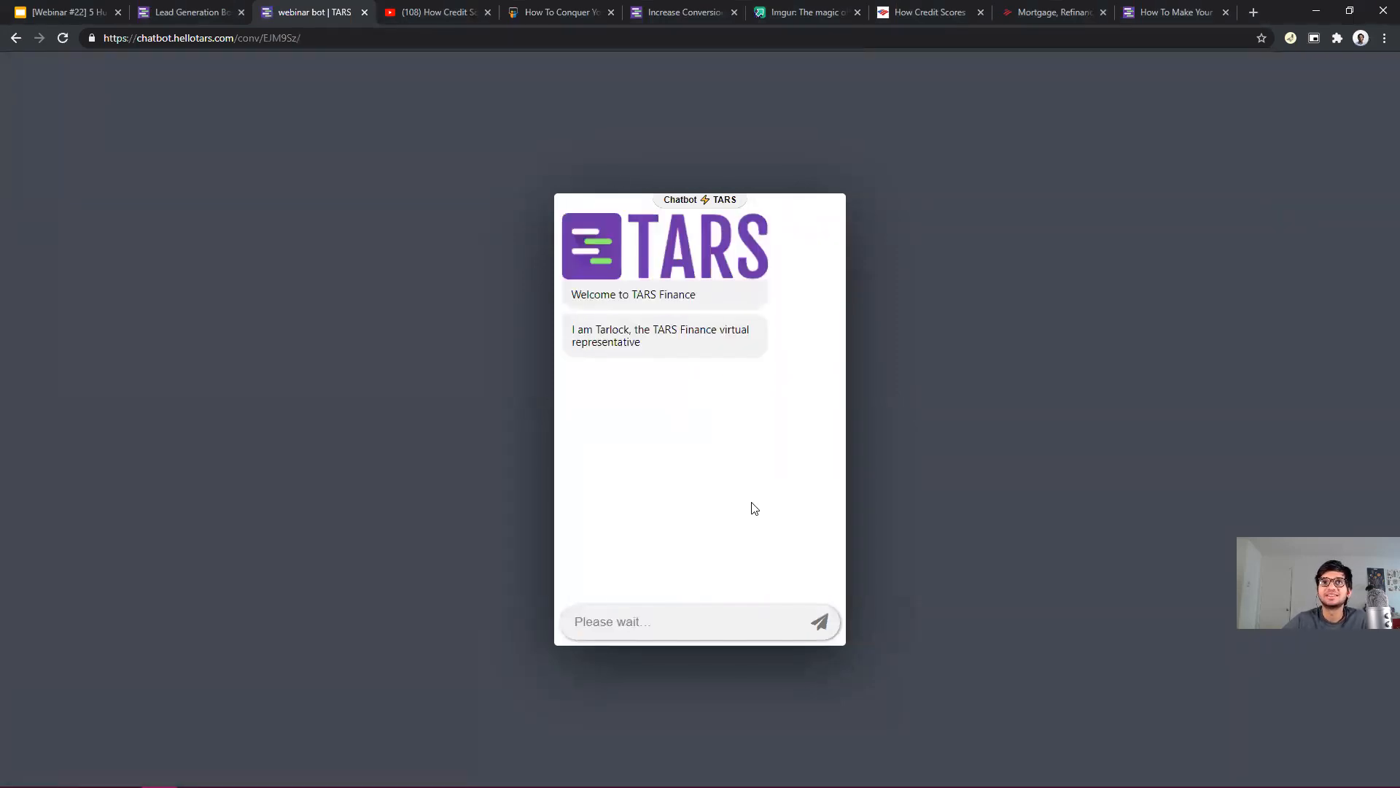
# Save the chatbot design, republish it and reload the live chatbot to view the image background.
pyautogui.click(225, 6)
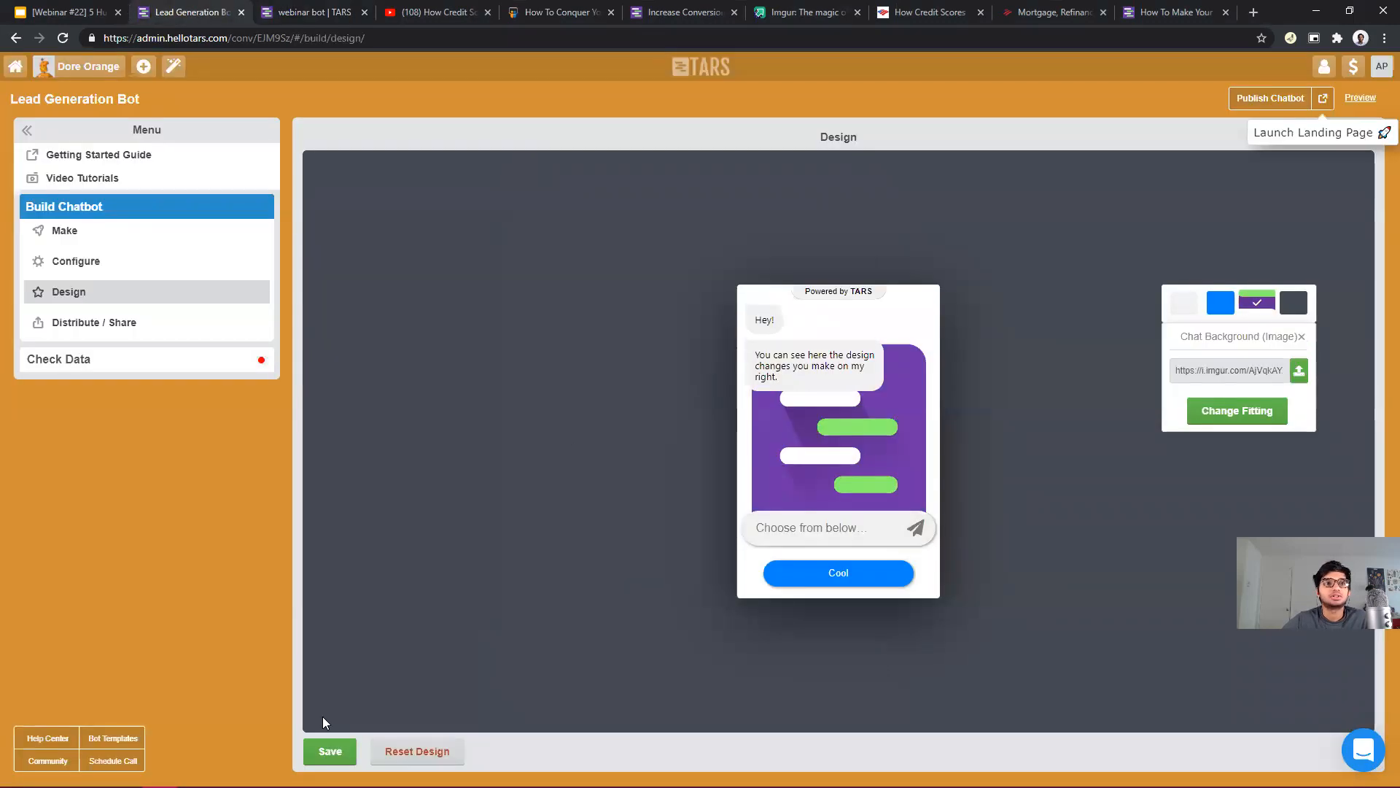
pyautogui.click(332, 755)
pyautogui.click(1258, 97)
pyautogui.click(278, 9)
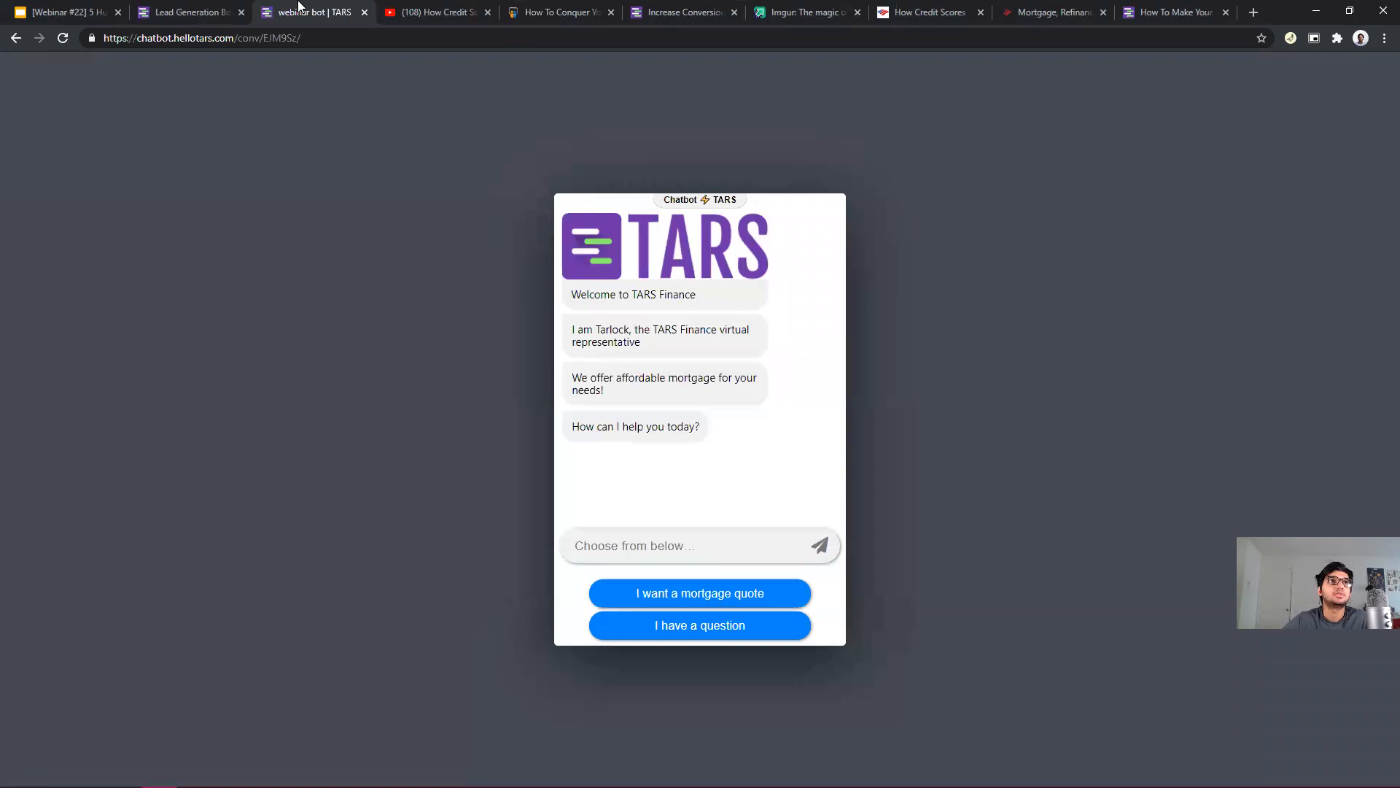
pyautogui.click(63, 38)
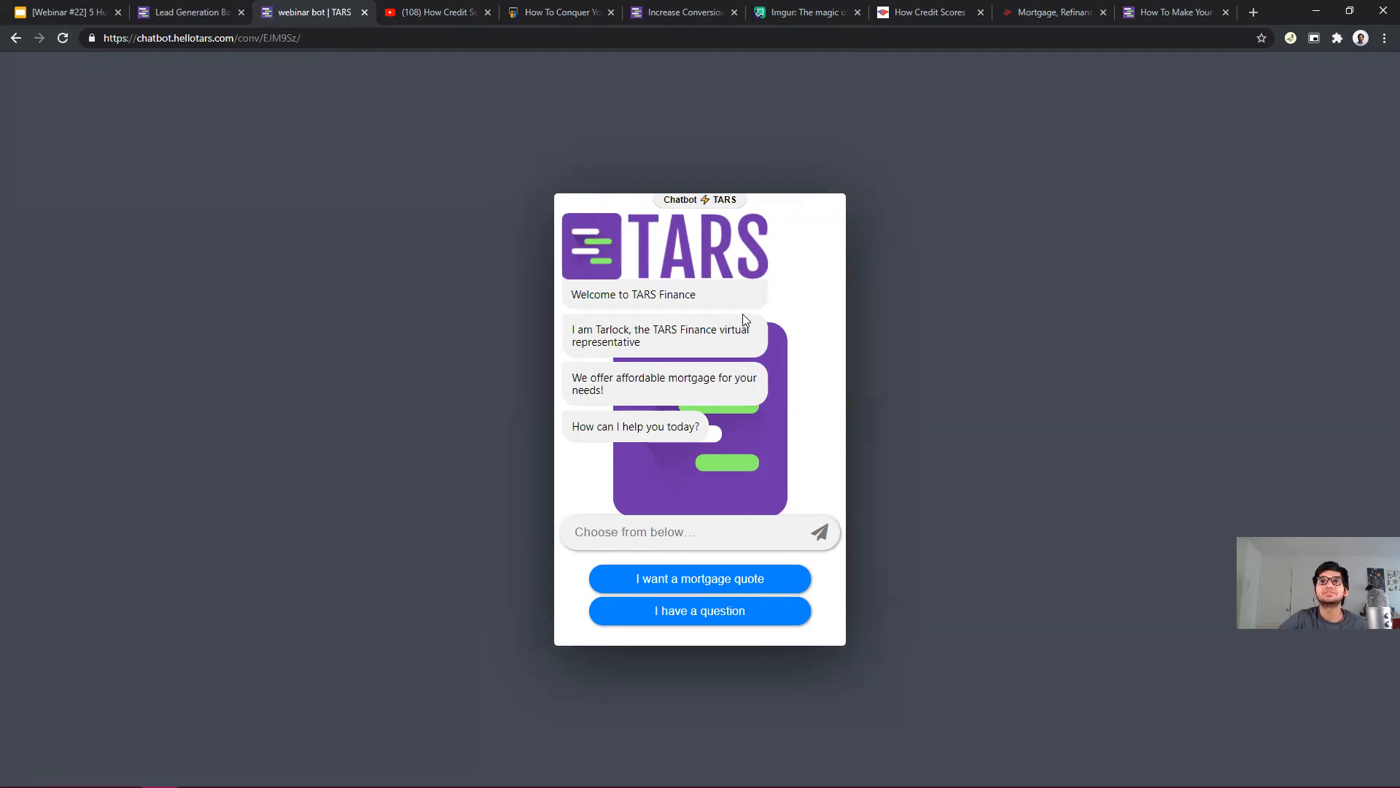
# Close the image background settings in the chatbot's design and reopen the chat background options.
pyautogui.click(147, 9)
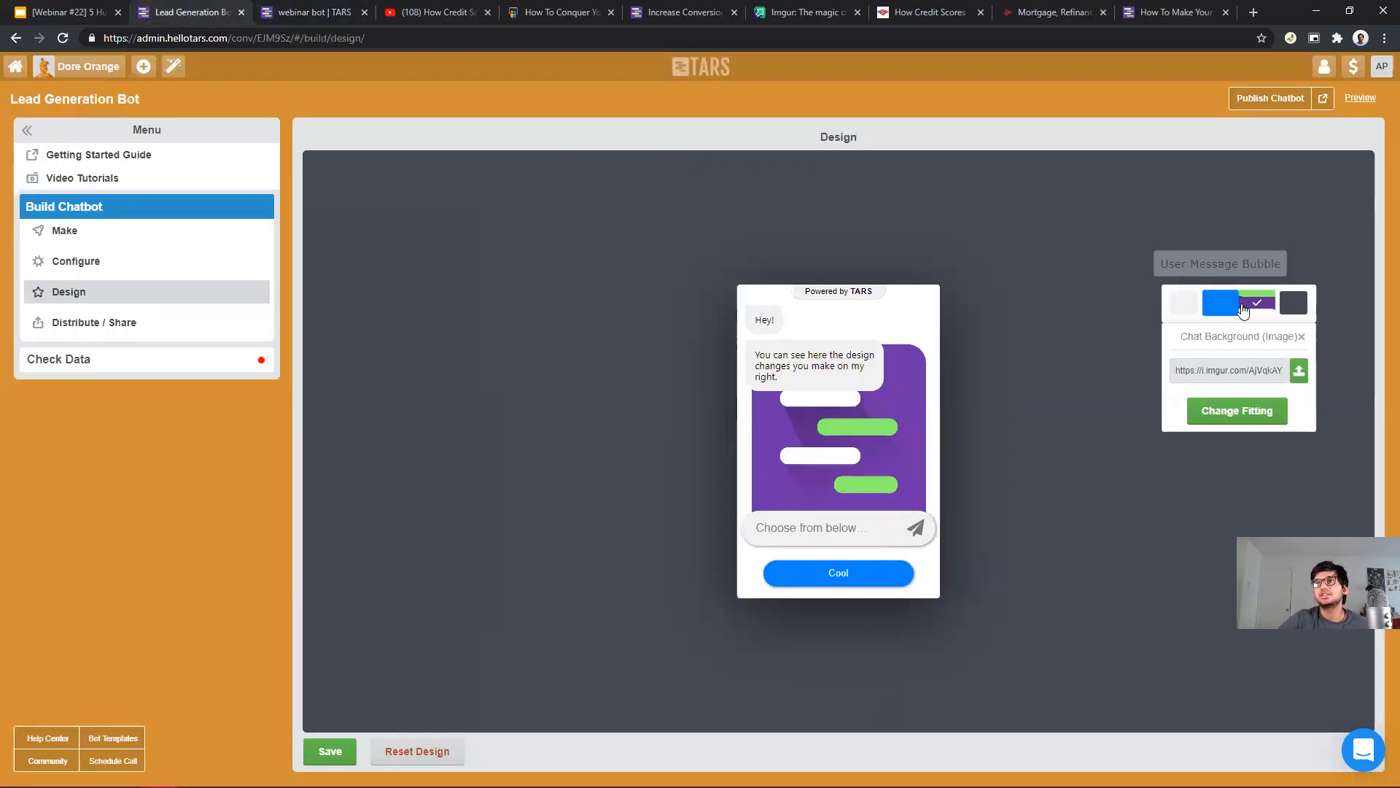
pyautogui.click(1304, 337)
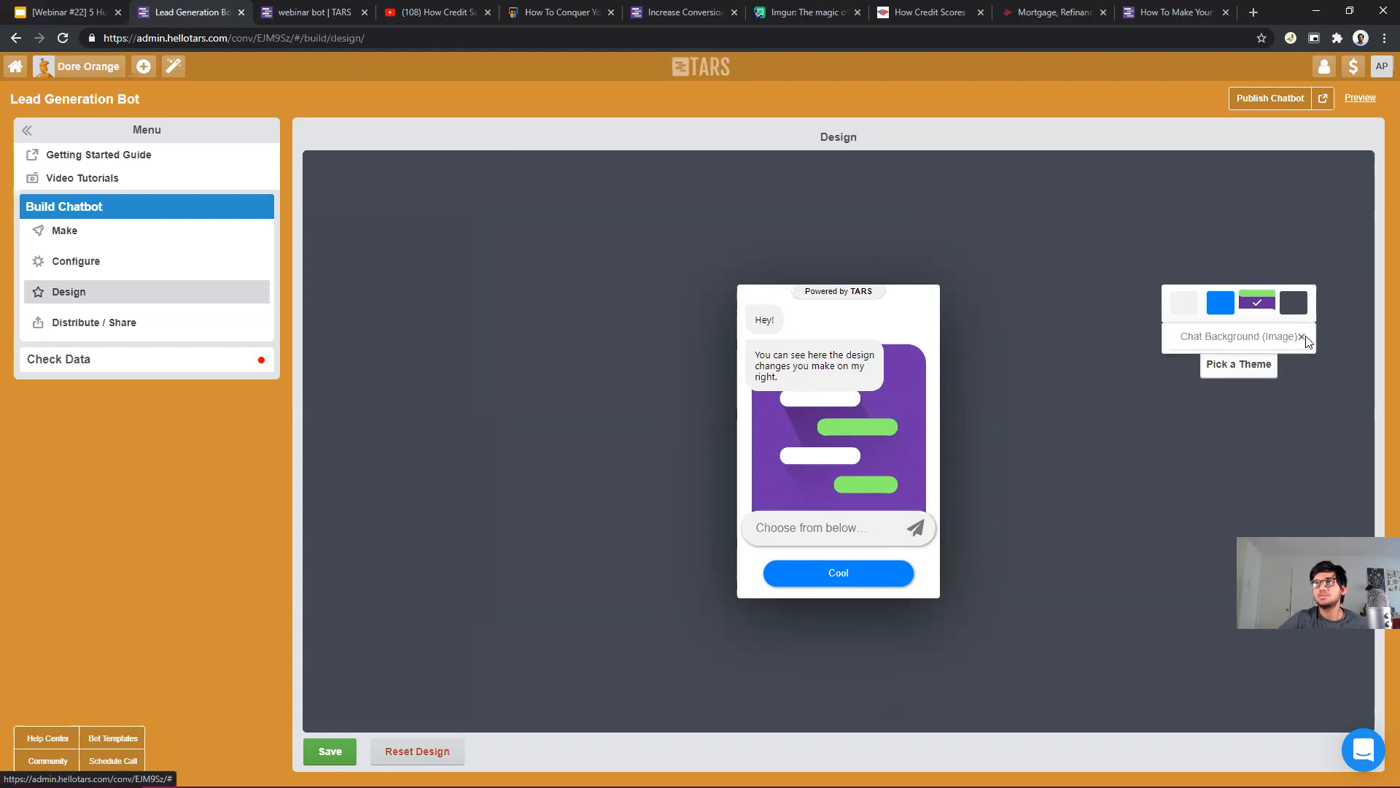
pyautogui.click(1258, 310)
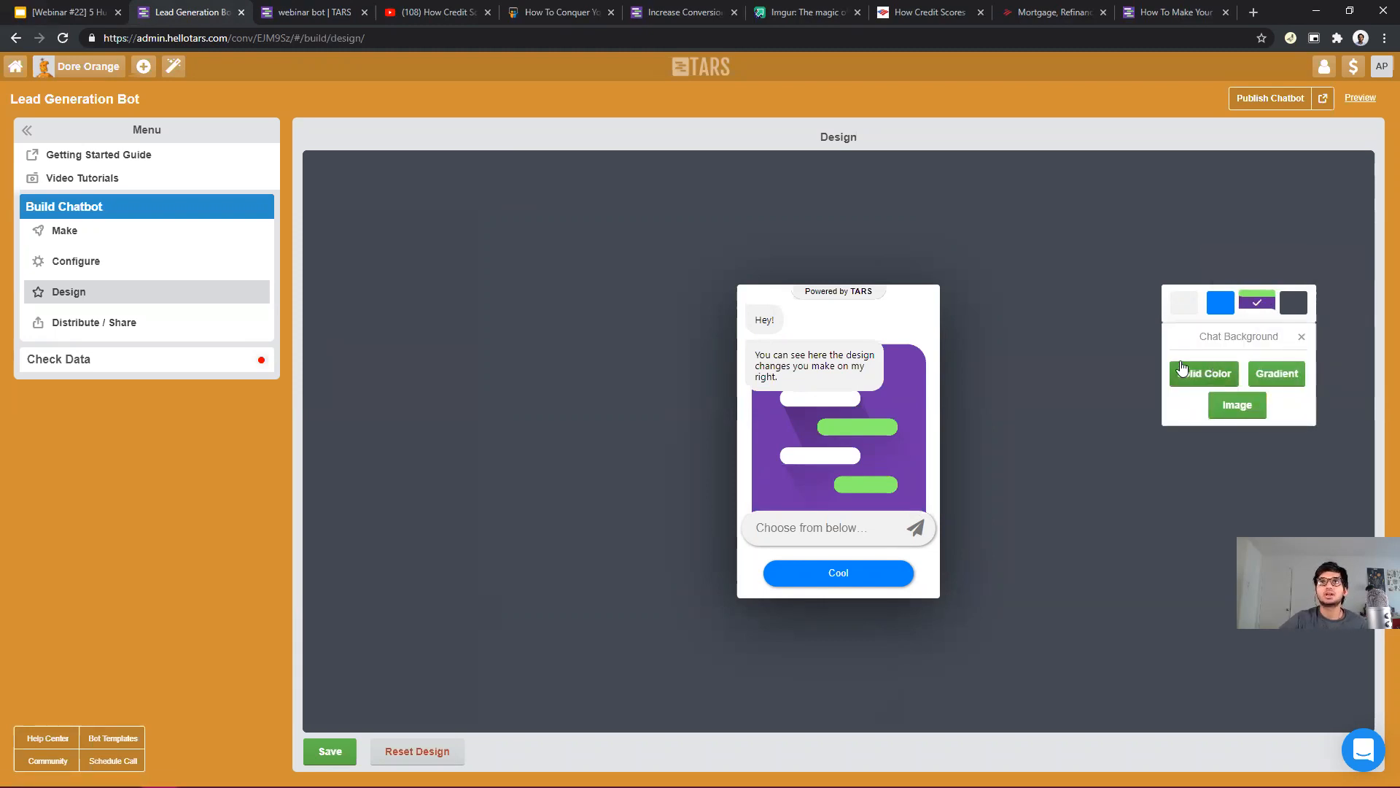
# Pick the purple 6D33AA from the header of the TARS homepage with the ColorPick Eyedropper extension.
pyautogui.click(685, 12)
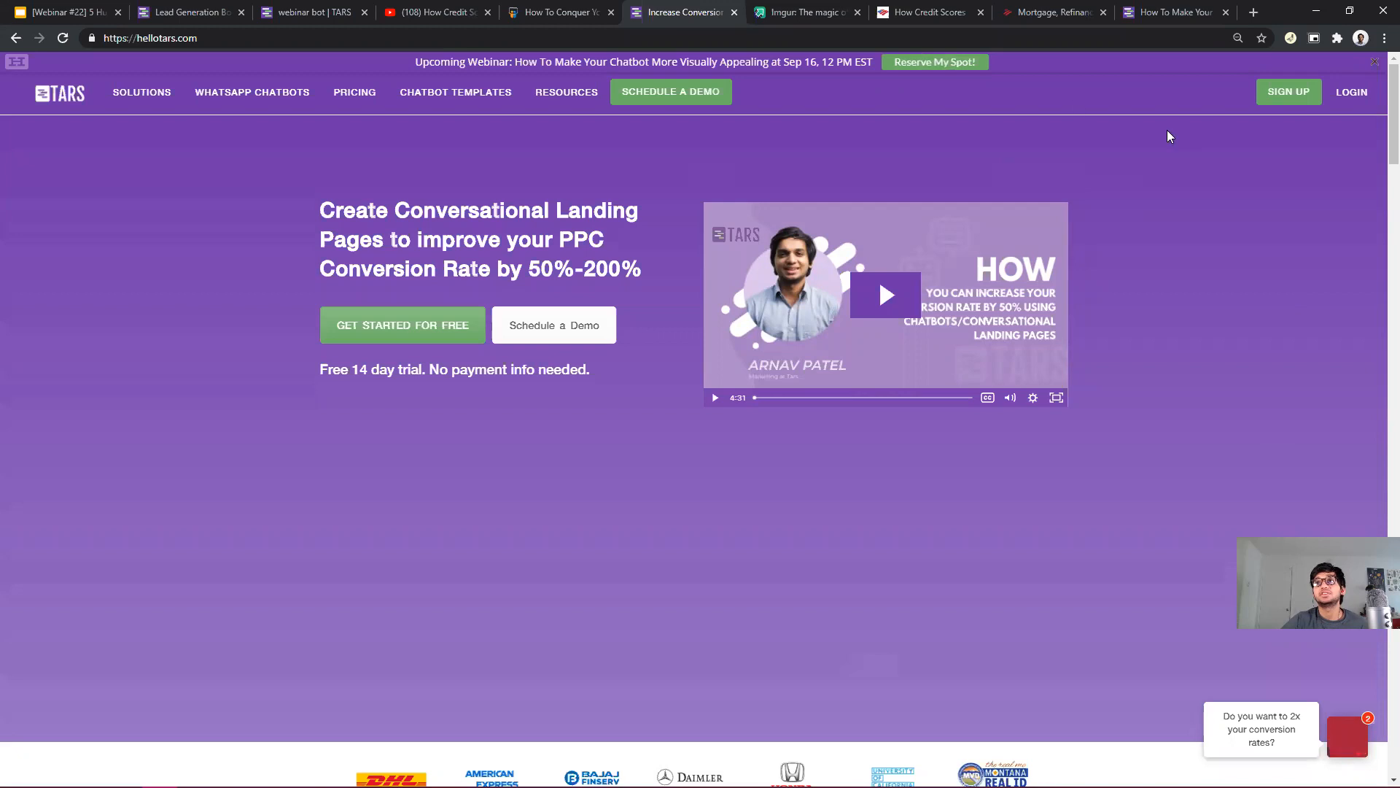
pyautogui.click(1342, 38)
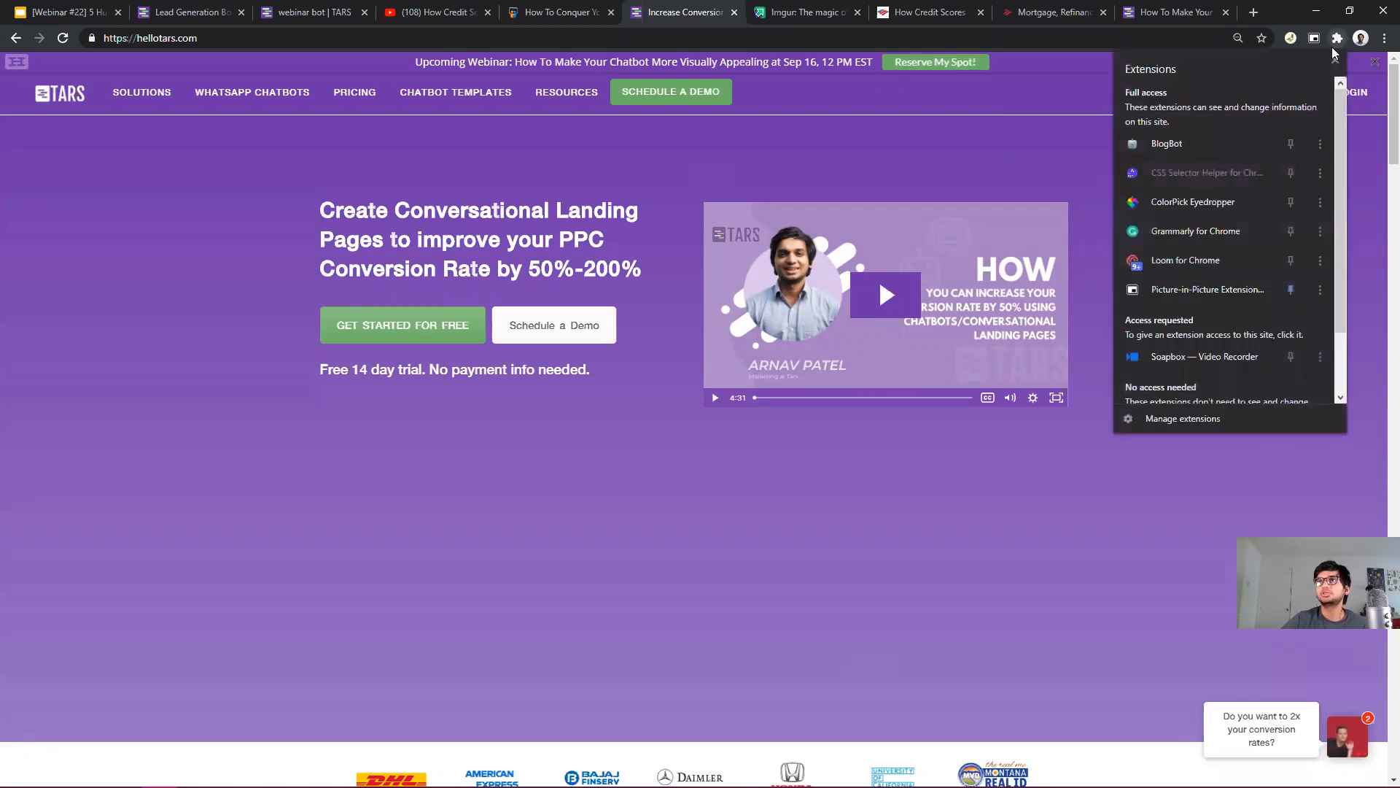
pyautogui.click(1189, 203)
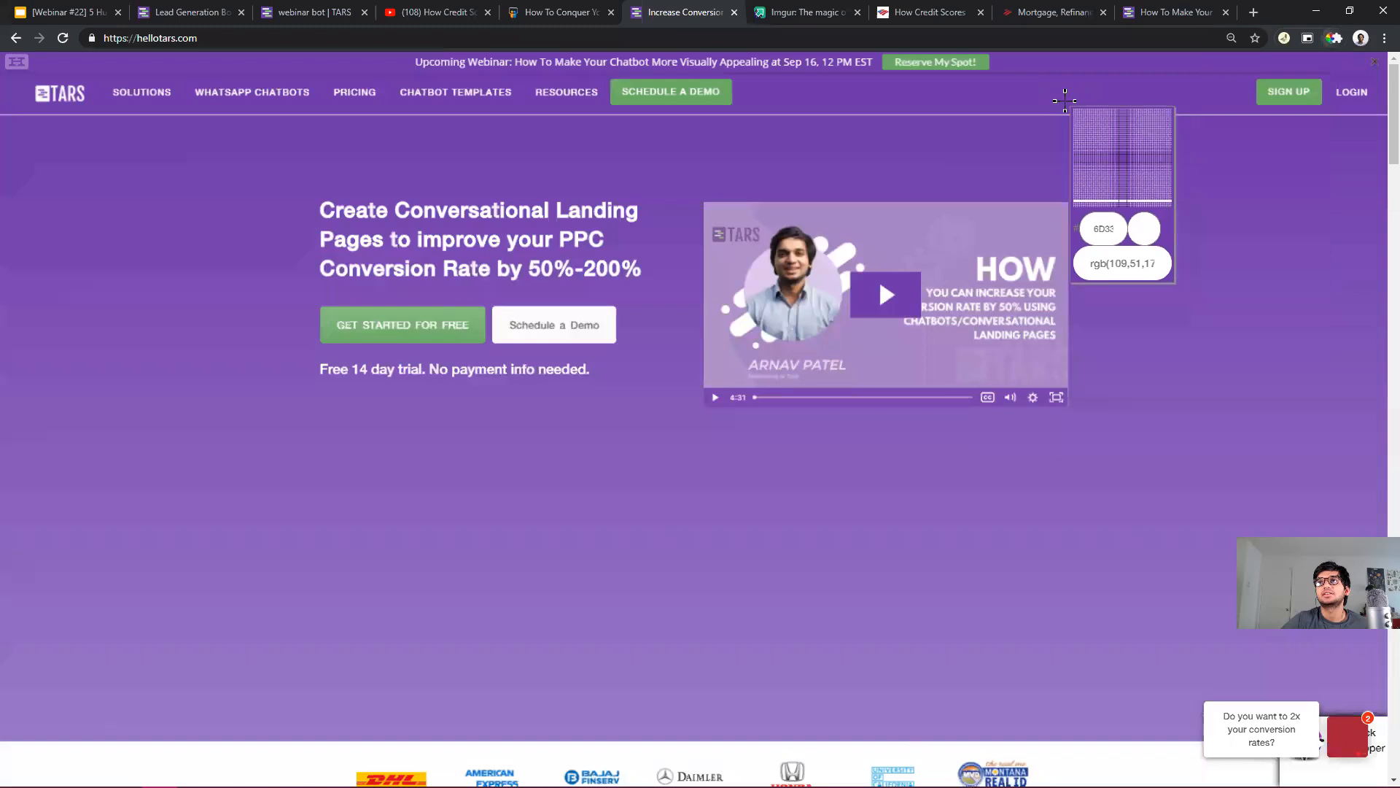
pyautogui.click(1065, 100)
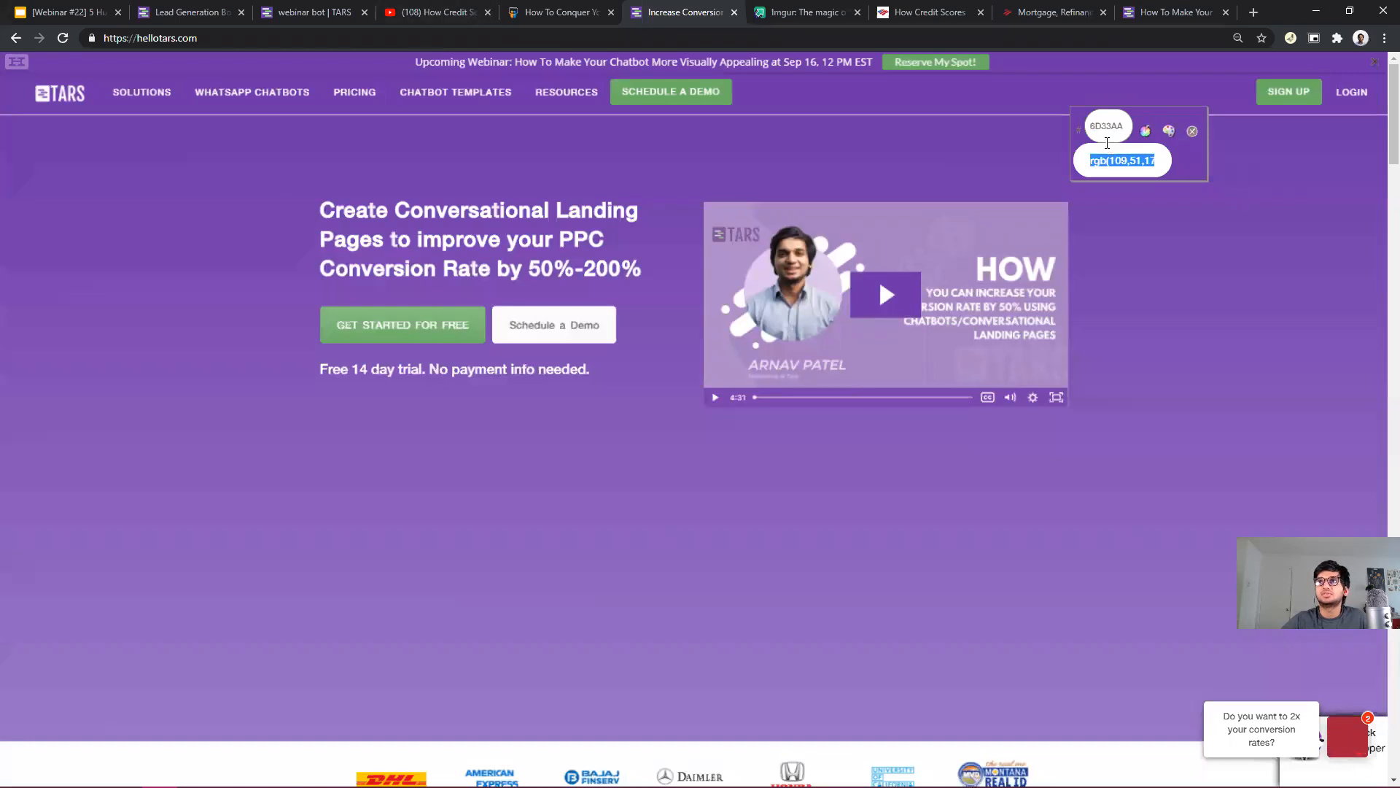
# Set the chatbot's chat background to the solid color #6d33aa and close the background settings.
pyautogui.click(202, 10)
pyautogui.click(1227, 385)
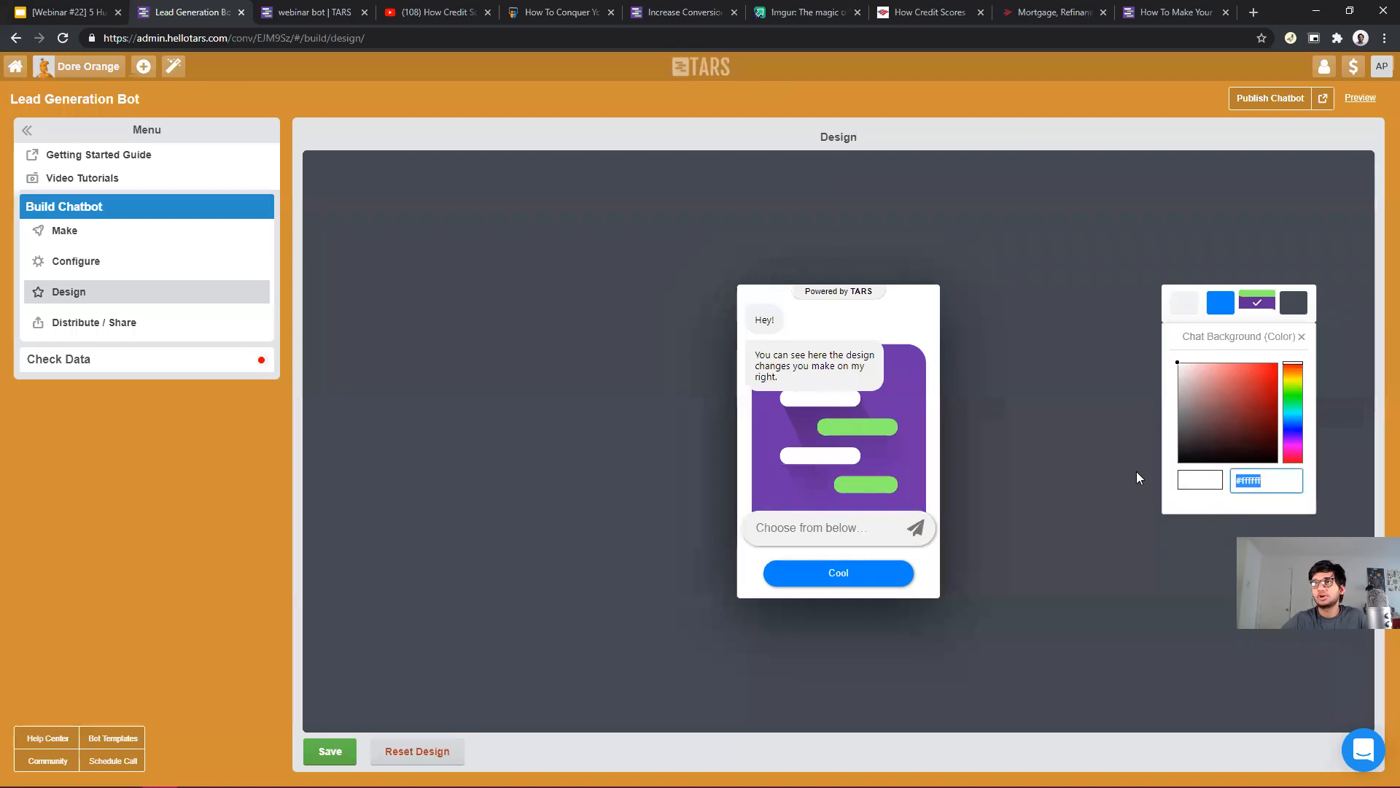
pyautogui.write('#6d33aa')
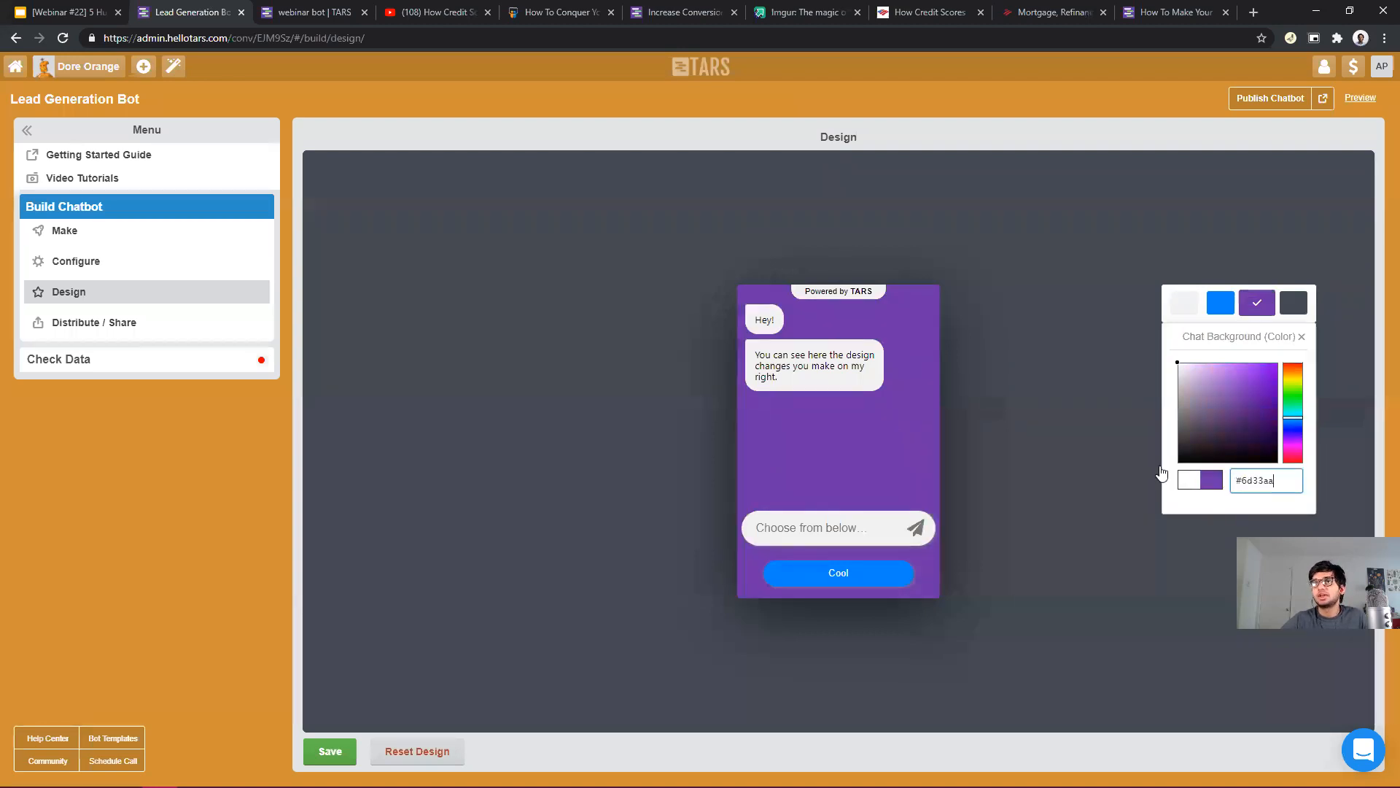
pyautogui.click(1303, 338)
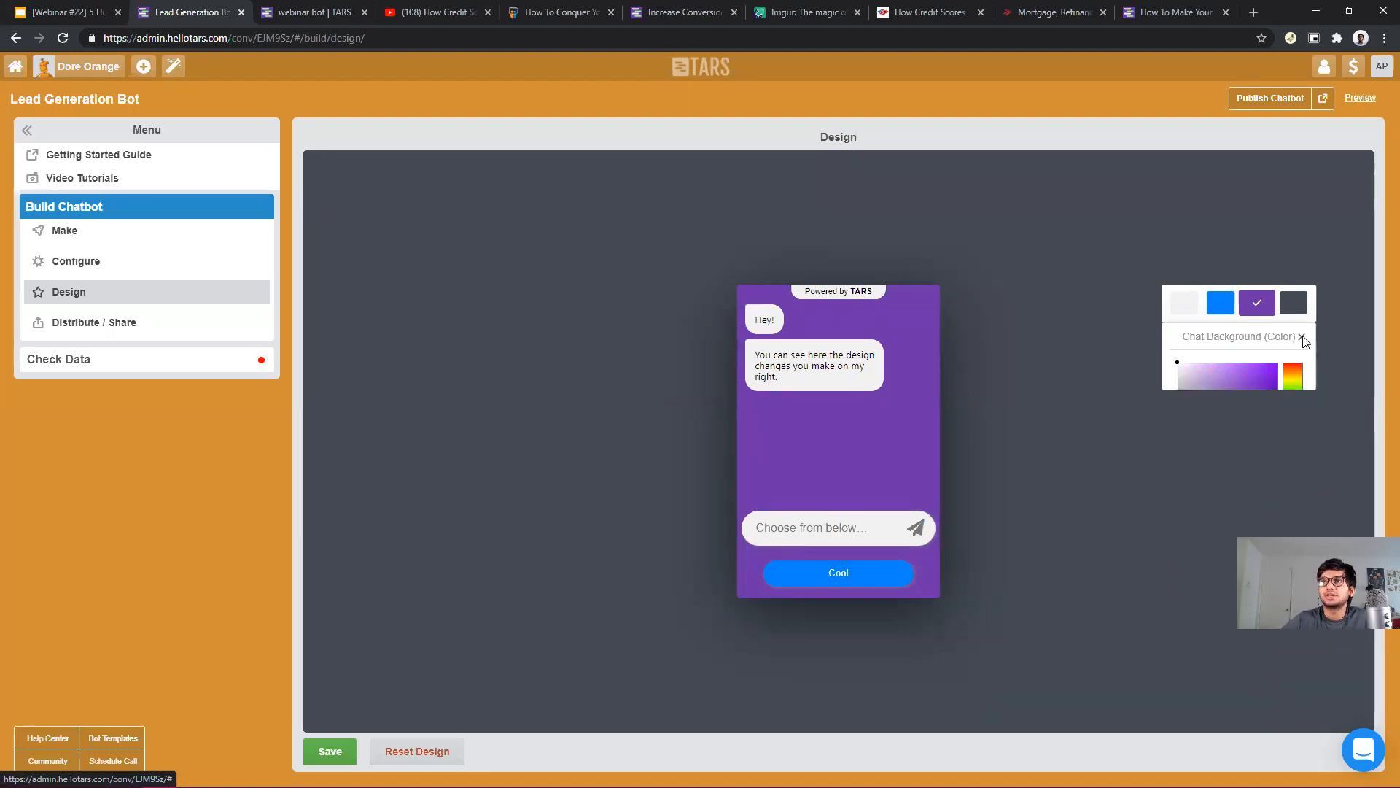
# Save and publish the design with the purple chat background, and launch the live chatbot to view it.
pyautogui.click(347, 752)
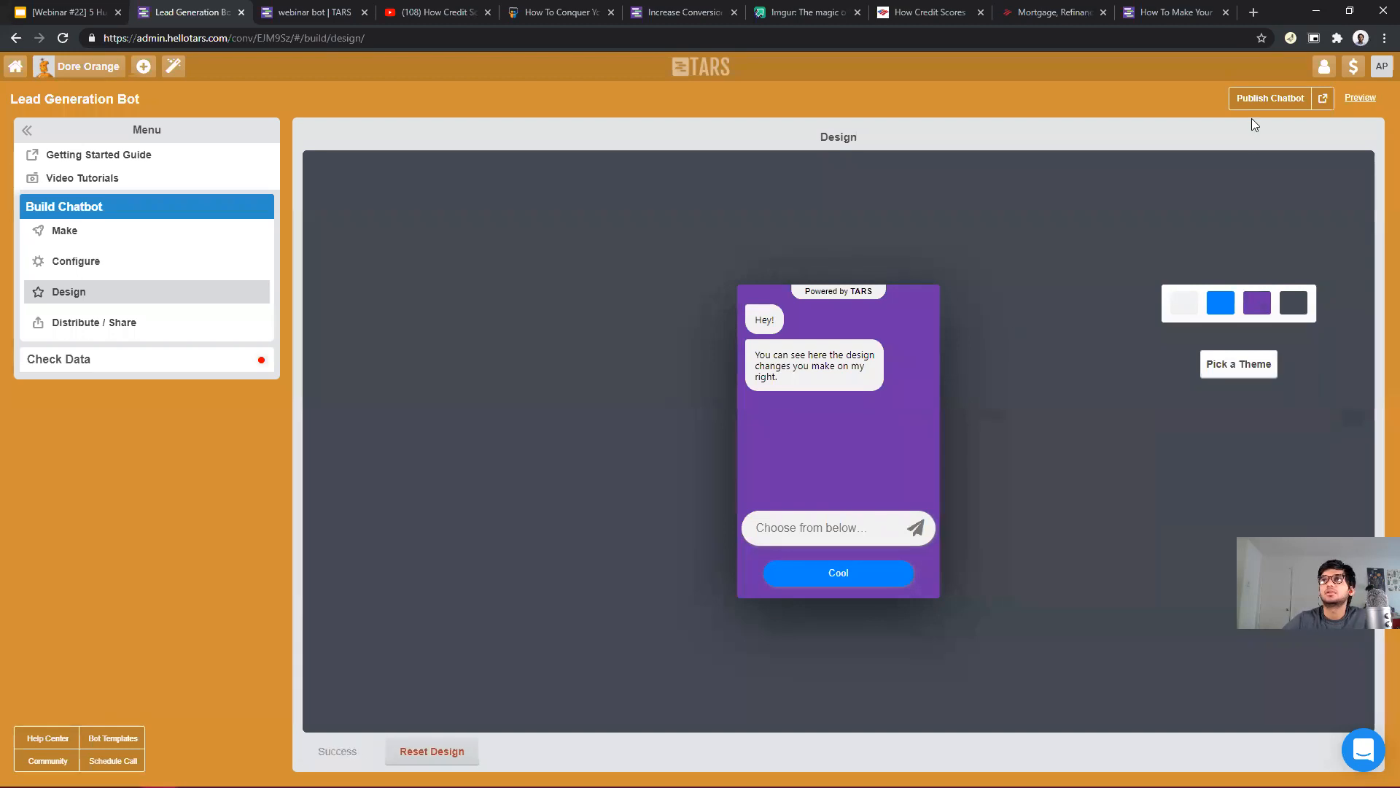
pyautogui.click(1271, 101)
pyautogui.click(1323, 100)
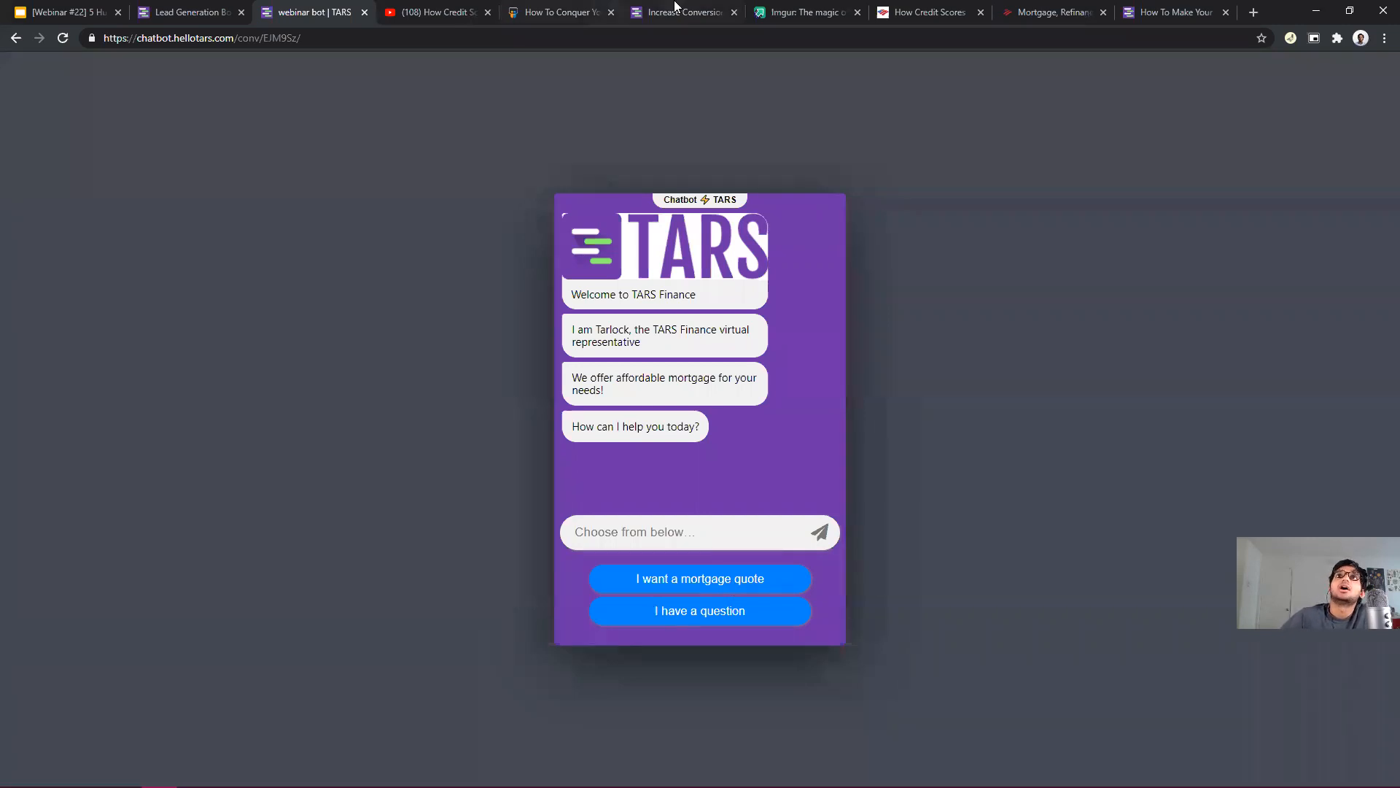
# Pick the green 83BE7F from the "Get started for free" button on the TARS homepage with the color picker.
pyautogui.click(675, 8)
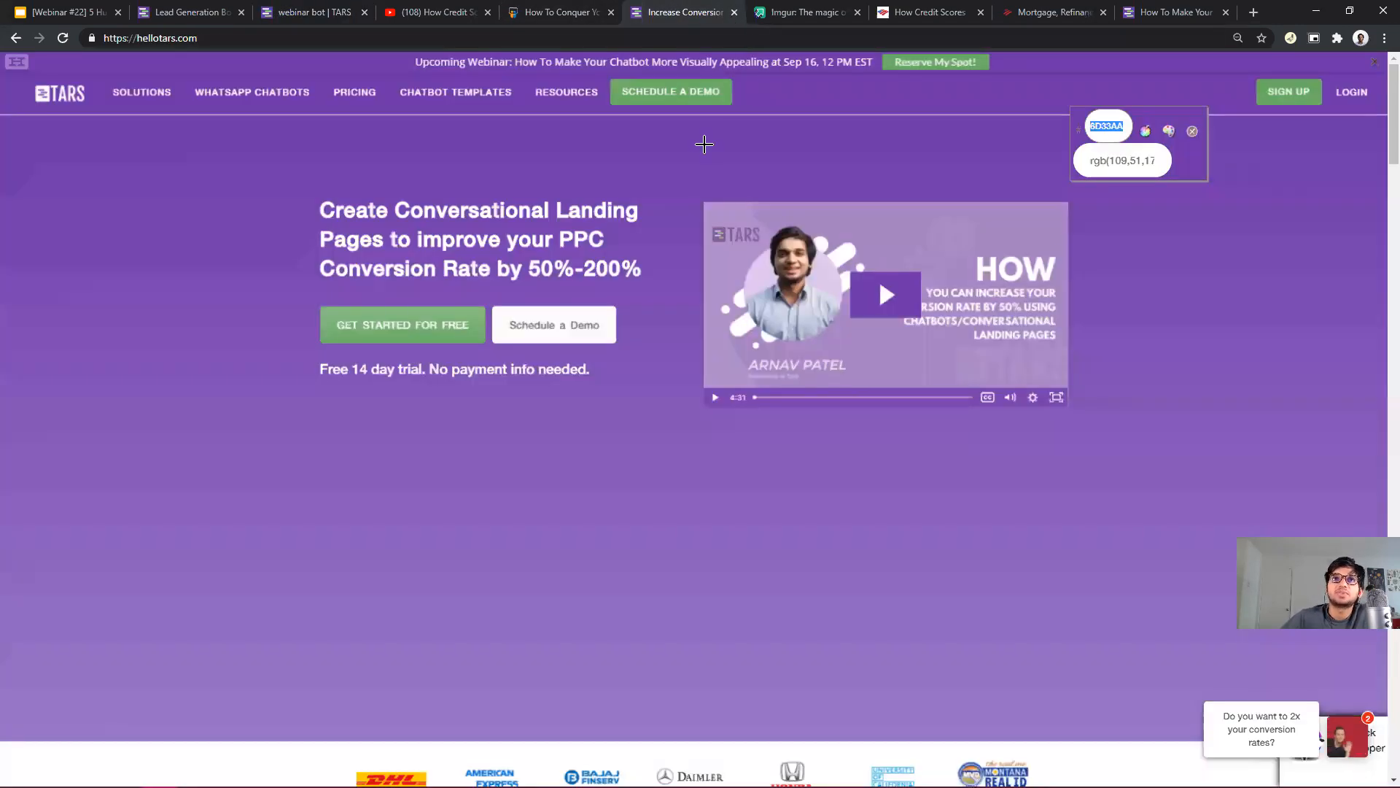
pyautogui.click(624, 250)
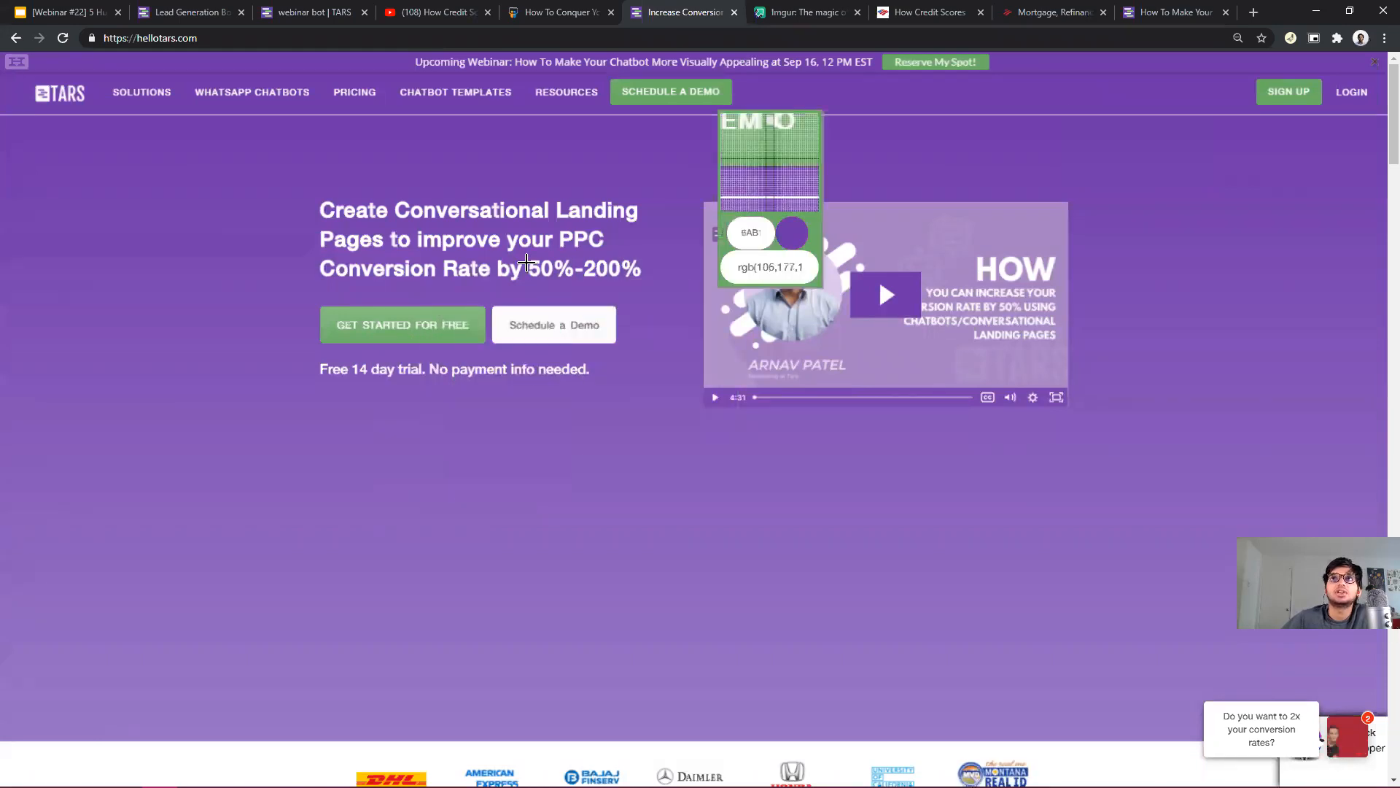
pyautogui.click(440, 314)
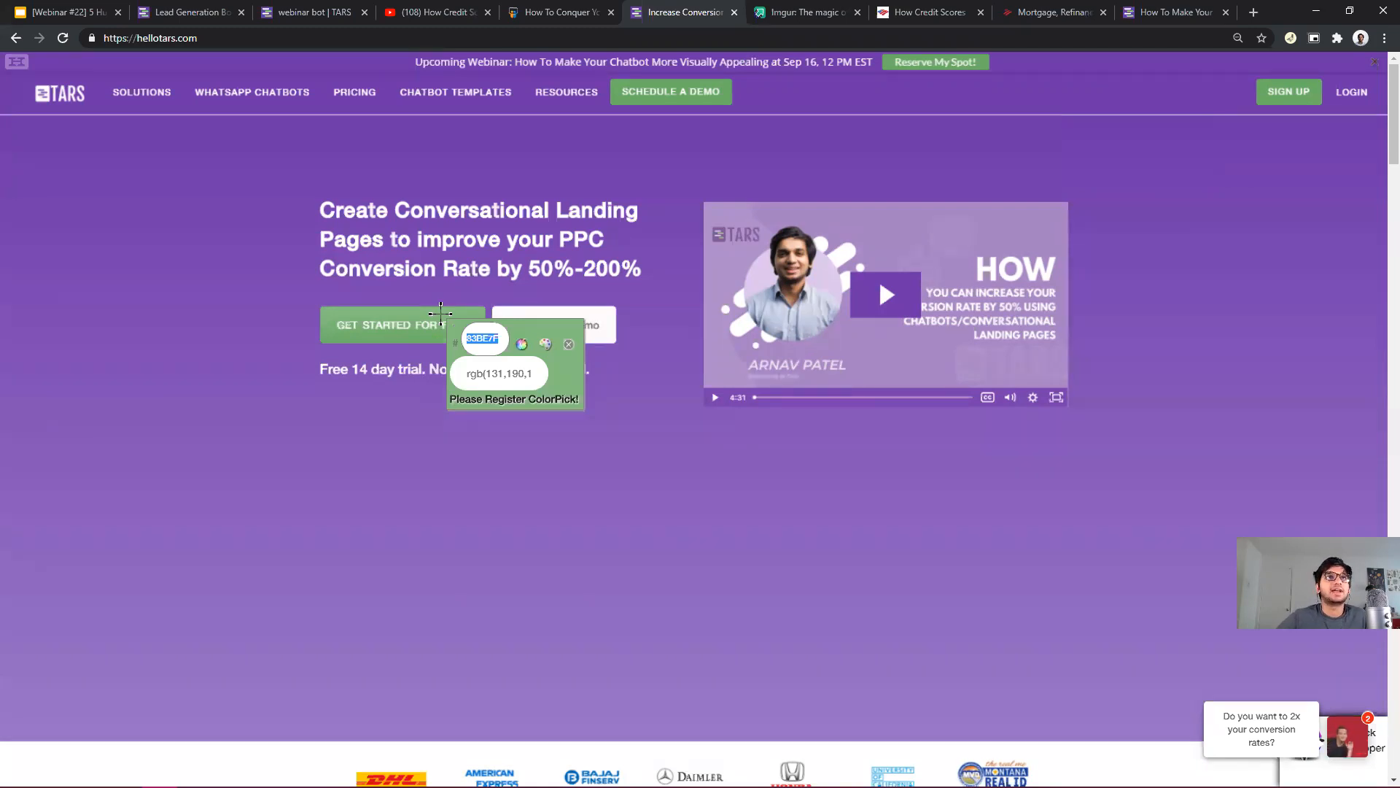
# Set the user message color in the chatbot's design to #83be7f.
pyautogui.click(213, 8)
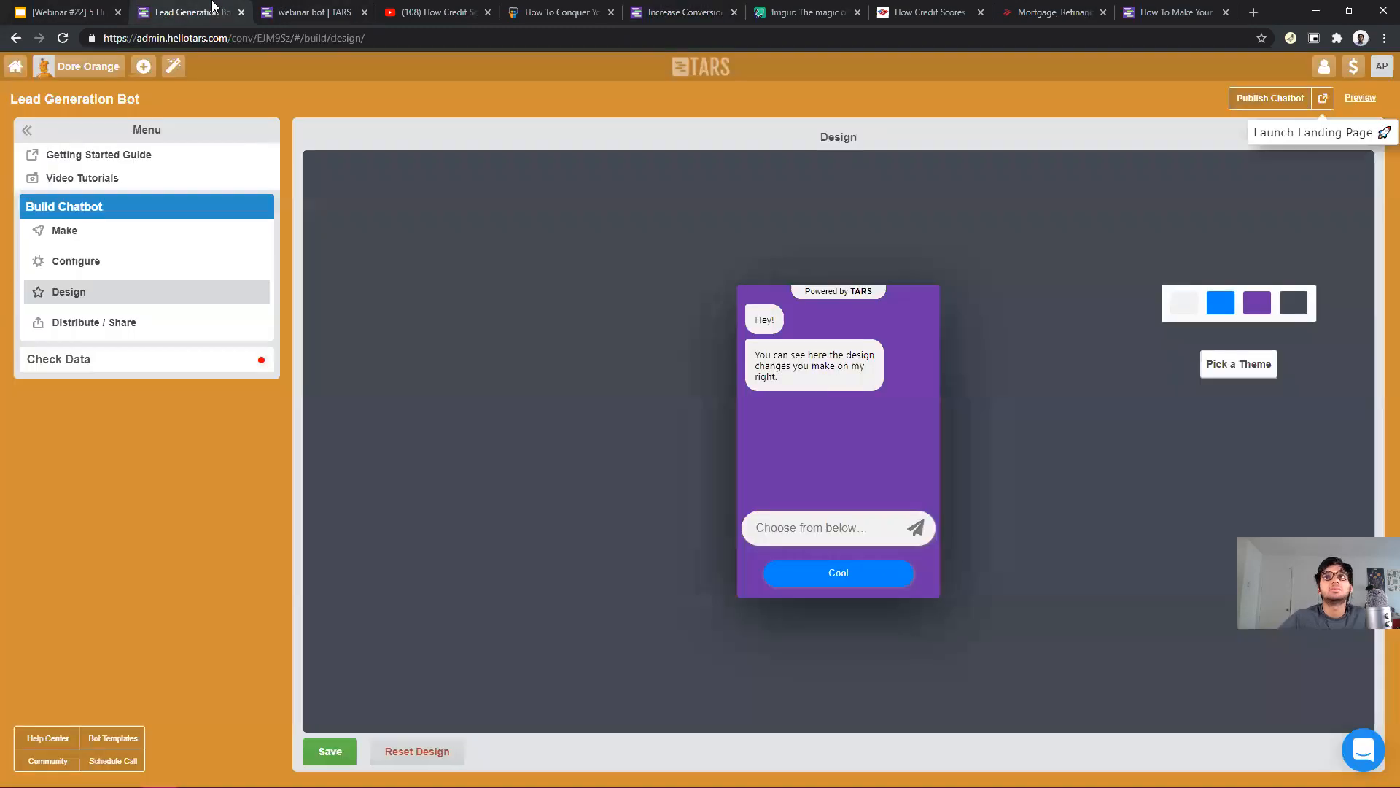
pyautogui.click(1229, 305)
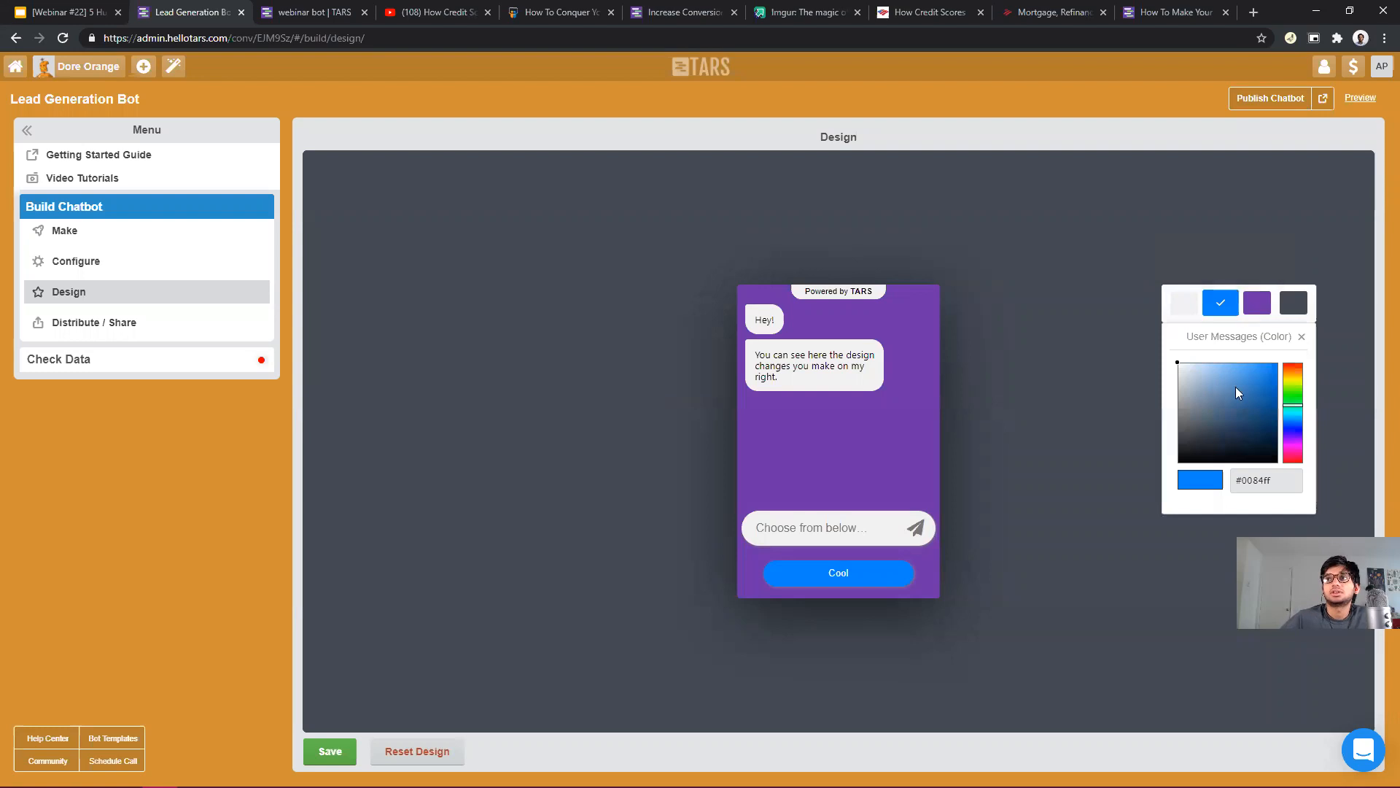
pyautogui.moveTo(1286, 487); pyautogui.dragTo(1175, 467)
pyautogui.write('#83be7f')
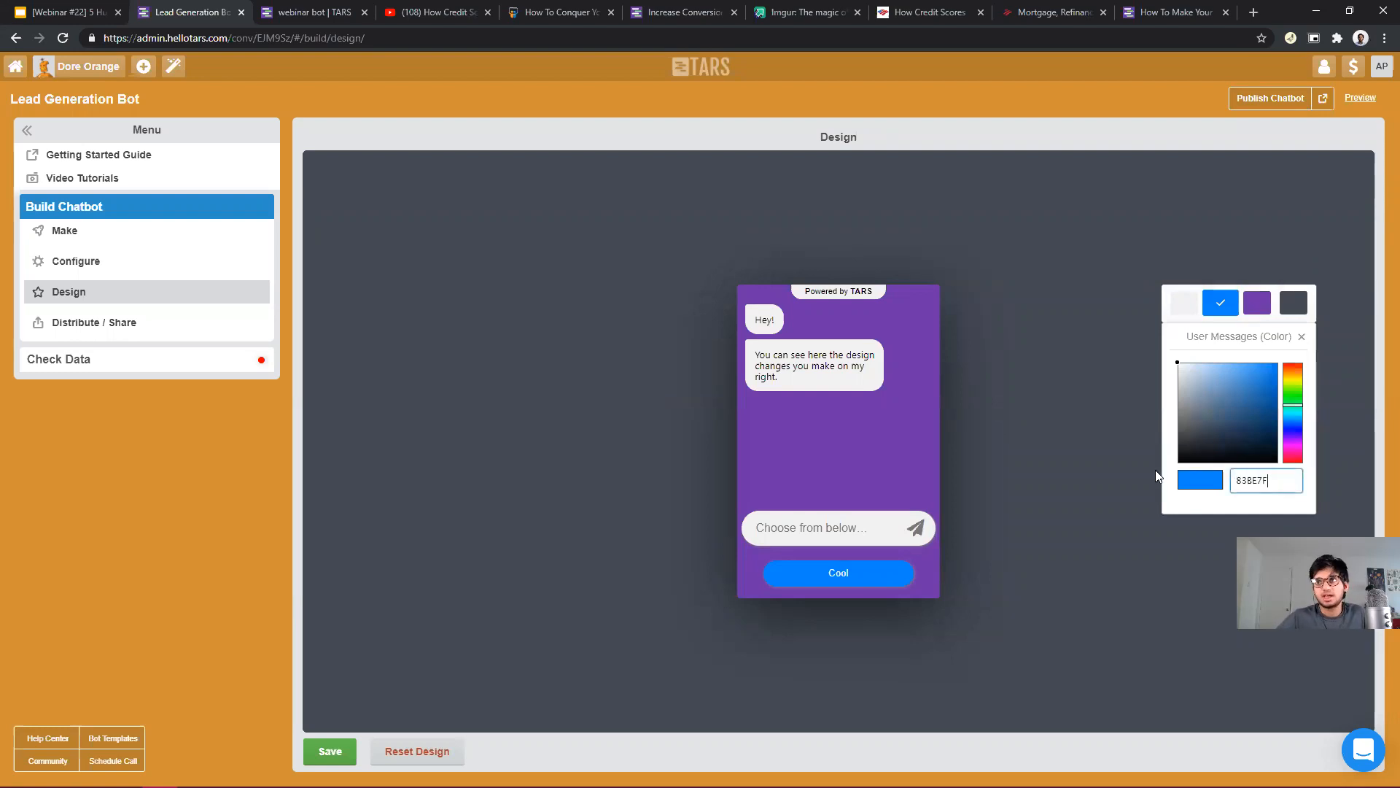
# Save and publish the design with the green user messages, and launch the live chatbot to view it.
pyautogui.click(329, 752)
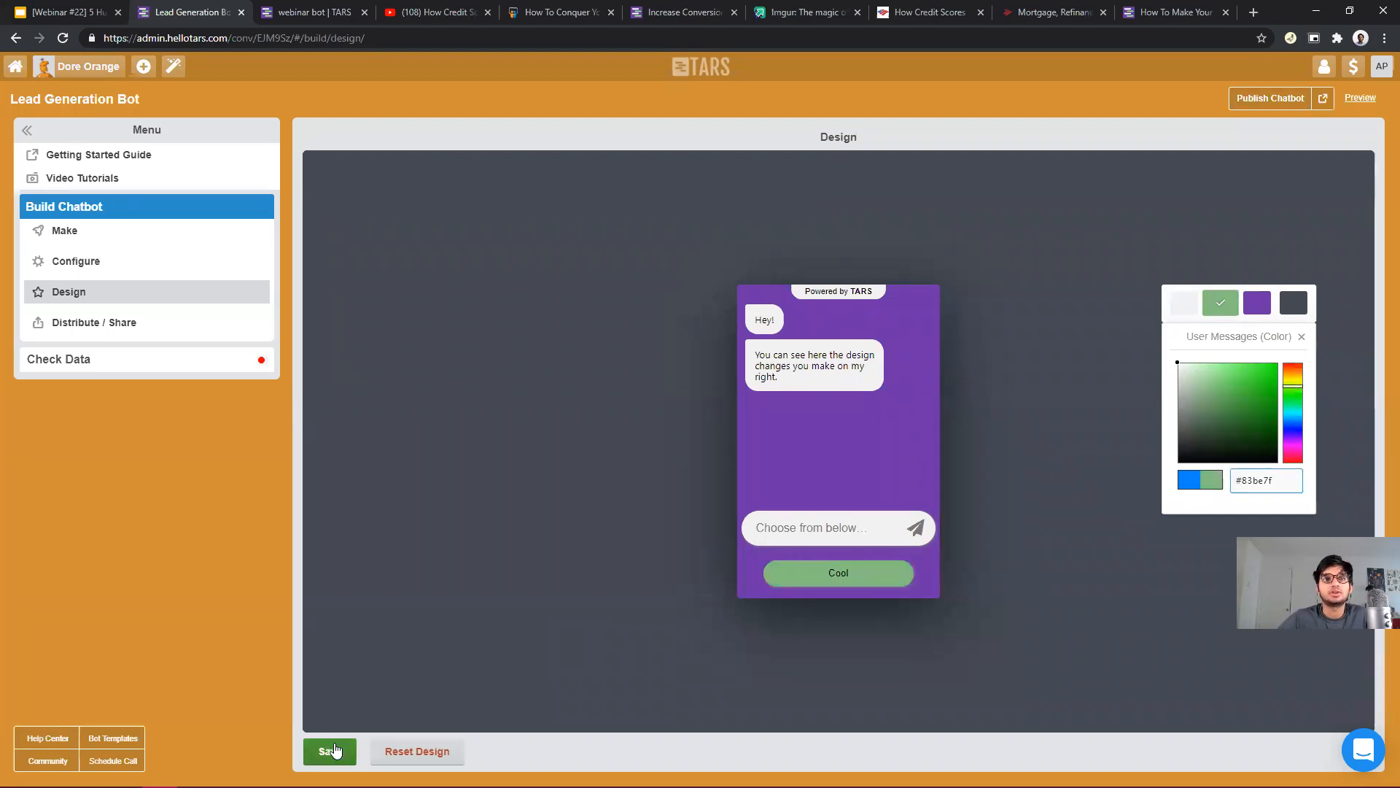
pyautogui.click(1308, 102)
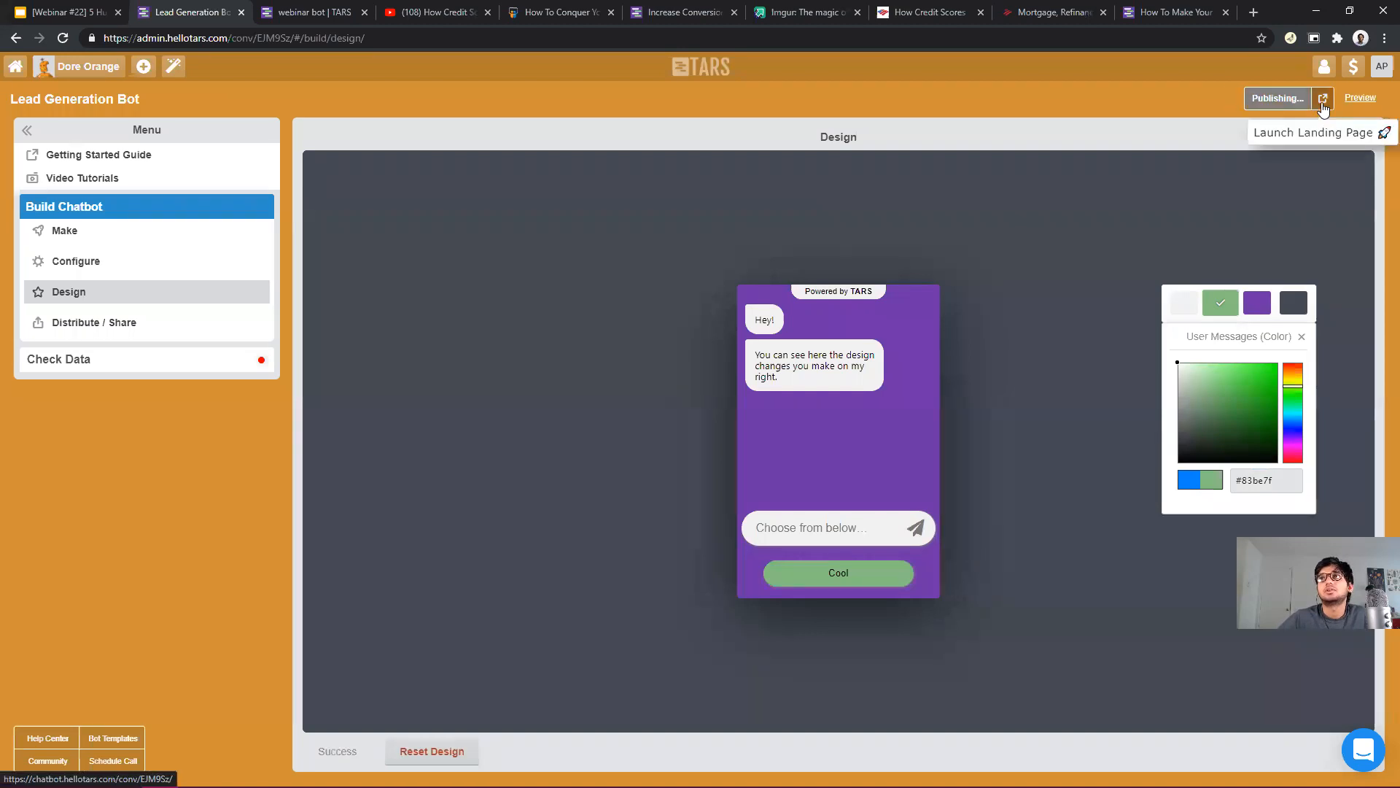
pyautogui.click(1323, 101)
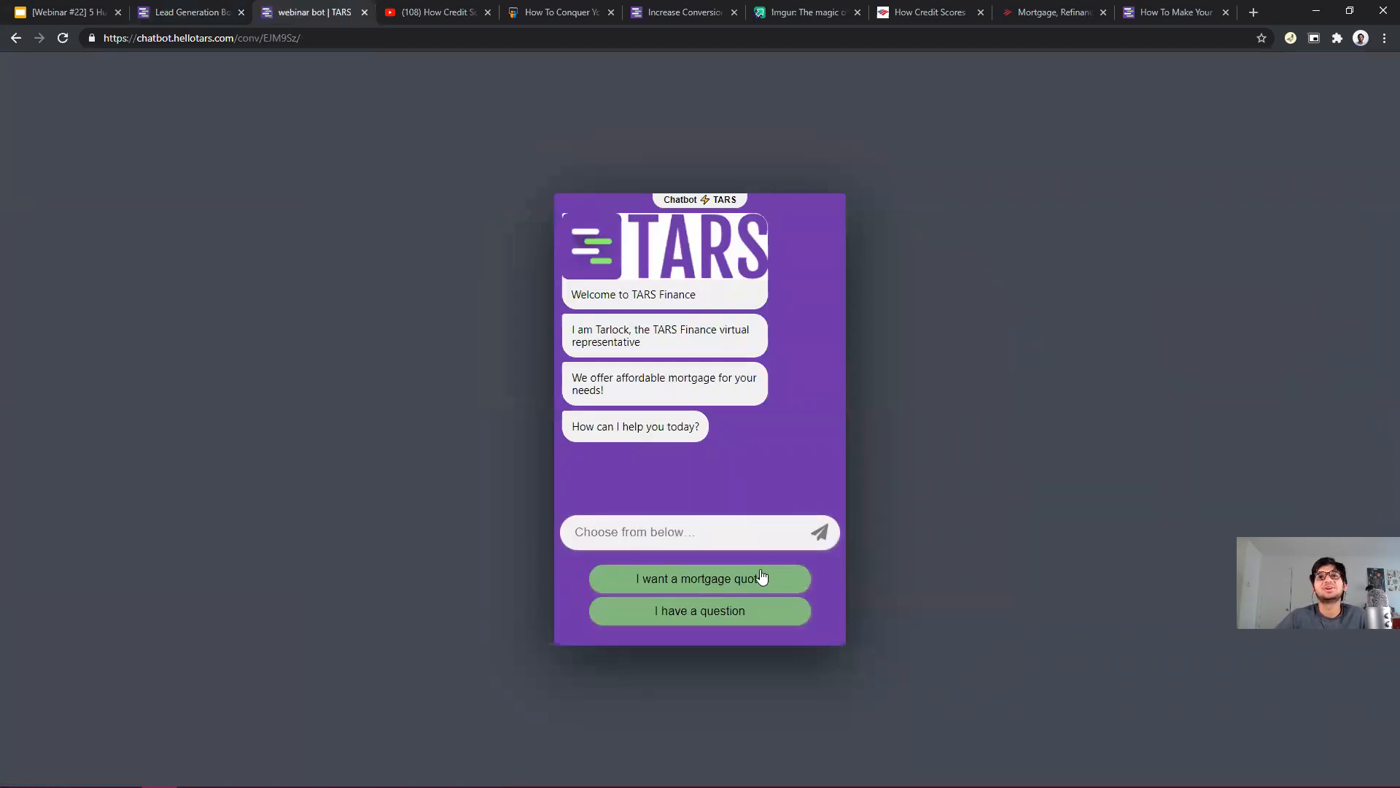
# Place the TARS homepage tab beside the live chatbot's tab, close the color picker and compare the two pages' colors.
pyautogui.moveTo(665, 11); pyautogui.dragTo(394, 13)
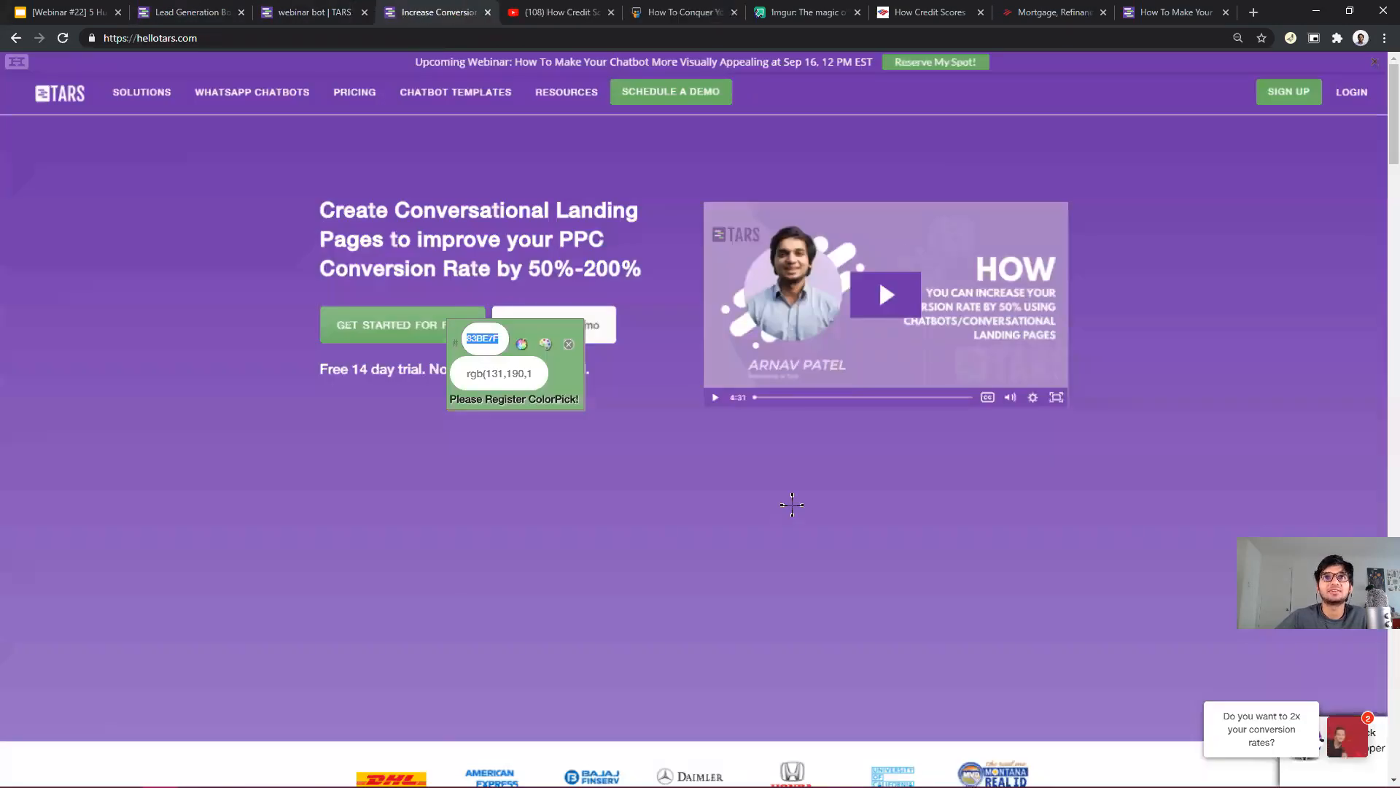
pyautogui.press('Tab')
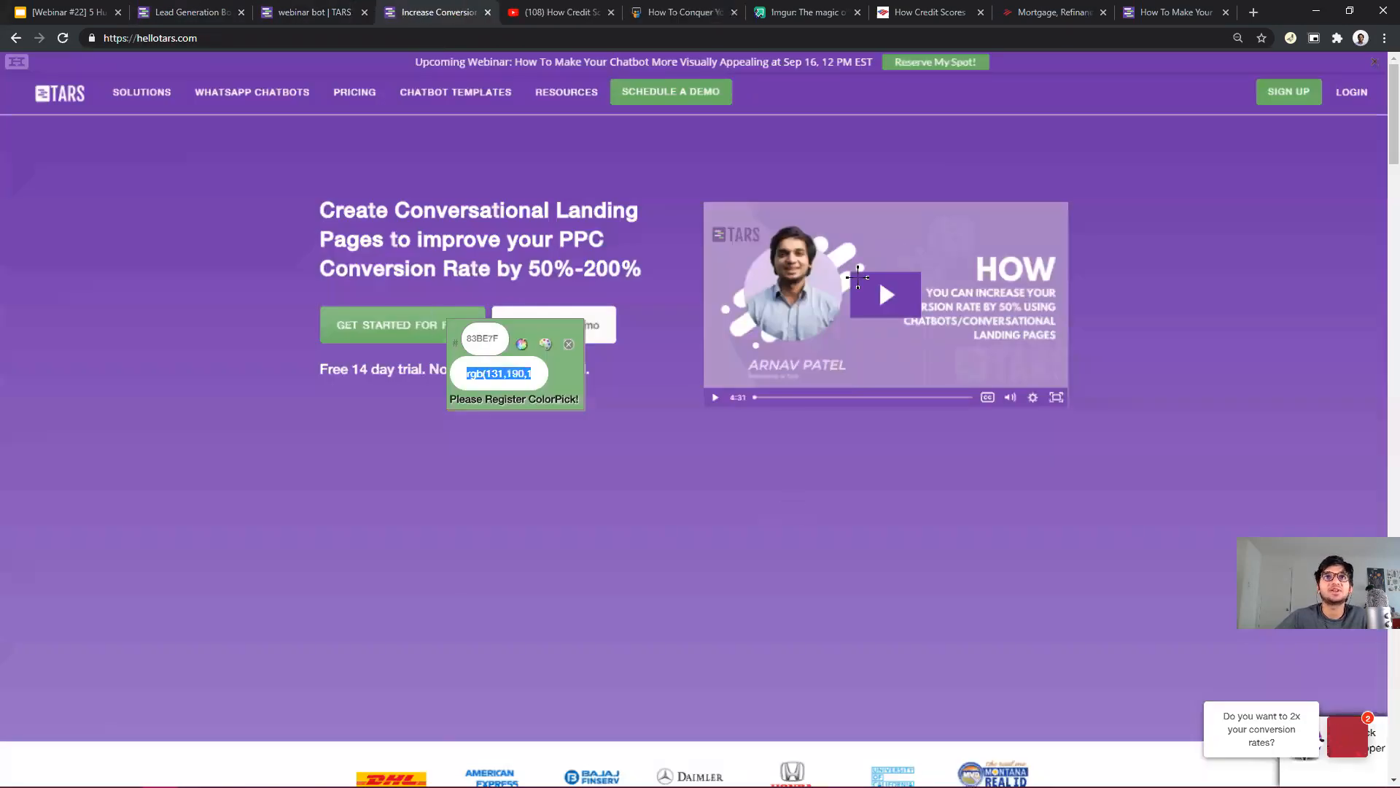
pyautogui.click(339, 6)
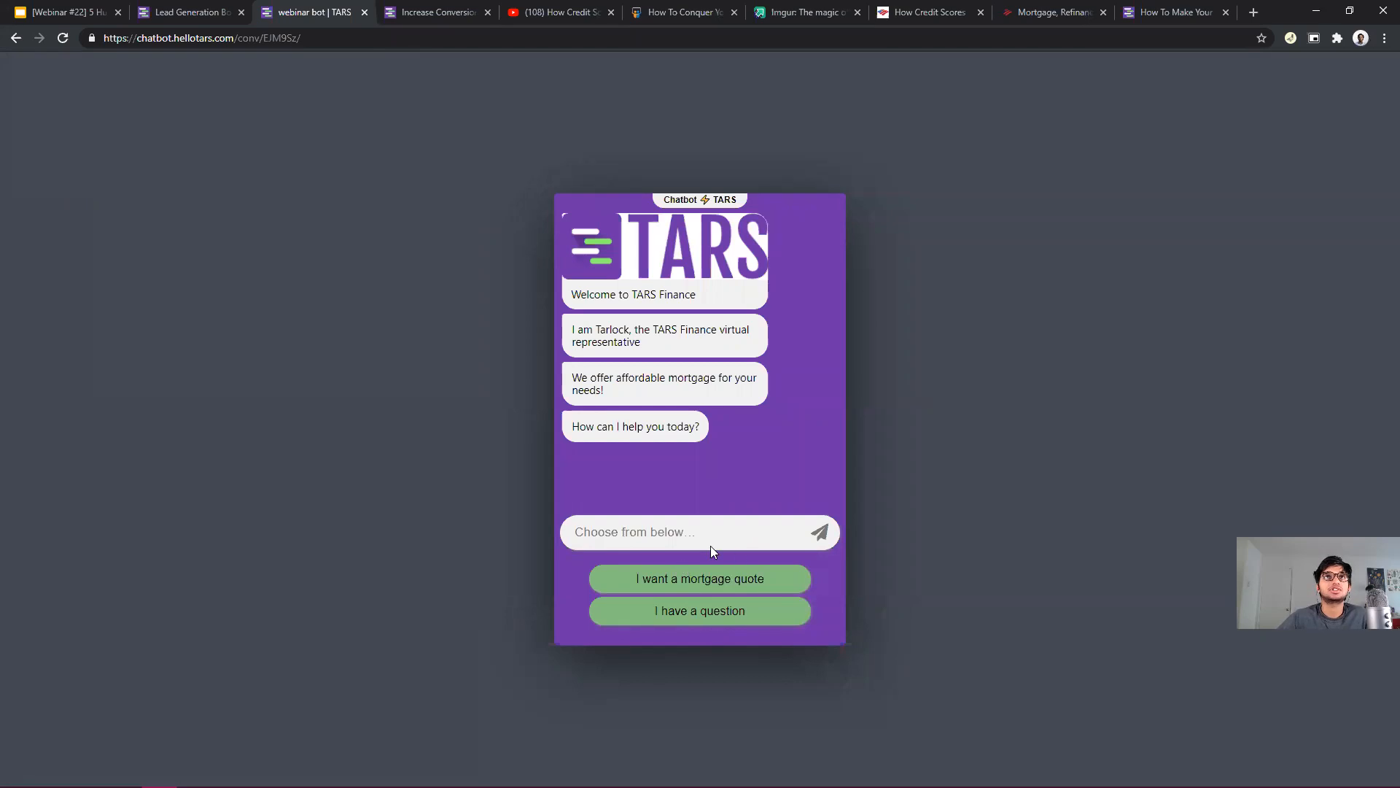
pyautogui.click(447, 10)
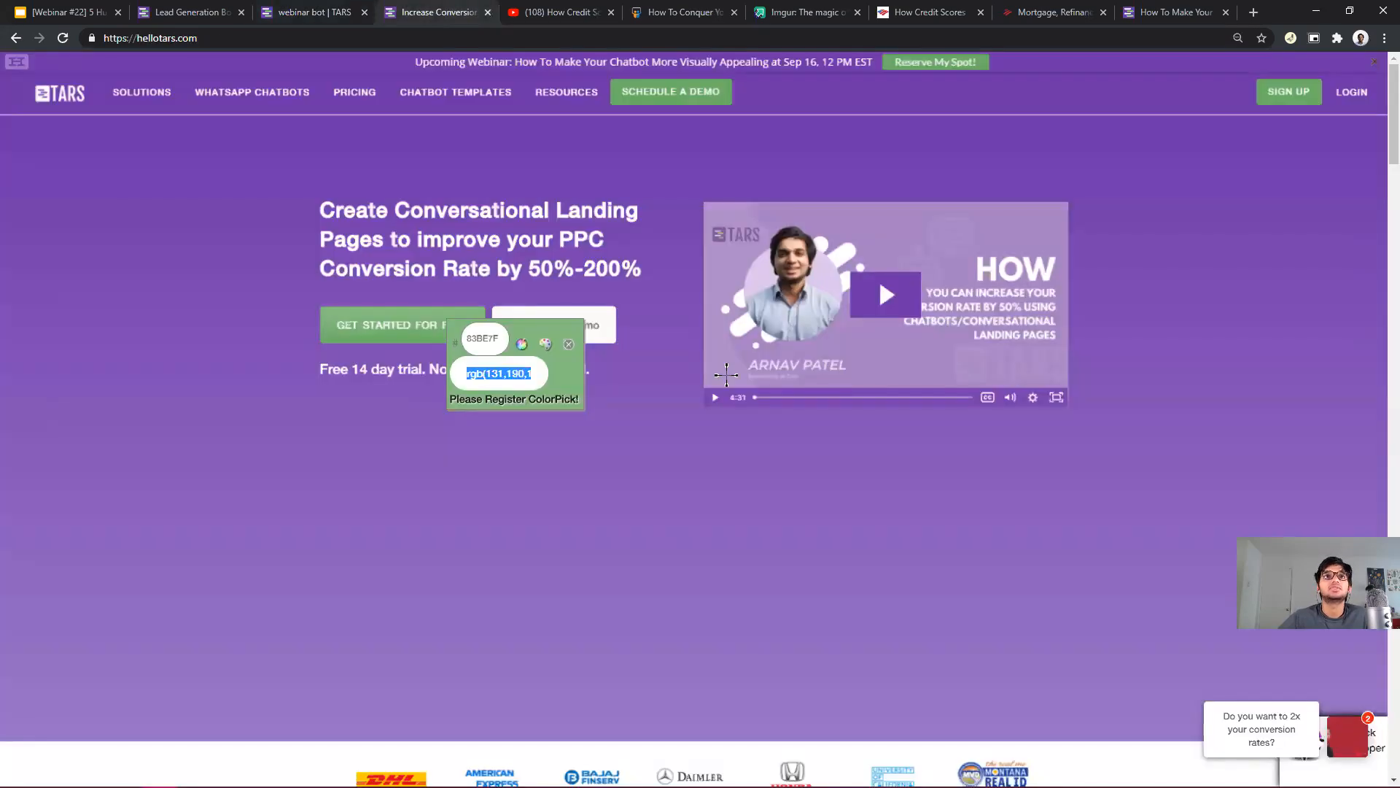
pyautogui.click(569, 343)
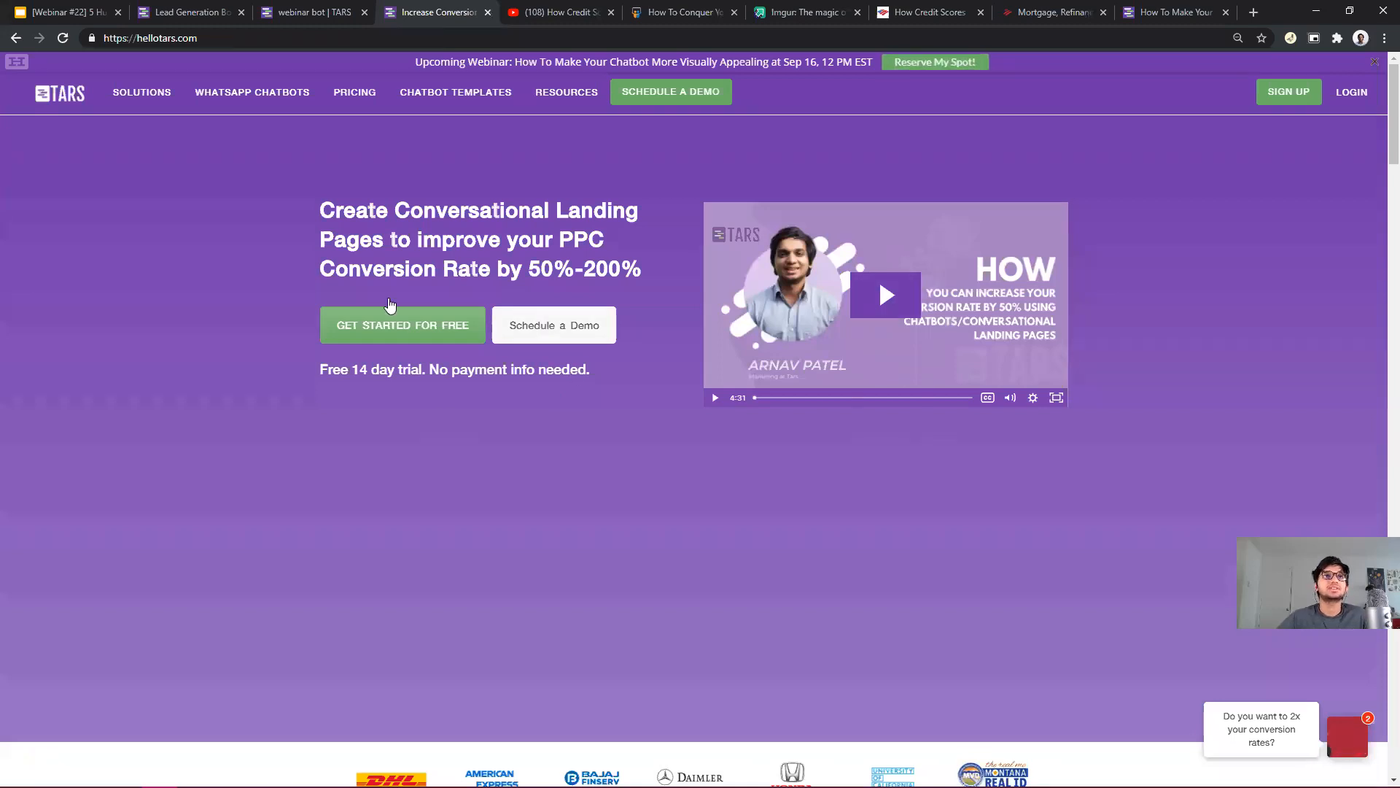
pyautogui.click(325, 9)
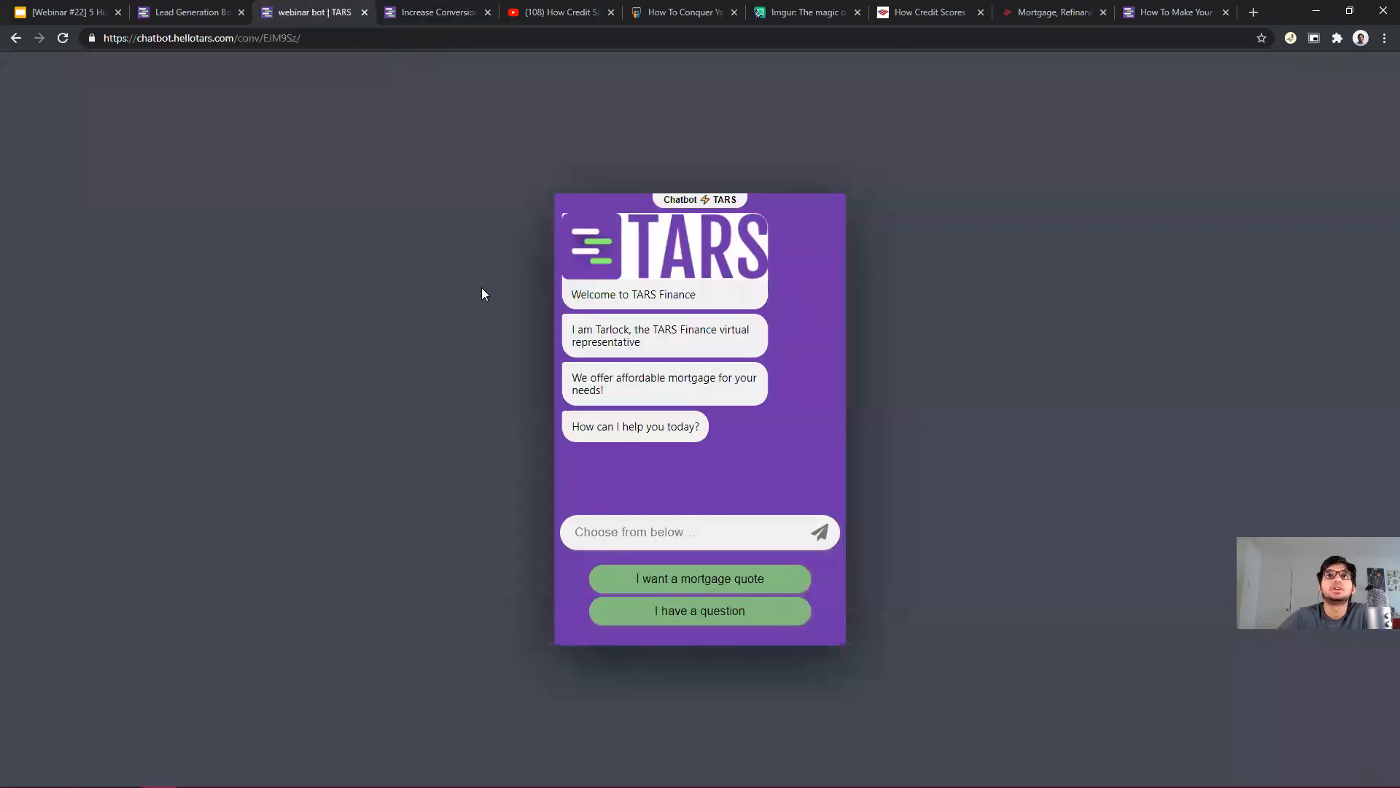
# Return to the chatbot's design and open the bot message color settings.
pyautogui.click(208, 9)
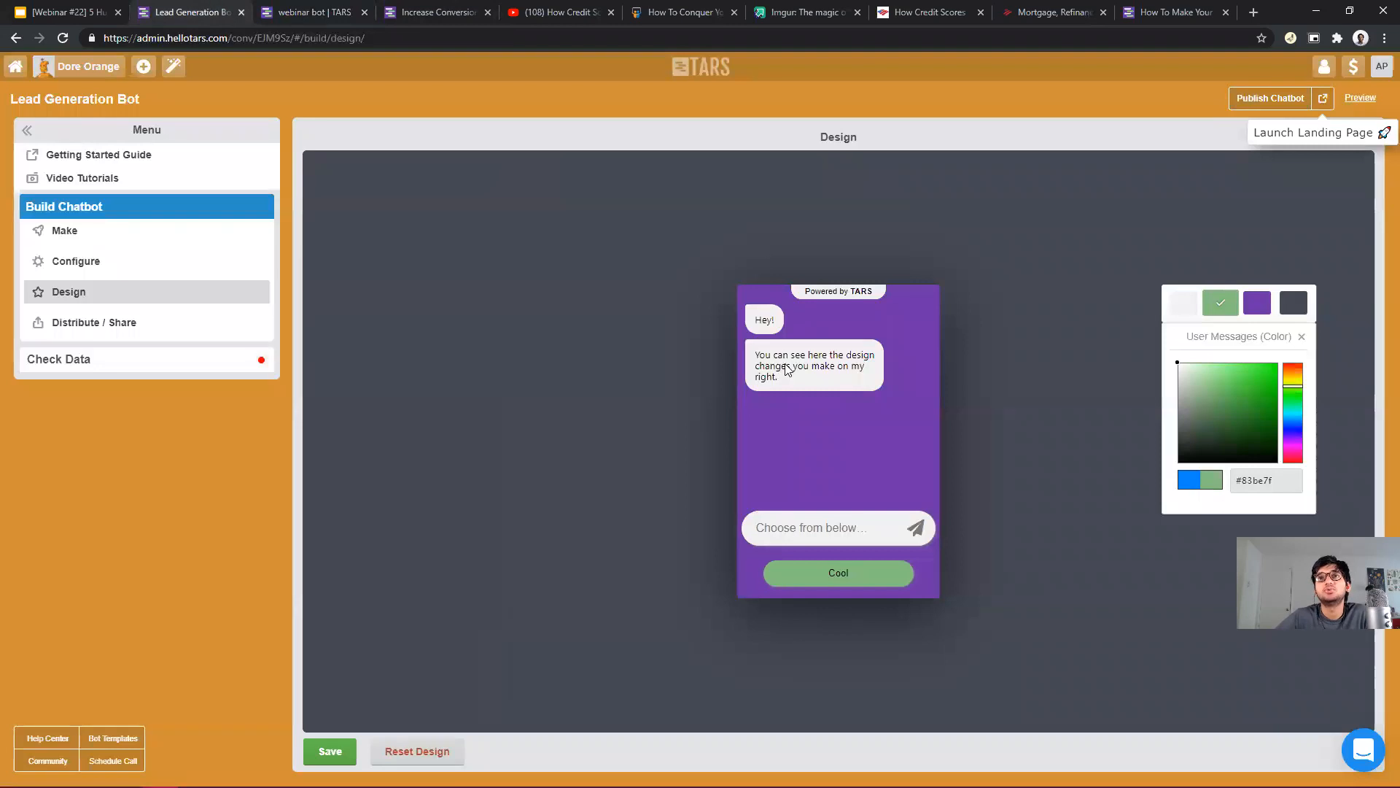
pyautogui.click(1187, 309)
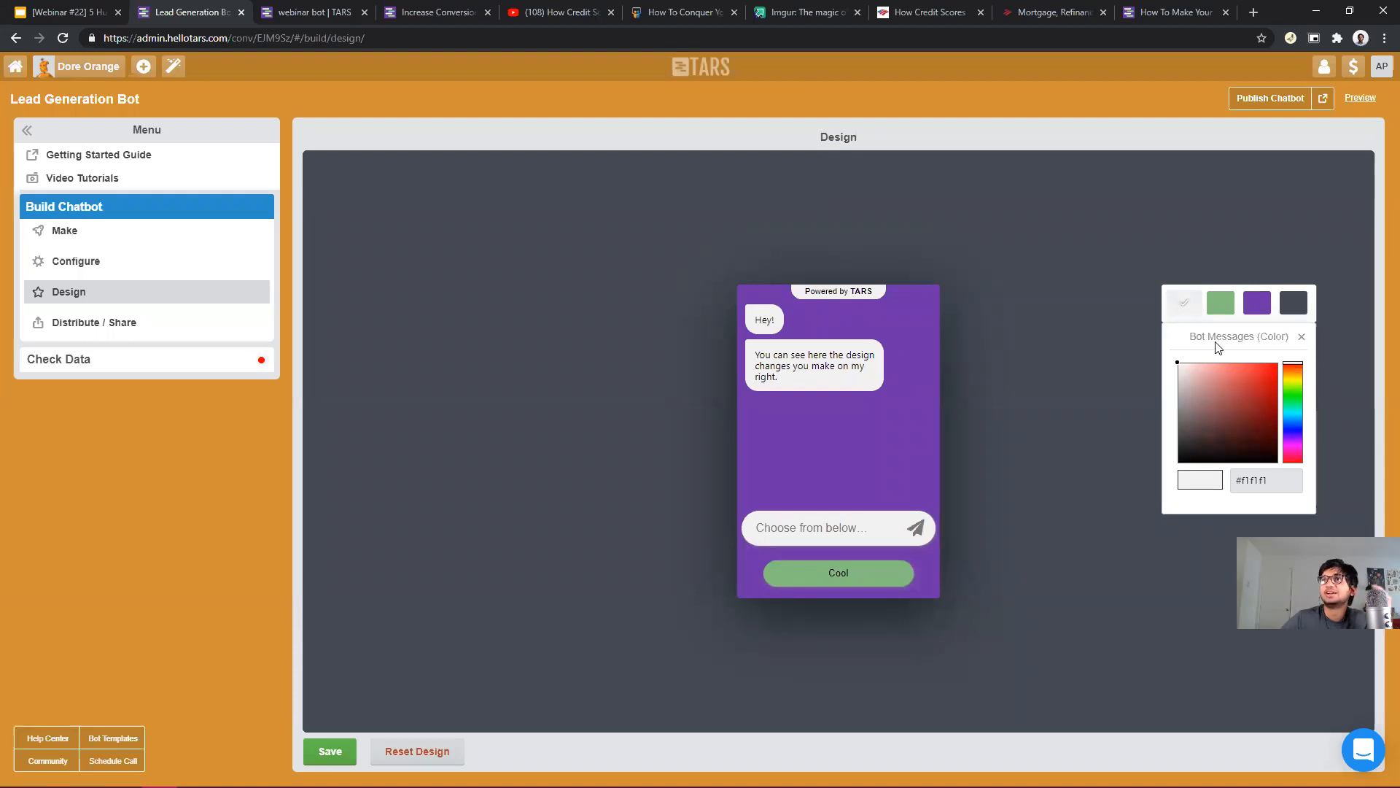
# Compare the live chatbot's message bubbles with the TARS homepage and set the bot message color to #ffffff.
pyautogui.click(337, 13)
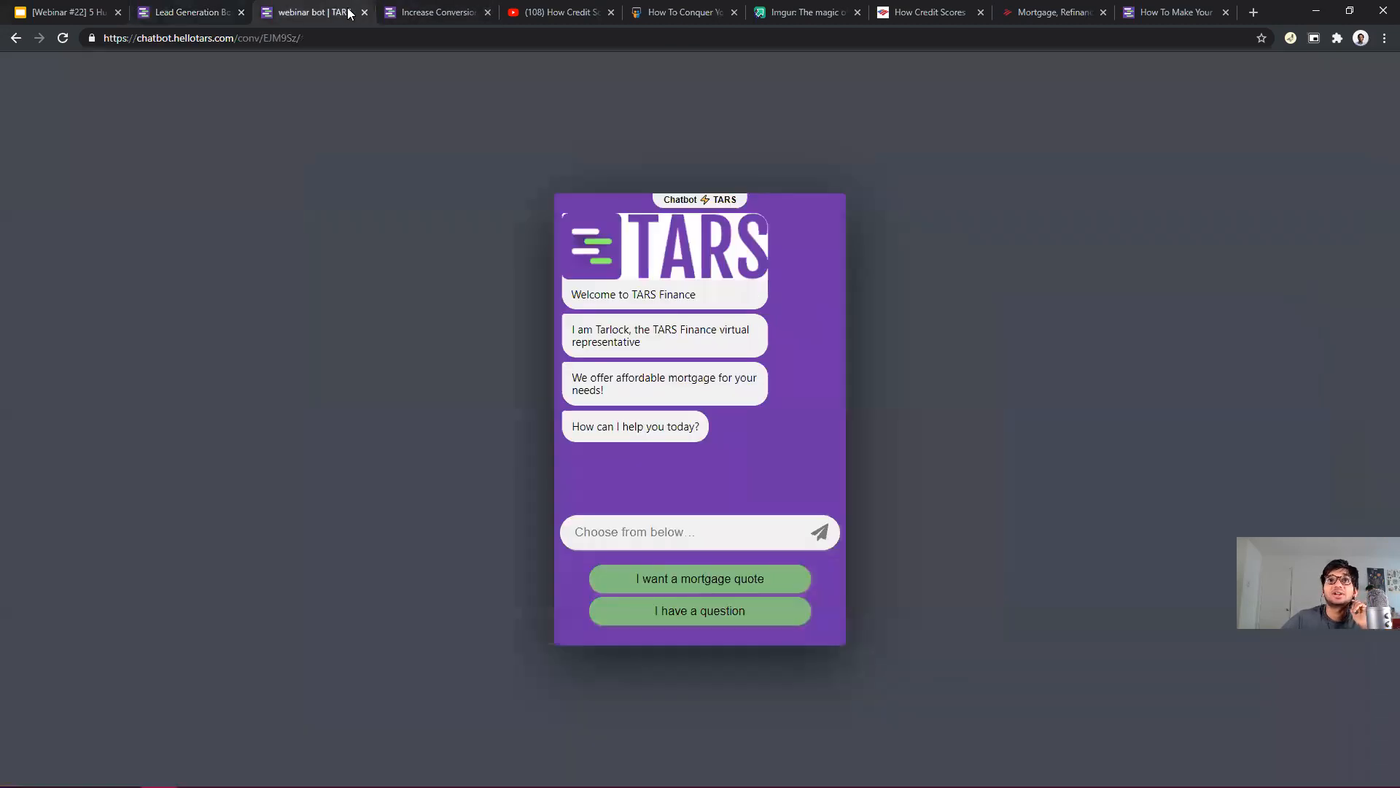
pyautogui.click(437, 13)
pyautogui.scroll(-2, 668, 449)
pyautogui.scroll(-6, 671, 451)
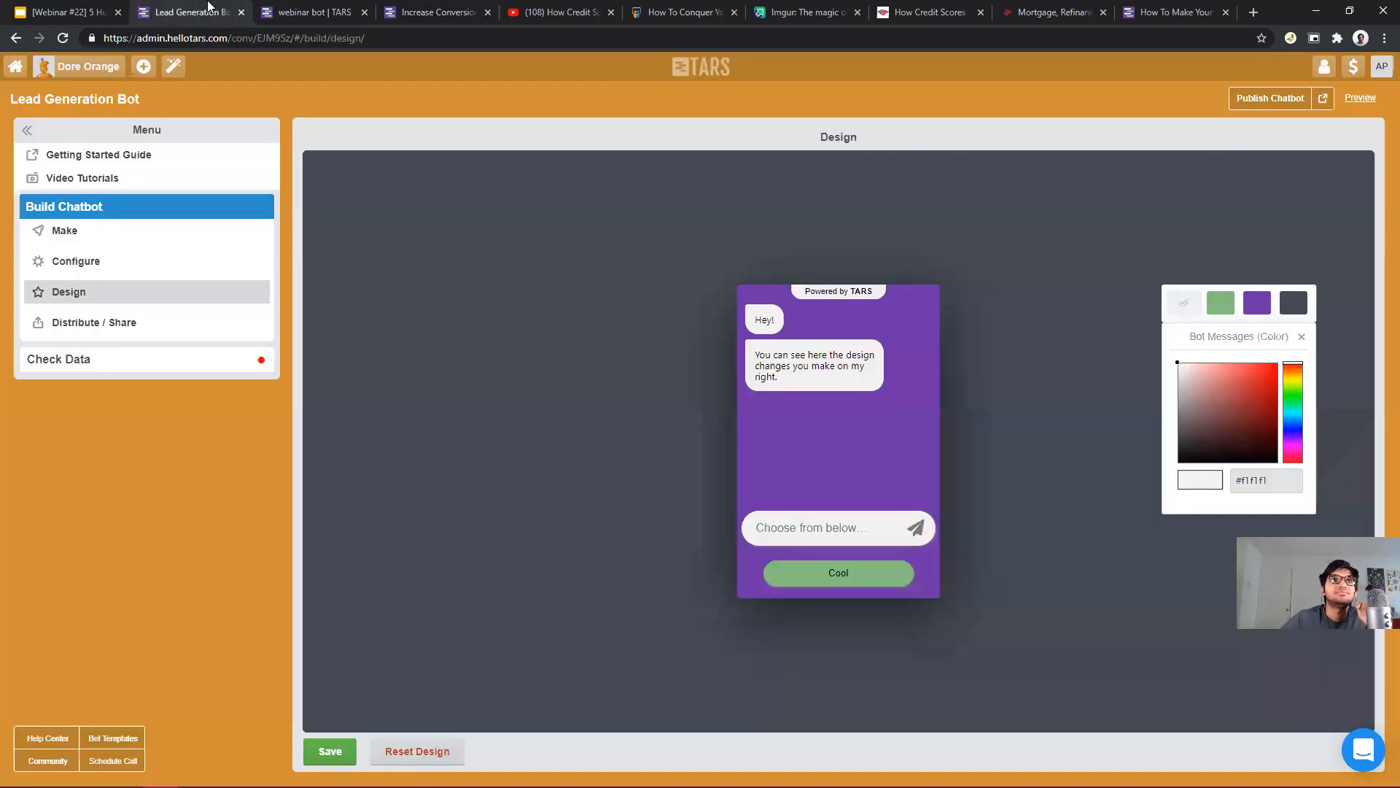
pyautogui.click(212, 12)
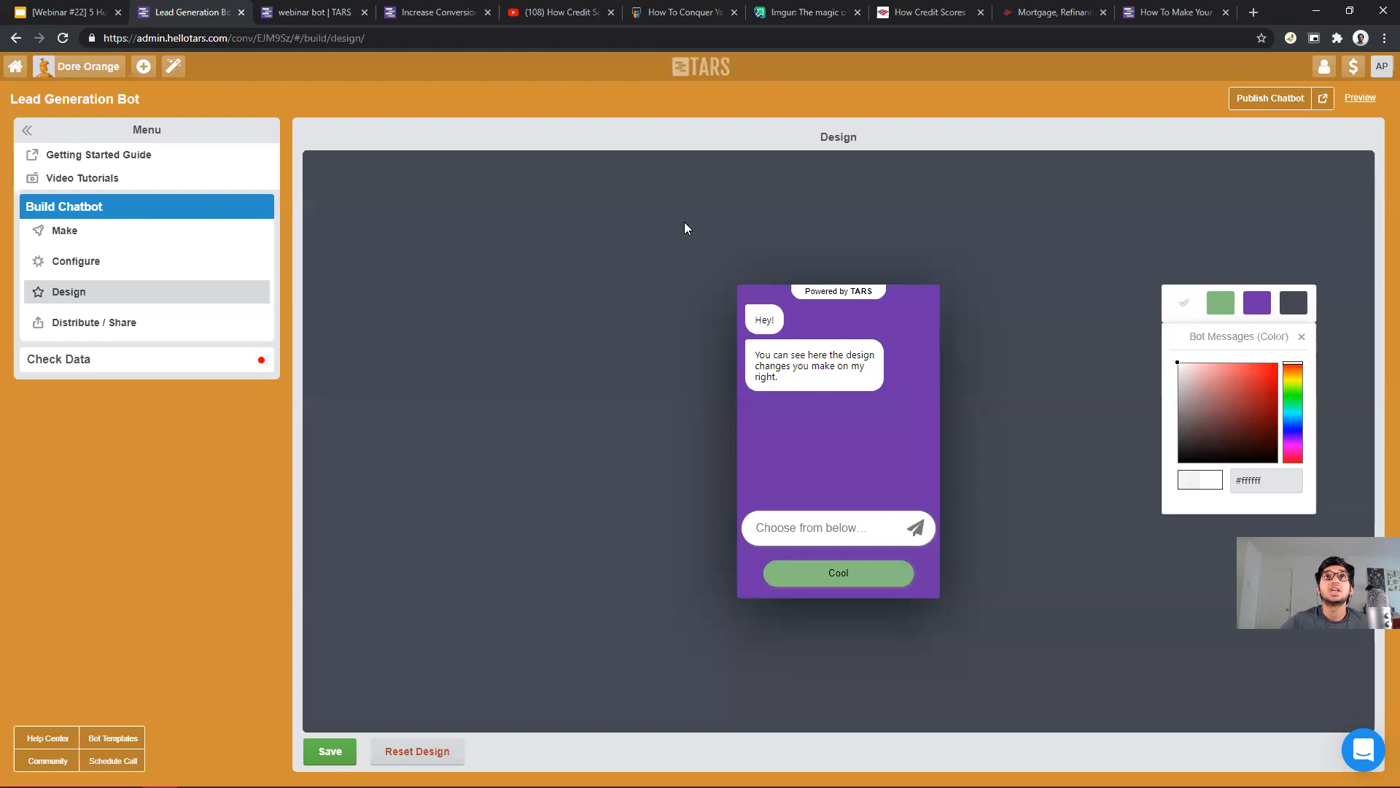
# Place the TARS homepage tab beside the chatbot builder's tab and examine the homepage's background and button colors.
pyautogui.click(419, 9)
pyautogui.moveTo(419, 9); pyautogui.dragTo(295, 9)
pyautogui.scroll(3, 756, 432)
pyautogui.scroll(-4, 755, 432)
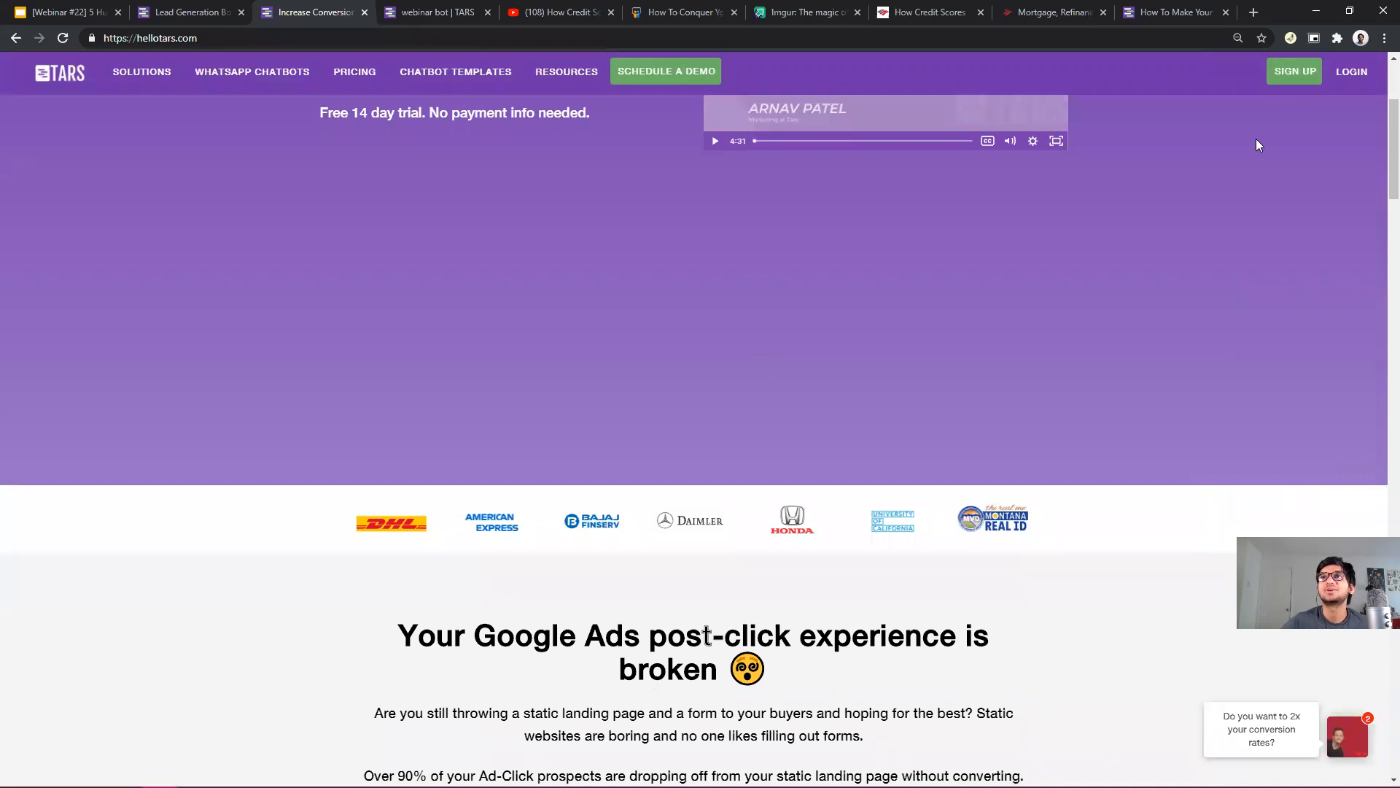
pyautogui.scroll(4, 1152, 437)
pyautogui.scroll(-6, 975, 508)
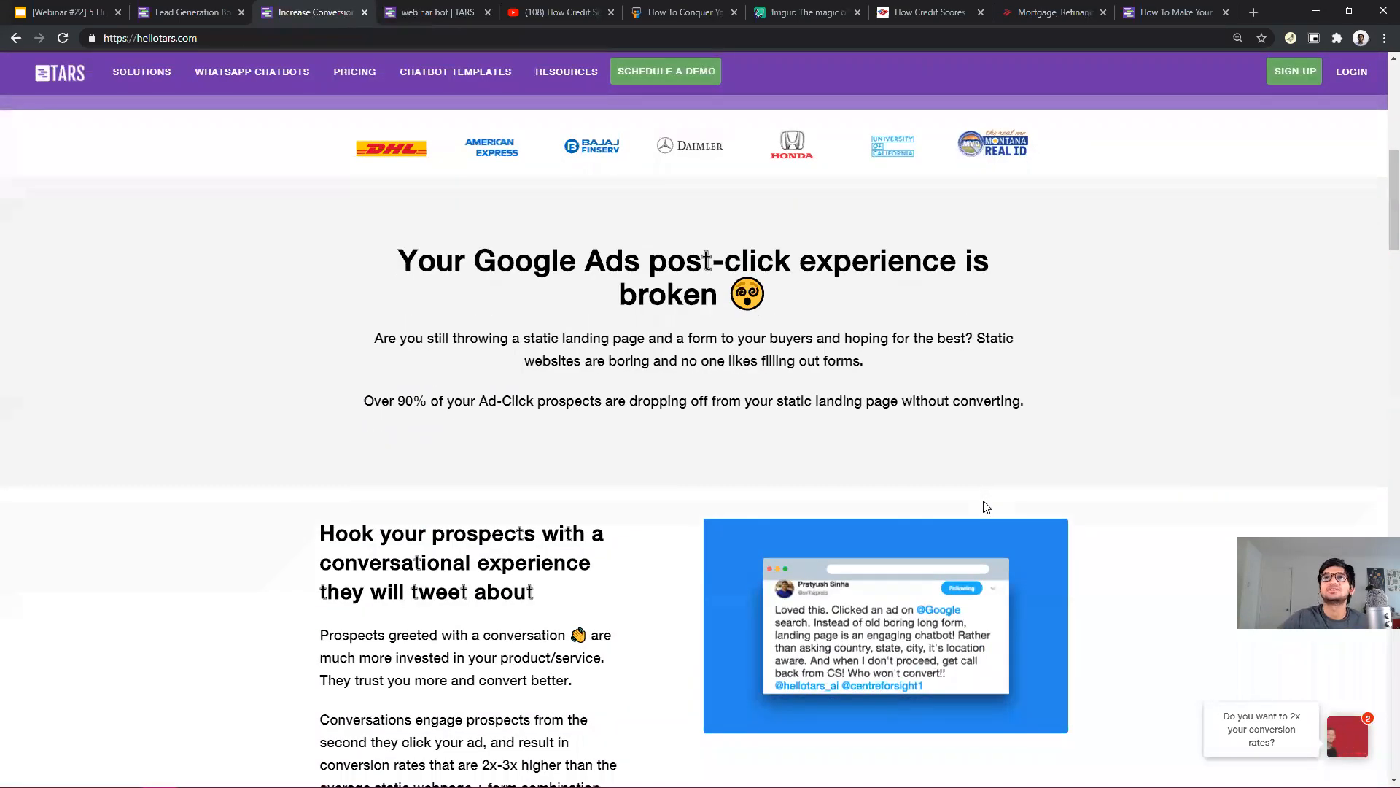
pyautogui.scroll(6, 985, 503)
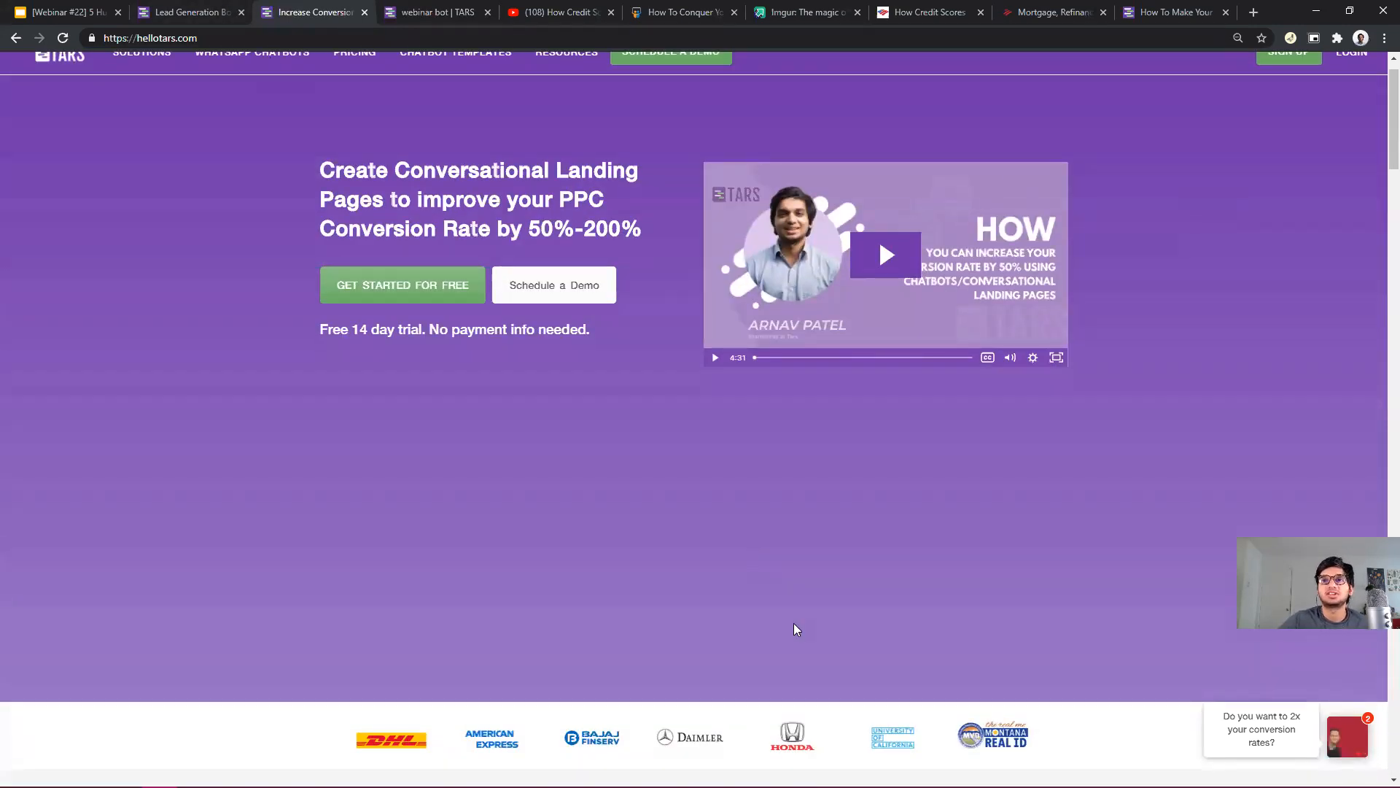
pyautogui.scroll(-2, 793, 625)
# Save and publish the design with the white bot messages, and launch the live chatbot.
pyautogui.click(188, 10)
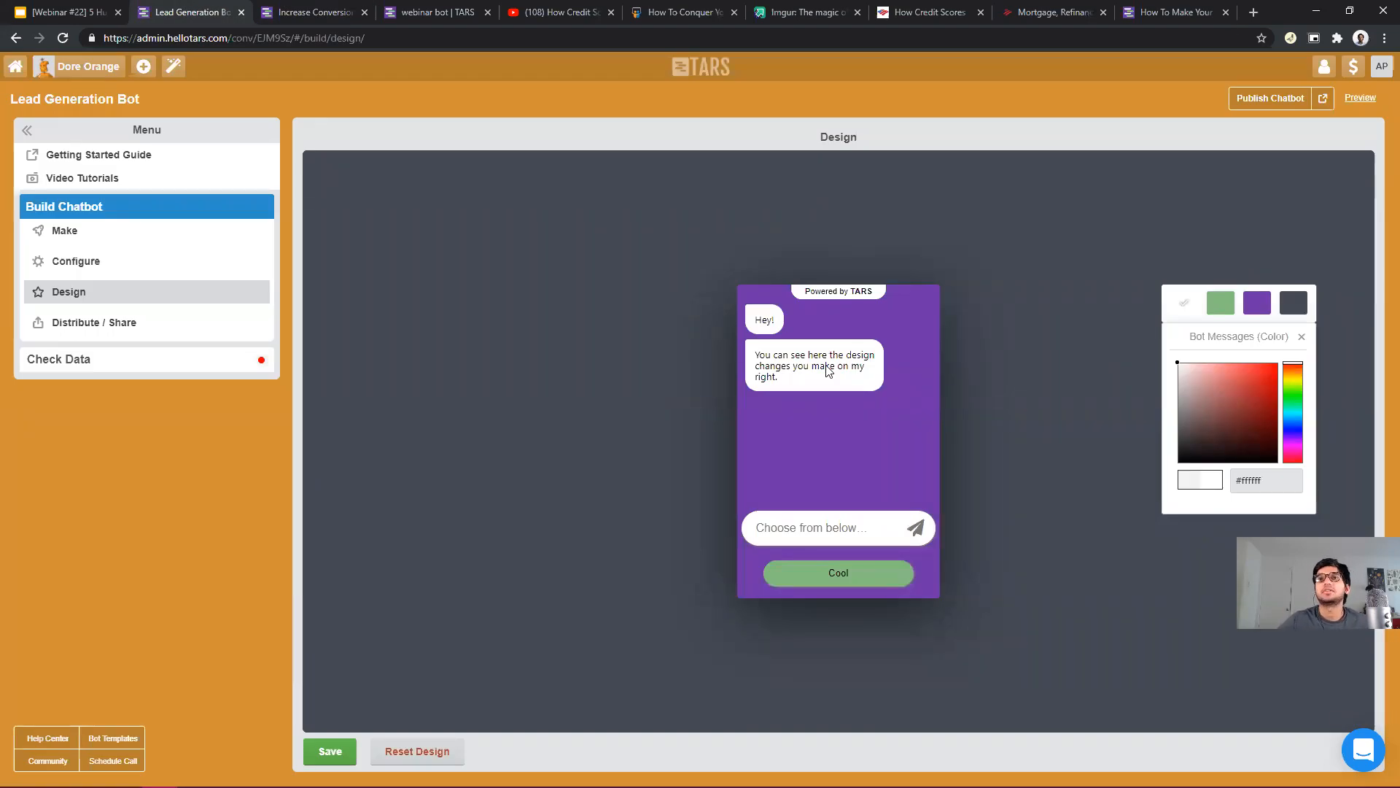
pyautogui.click(329, 751)
pyautogui.click(1265, 102)
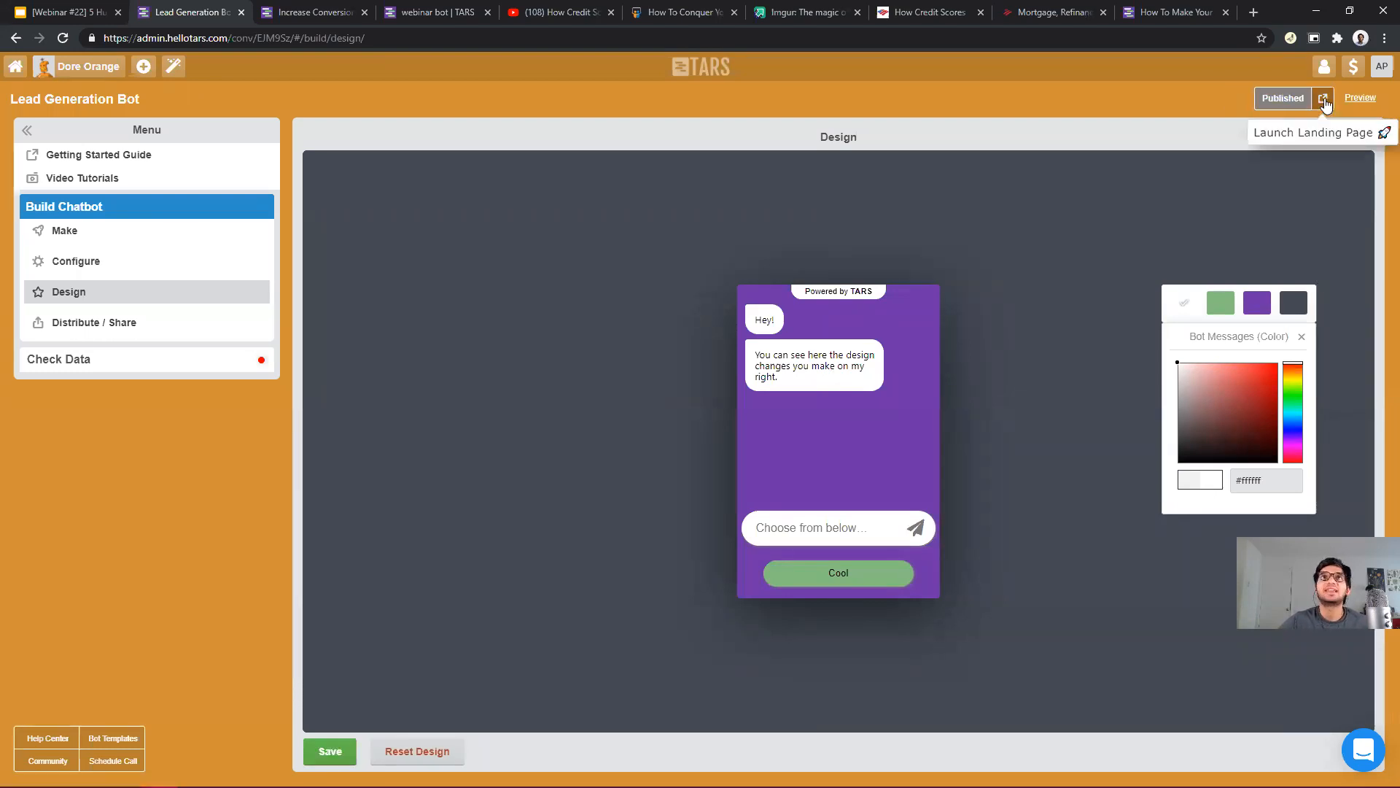
pyautogui.click(1323, 98)
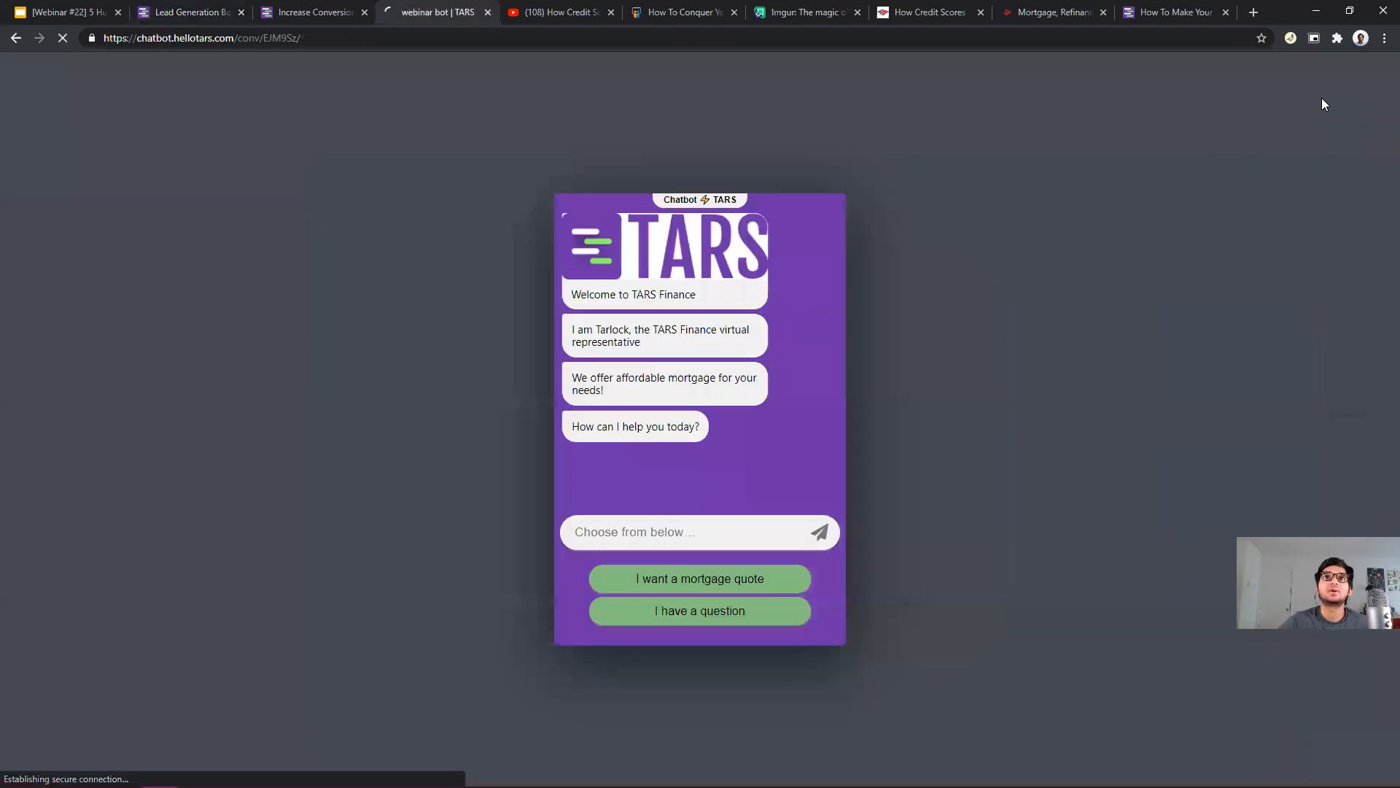
# Move the How To Make Your Chatbot page's tab beside the live chatbot's tab and compare the chatbot with the TARS homepage.
pyautogui.moveTo(1212, 3); pyautogui.dragTo(554, 4)
pyautogui.click(332, 7)
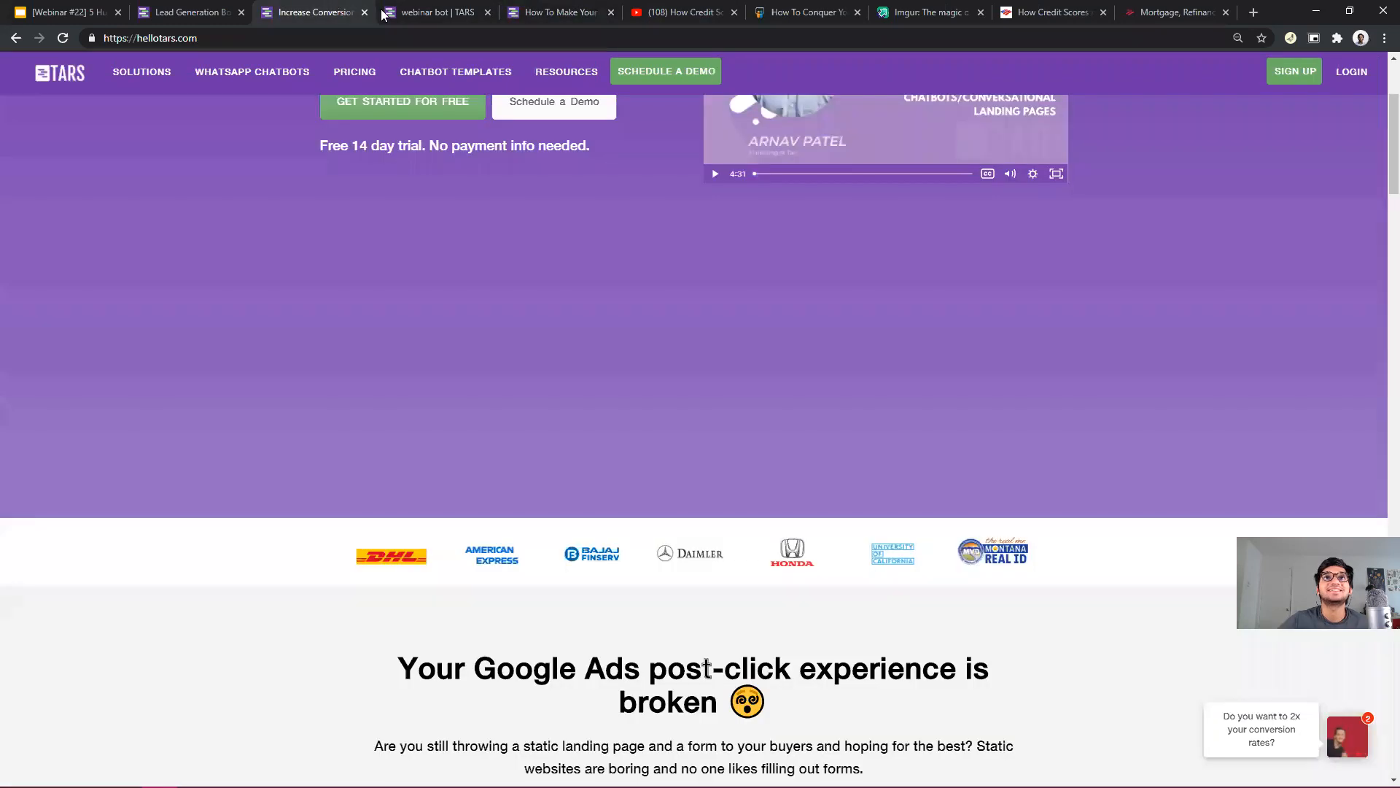
pyautogui.click(428, 12)
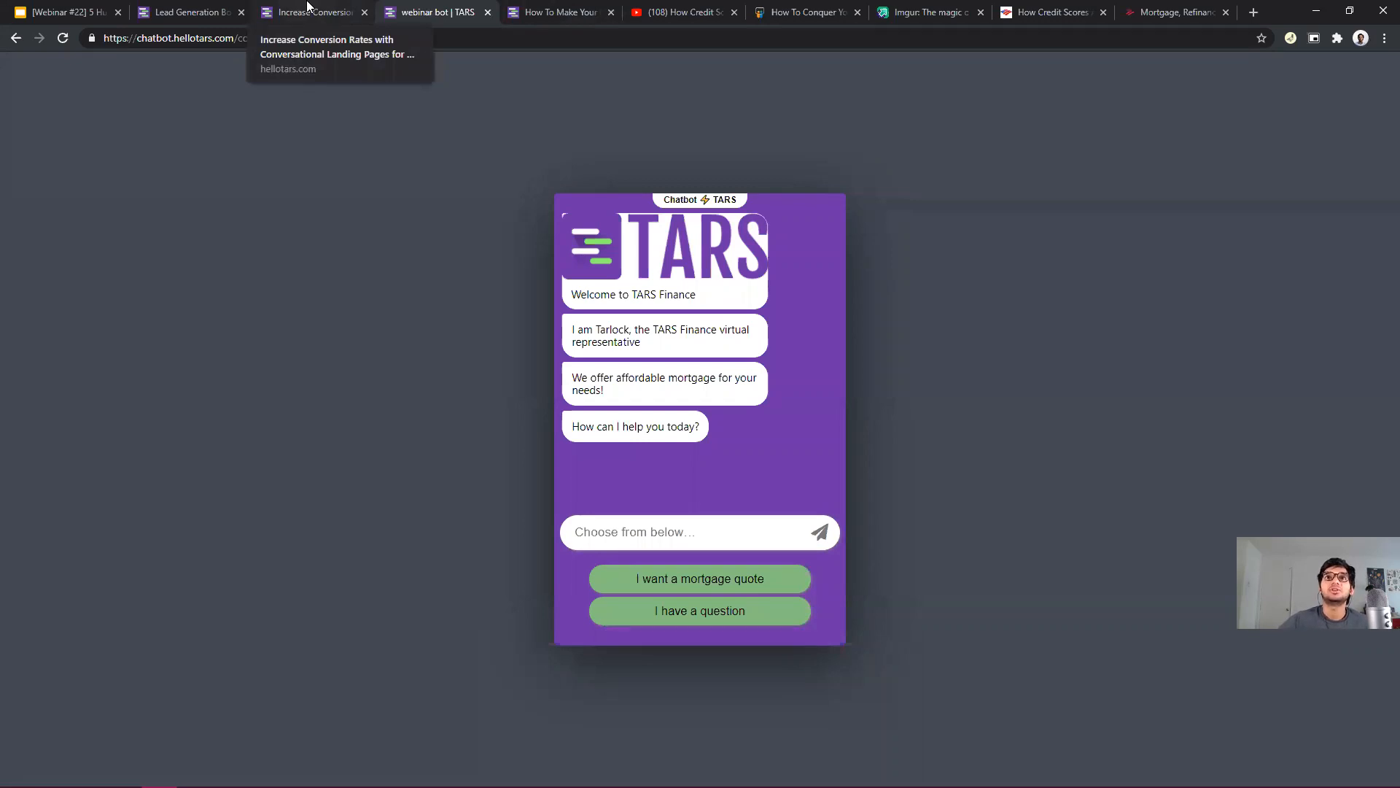
pyautogui.click(306, 8)
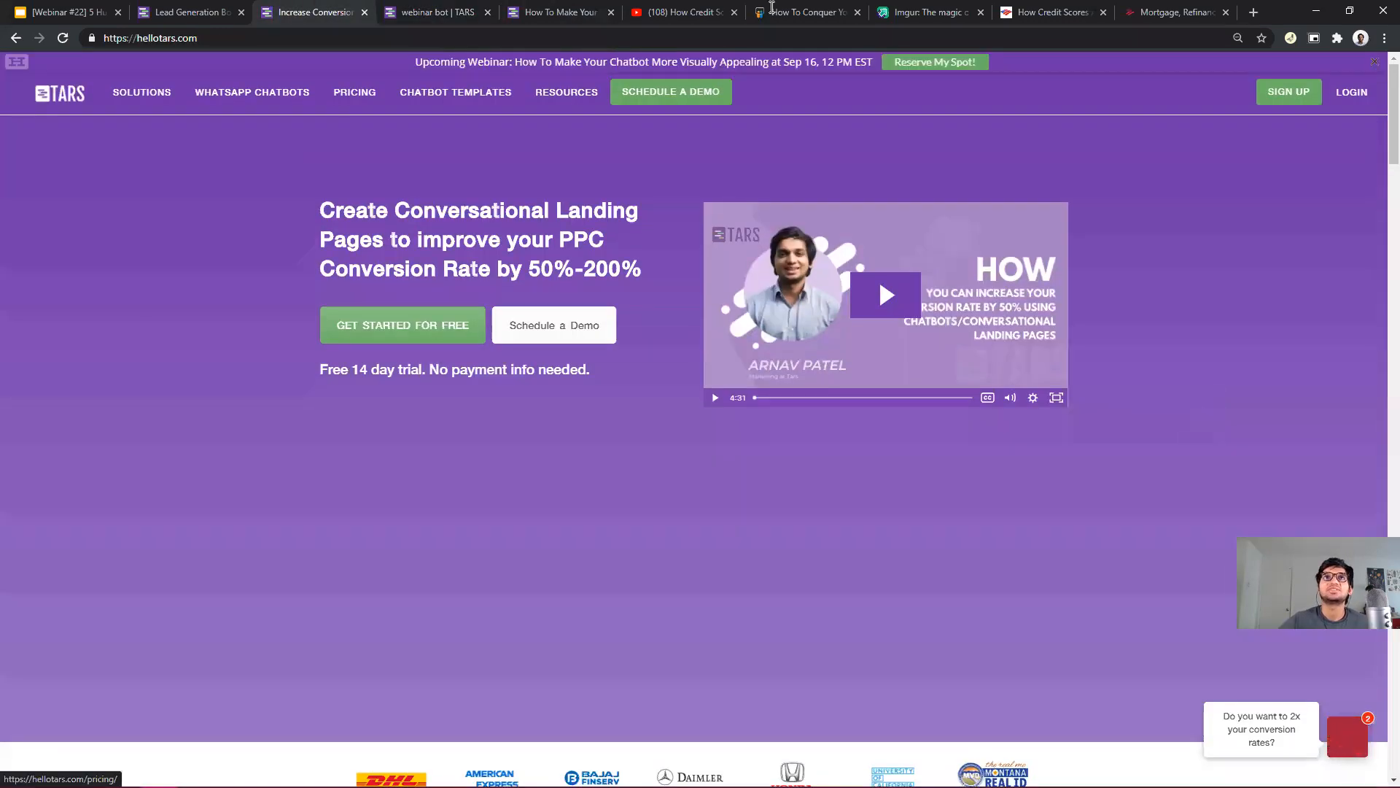
pyautogui.click(483, 7)
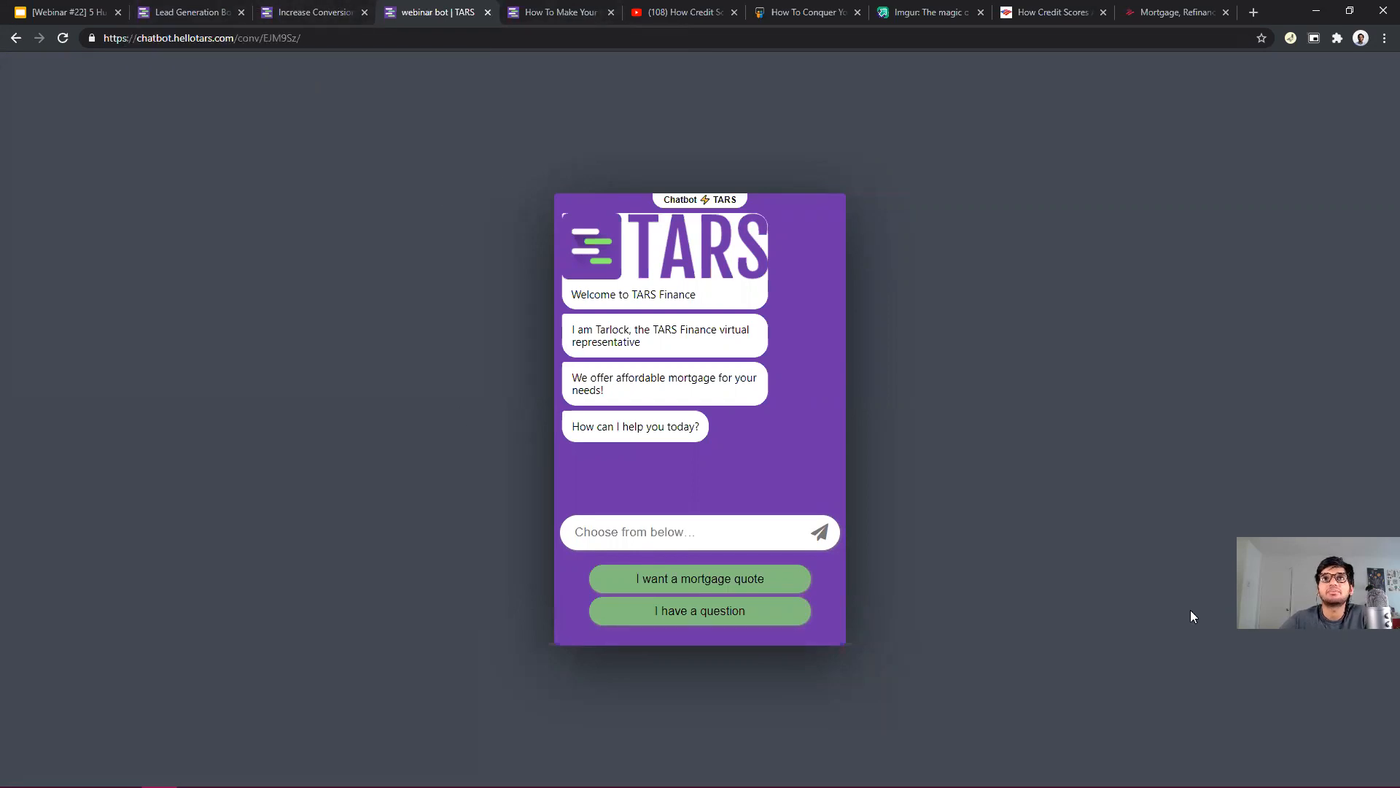
pyautogui.click(315, 9)
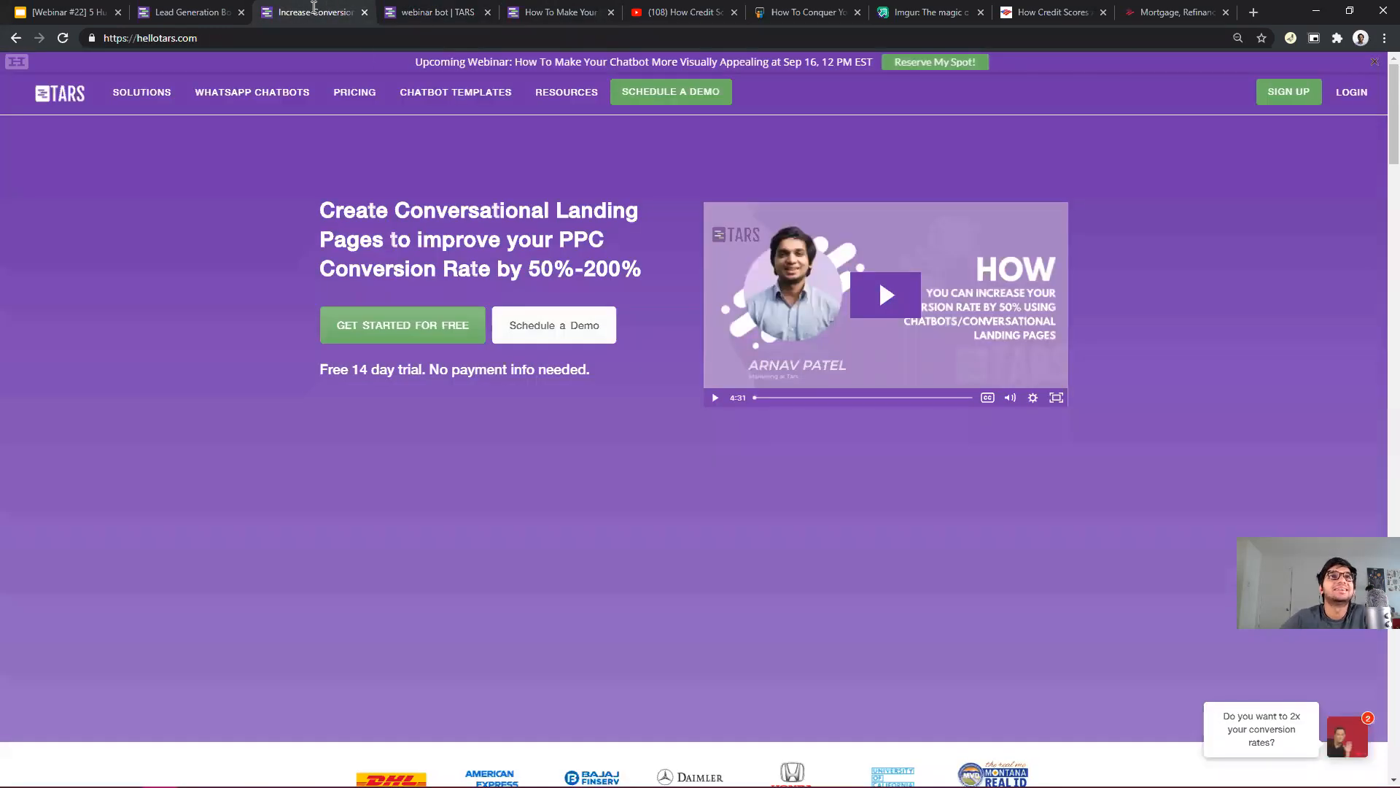
# Return to the chatbot's design and set the page background color to white, #ffffff.
pyautogui.click(215, 9)
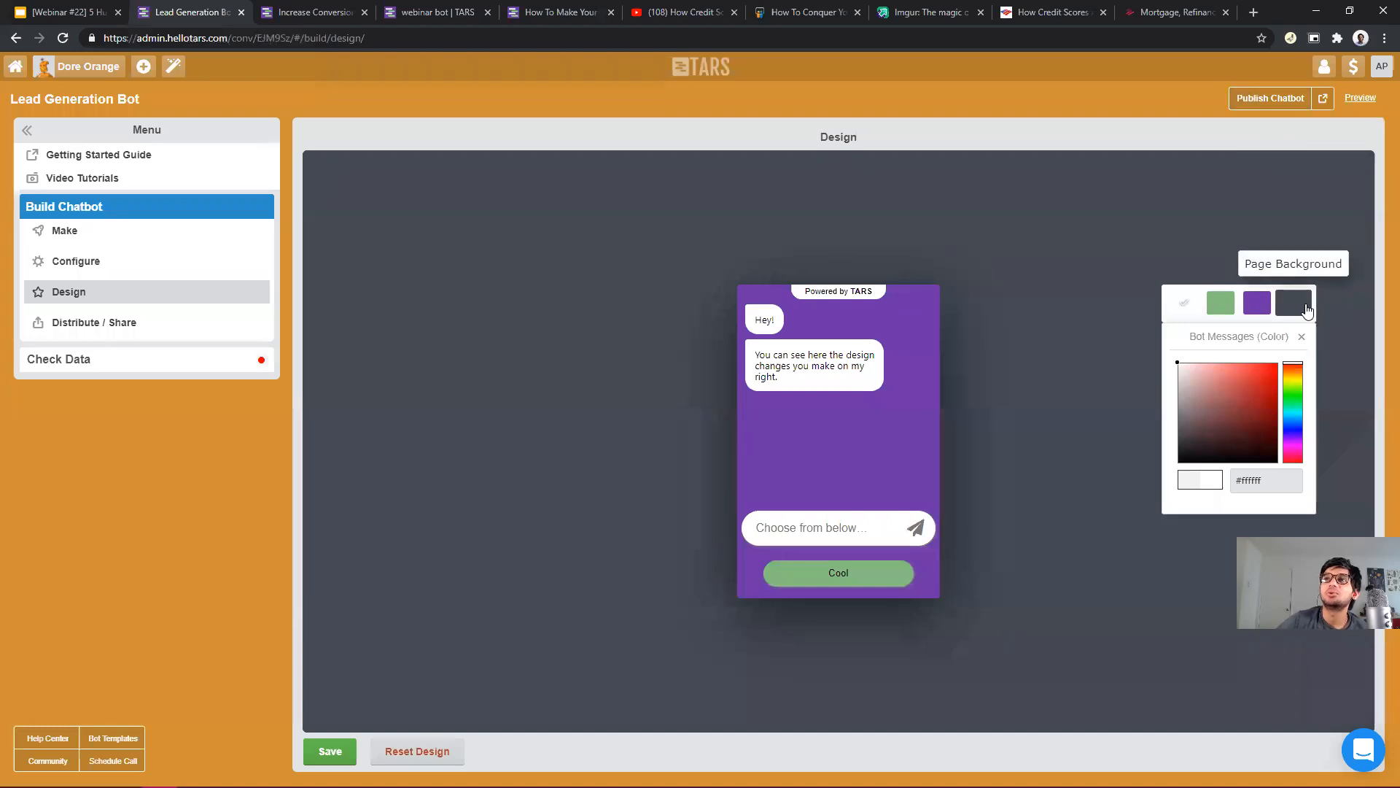
pyautogui.click(1306, 311)
pyautogui.click(1193, 377)
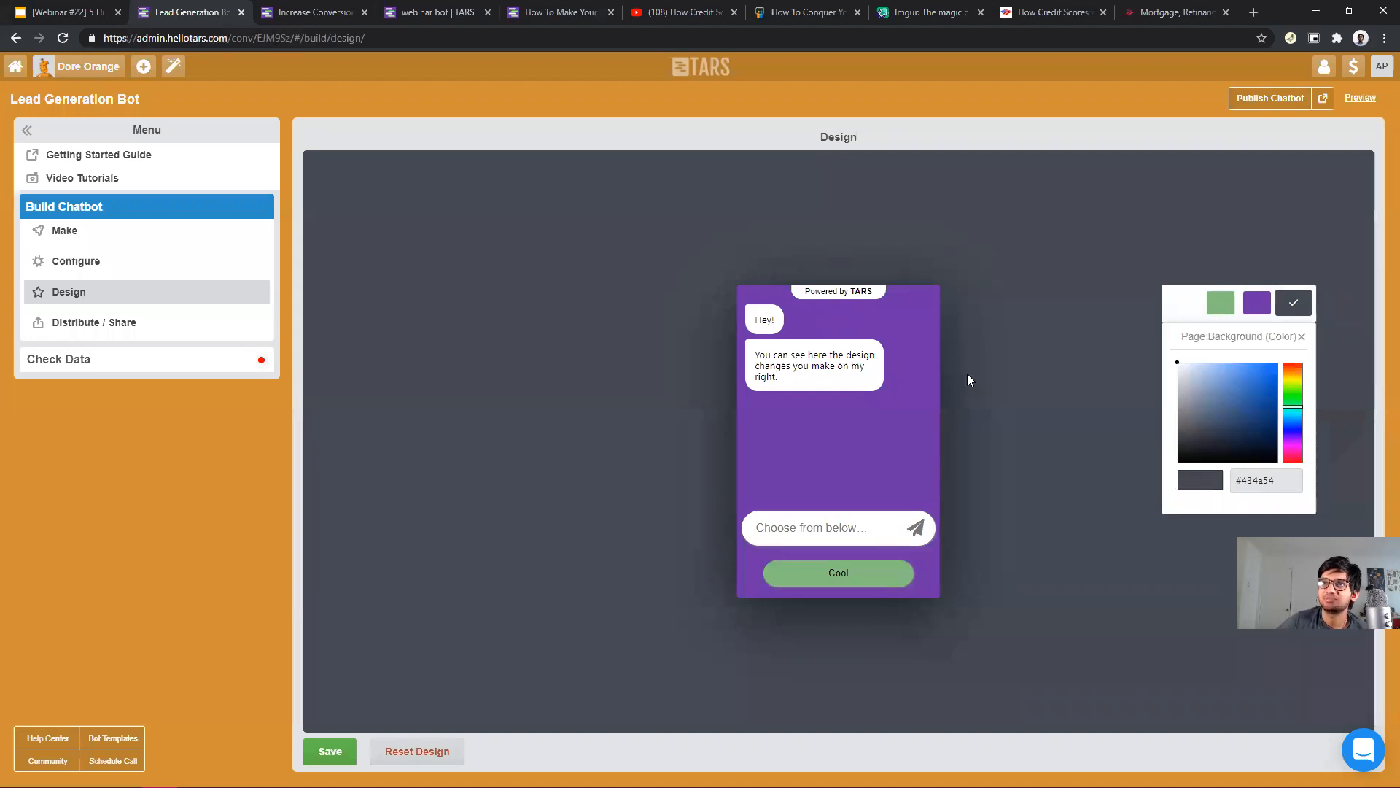
pyautogui.moveTo(1202, 410); pyautogui.dragTo(1099, 278)
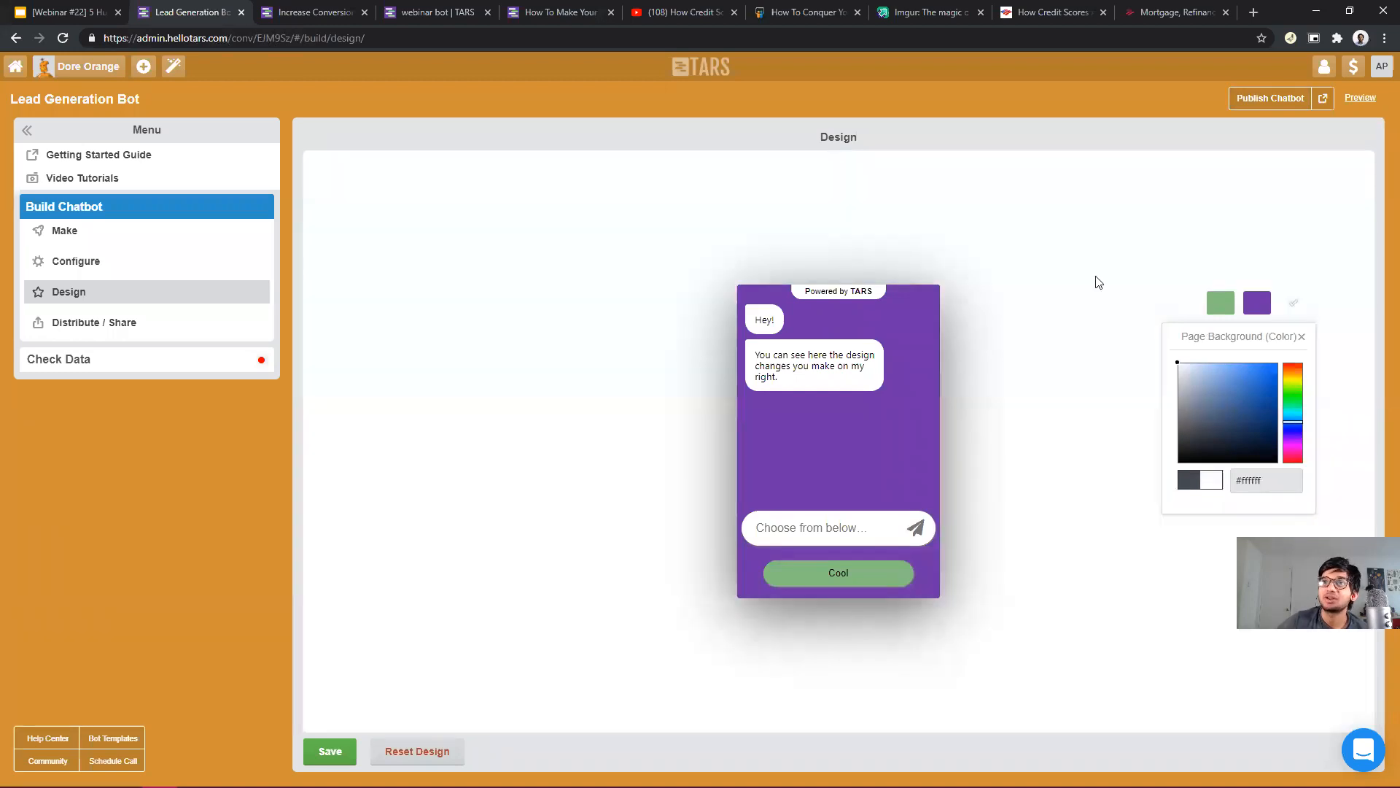
# Save and publish the design with the white page background, and launch the live chatbot.
pyautogui.click(330, 752)
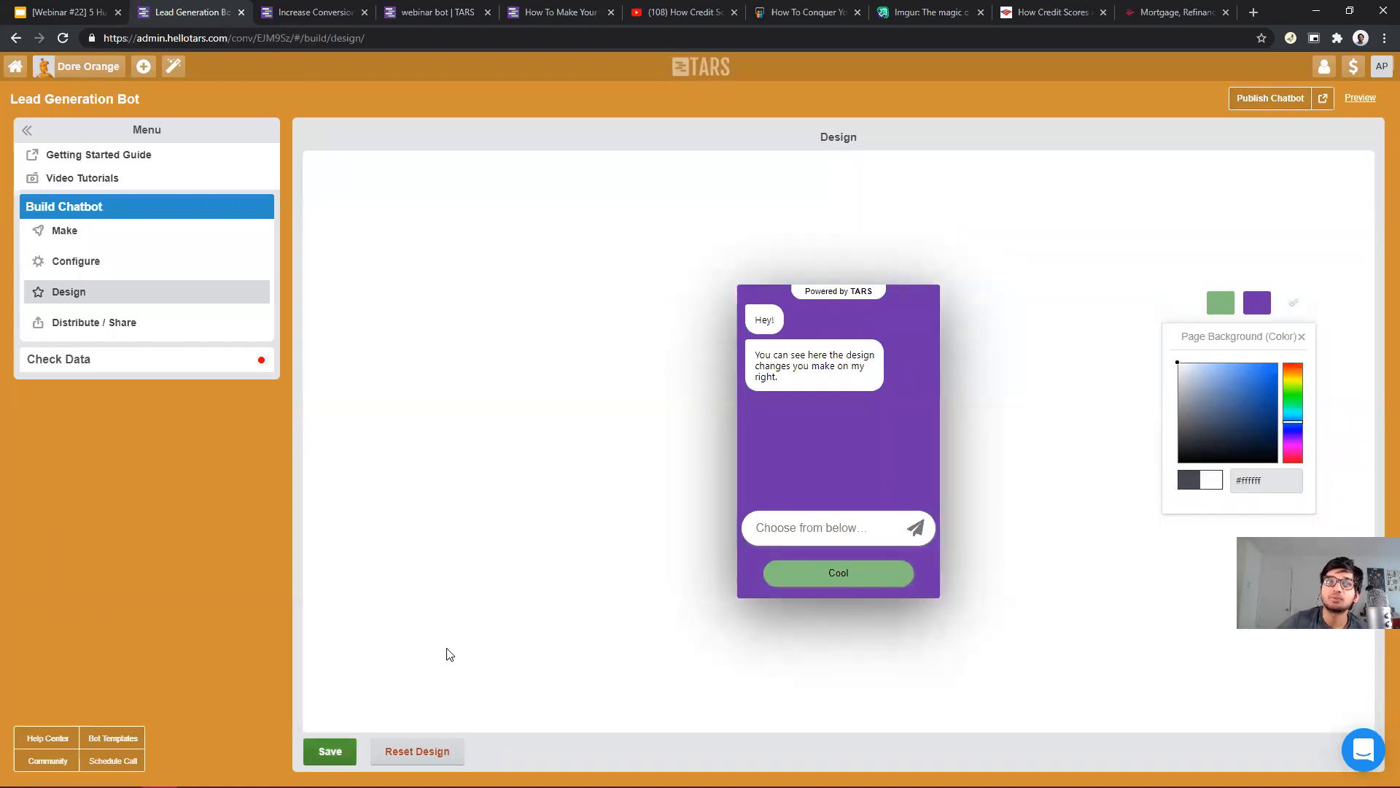
pyautogui.click(1259, 109)
pyautogui.click(1323, 98)
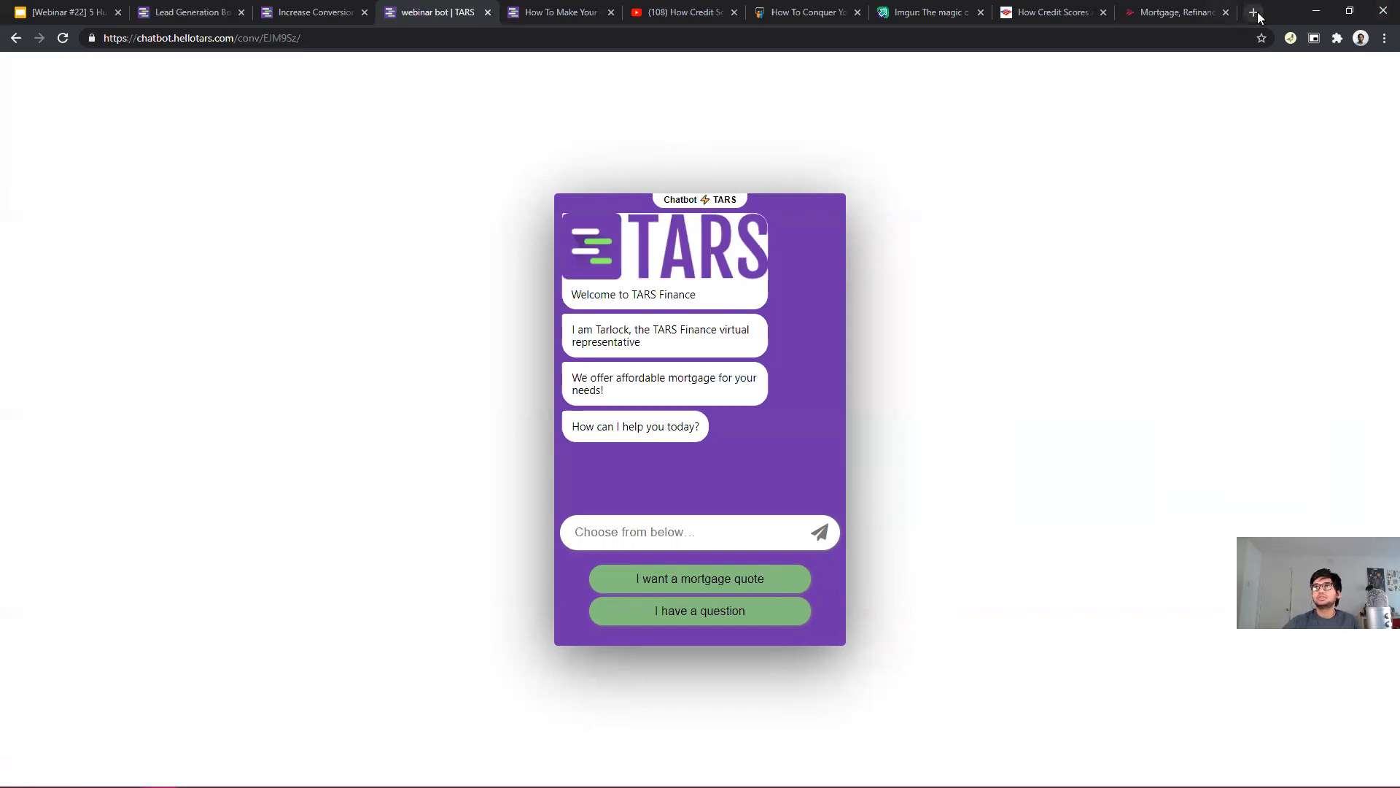
# Open the Montana motor vehicle website dojmt.gov/driving in a new browser tab.
pyautogui.hotkey('ctrl', 't')
pyautogui.write('d')
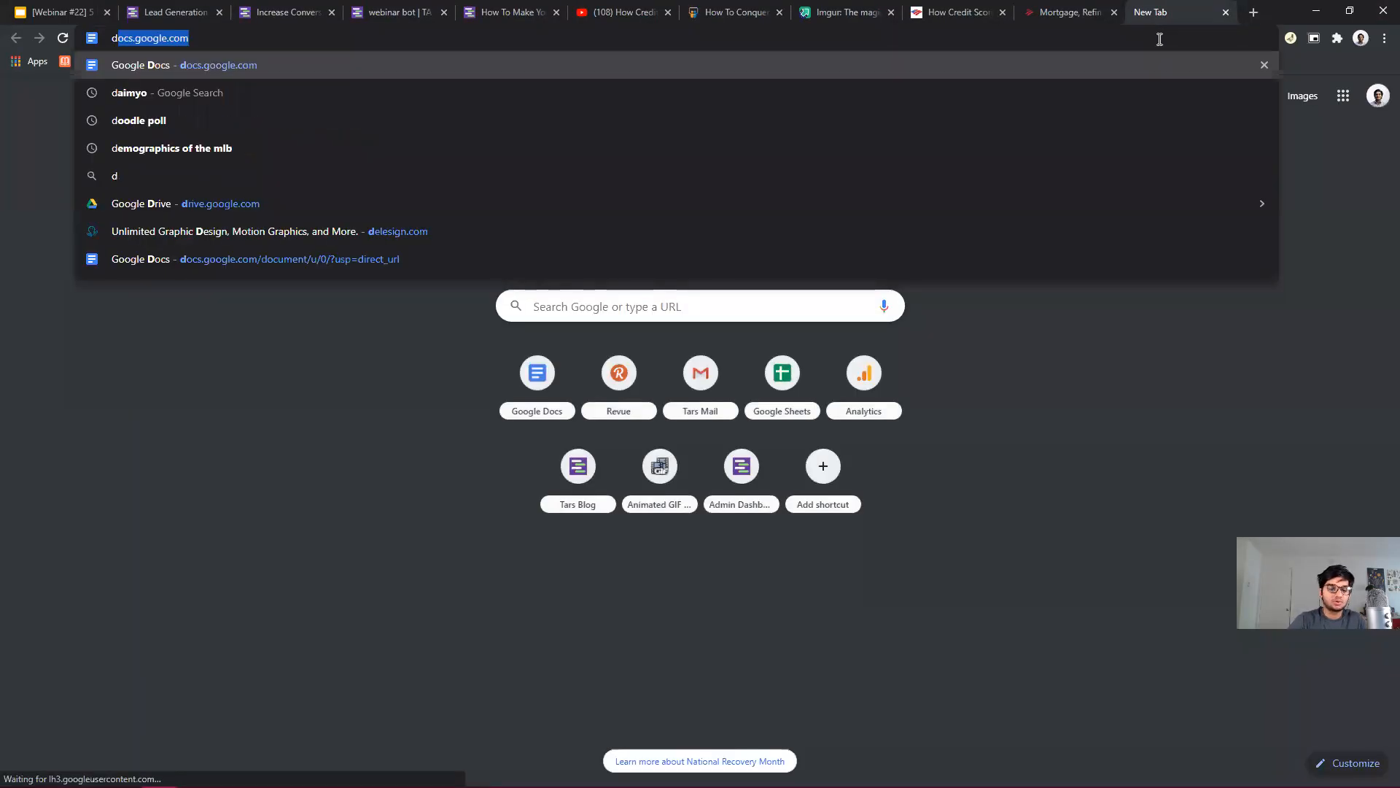
pyautogui.write('ojmy')
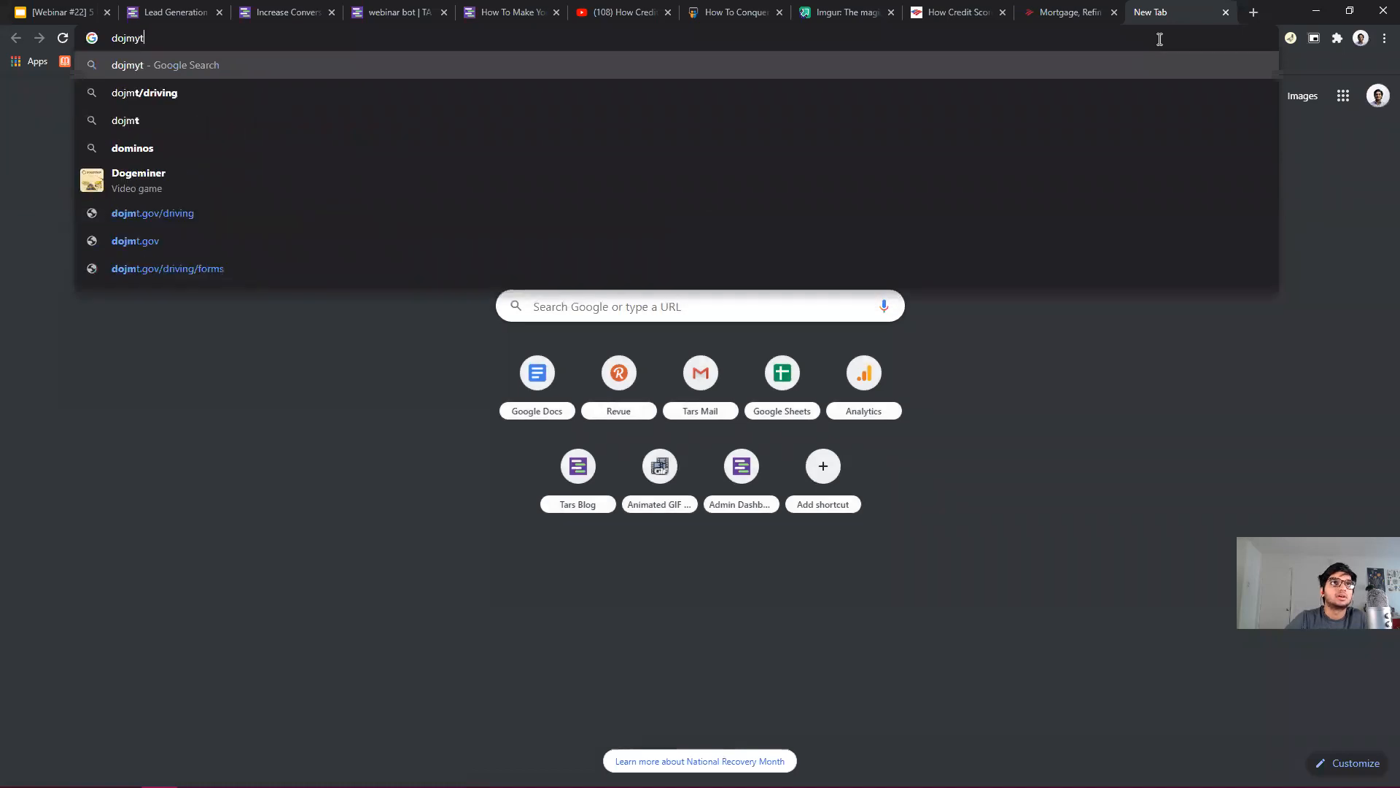
pyautogui.press('BackSpace')
pyautogui.write('t.')
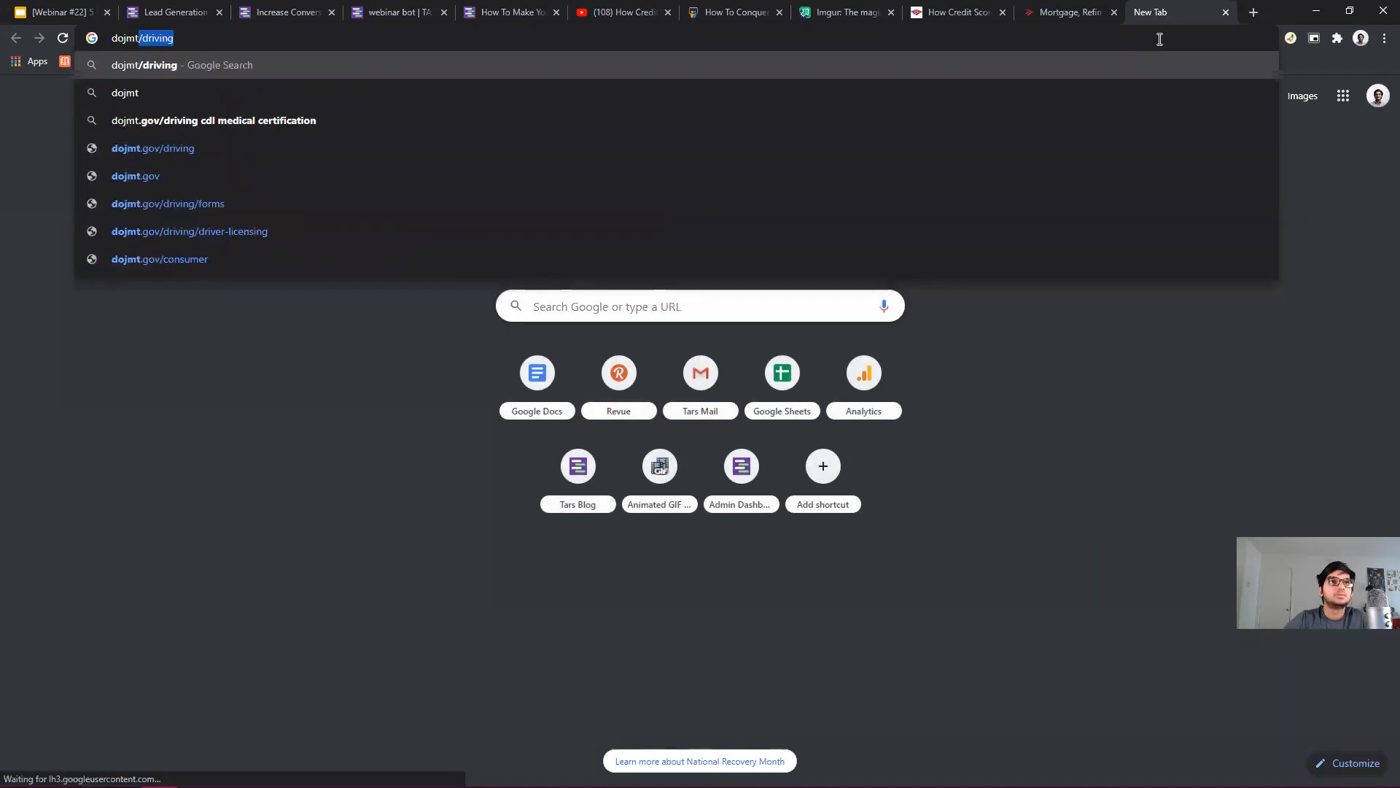
pyautogui.press('Down')
pyautogui.press('Down')
pyautogui.press('Down')
pyautogui.press('Down')
pyautogui.press('Up')
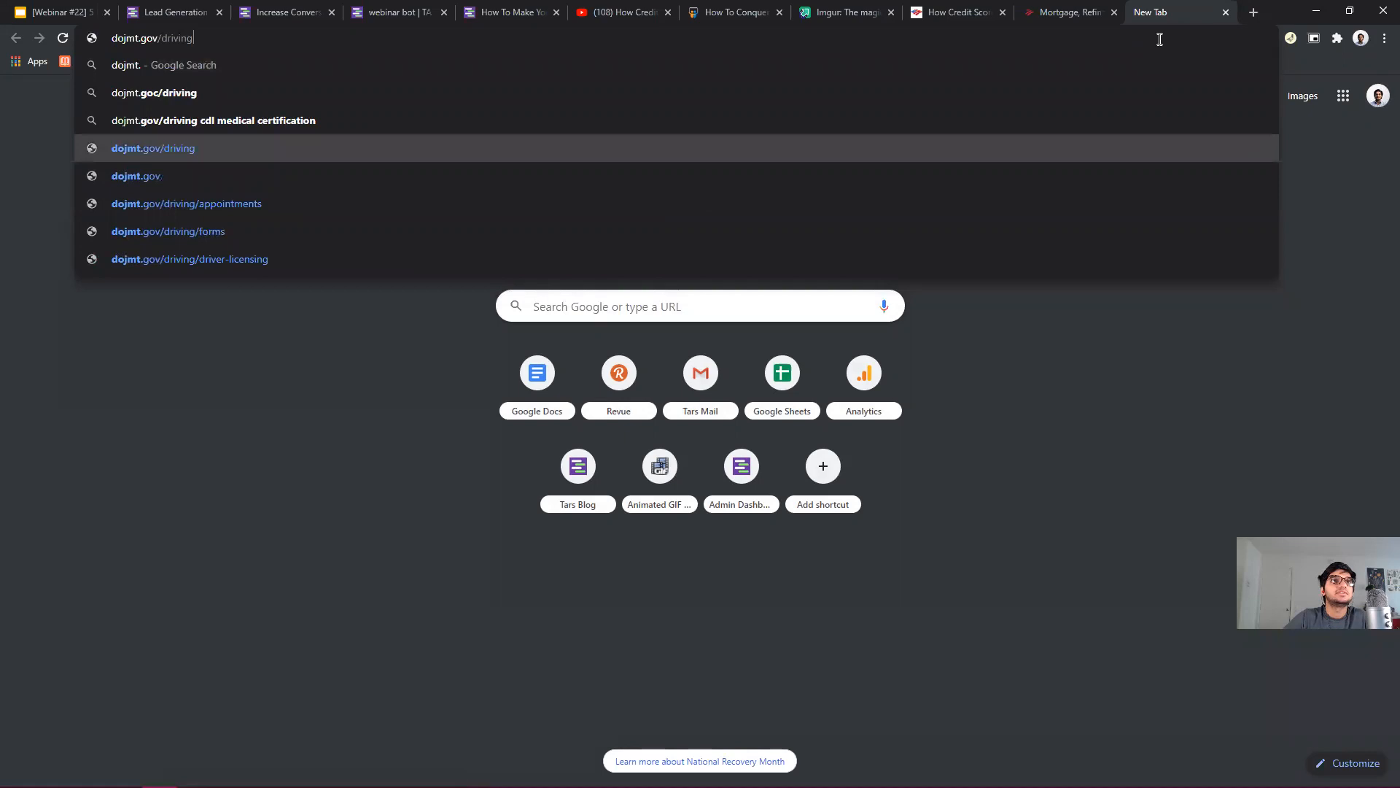
pyautogui.press('Return')
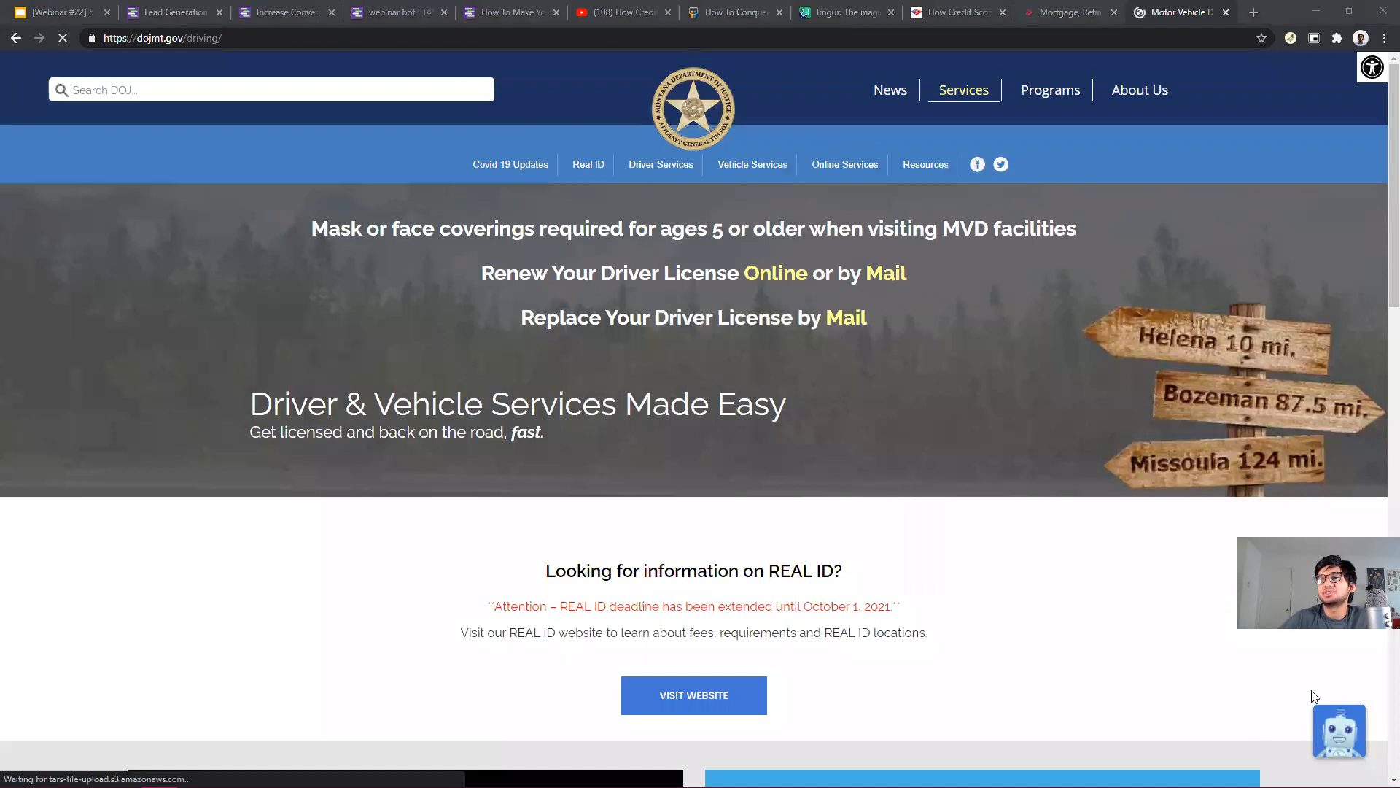
# Open the Montana website's MVD chatbot and examine its greeting, menu options and background against the website's design.
pyautogui.click(1337, 718)
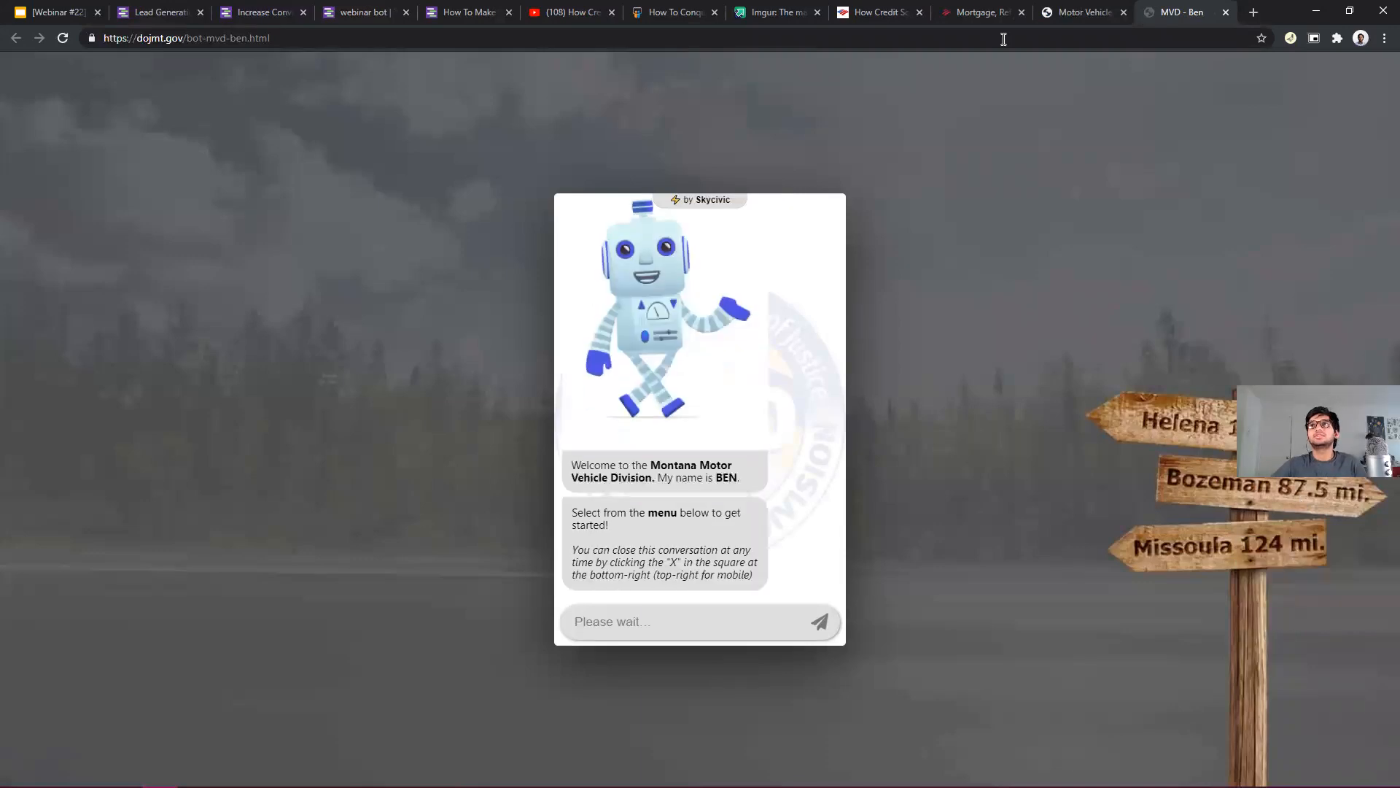
pyautogui.click(1064, 7)
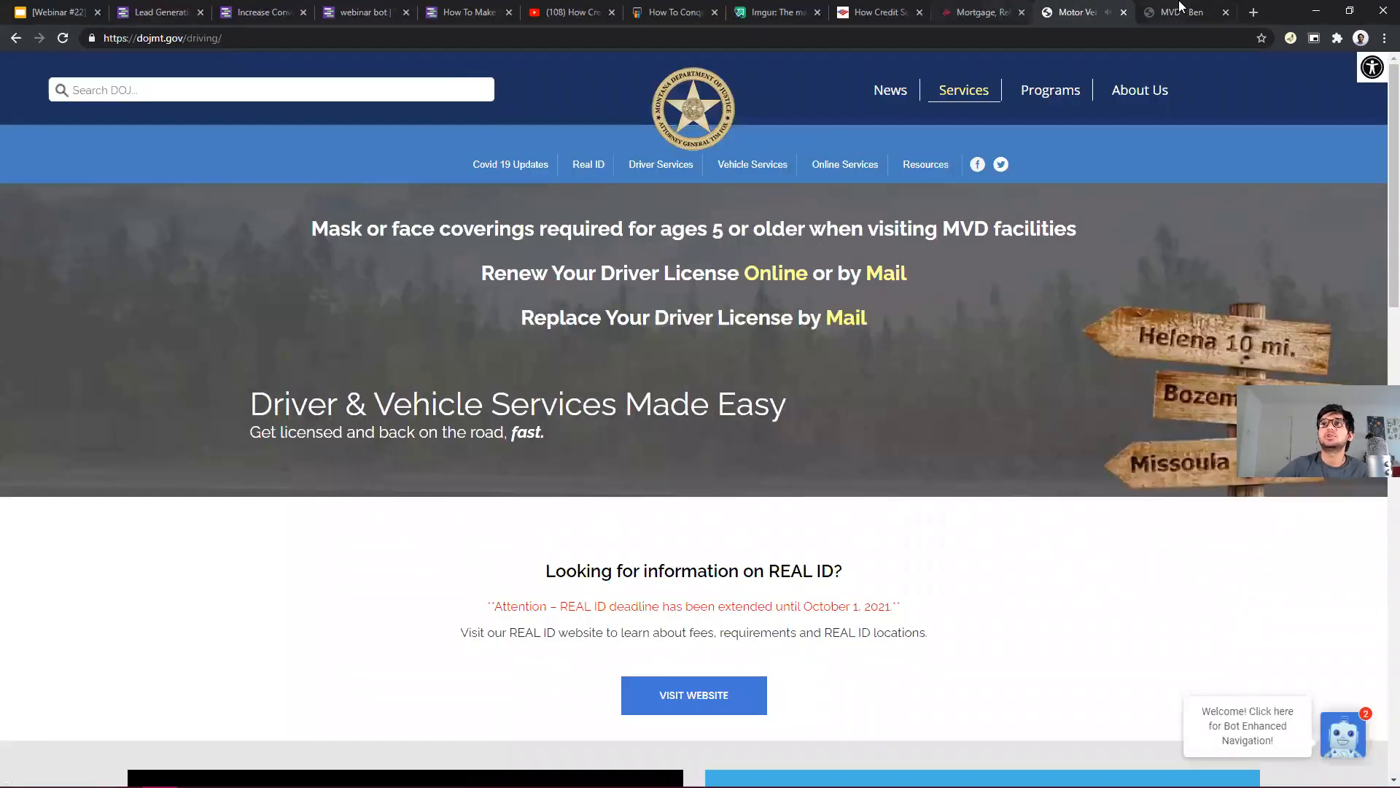
pyautogui.click(1175, 13)
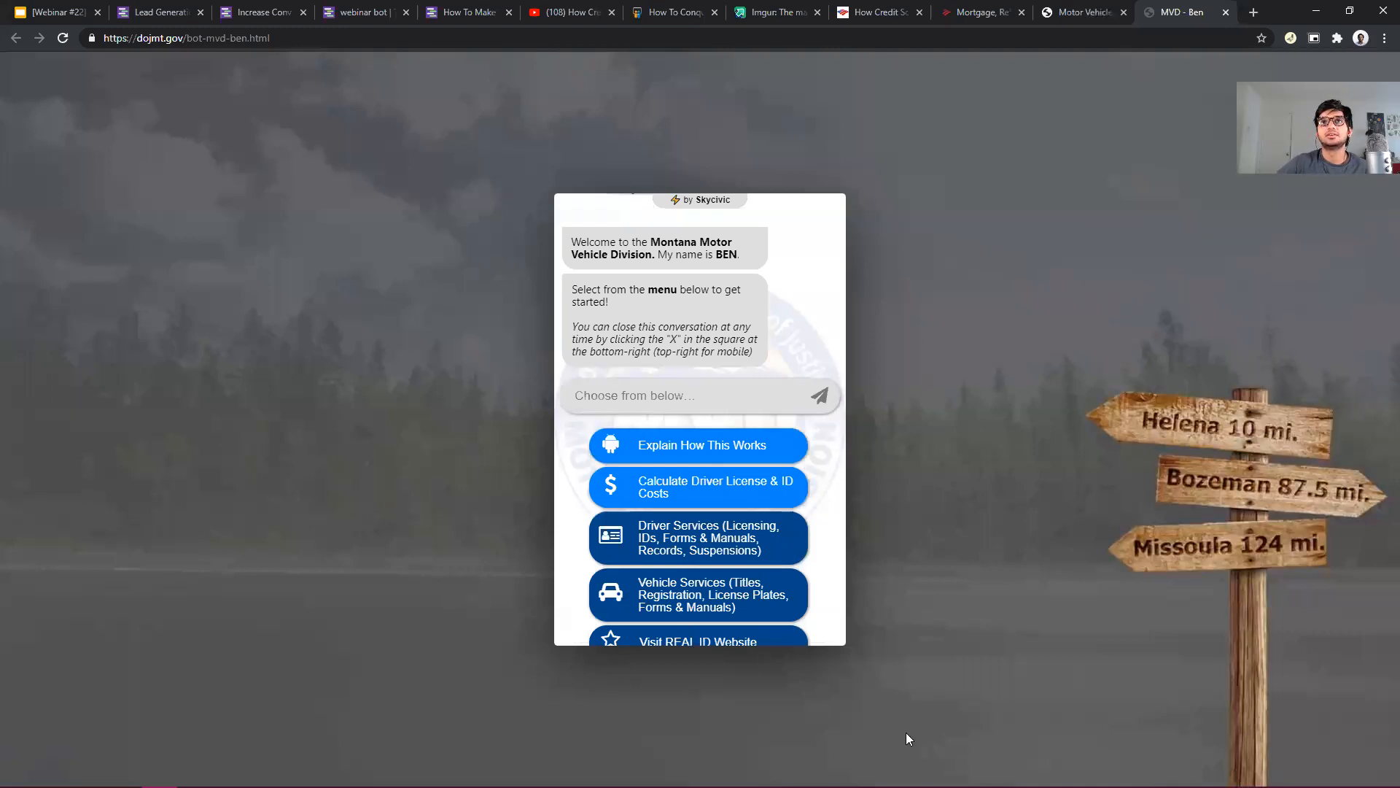
pyautogui.scroll(3, 743, 382)
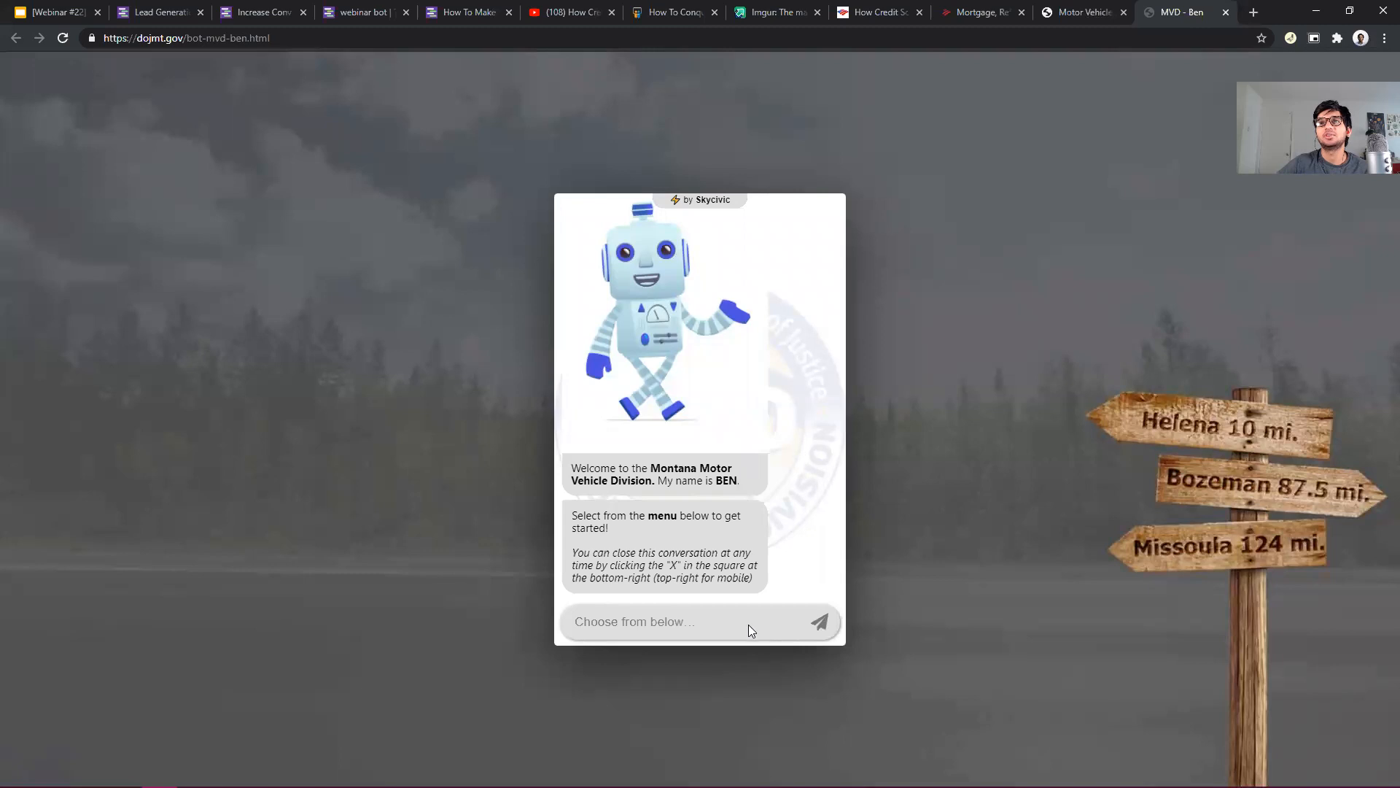
pyautogui.scroll(-3, 750, 616)
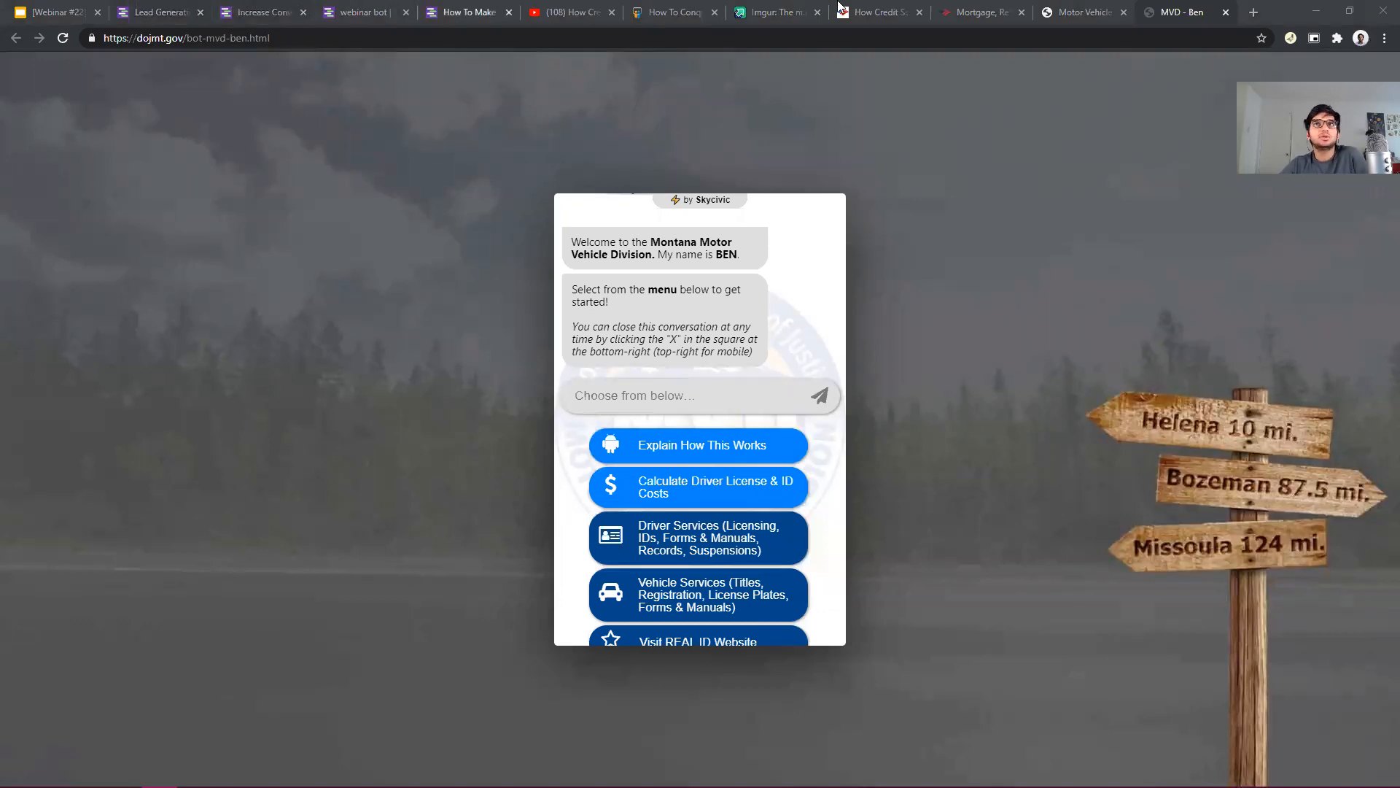
# Move the MVD chatbot's tab beside the webinar tabs, return to the live TARS chatbot and request a mortgage quote.
pyautogui.click(1167, 4)
pyautogui.moveTo(592, 4); pyautogui.dragTo(560, 6)
pyautogui.click(346, 6)
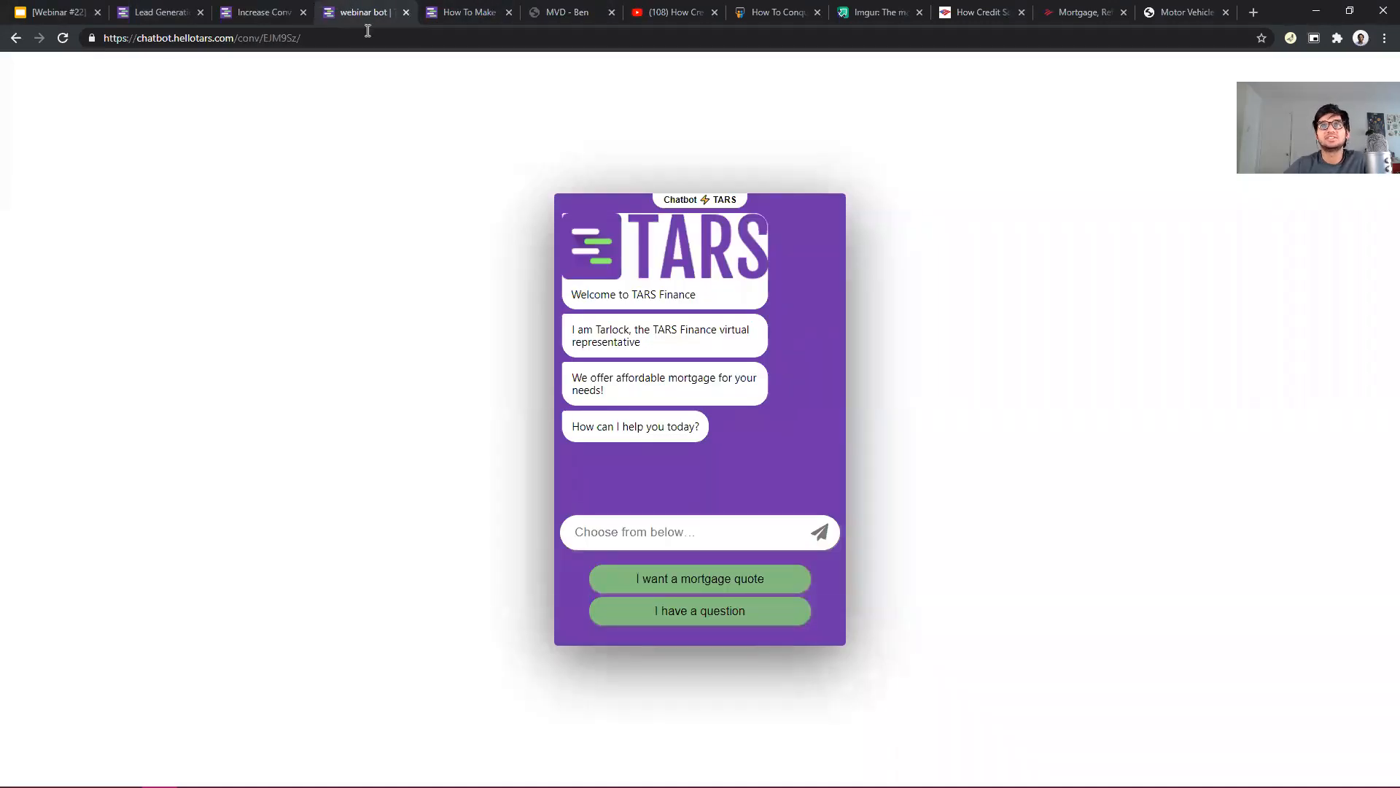
pyautogui.click(742, 582)
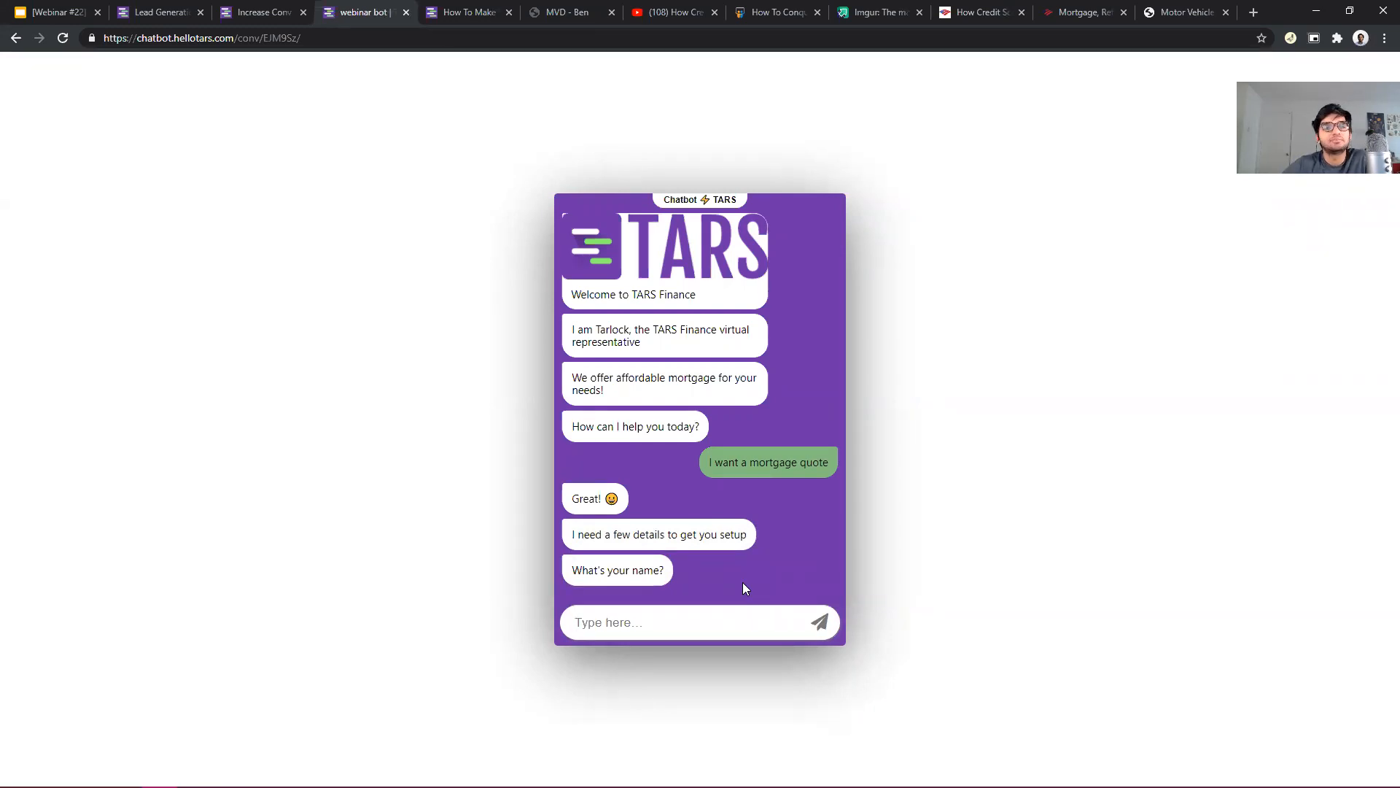
# Switch to the webinar presentation in Google Slides and show the Questions? slide followed by the Contact us slide.
pyautogui.click(91, 10)
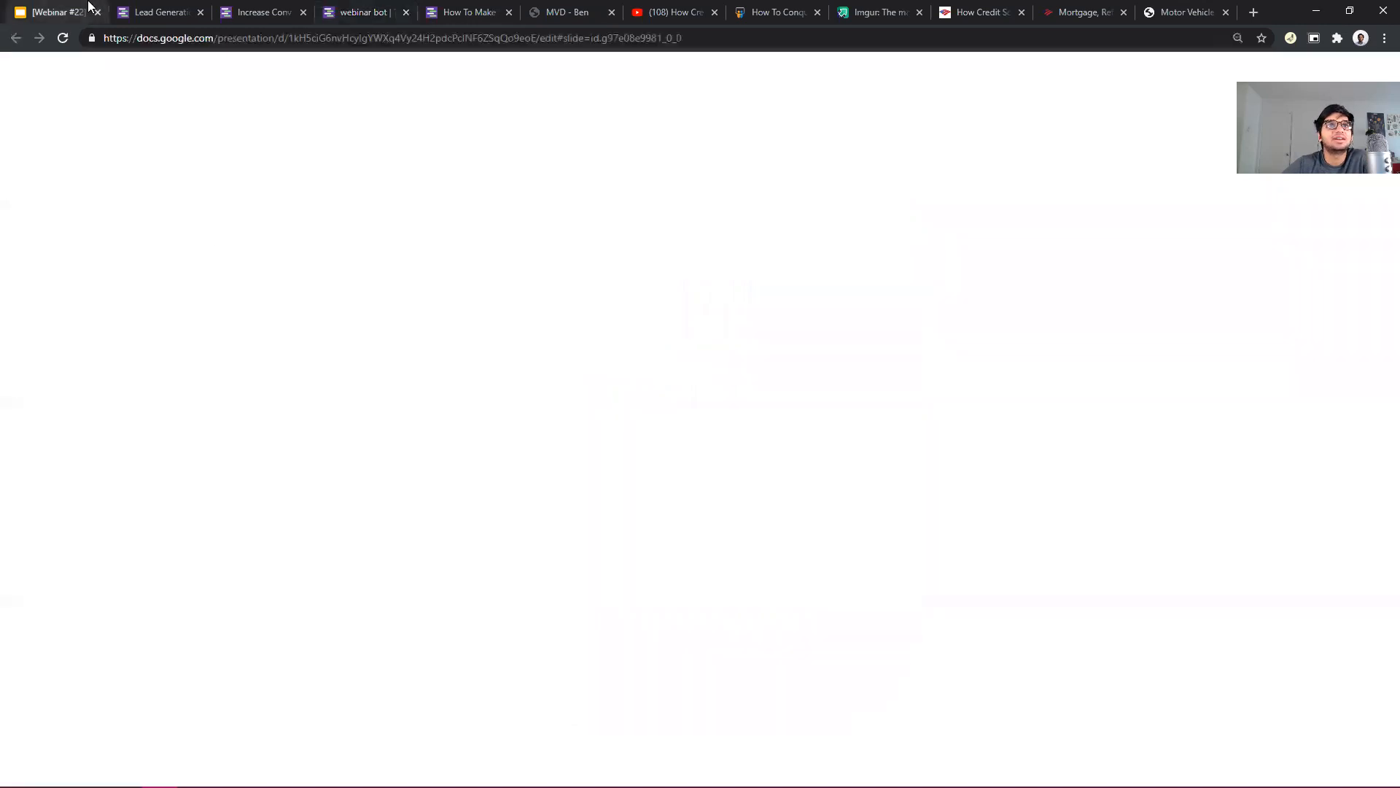
pyautogui.click(89, 696)
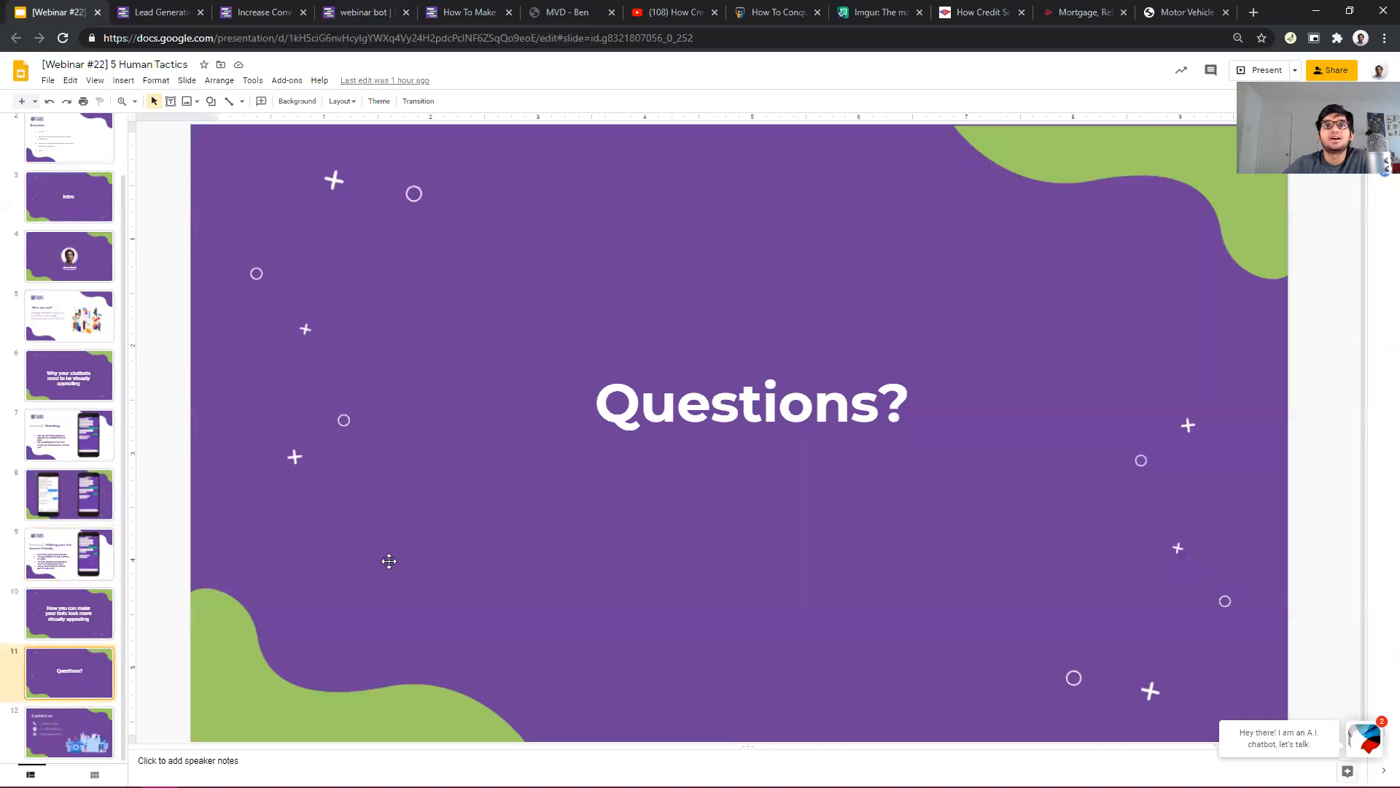
pyautogui.click(71, 752)
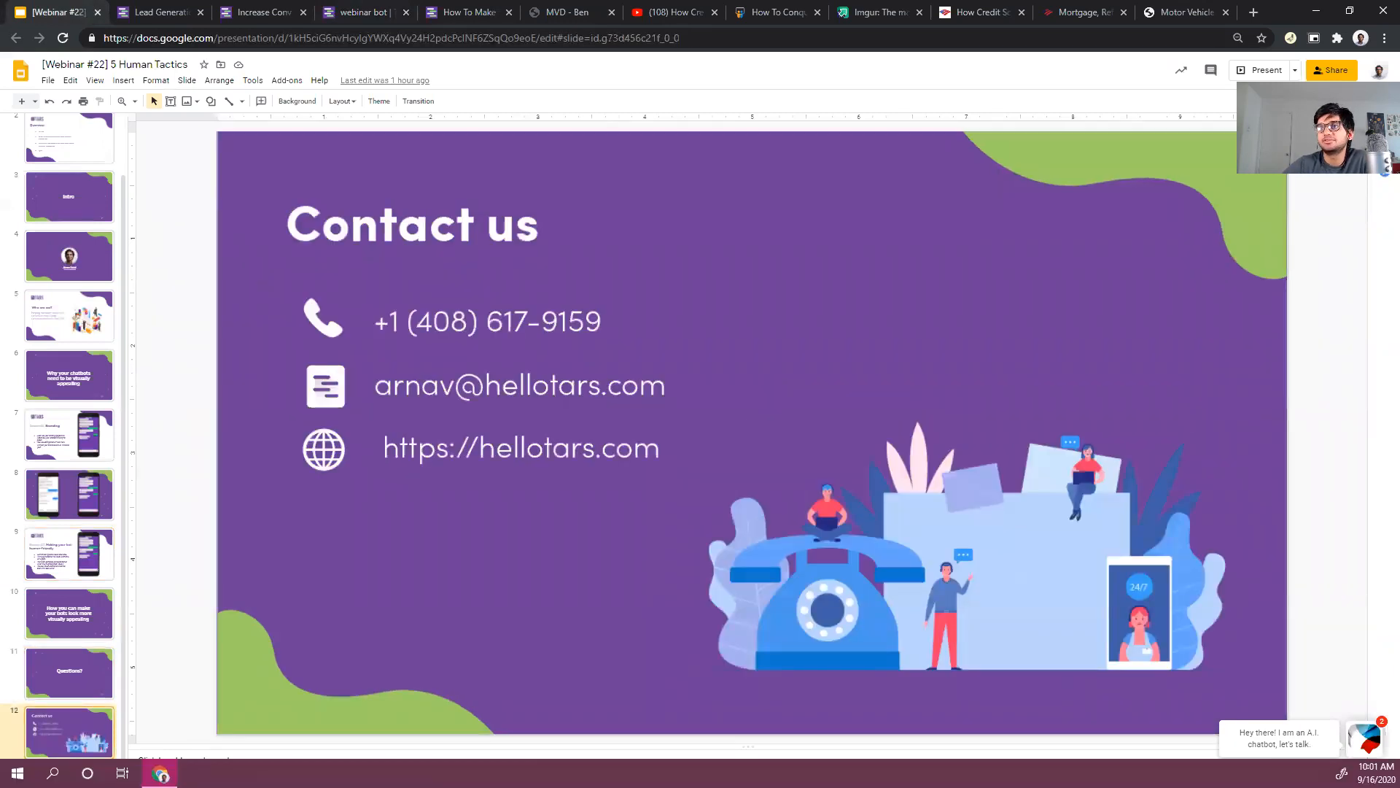
pyautogui.click(1297, 73)
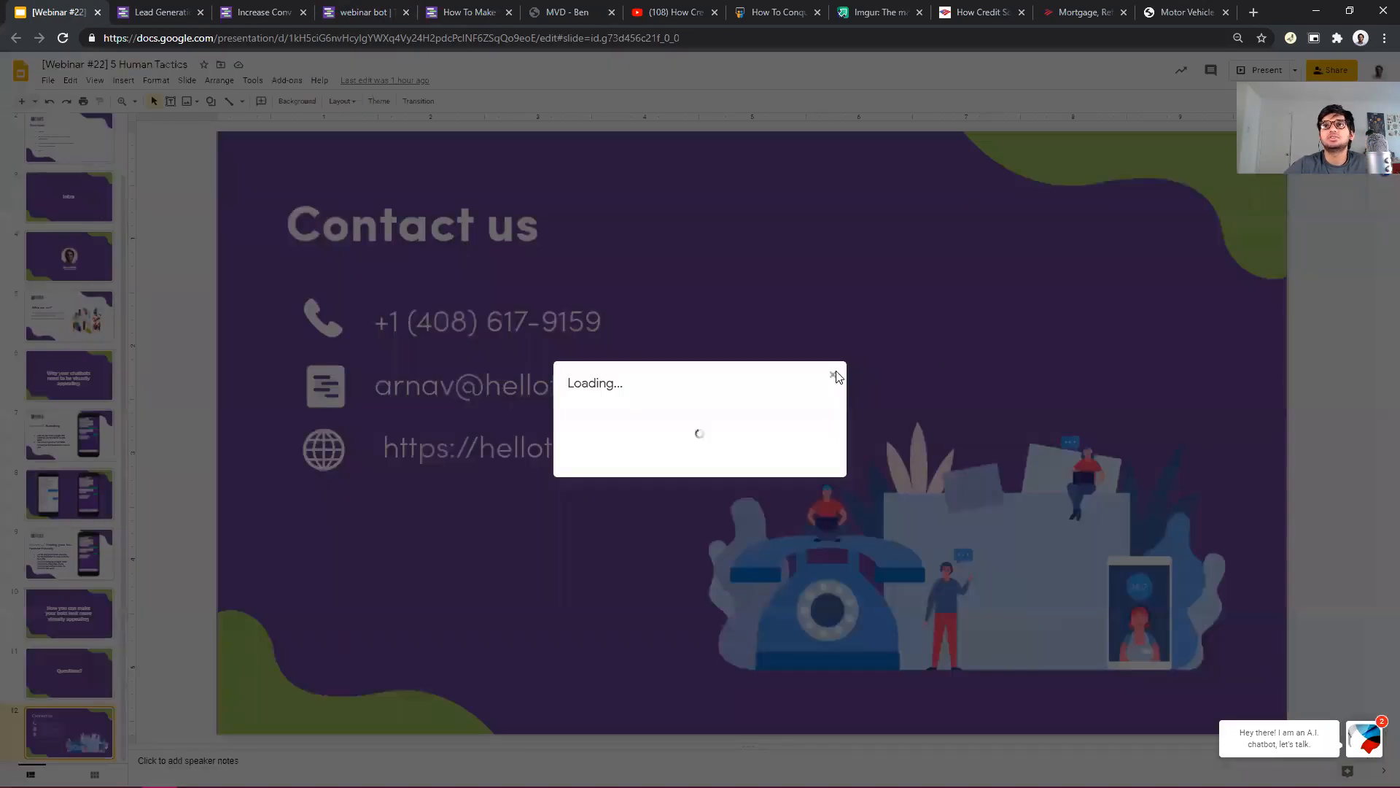
pyautogui.click(833, 375)
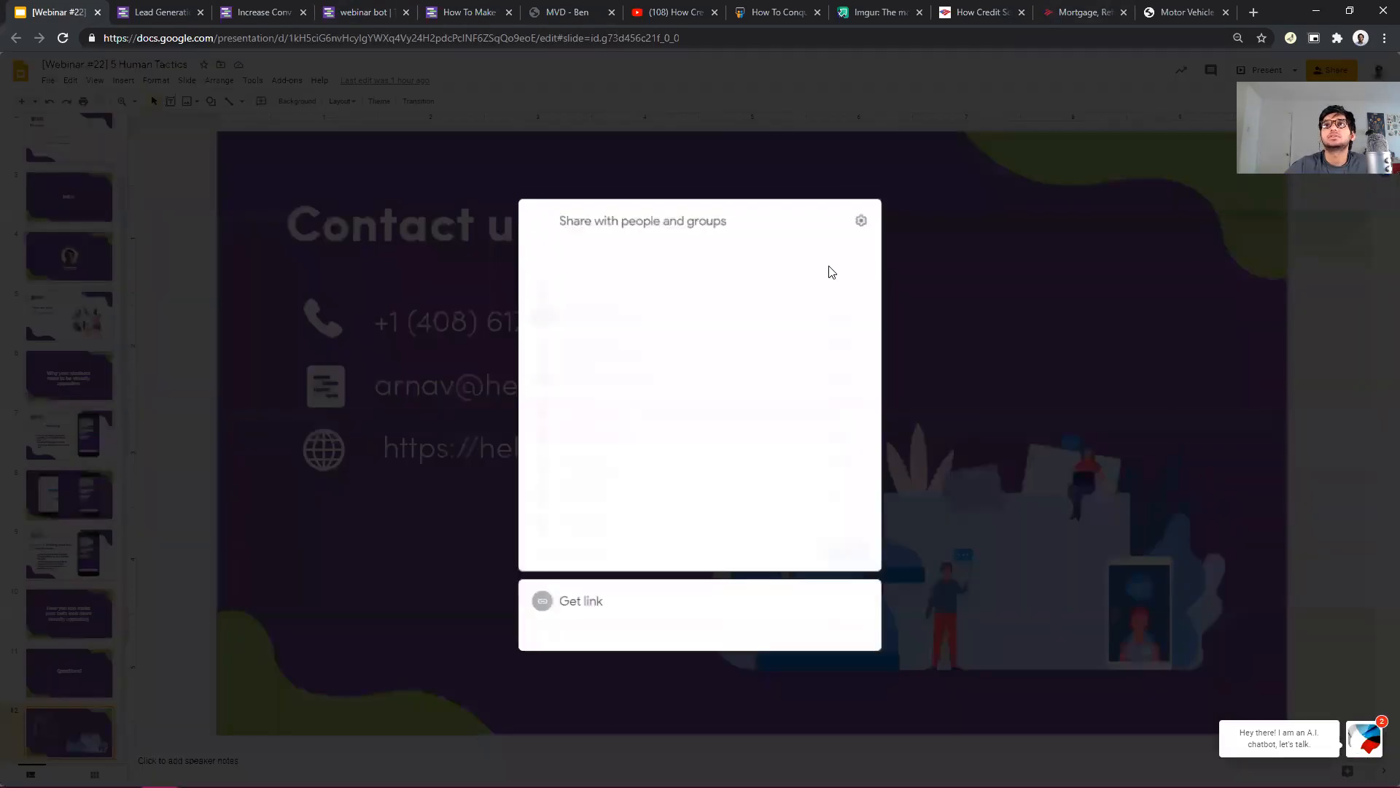
pyautogui.click(1053, 305)
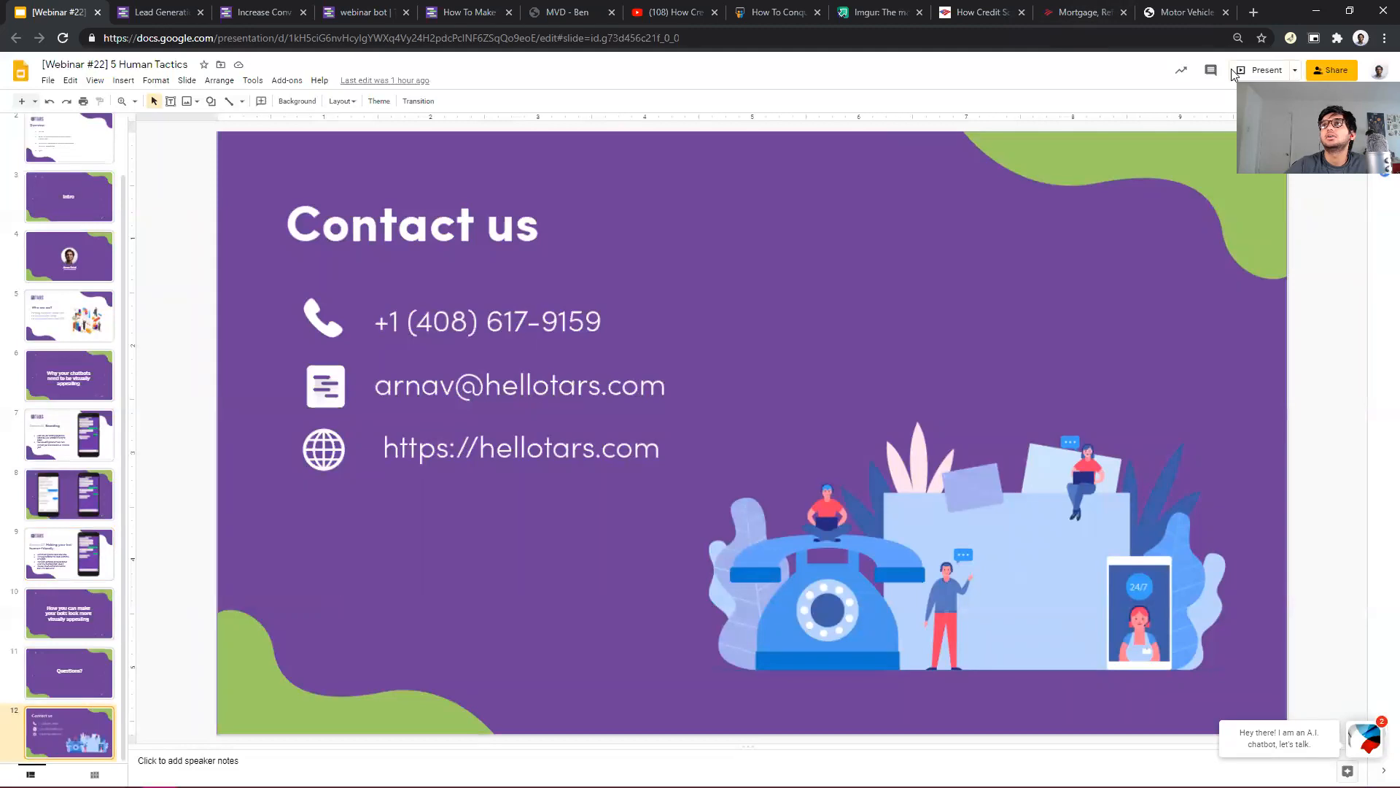
# Start the full-screen slideshow from the Contact us slide.
pyautogui.click(1262, 71)
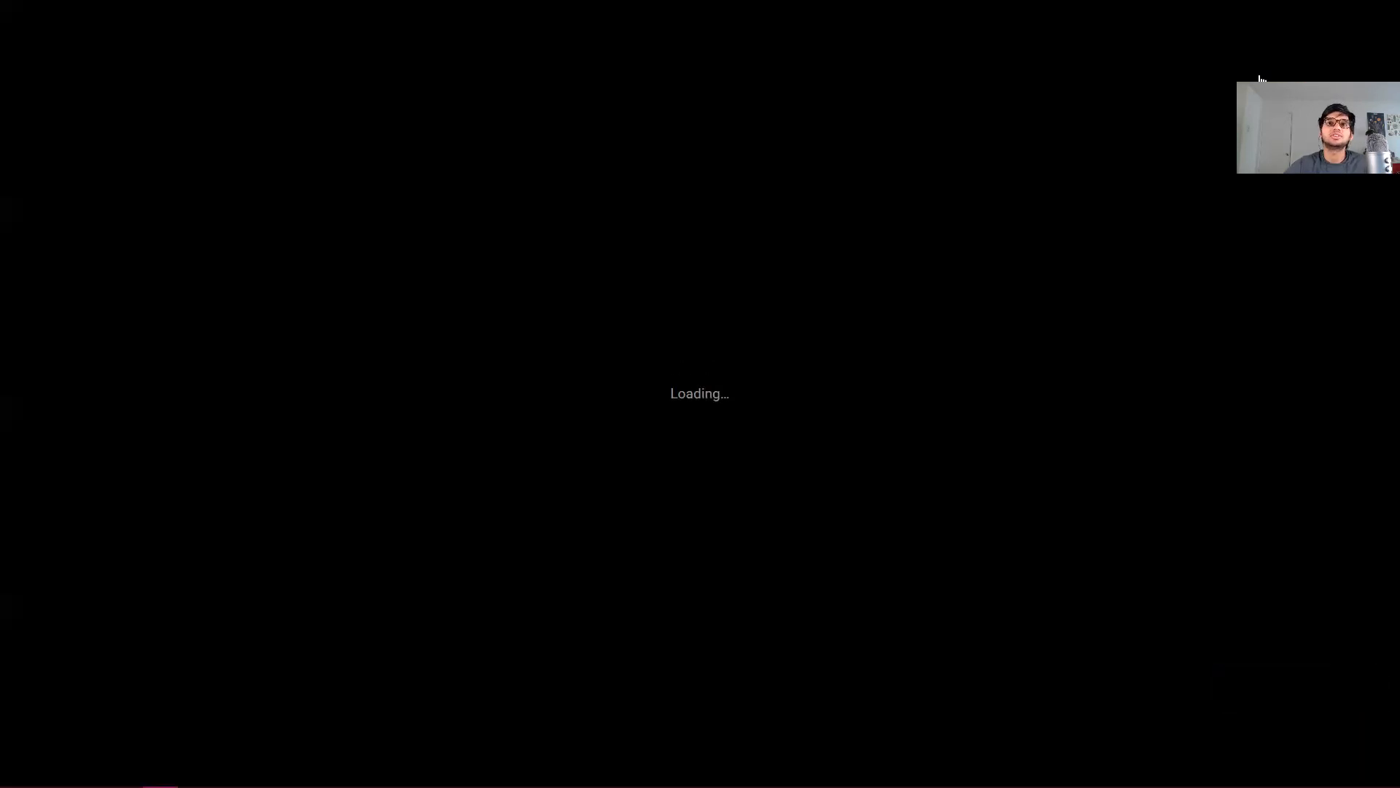